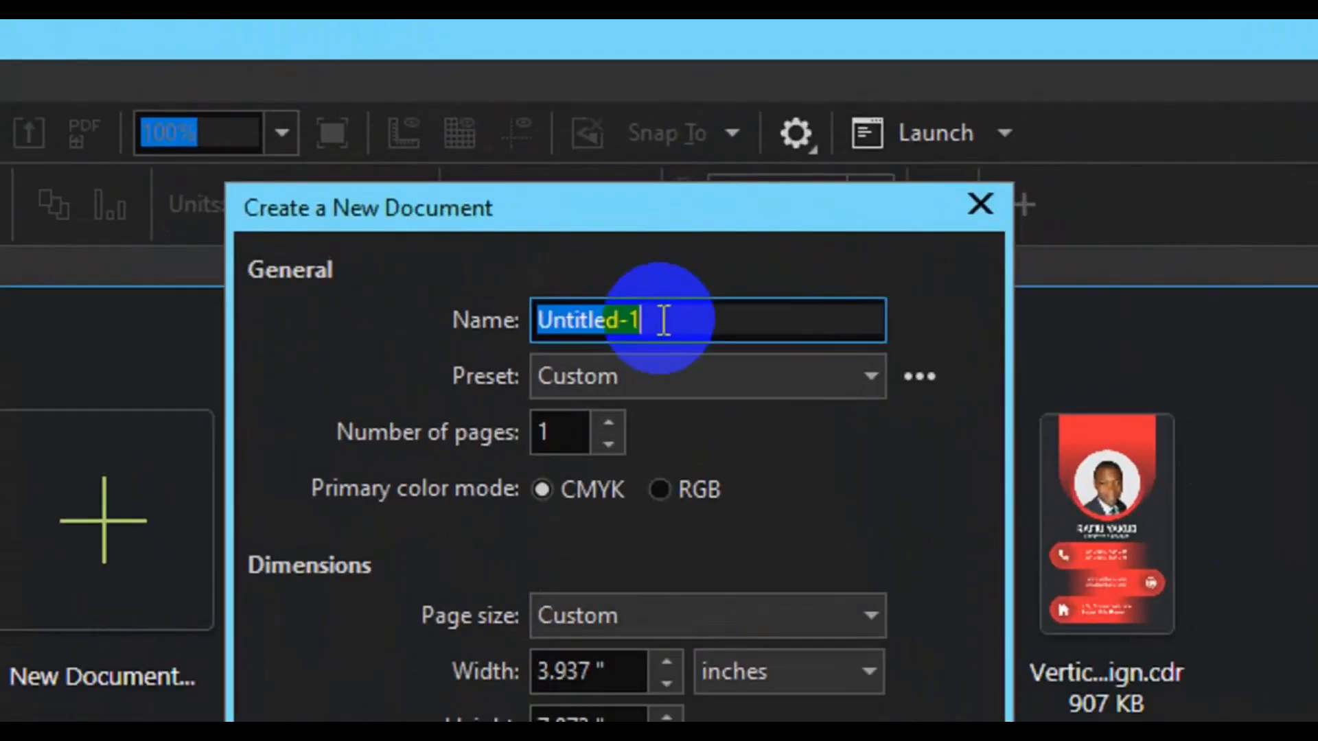
Create a new document 'ID Card Template', 2.59 inches wide and about 4 inches tall
text(ID Car)
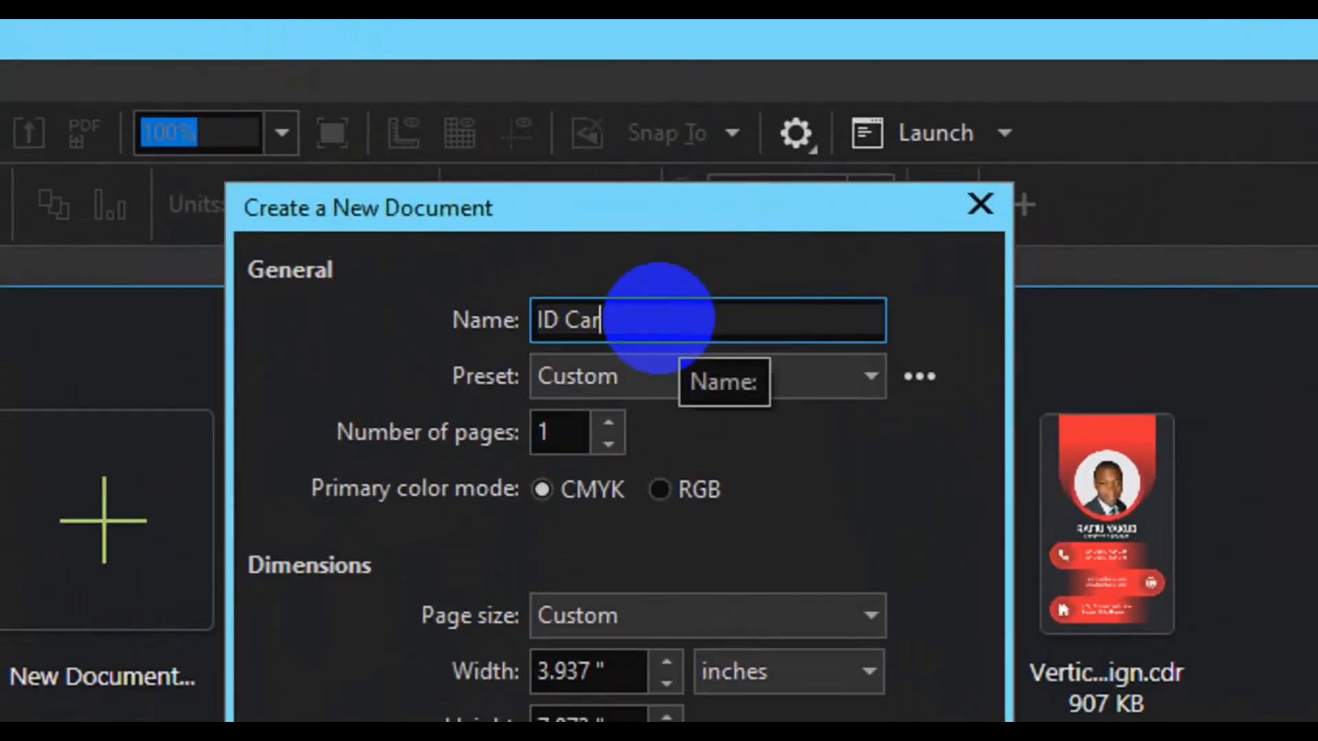
text(d Template)
double_click(565, 668)
text(2.59)
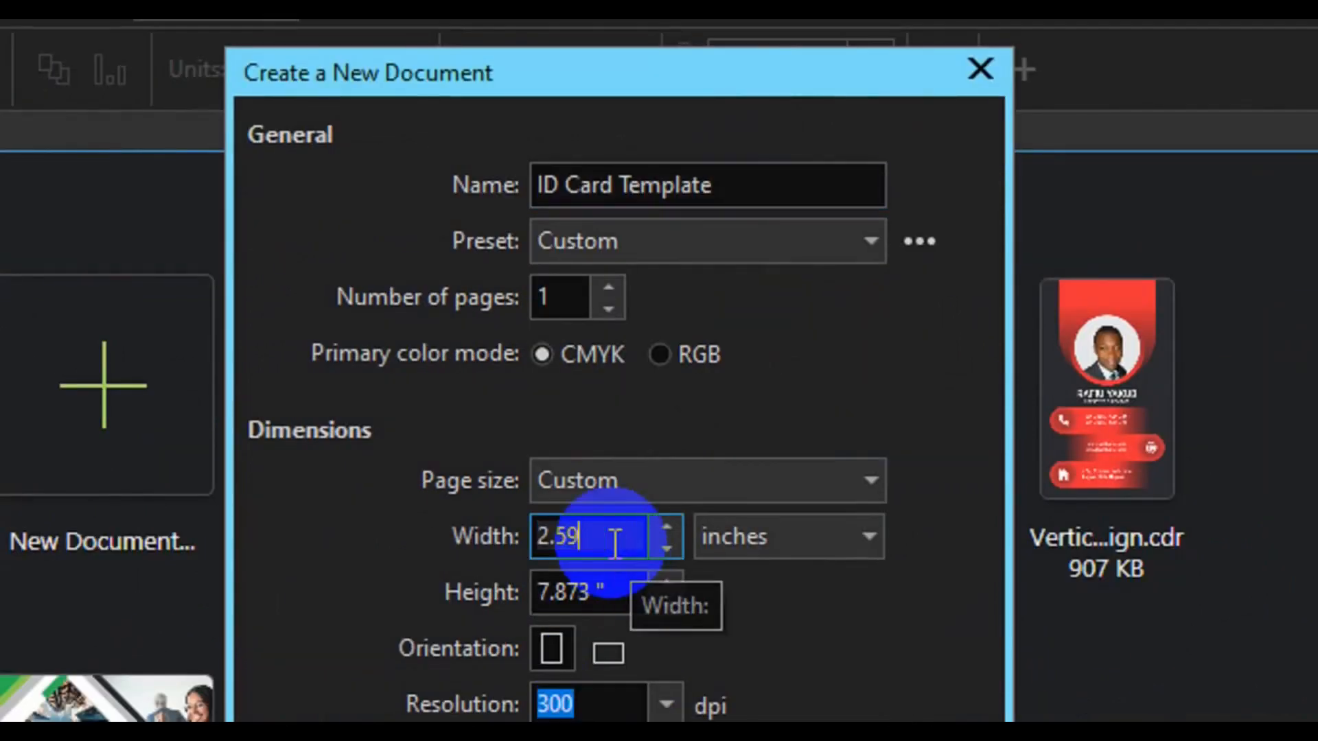
key(Tab)
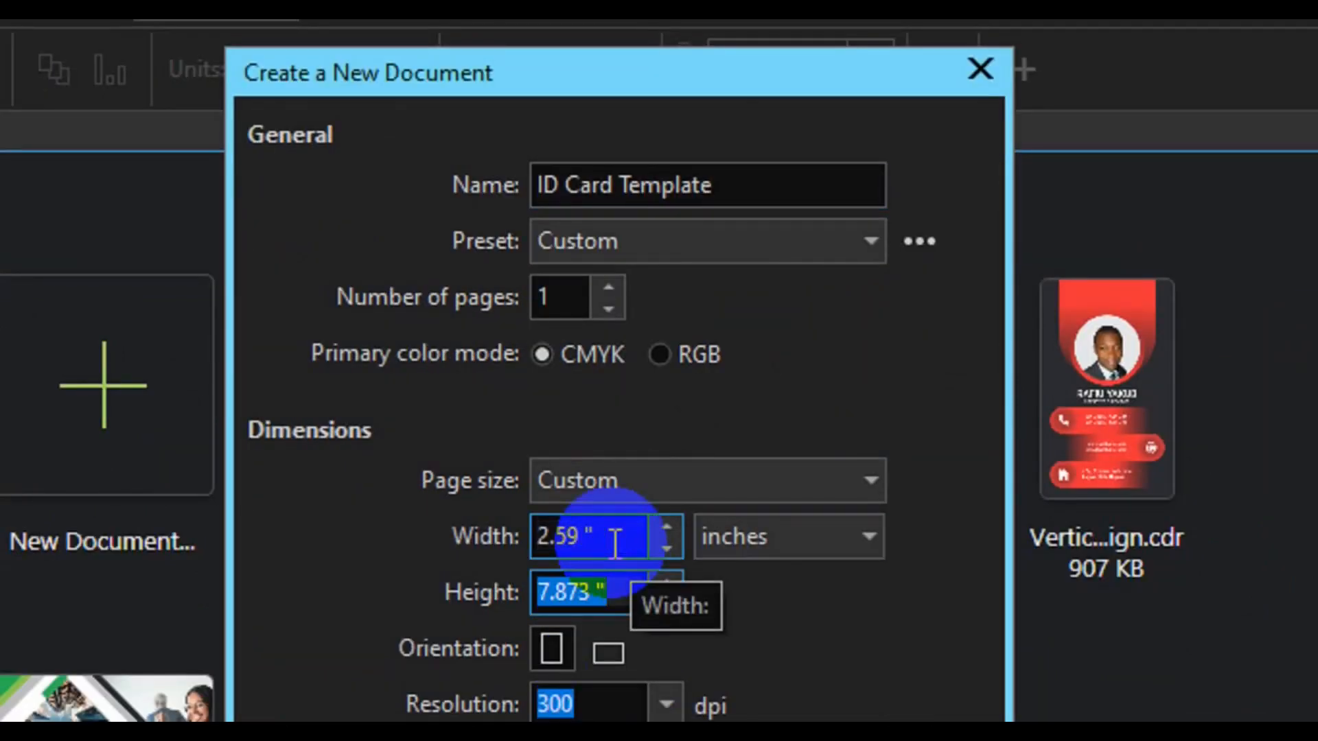
text(4.22)
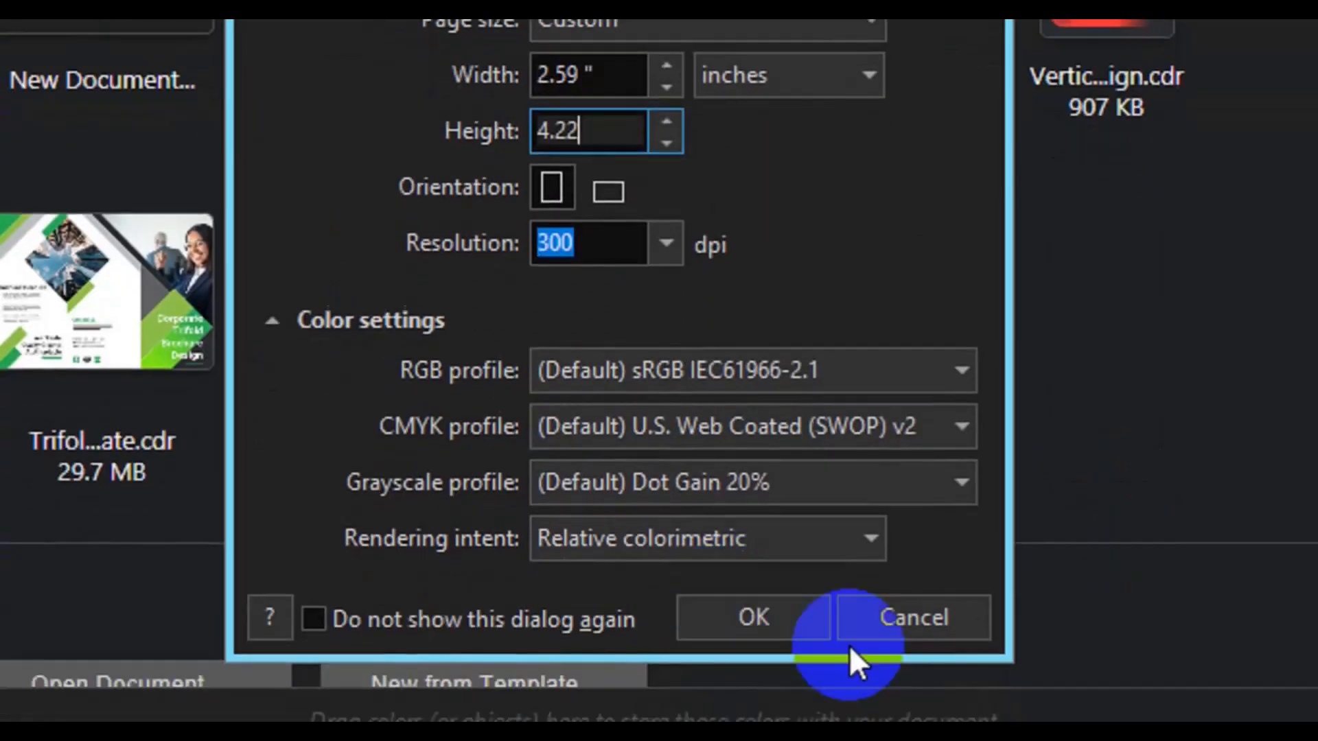
click(753, 614)
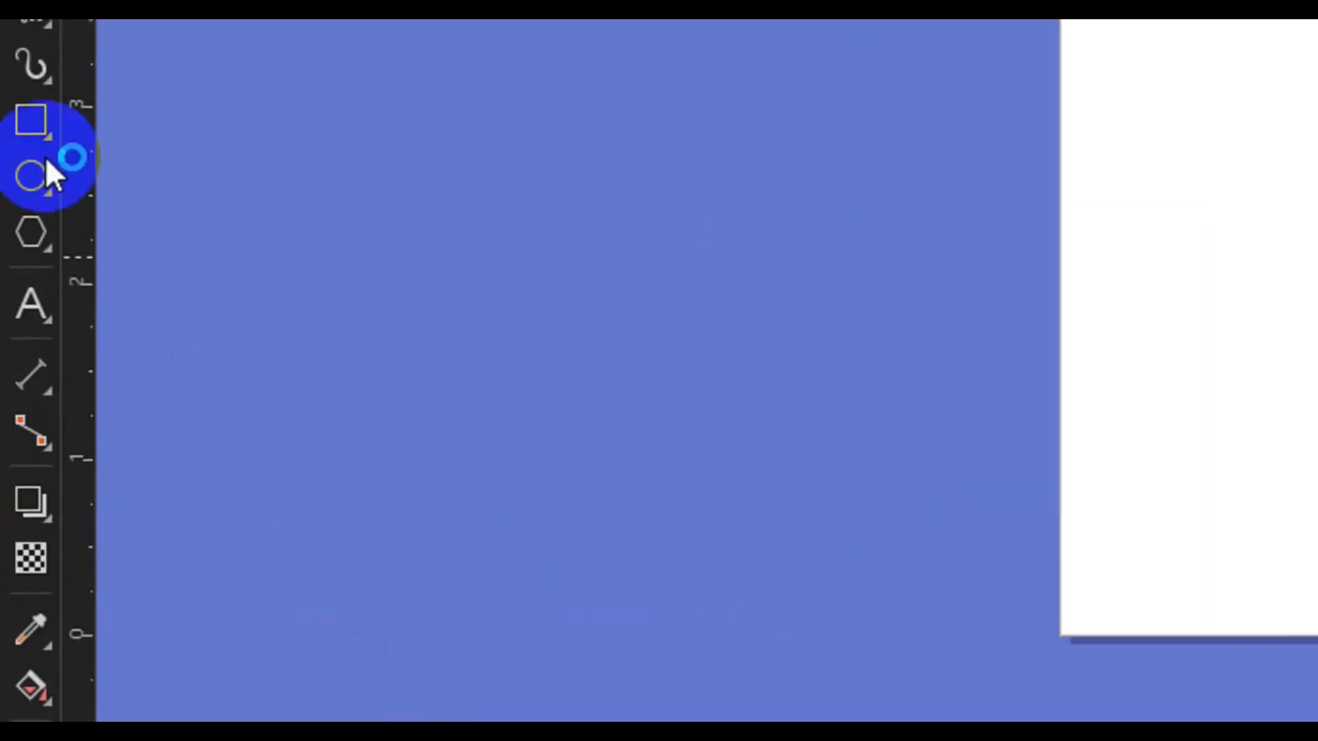
Add a page-sized background rectangle and draw a smaller rectangle near the page top
double_click(16, 335)
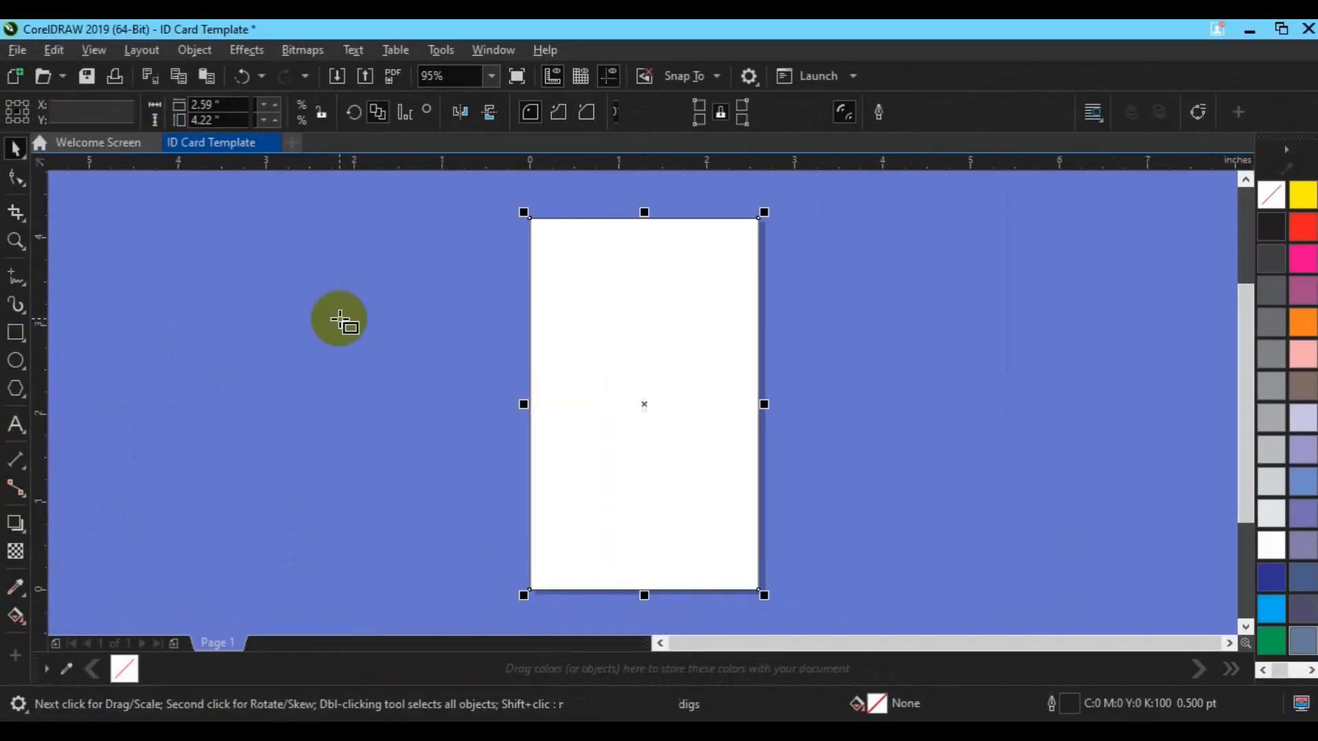
drag(605, 212, 723, 402)
key(space)
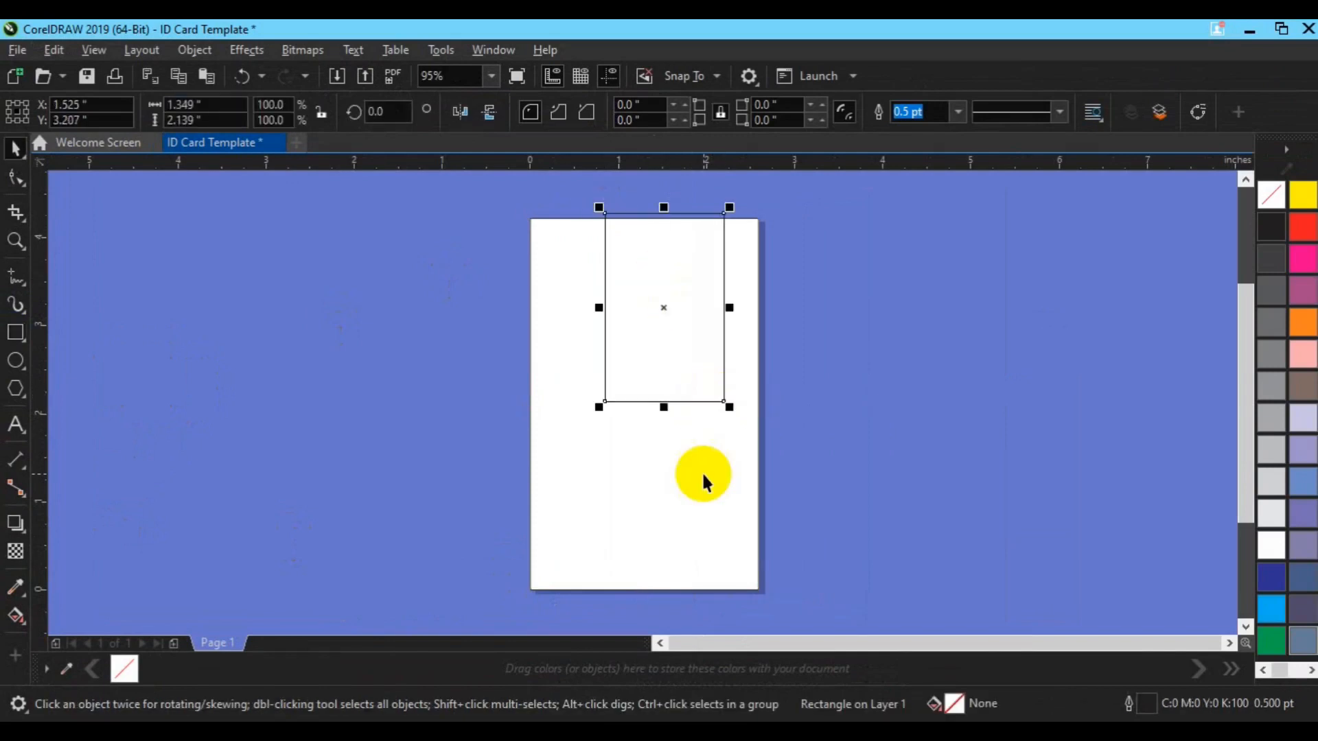
shift+click(701, 472)
click(889, 426)
click(626, 359)
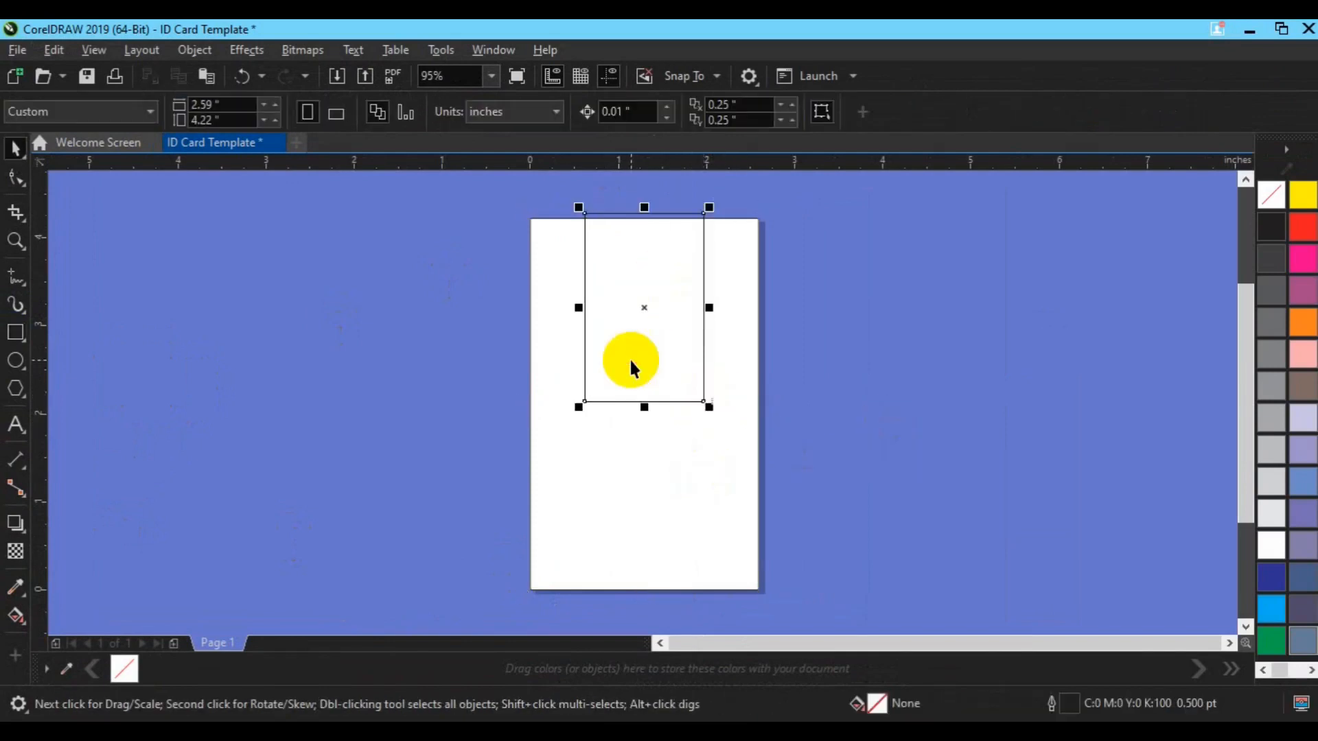
Round the small rectangle into a 1.349 × 2.139 in capsule with 0.674 in corners
click(15, 177)
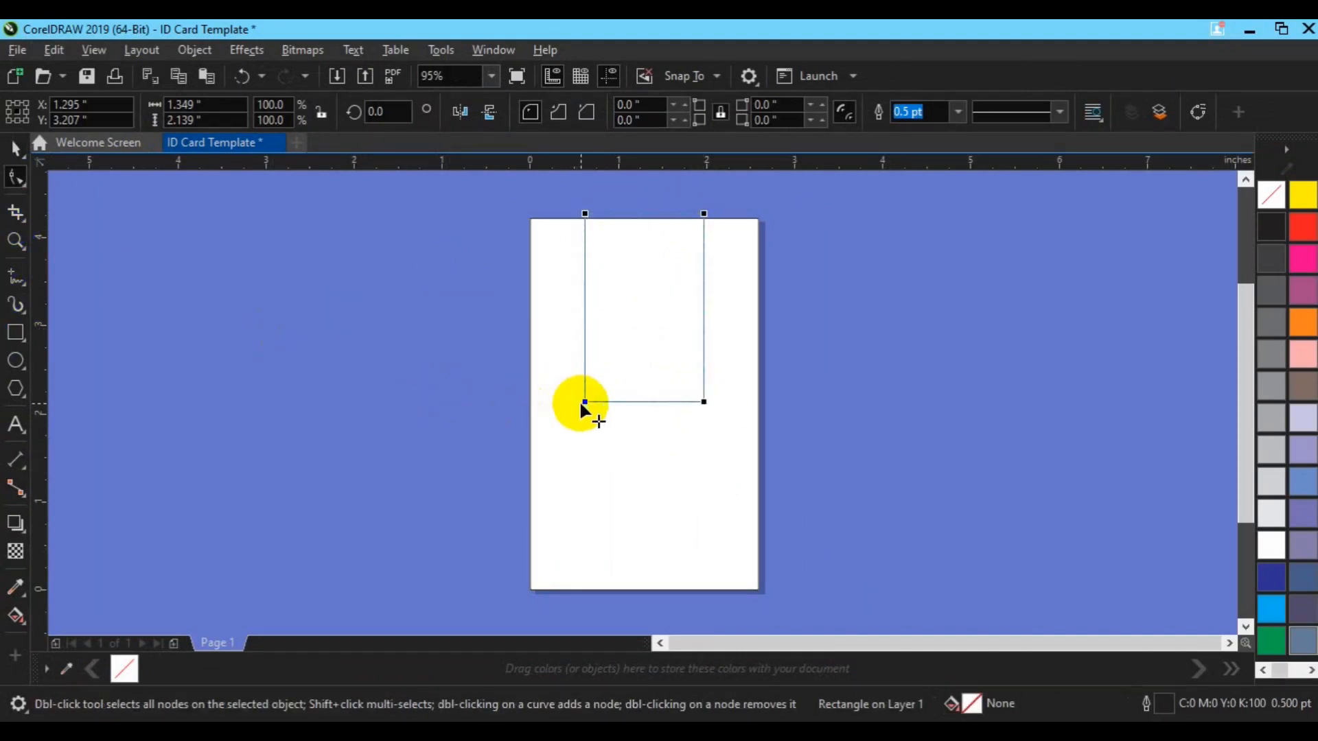
drag(584, 402, 643, 372)
key(space)
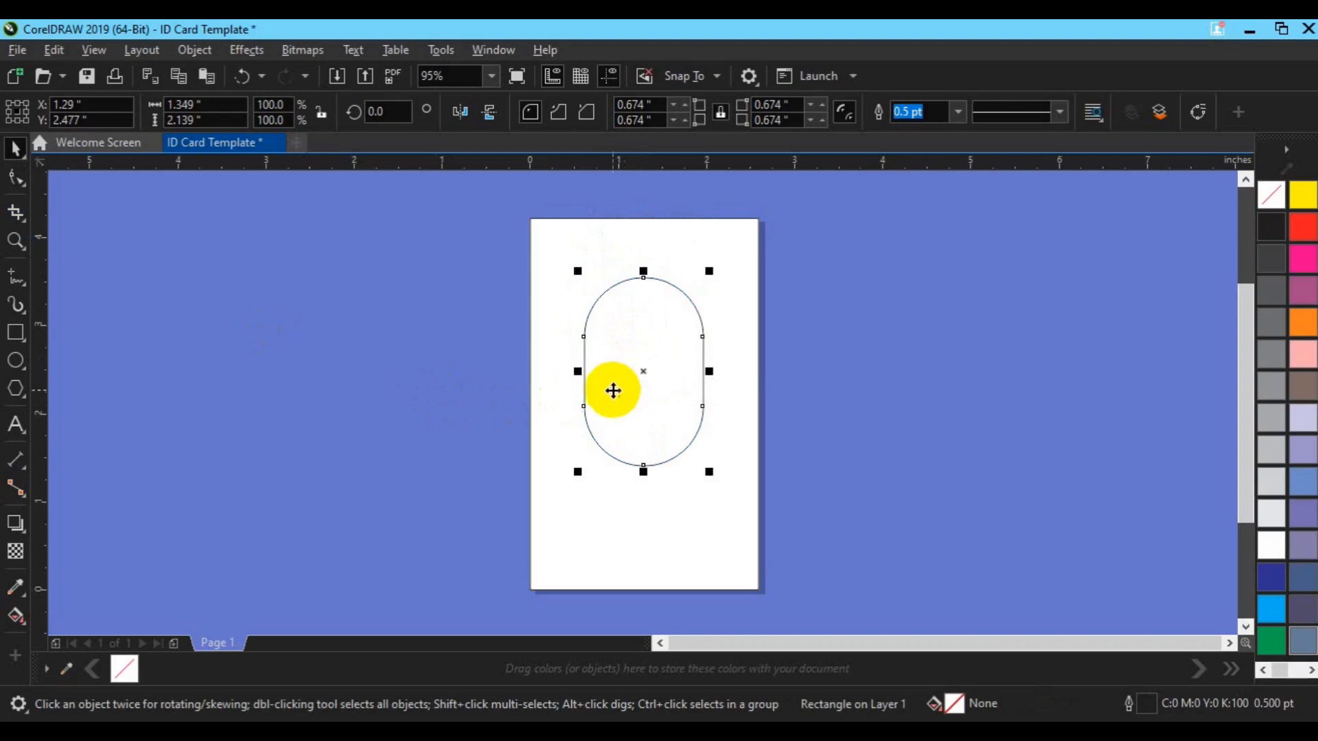
click(844, 421)
click(15, 334)
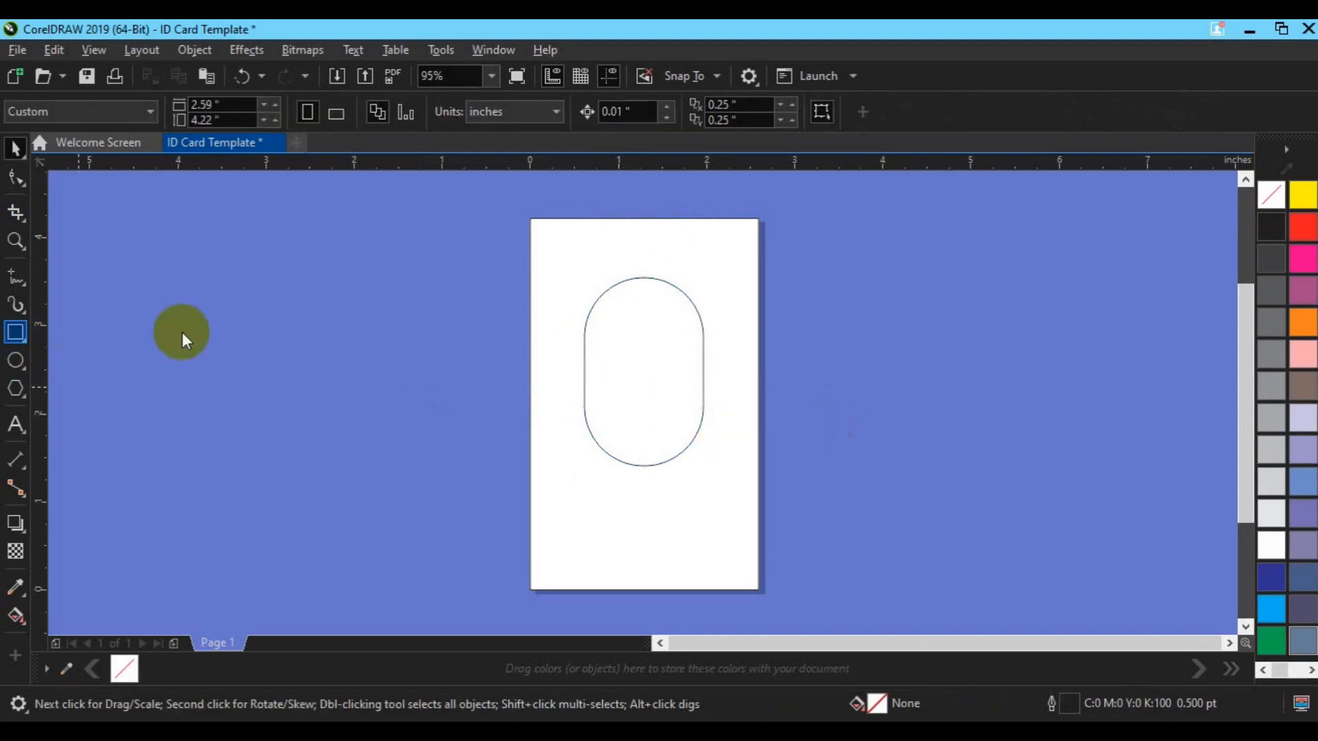
key(space)
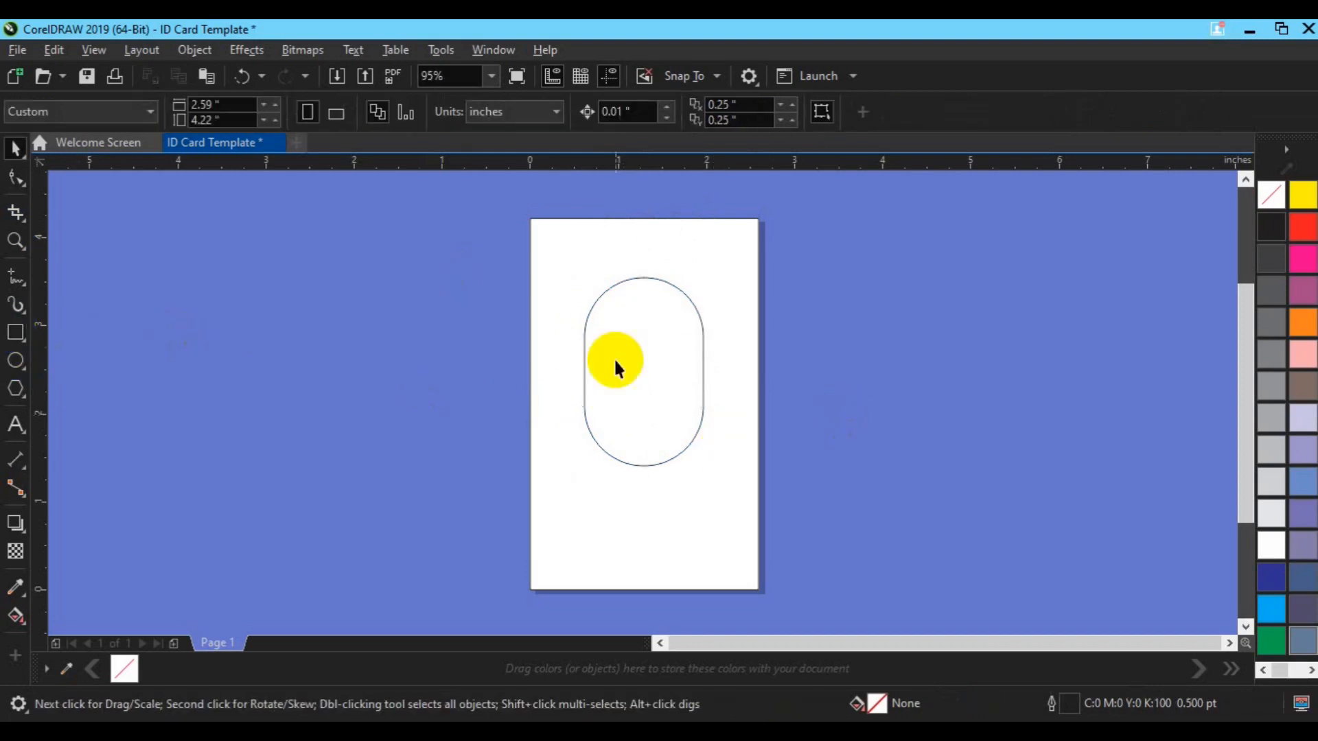
click(613, 357)
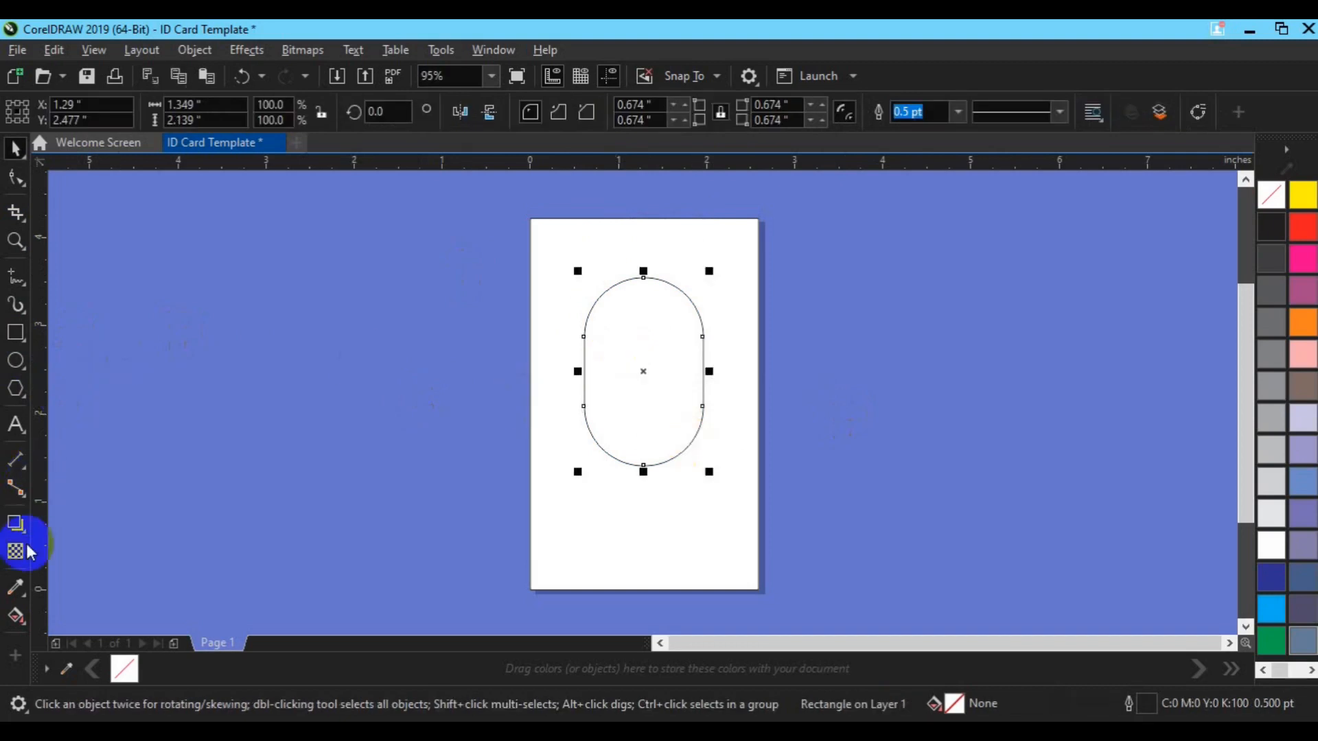
drag(21, 535, 69, 545)
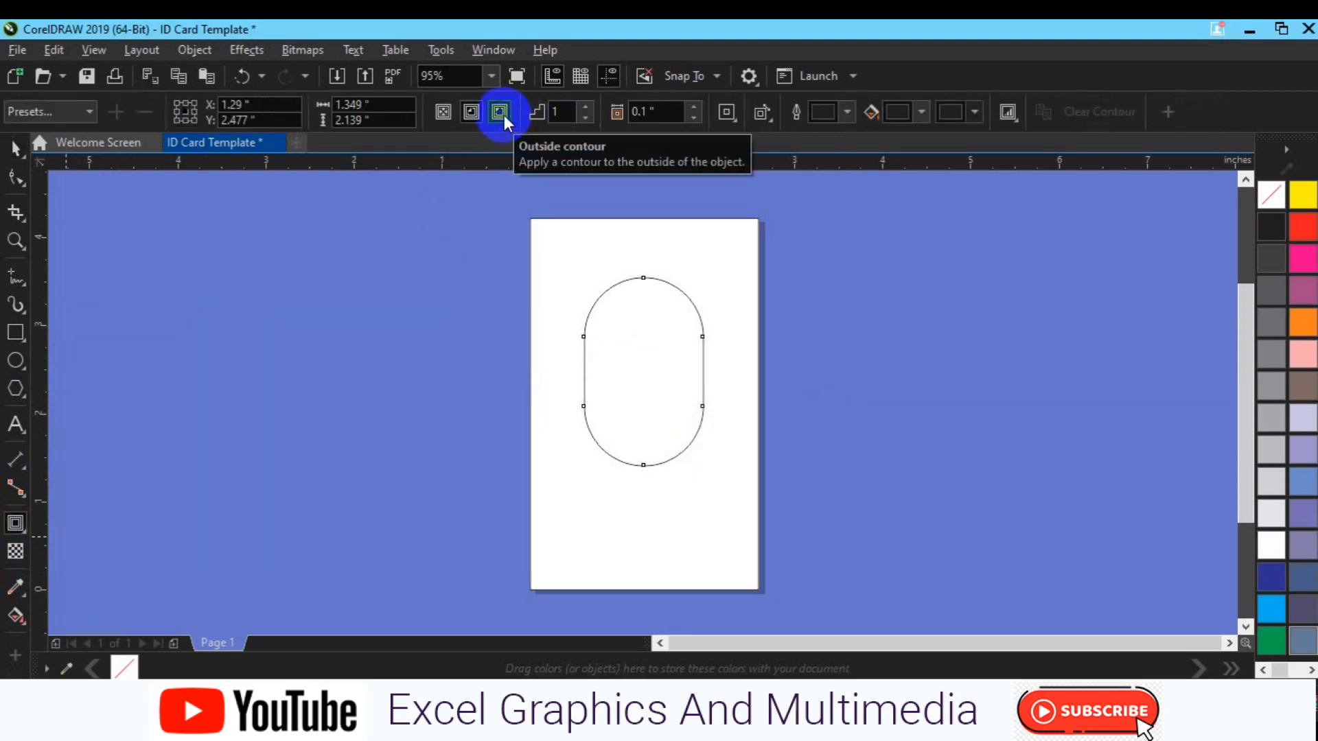
Add a 0.1-inch contour to the capsule, giving it a double outline
click(479, 117)
key(space)
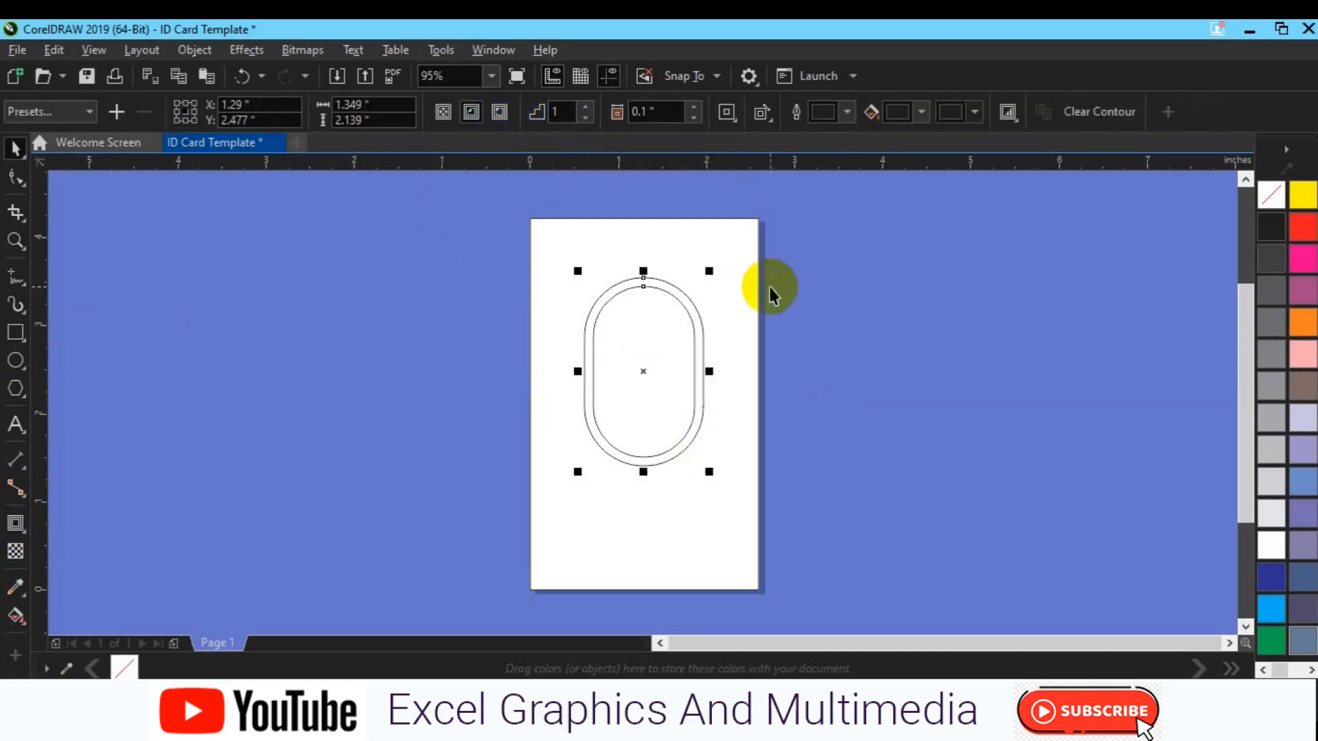
click(983, 383)
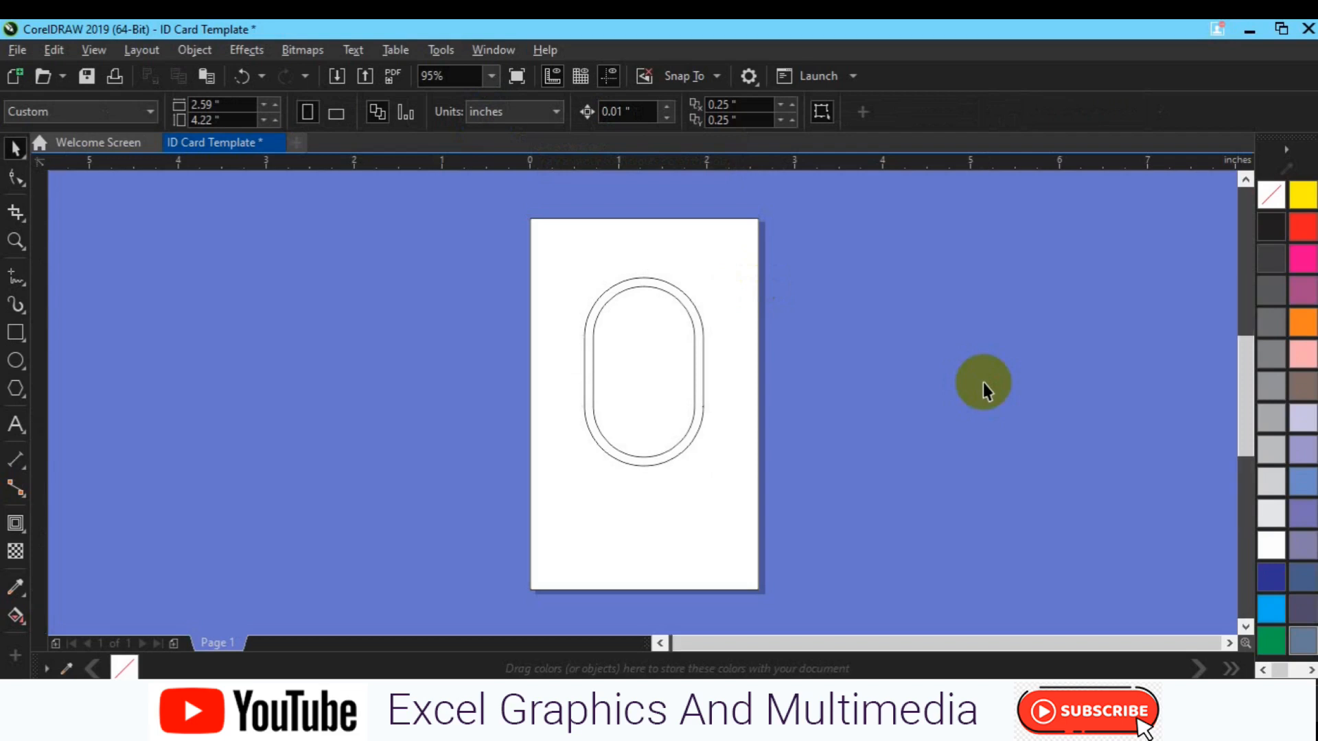
Move the contoured capsule slightly higher on the page
scroll(983, 382, up, 3)
key(h)
drag(462, 457, 637, 403)
scroll(625, 550, down, 2)
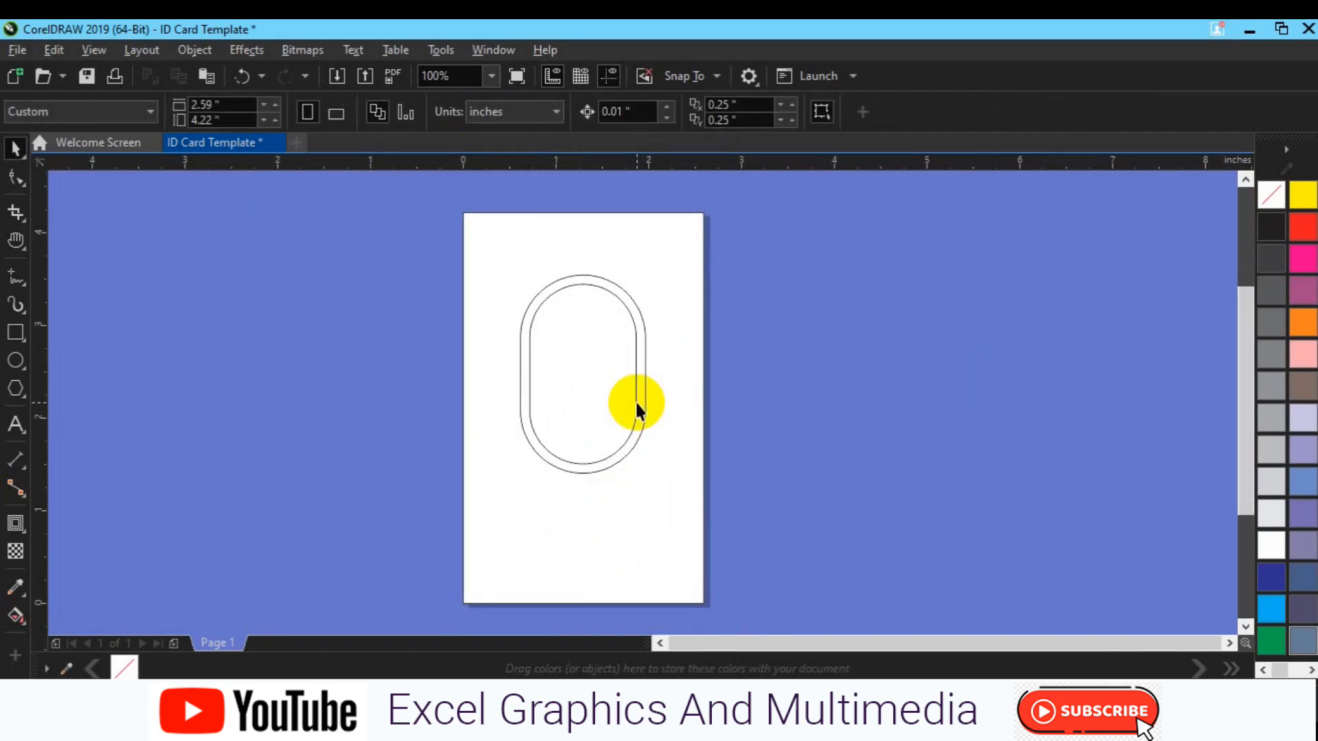
drag(497, 199, 690, 507)
mouse_move(587, 374)
mouse_down()
mouse_move(586, 348)
mouse_move(585, 358)
mouse_up()
click(667, 377)
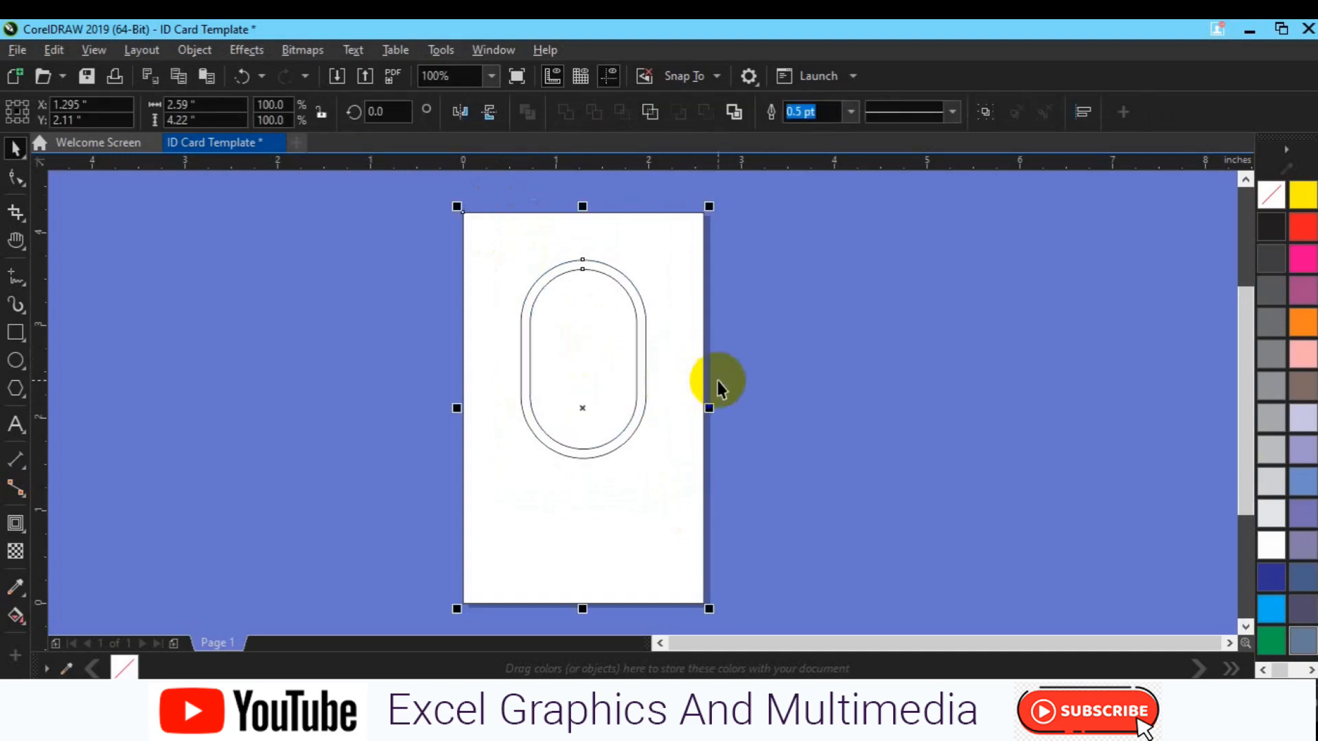
Draw a tall rounded-corner rectangle at the page's left edge beside the capsule
click(282, 347)
click(16, 332)
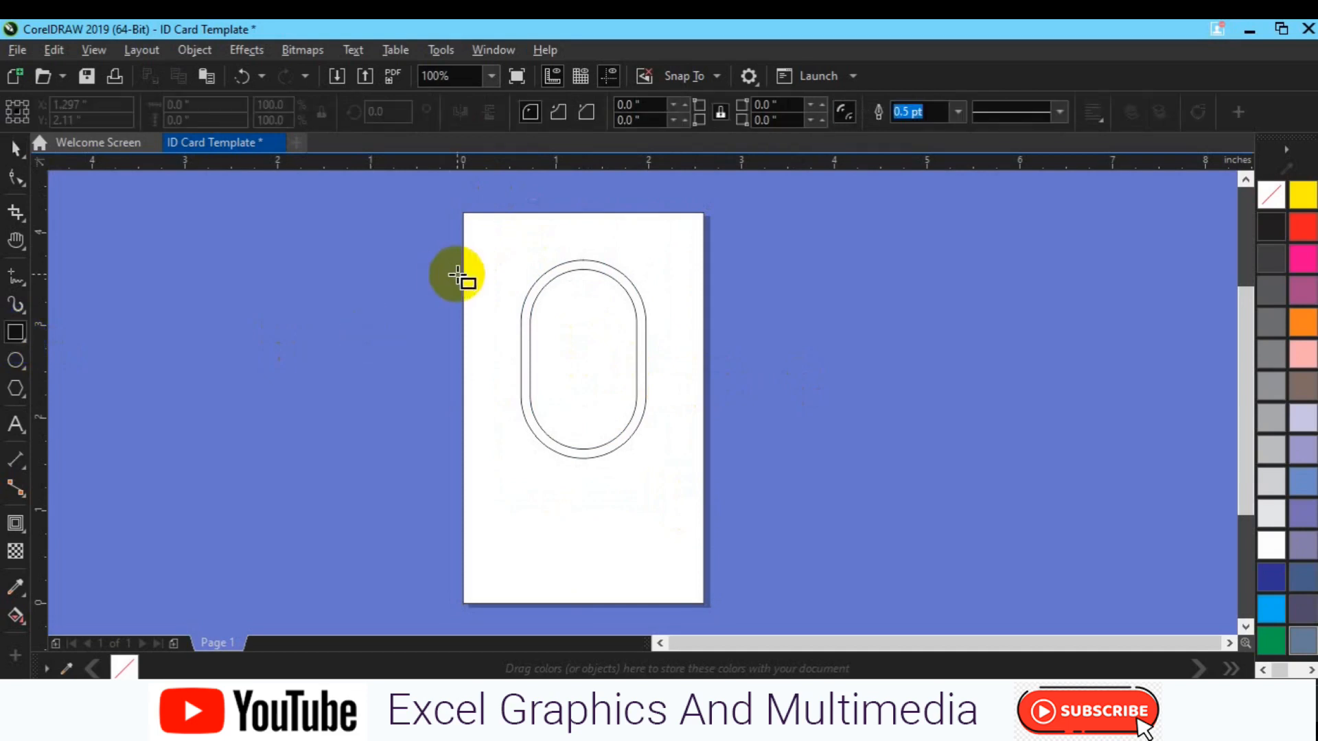
drag(464, 266, 521, 429)
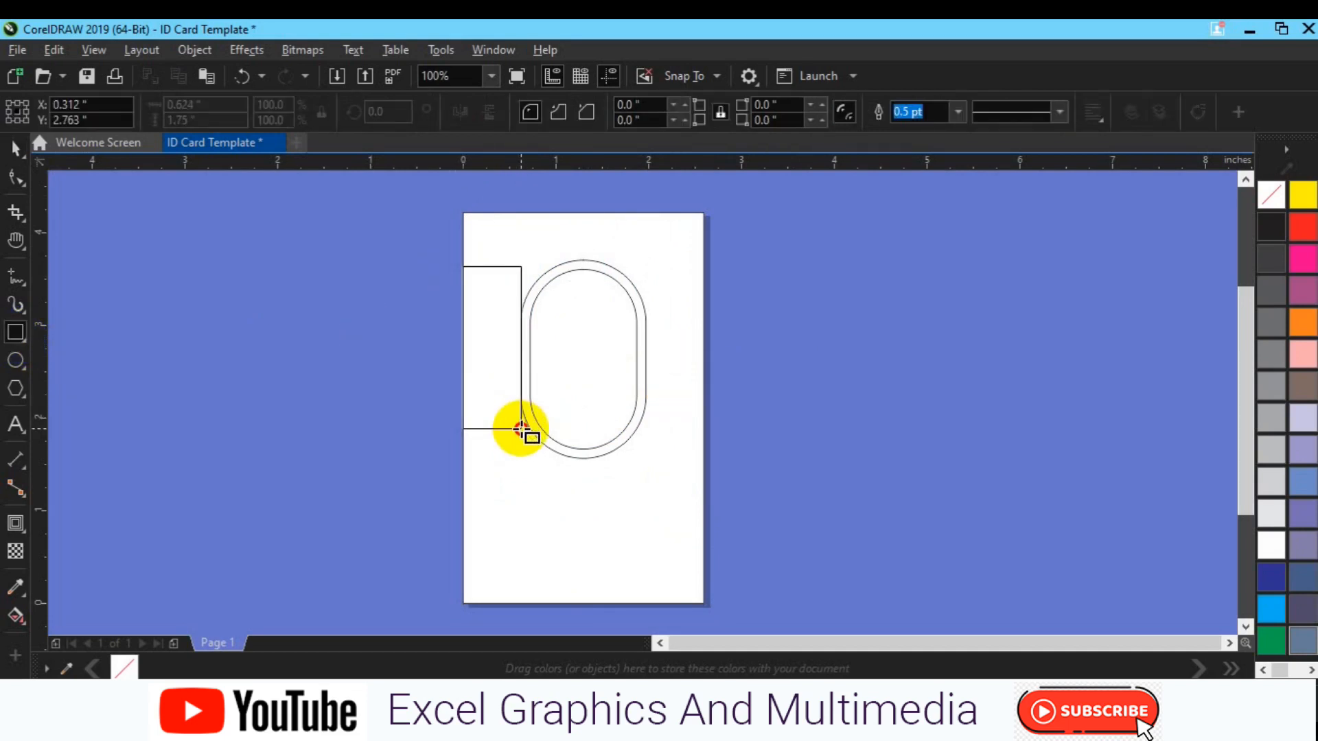
drag(521, 431, 522, 433)
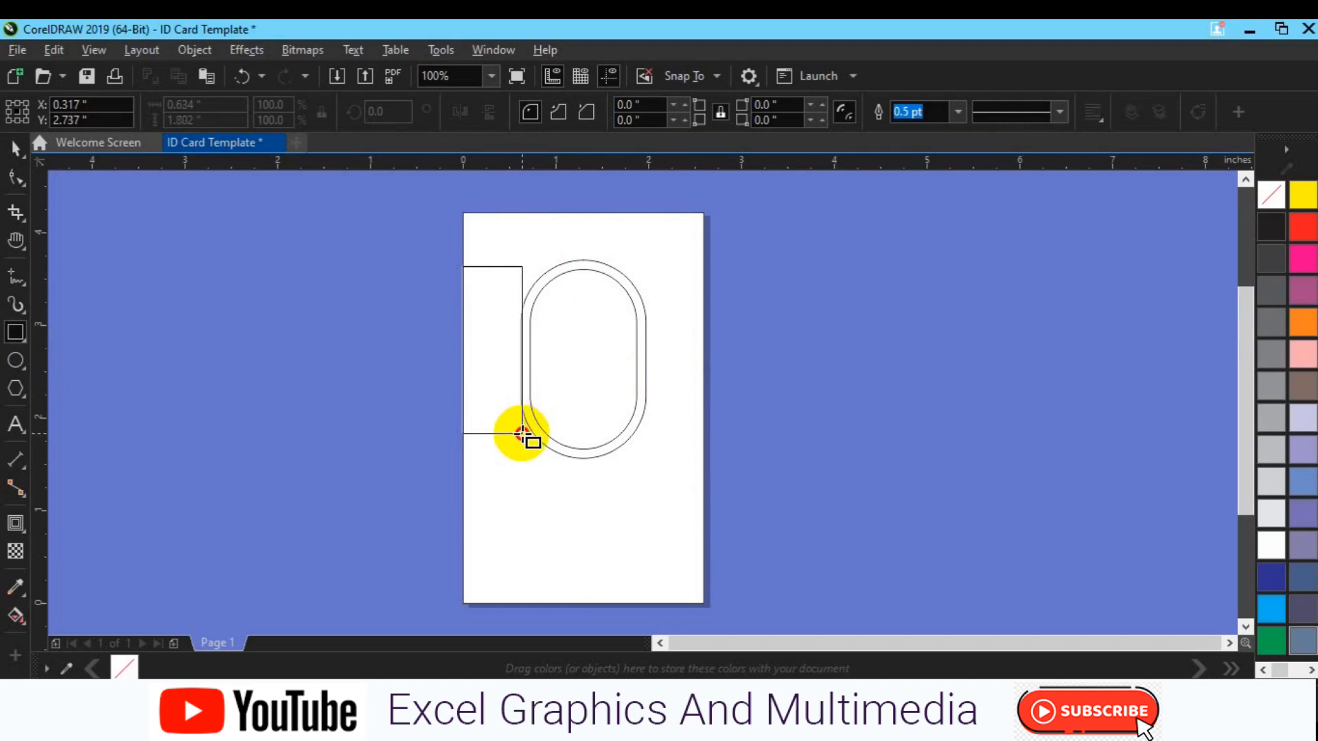
drag(522, 434, 522, 441)
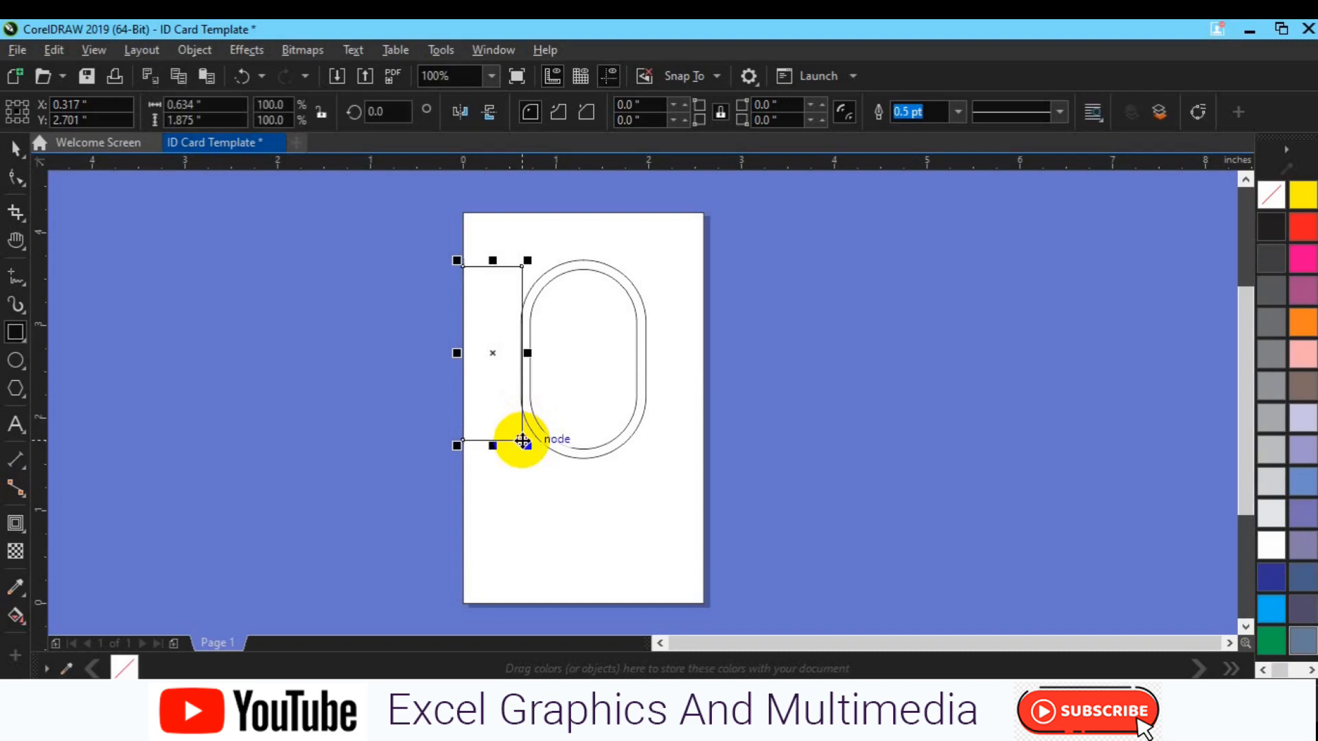
key(space)
click(16, 177)
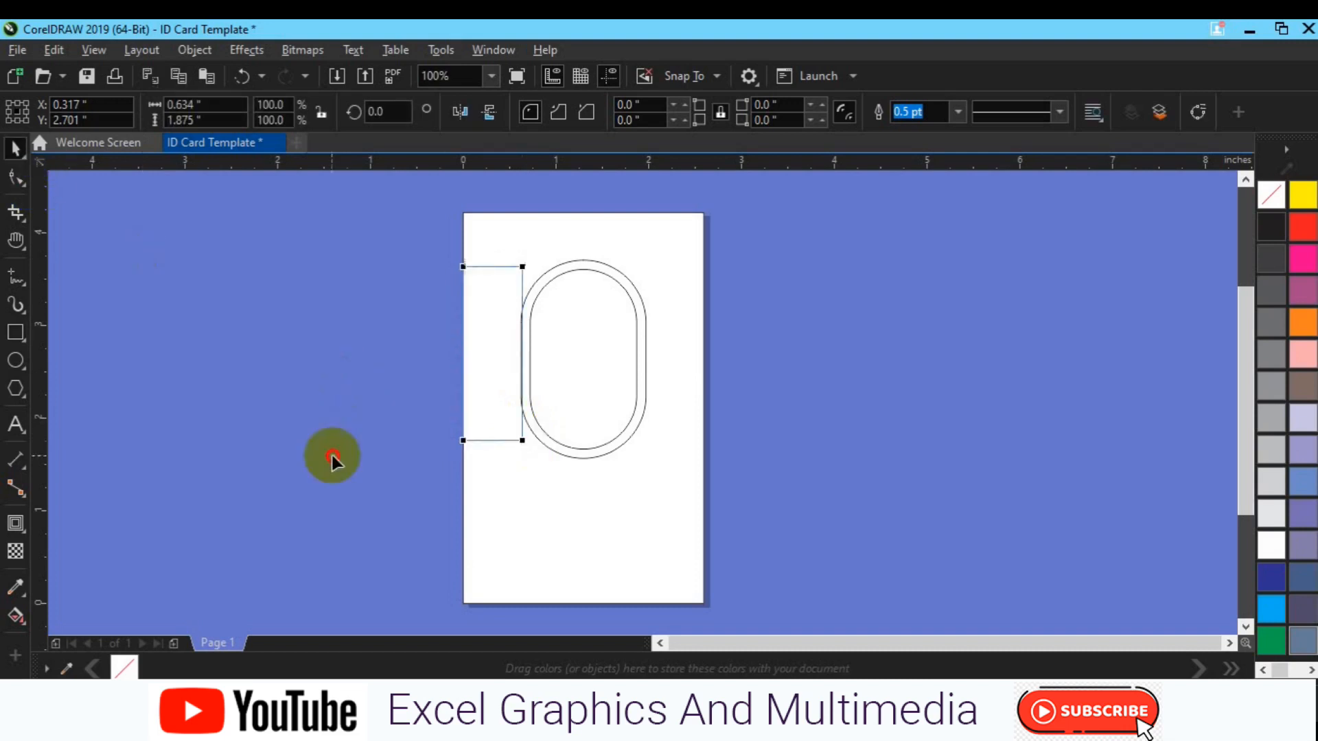
click(463, 441)
drag(463, 440, 462, 433)
key(space)
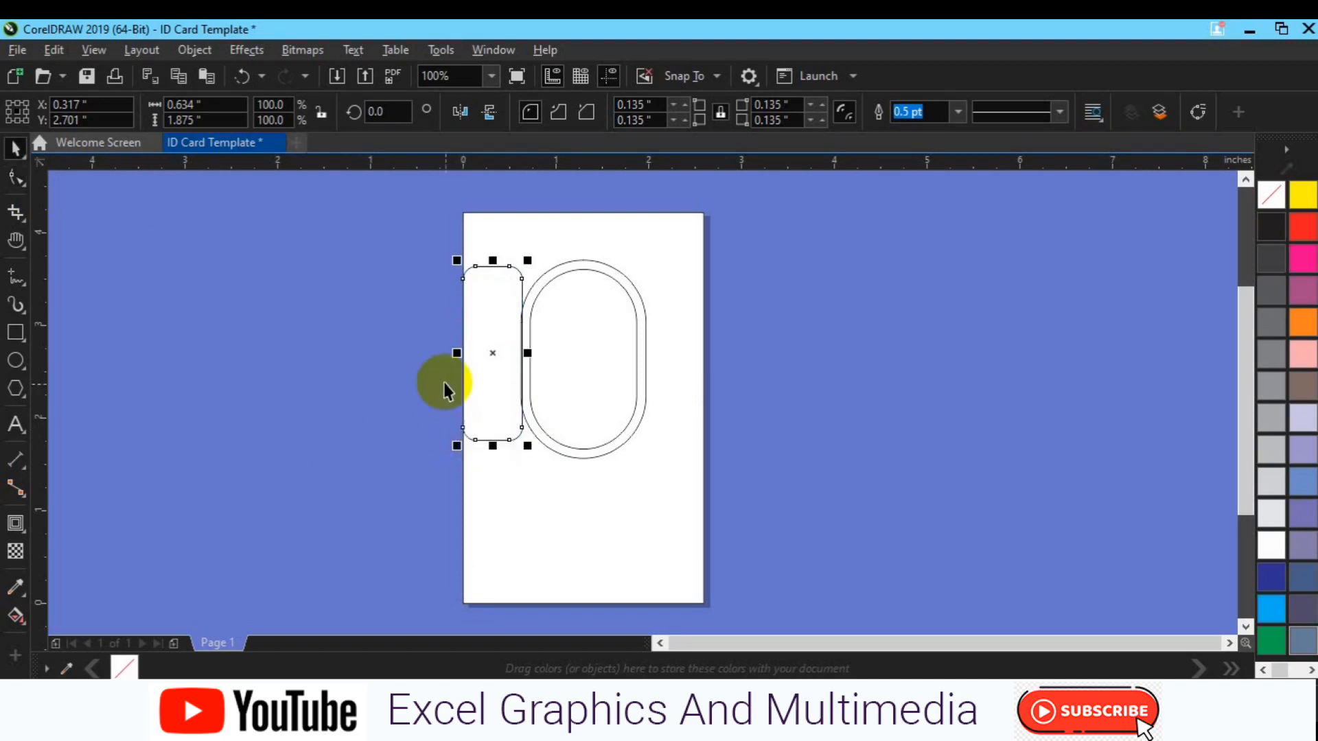
key(Left)
key(Left)
key(Left)
key(Left)
key(Left)
key(Left)
key(Left)
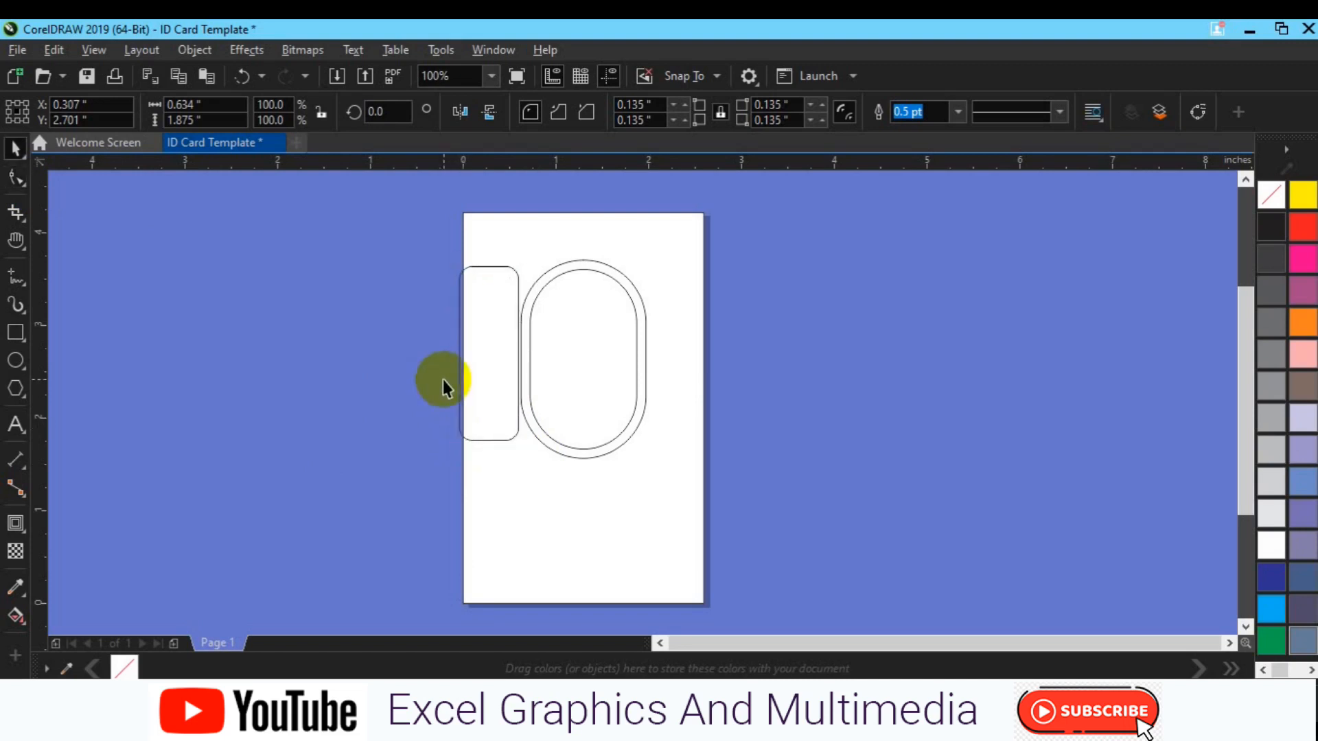
Trim off the rounded rectangle's left part with a cutting rectangle, then delete the cutter
click(16, 332)
drag(388, 245, 464, 450)
key(space)
shift+click(496, 417)
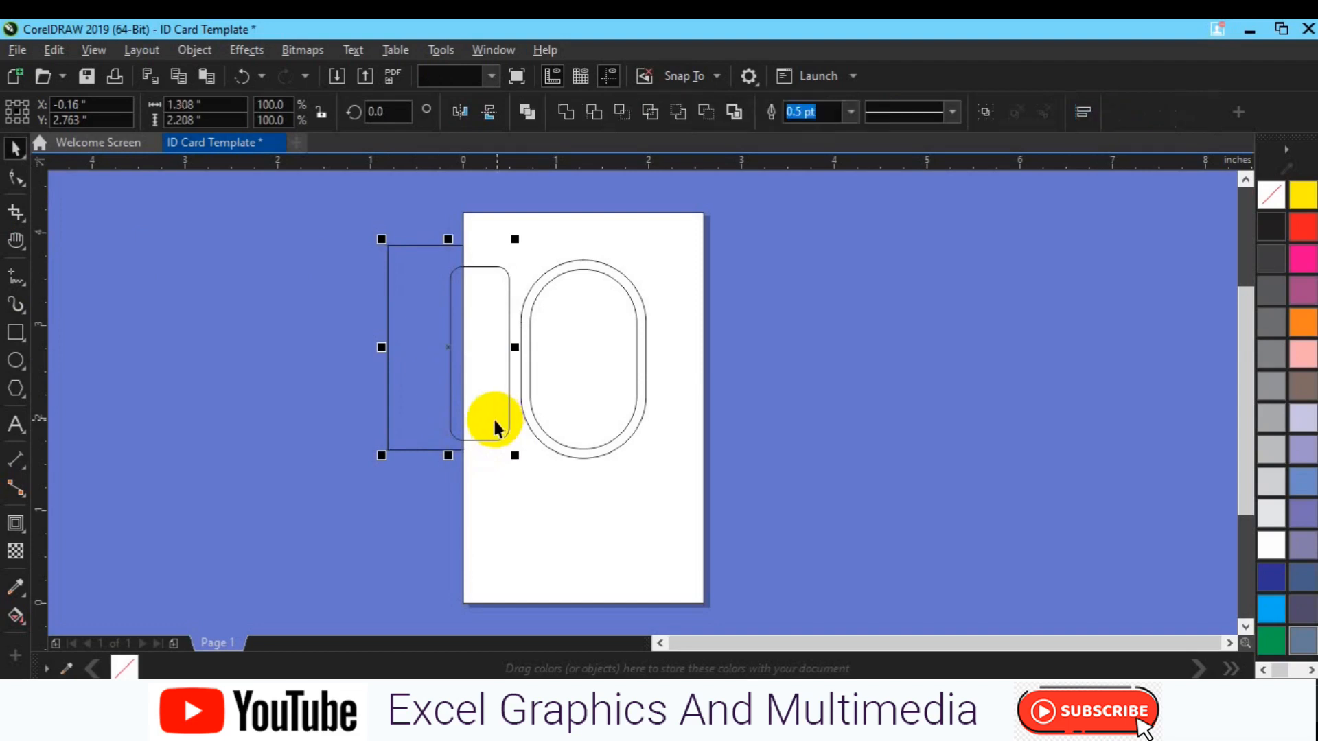
click(594, 112)
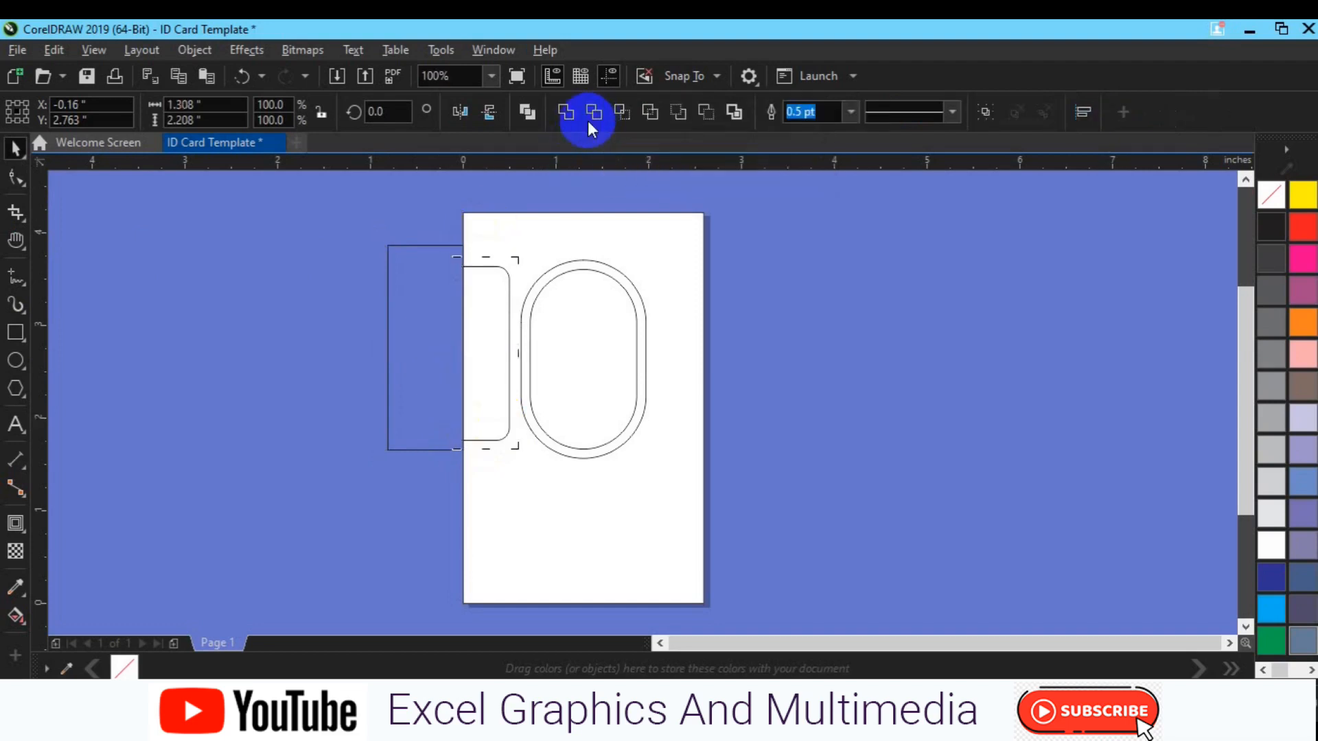
click(413, 410)
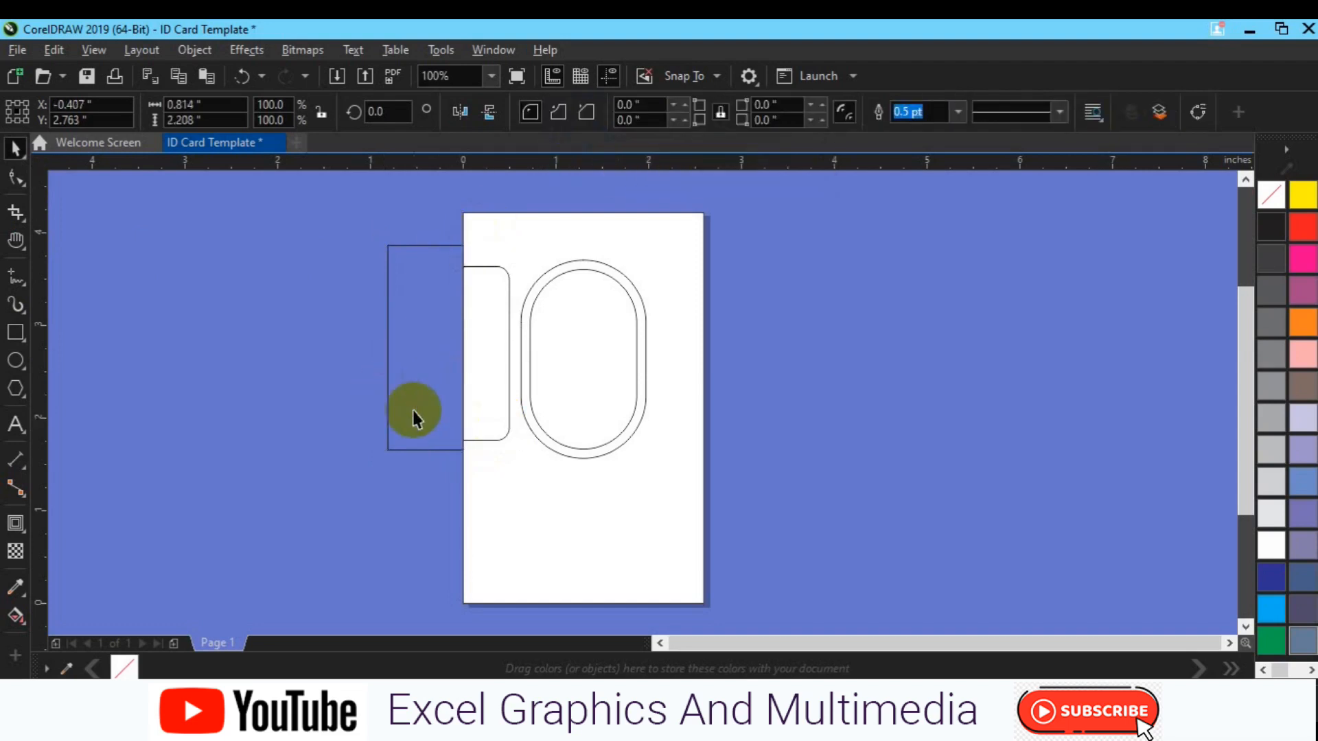
key(Delete)
click(493, 409)
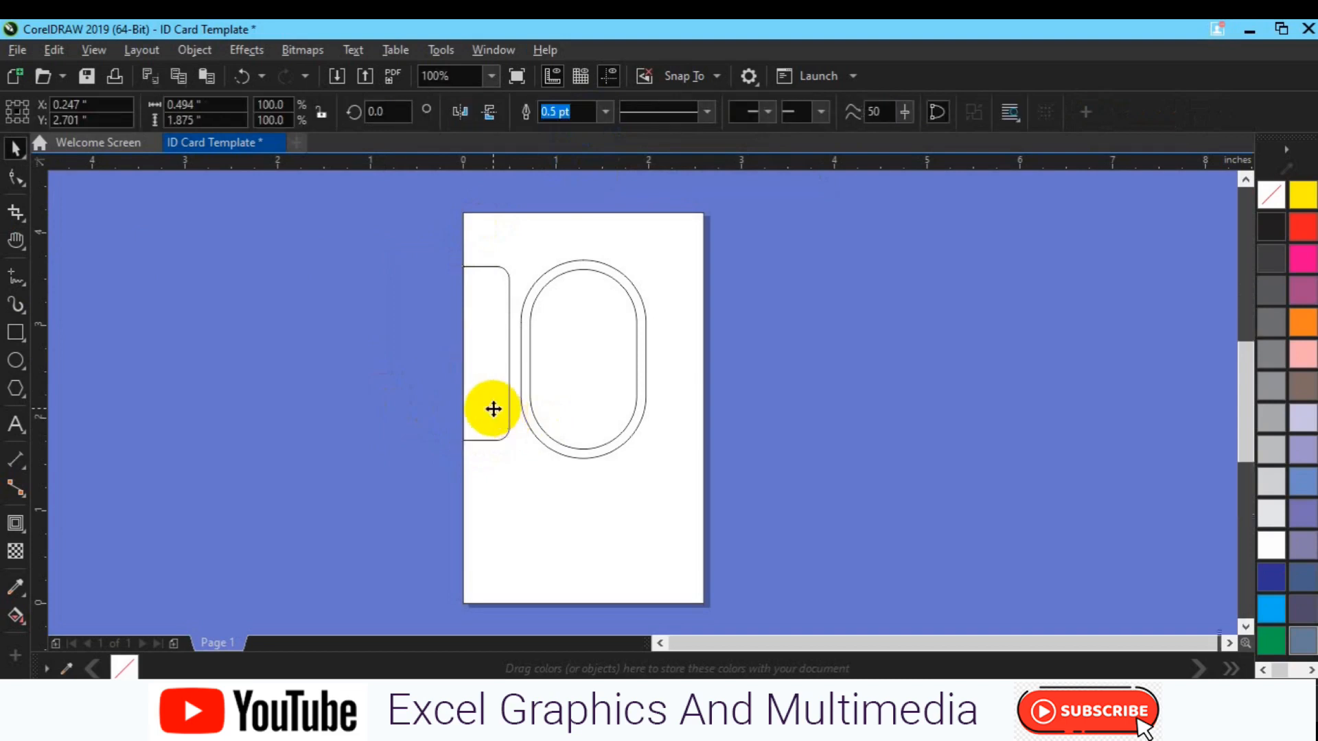
Stretch the tab's left nodes out so its flat side reaches the card's left edge
scroll(491, 406, up, 2)
drag(501, 403, 522, 405)
key(Left)
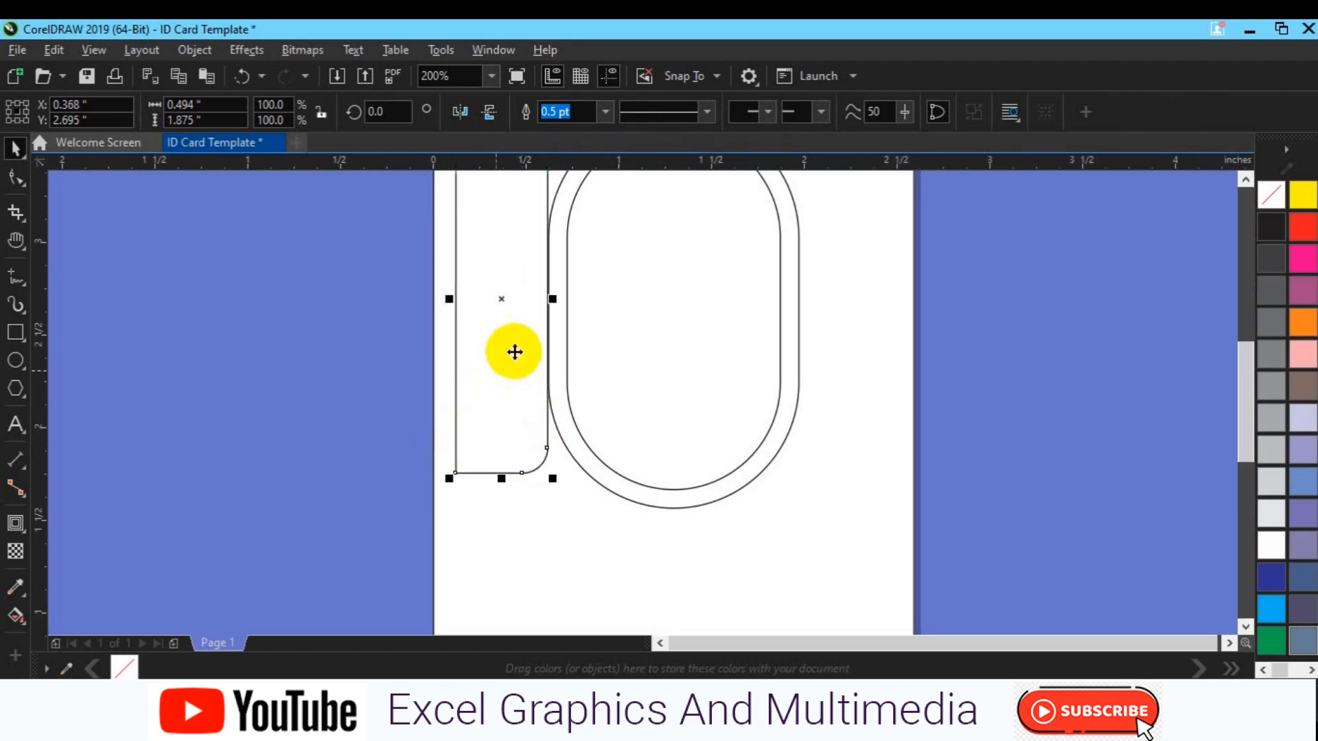
right_click(522, 302)
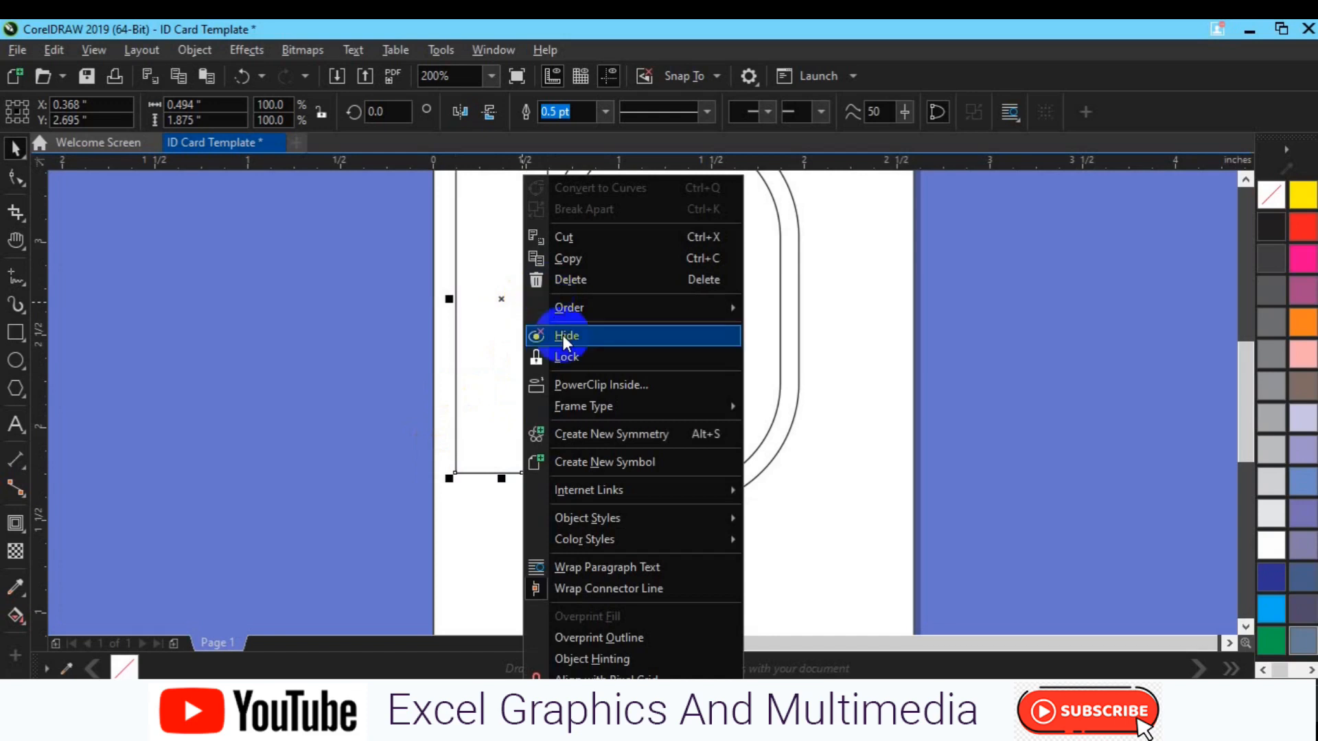
click(369, 374)
scroll(369, 376, down, 2)
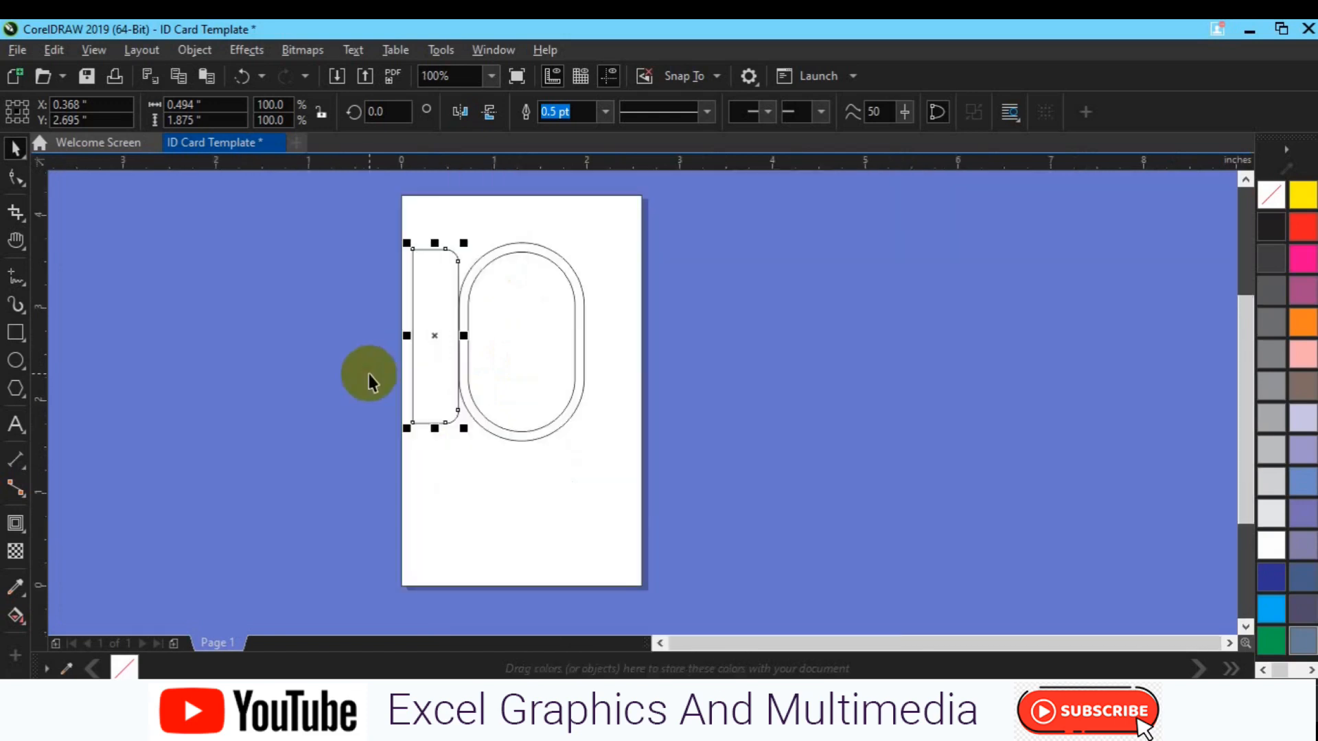
click(24, 178)
drag(314, 232, 436, 374)
drag(427, 440, 426, 440)
key(Left)
key(Left)
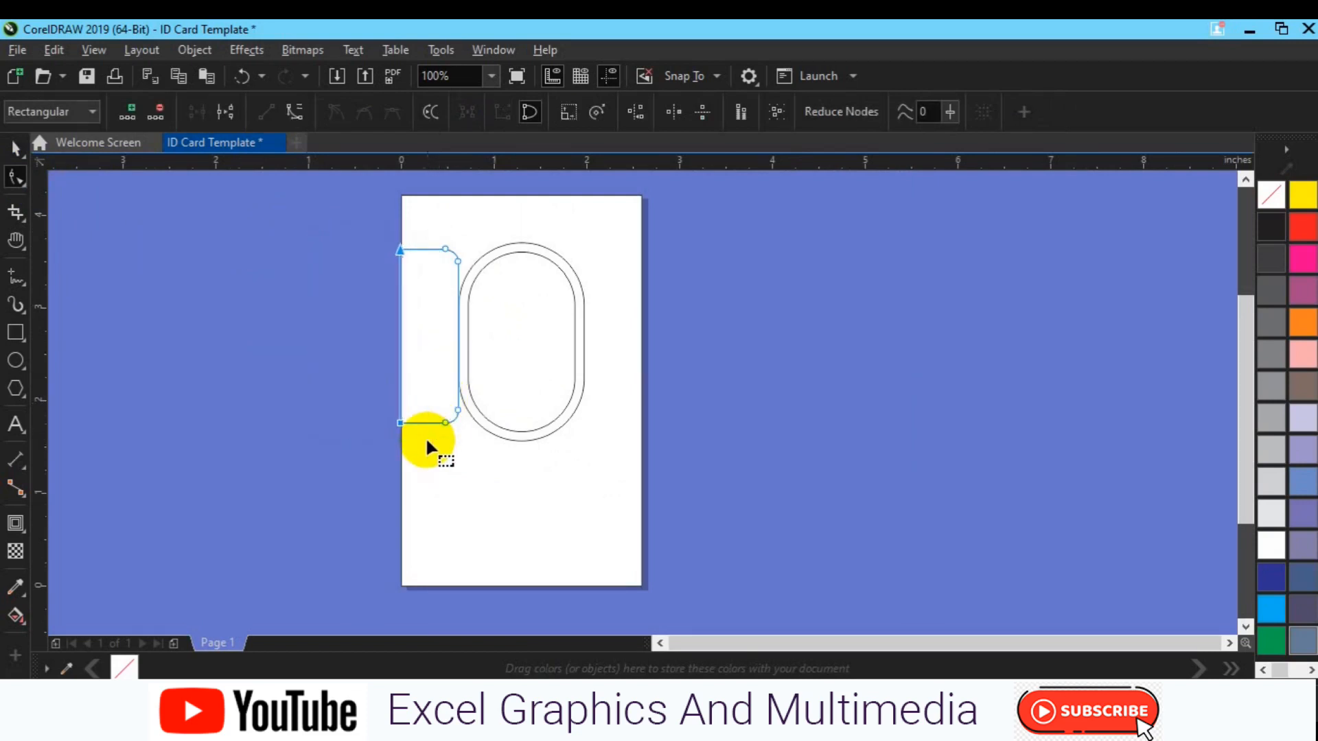
key(space)
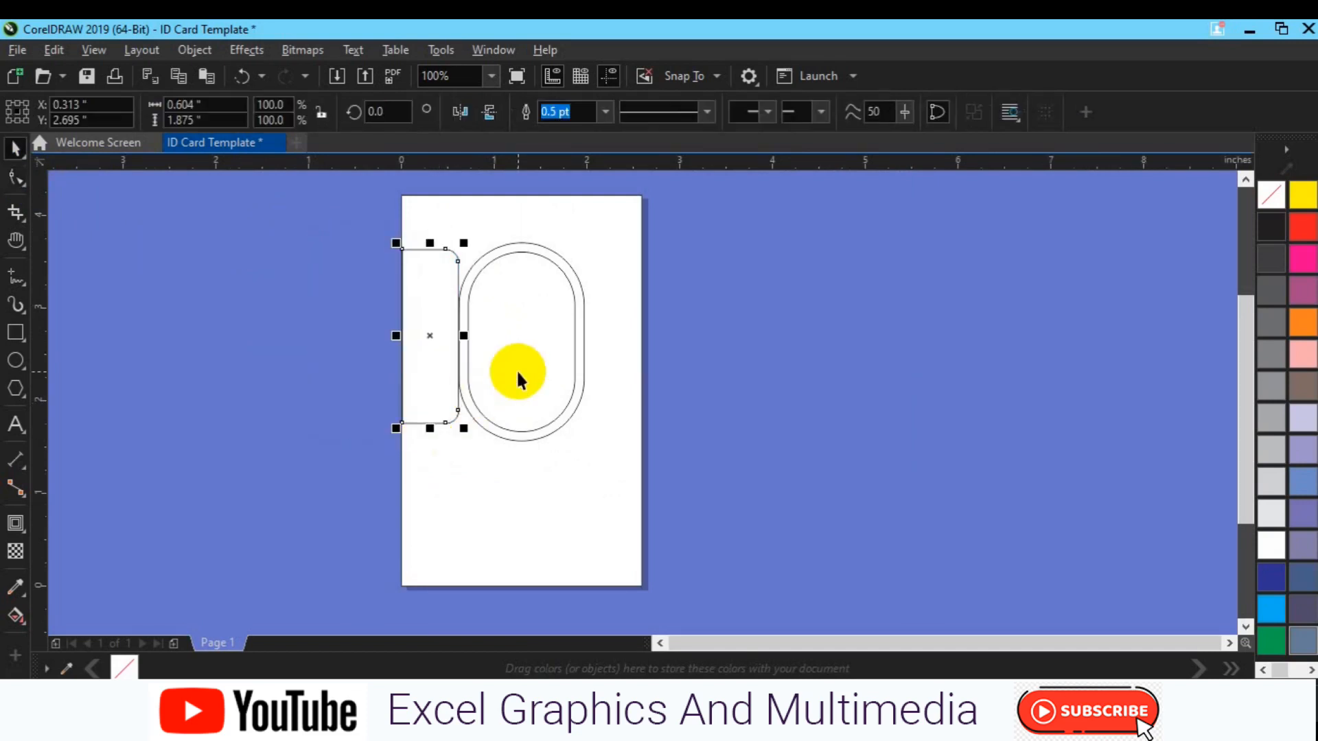
Draw a circle, centre it, and fit it at about 1.001 inches in the capsule's upper half
click(16, 364)
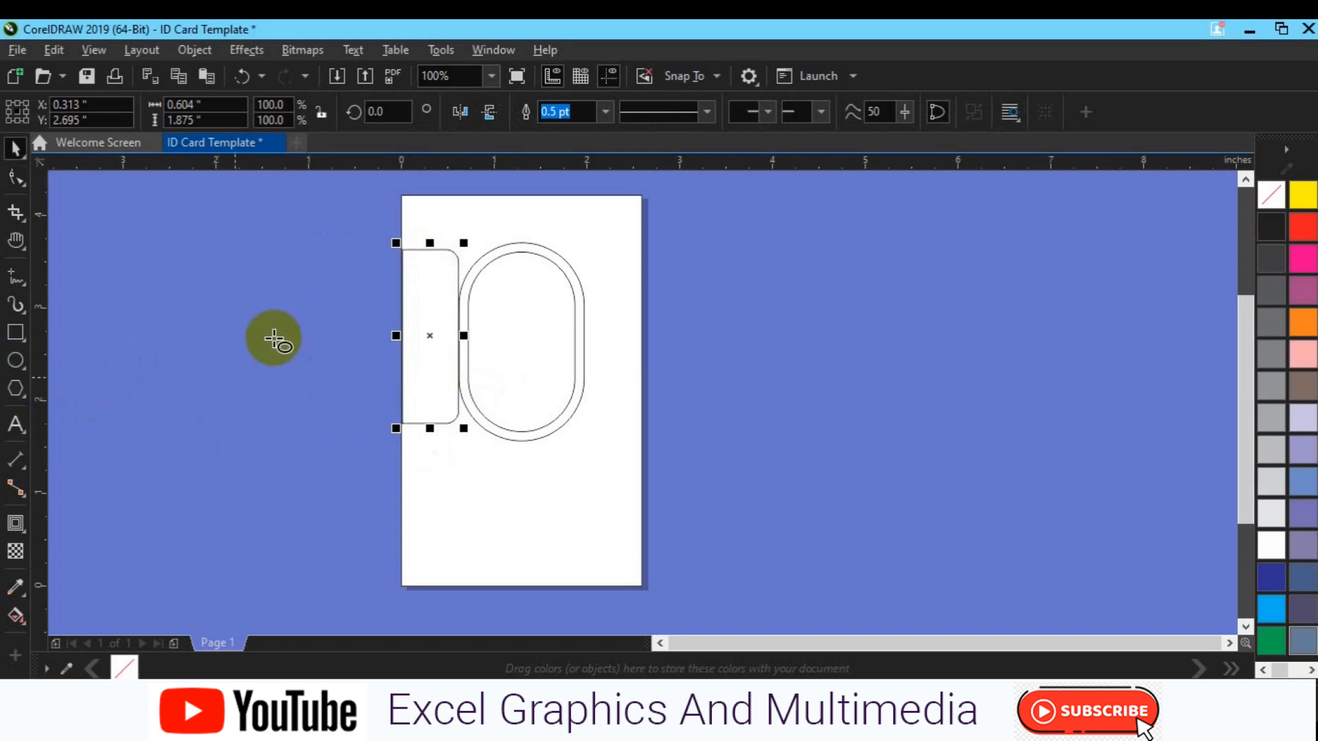
mouse_move(309, 375)
mouse_down()
mouse_move(380, 444)
mouse_move(367, 437)
mouse_up()
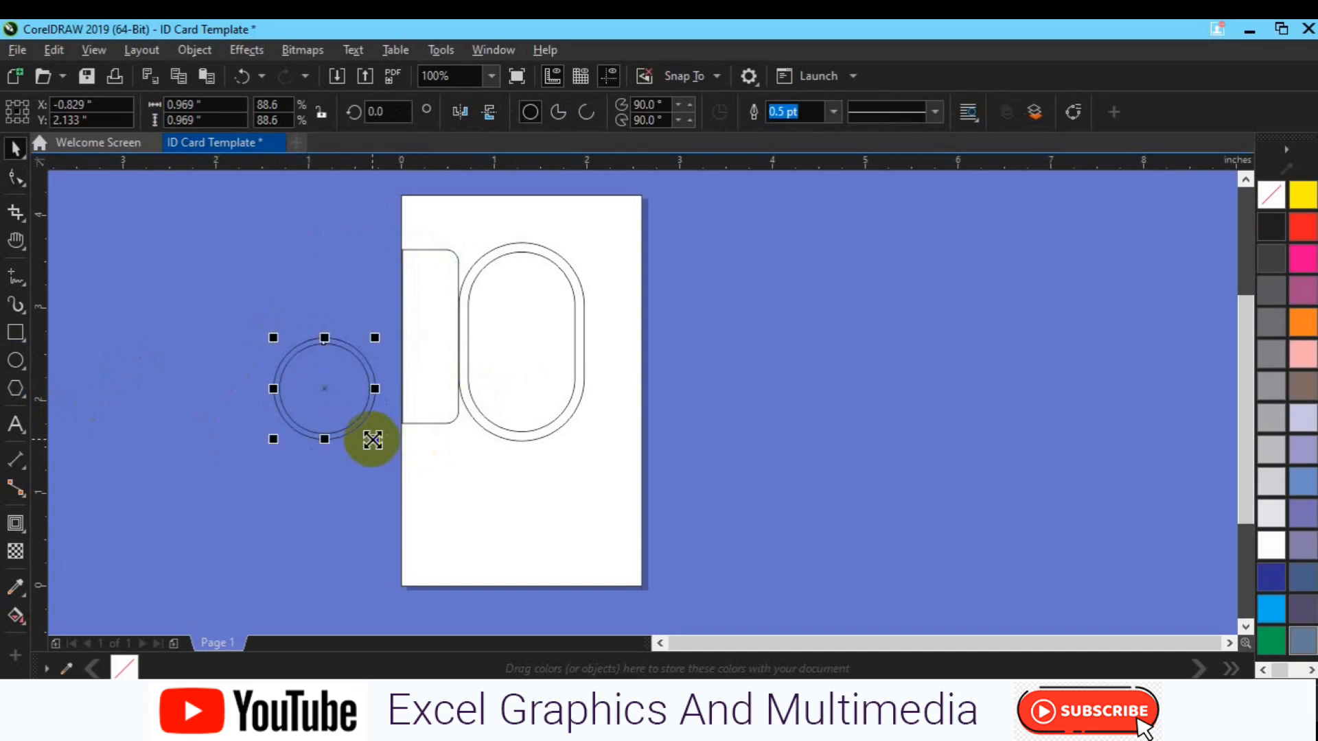
drag(214, 329, 389, 489)
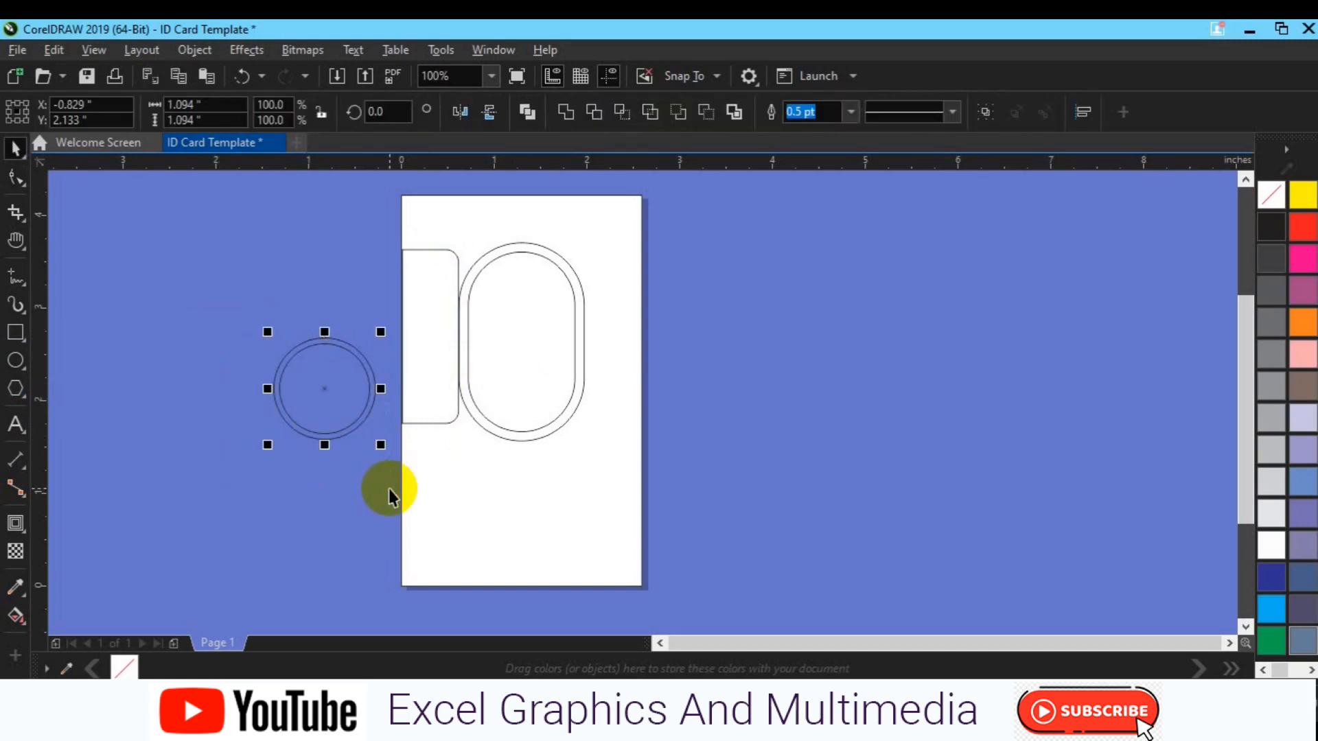
key(p)
drag(519, 393, 517, 314)
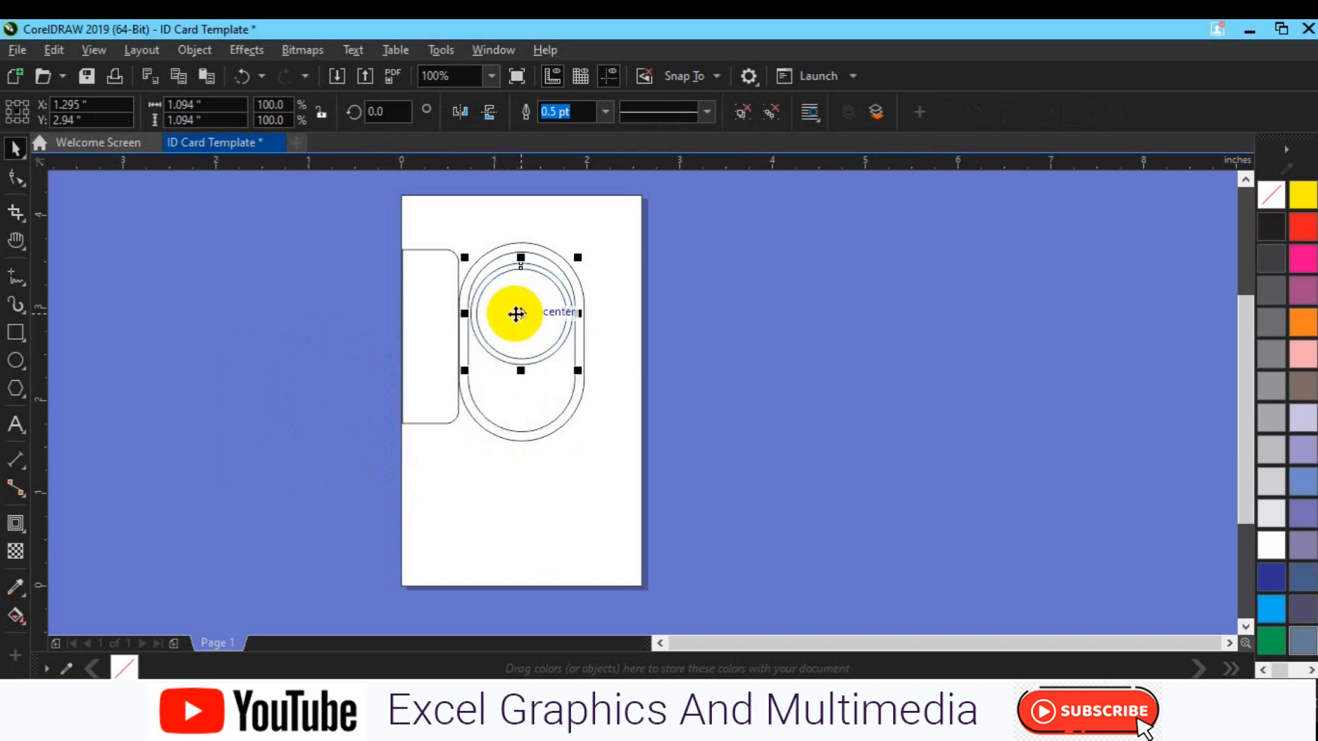
scroll(516, 314, up, 1)
drag(632, 421, 625, 418)
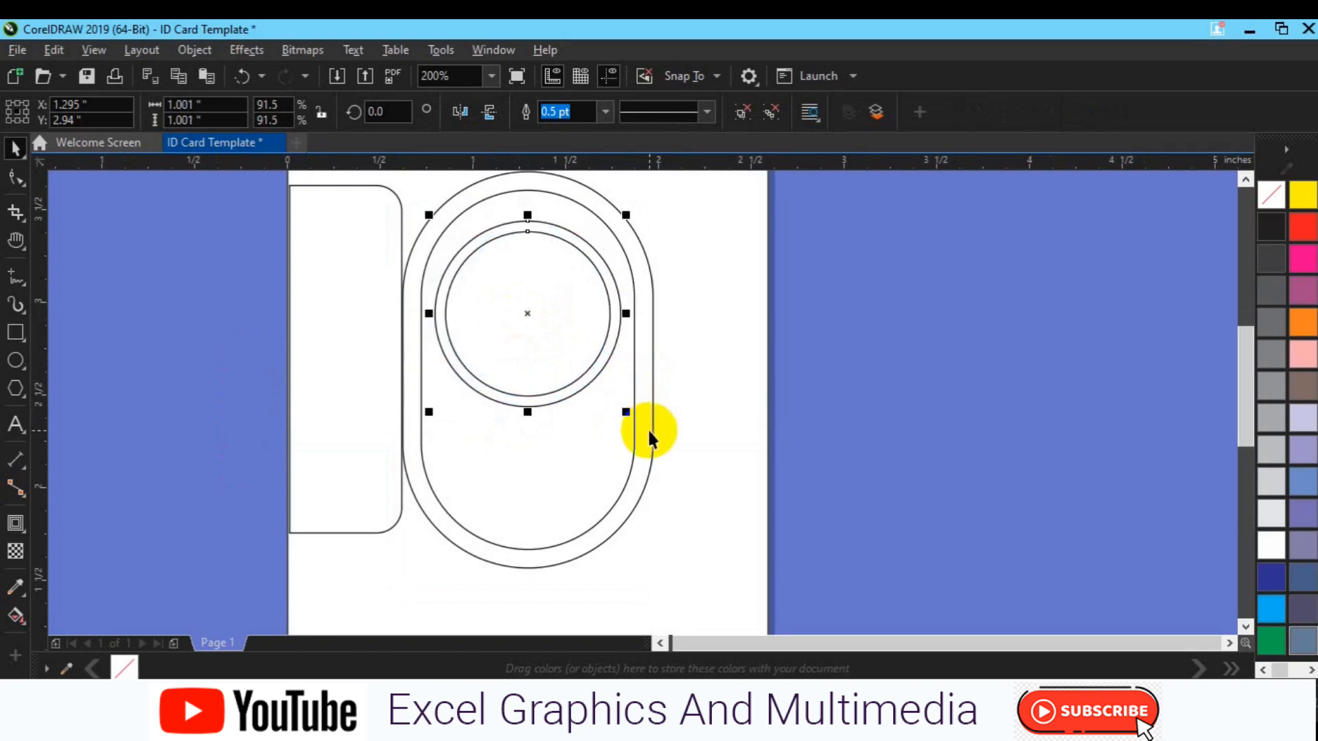
click(648, 433)
Set the pill frame's single inside contour offset to 0.060 inch
click(15, 523)
click(645, 112)
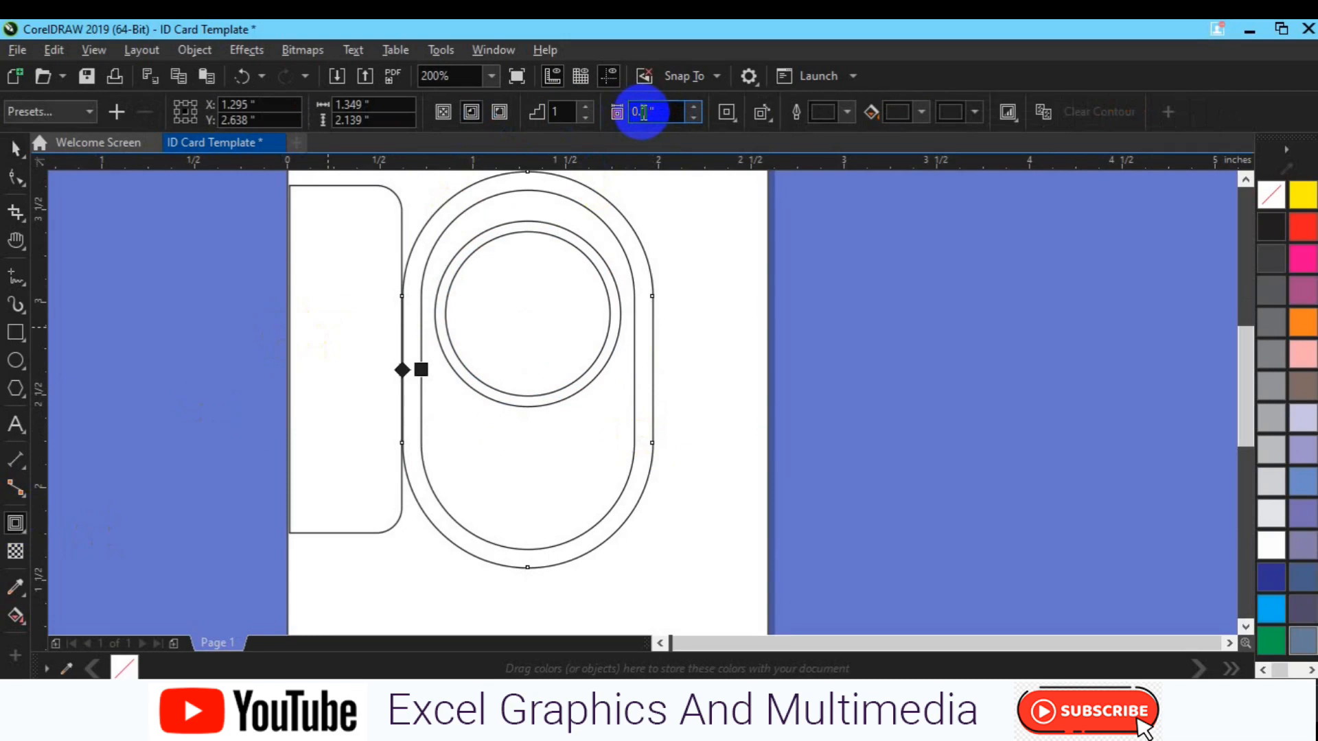
text(6)
key(Return)
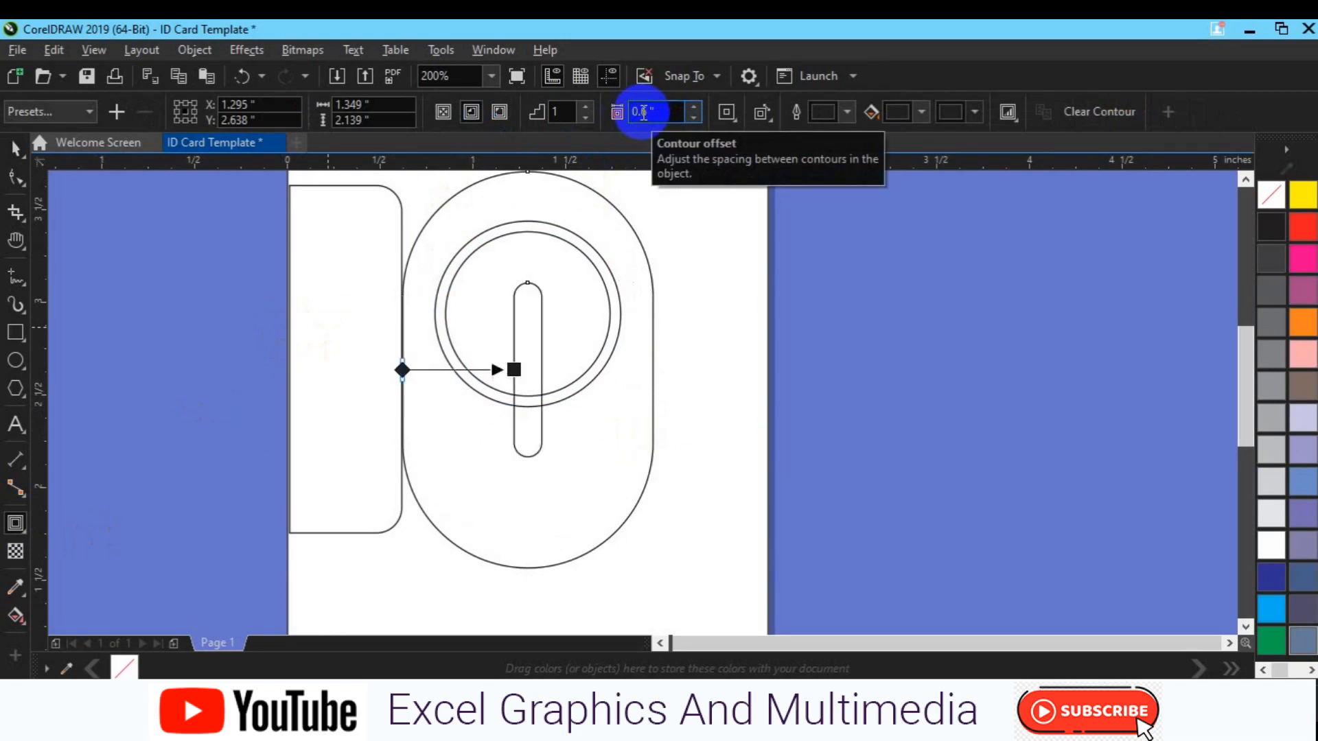
key(ctrl+z)
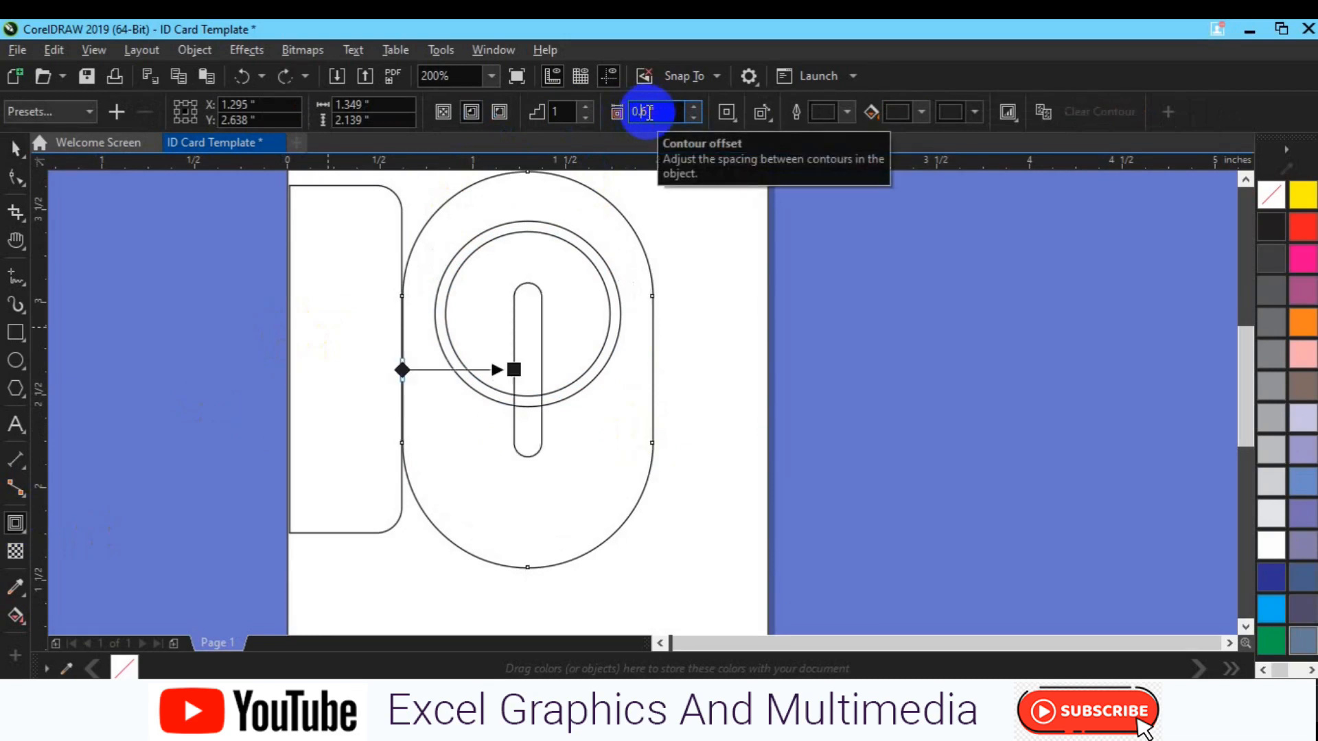
text(0.060)
key(Return)
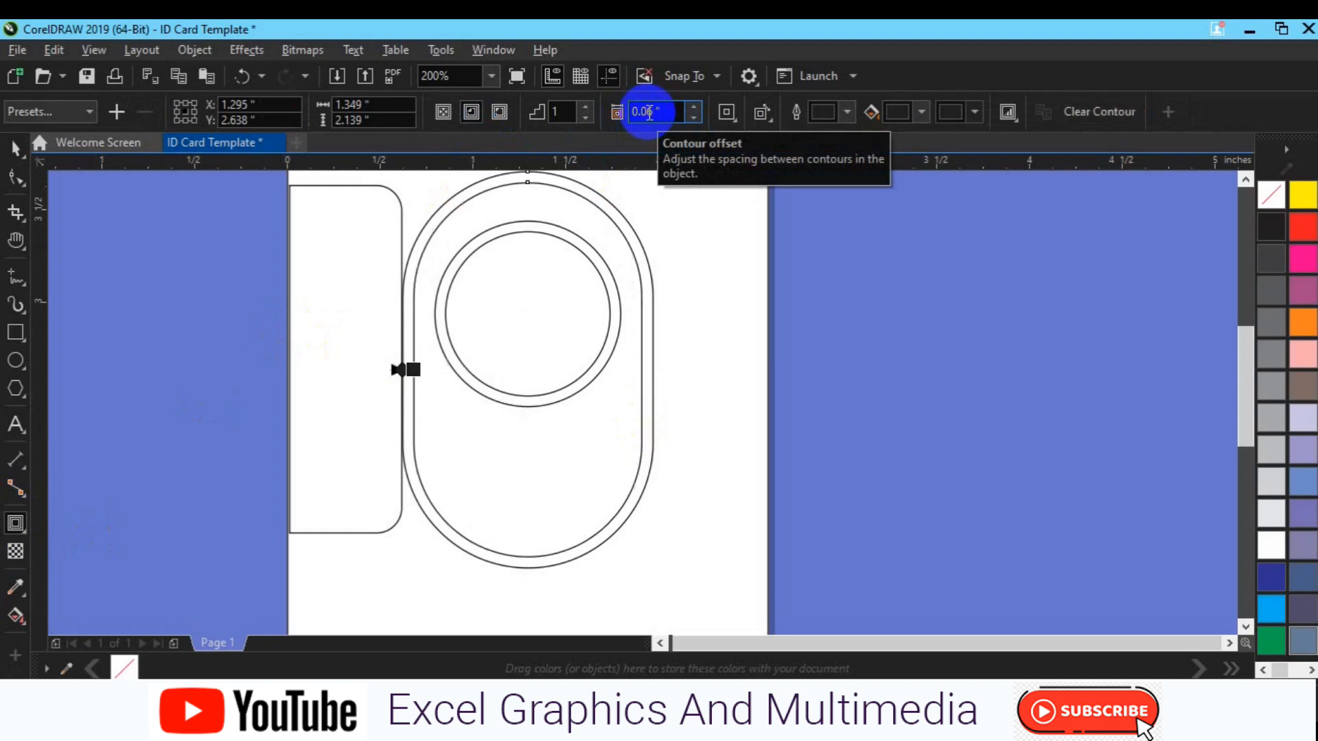
key(space)
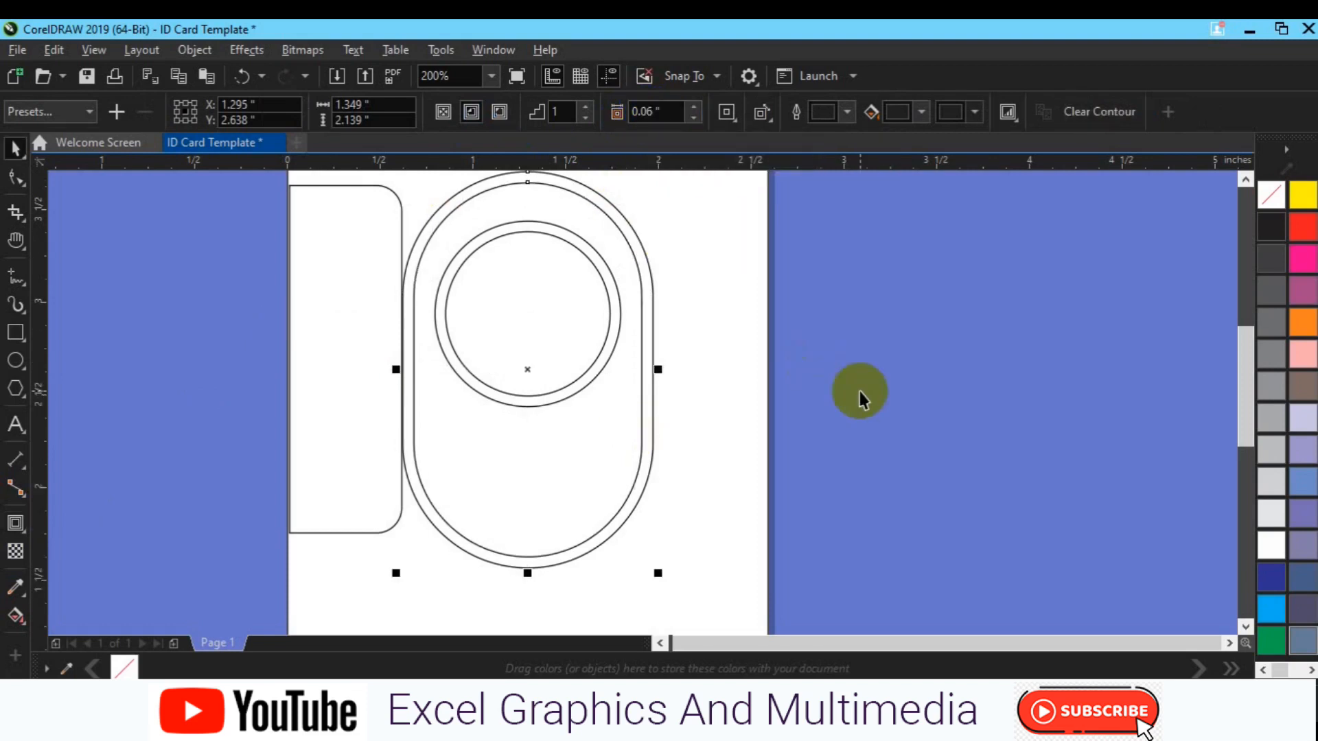
Enlarge the portrait circle to 1.073 inches and nudge it into place near the pill's top
click(860, 392)
click(502, 390)
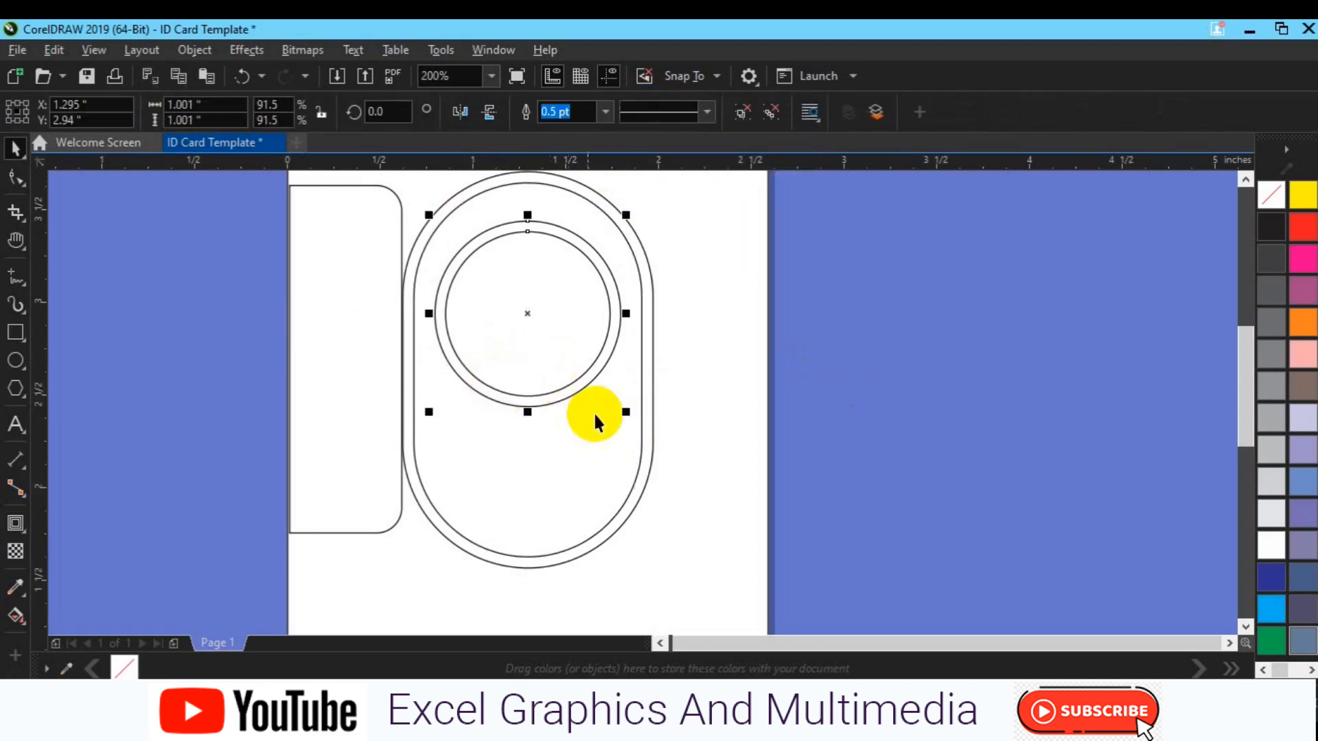
drag(626, 412, 632, 419)
key(Up)
key(Up)
key(Up)
key(Up)
key(Up)
key(Up)
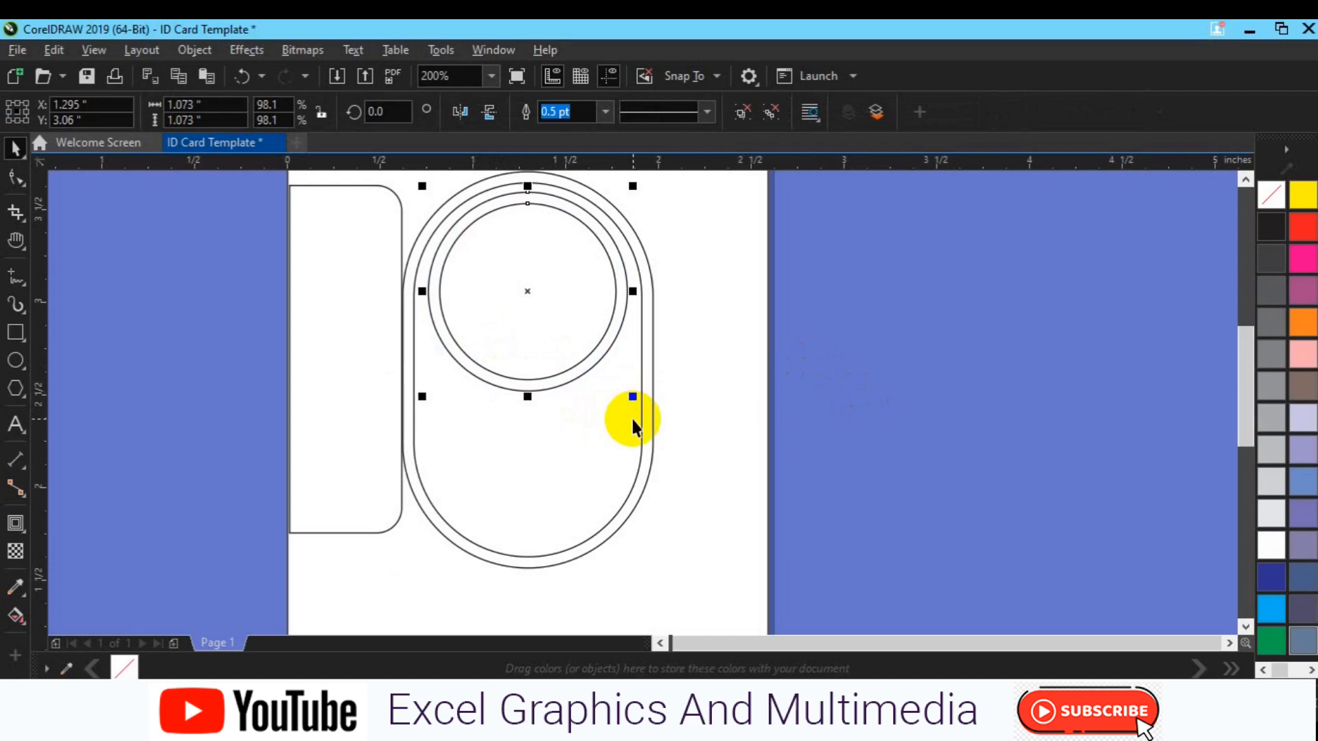
key(Down)
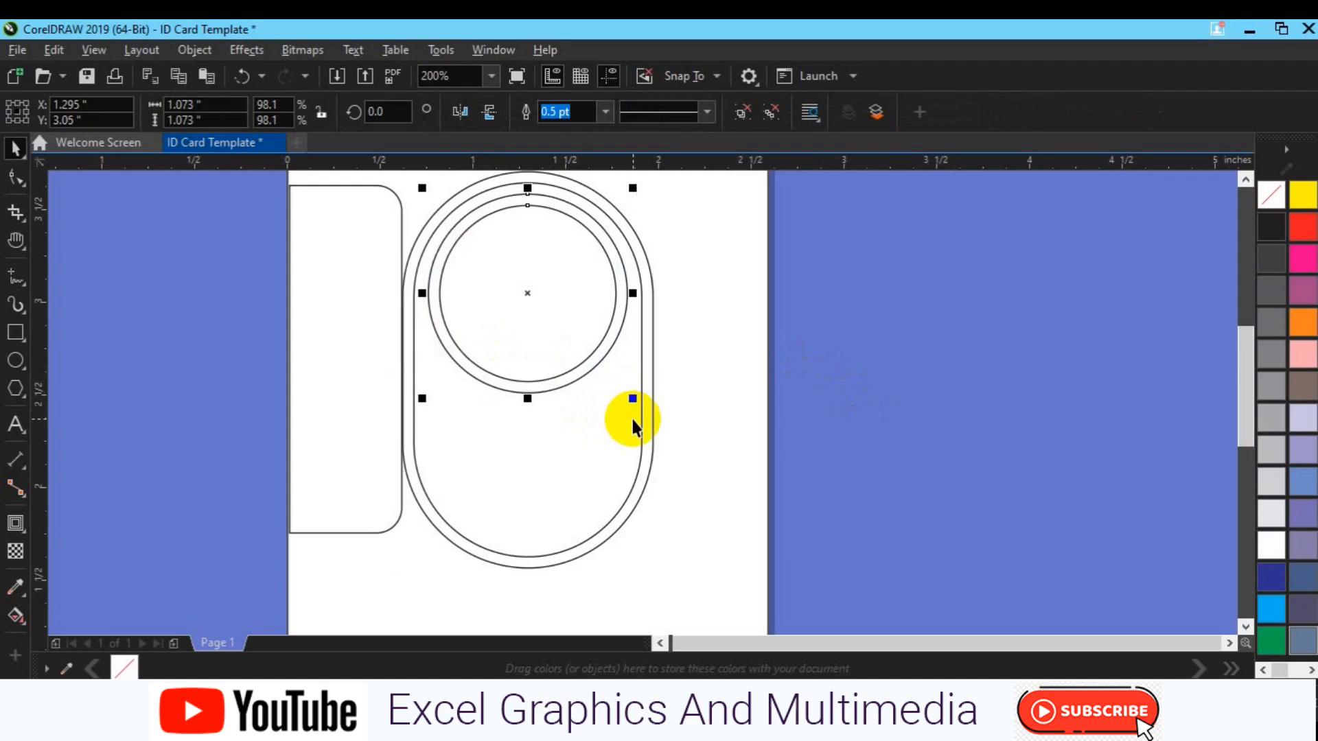
scroll(631, 416, down, 2)
click(495, 415)
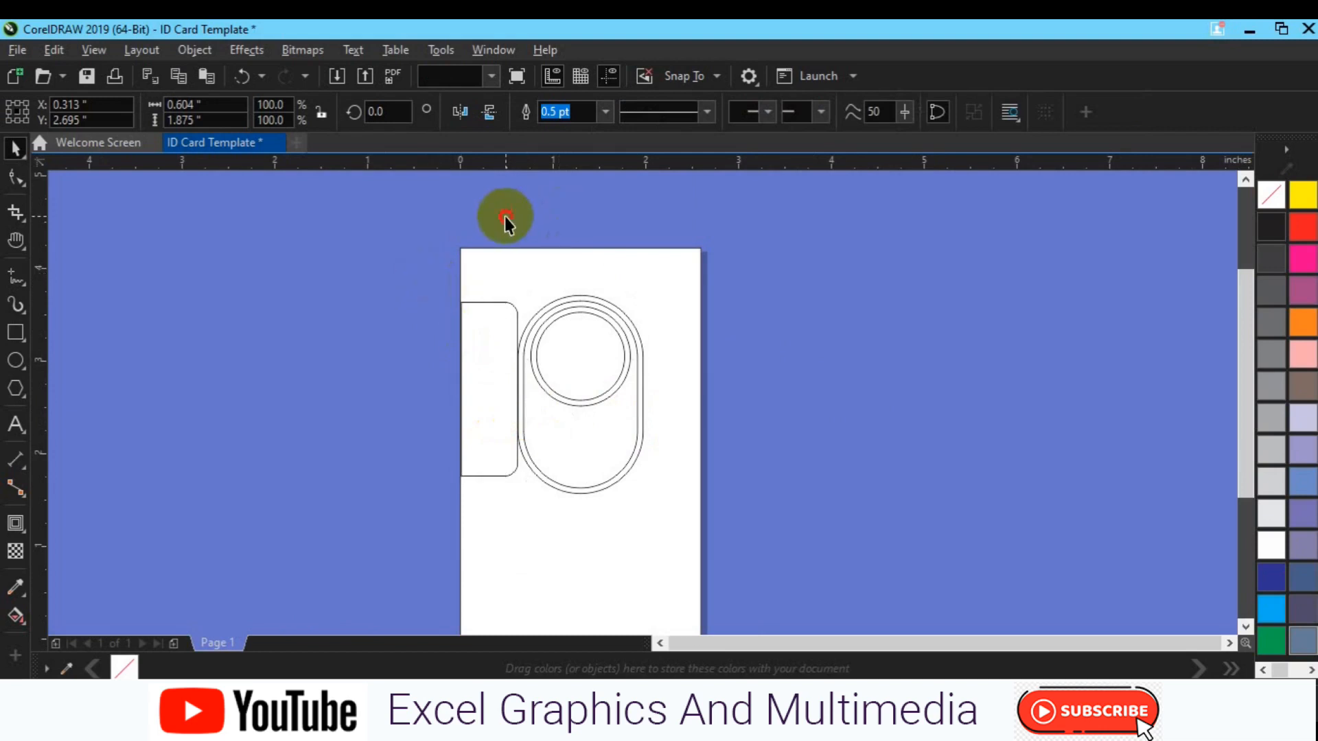
Align the circle-and-pill group's bottom with the left tab's bottom
drag(505, 216, 697, 506)
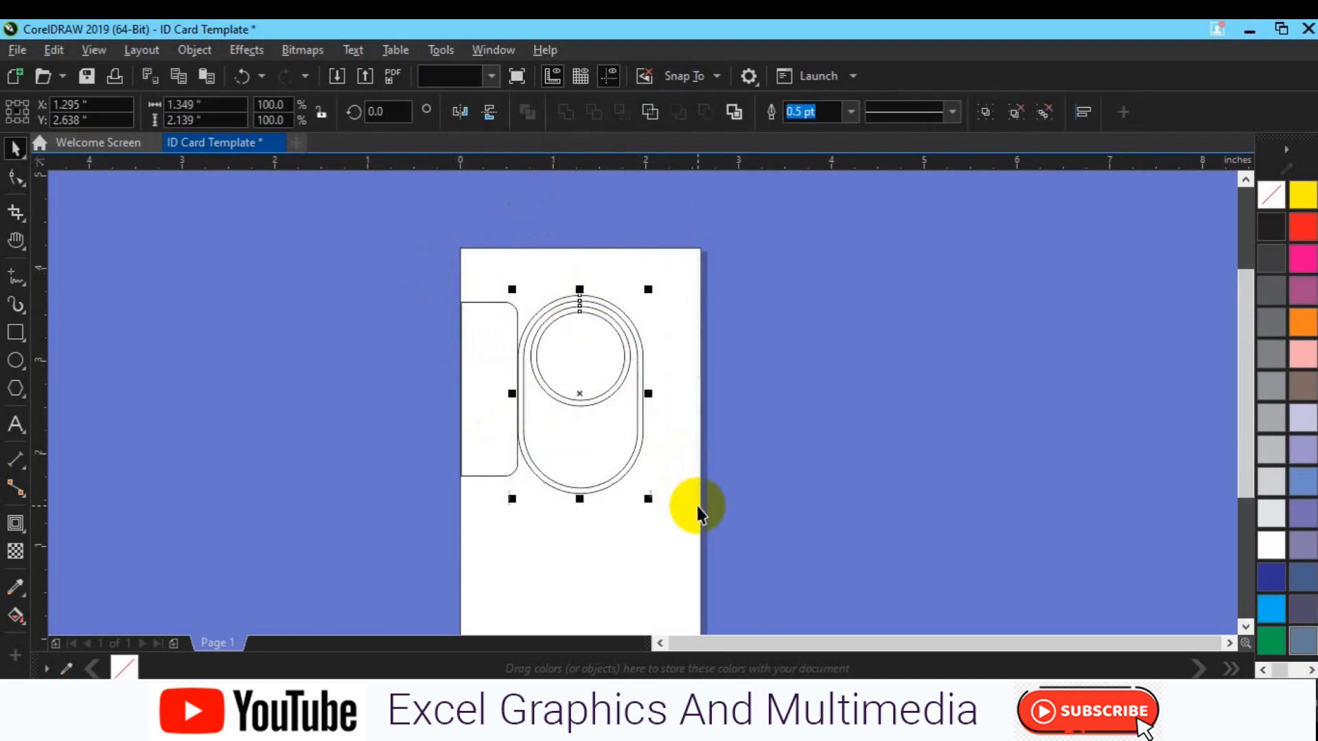
shift+click(478, 418)
key(b)
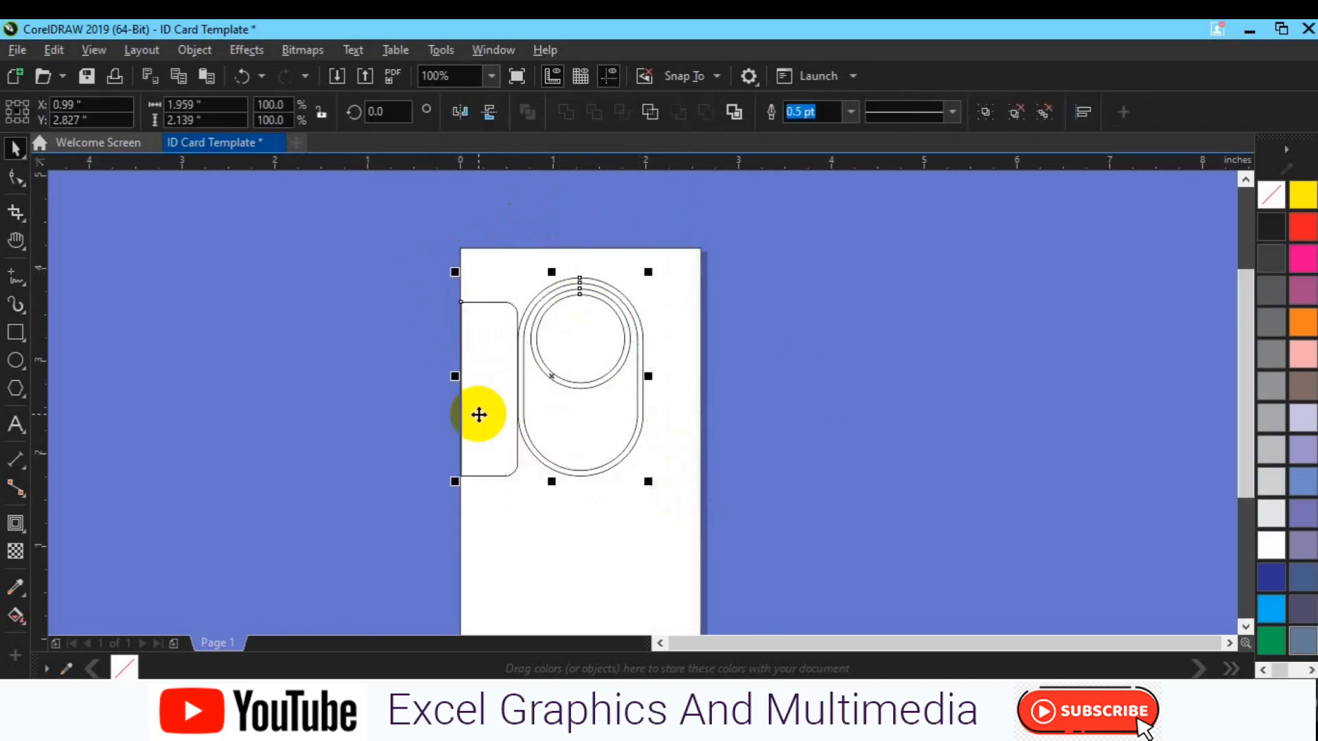
key(Down)
key(Down)
key(Down)
key(Down)
key(Down)
key(Down)
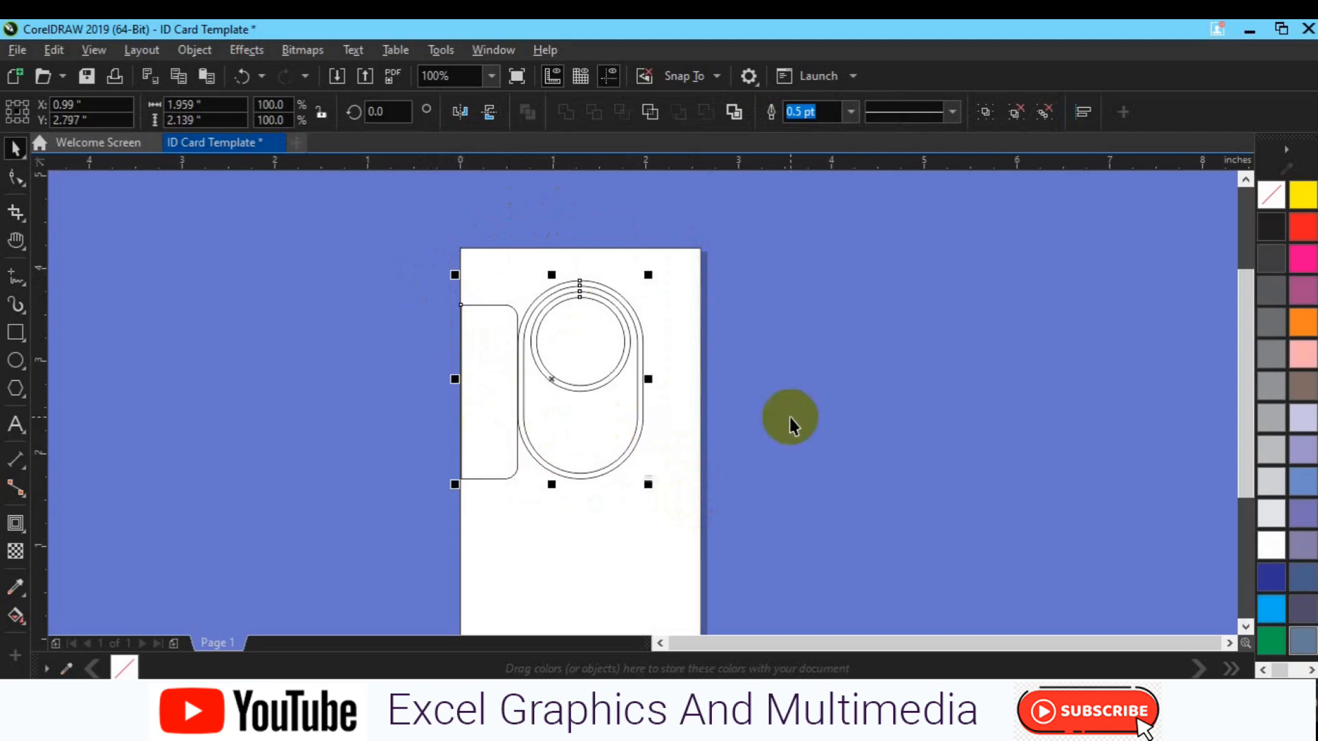
key(Down)
key(Down)
key(Down)
key(Down)
Place a horizontally mirrored copy of the left tab at the card's right edge
click(478, 464)
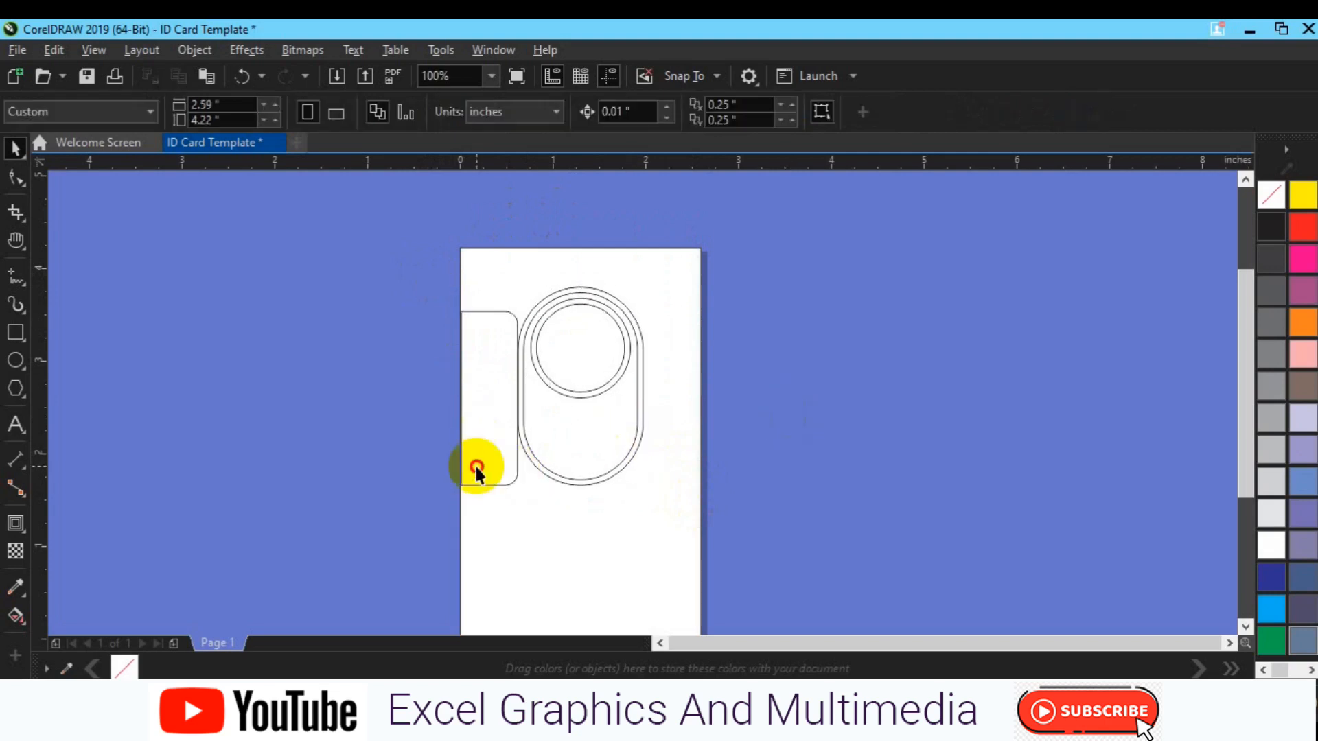
drag(477, 467, 660, 447)
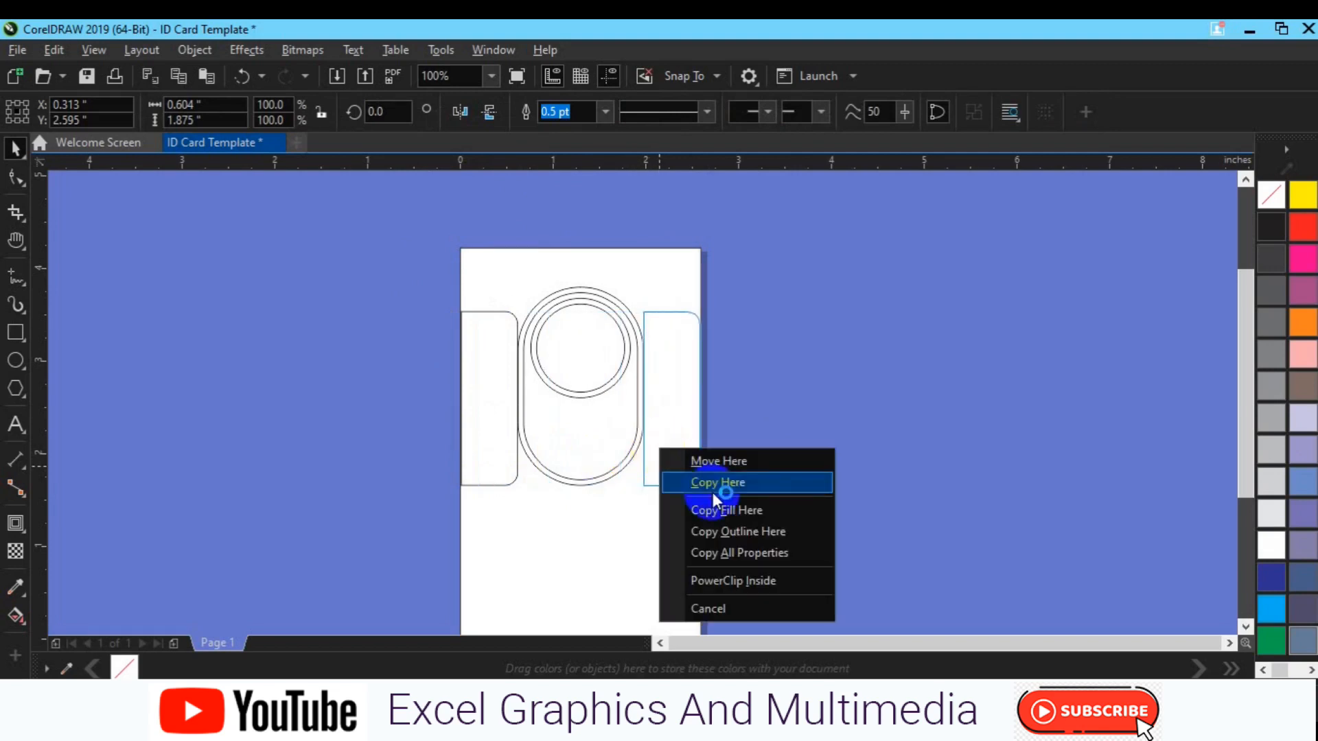
click(712, 487)
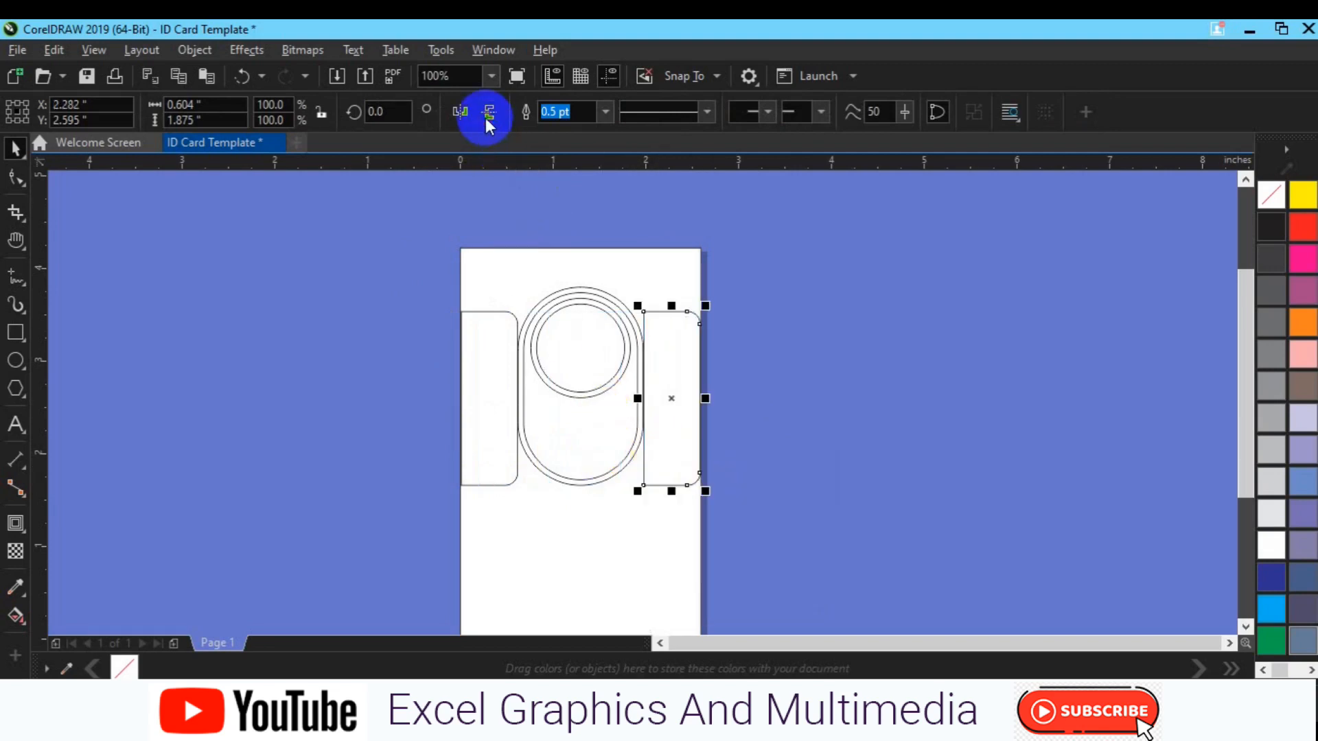
click(467, 110)
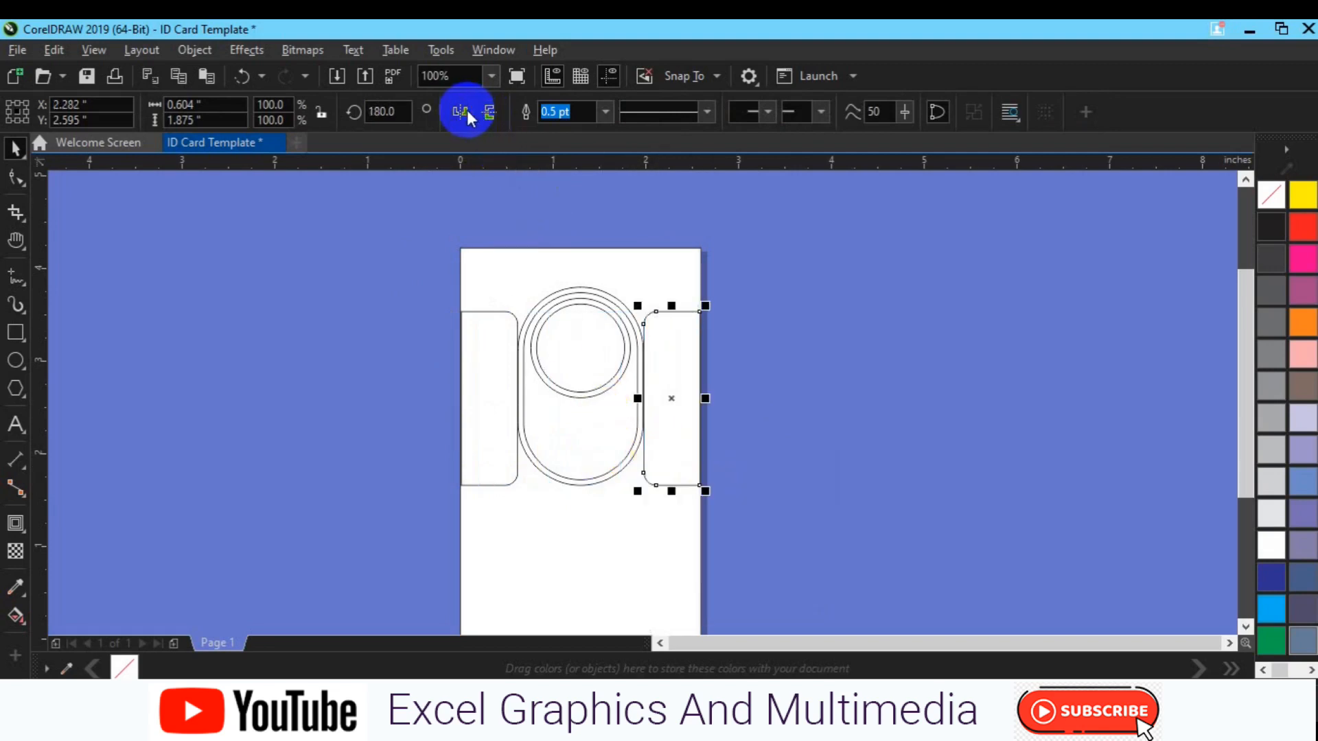
shift+click(499, 382)
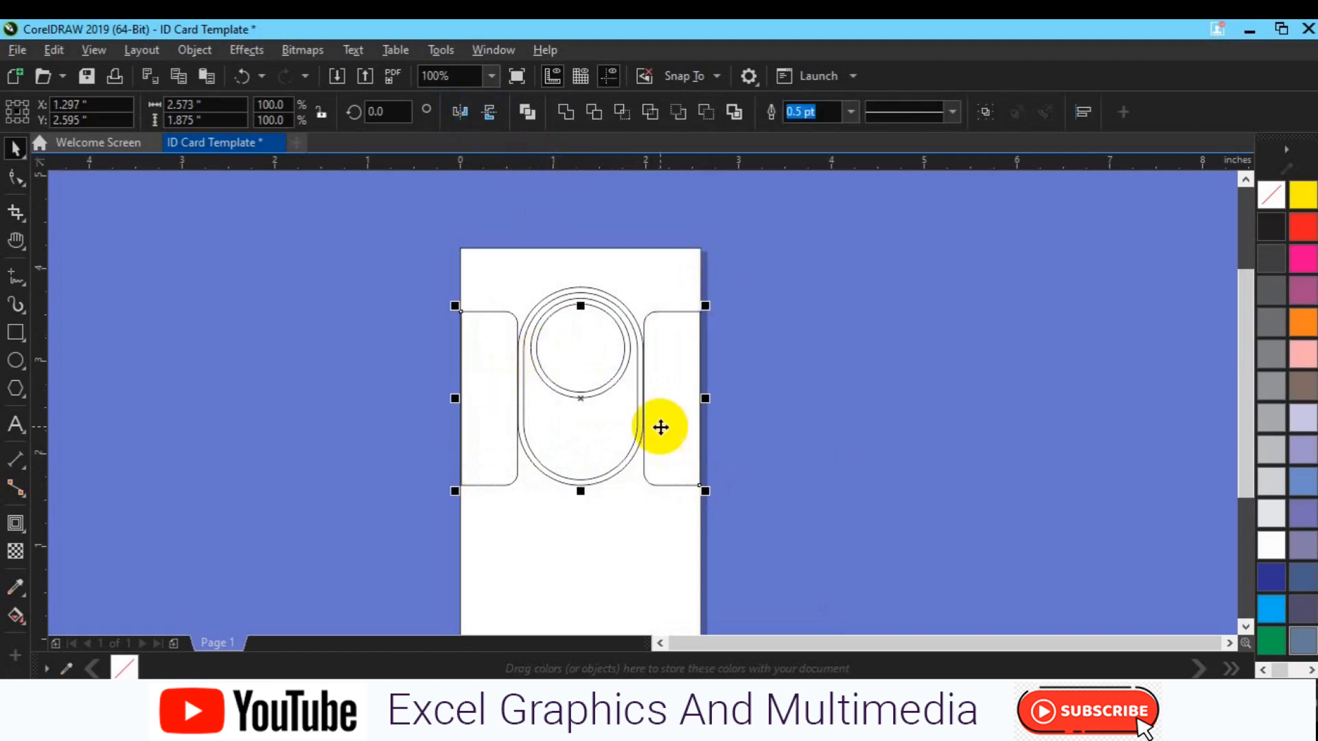
click(804, 419)
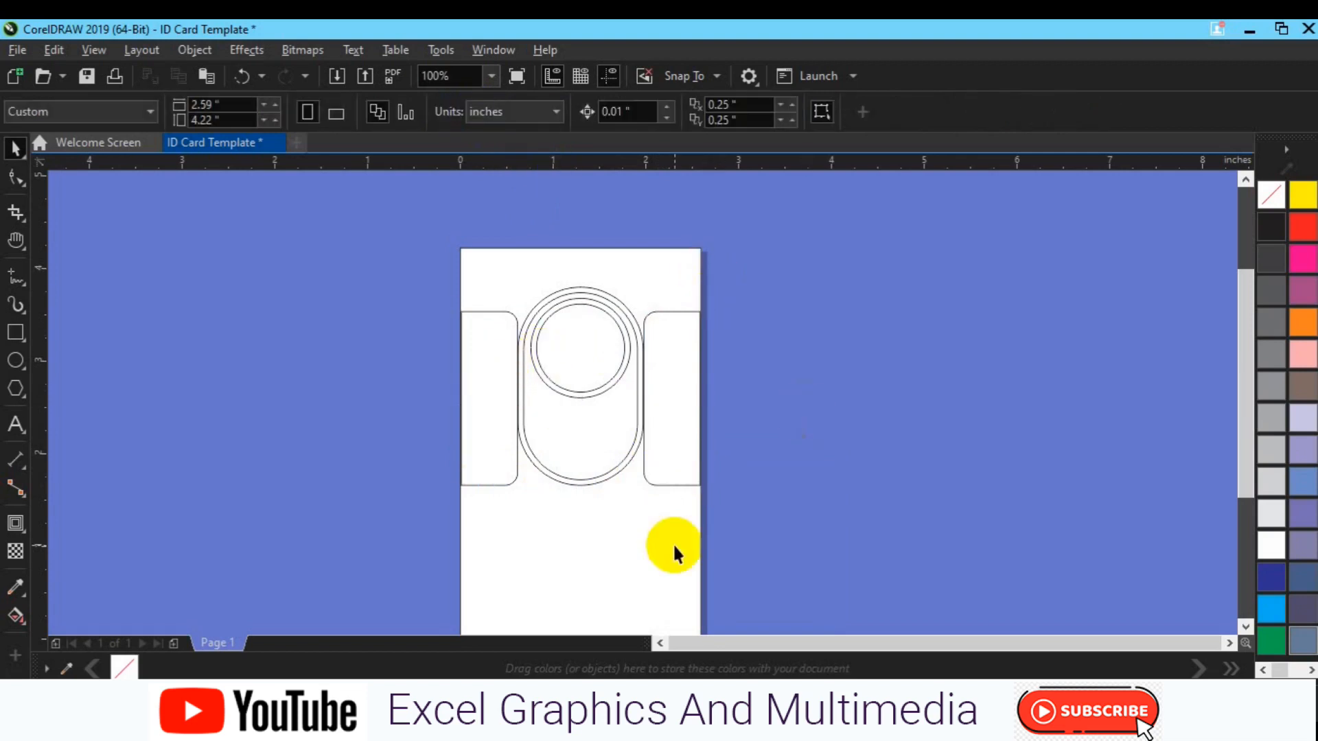
key(h)
scroll(597, 441, down, 3)
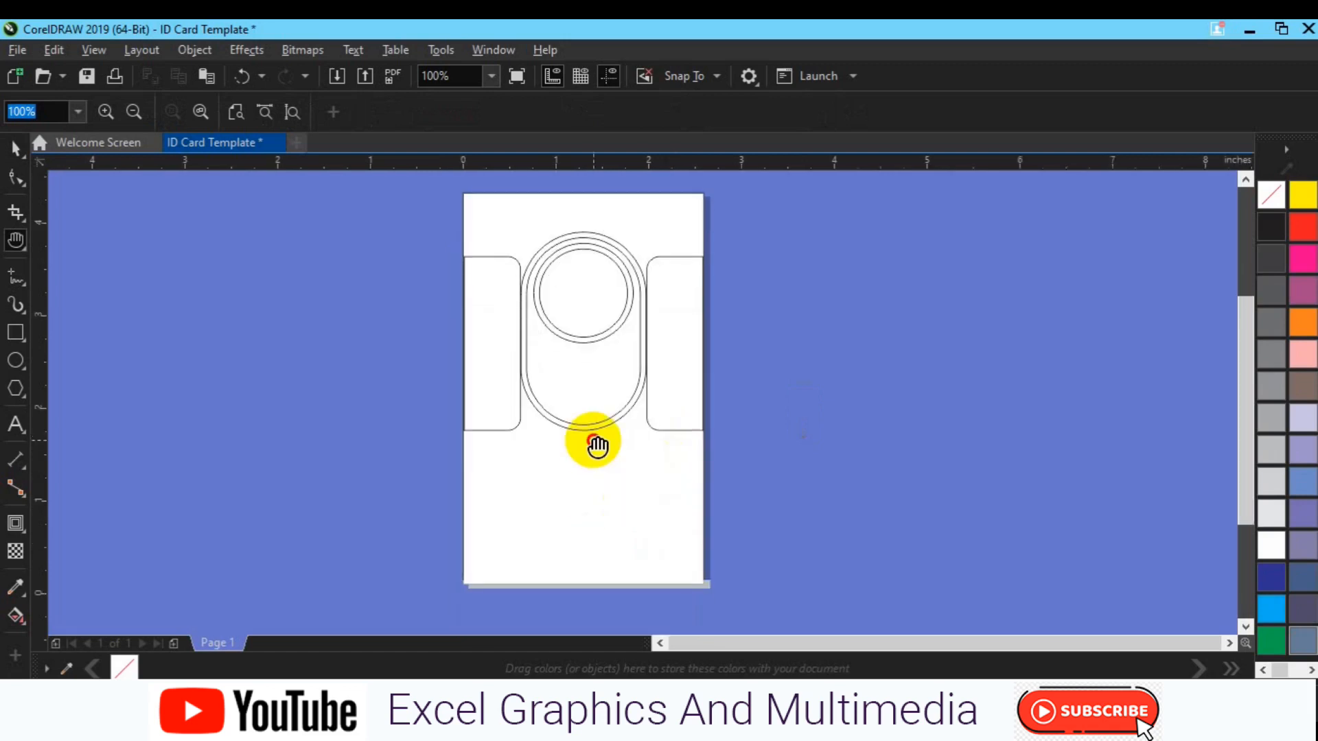
Duplicate the left rounded panel and rotate the copy exactly 90 degrees
key(space)
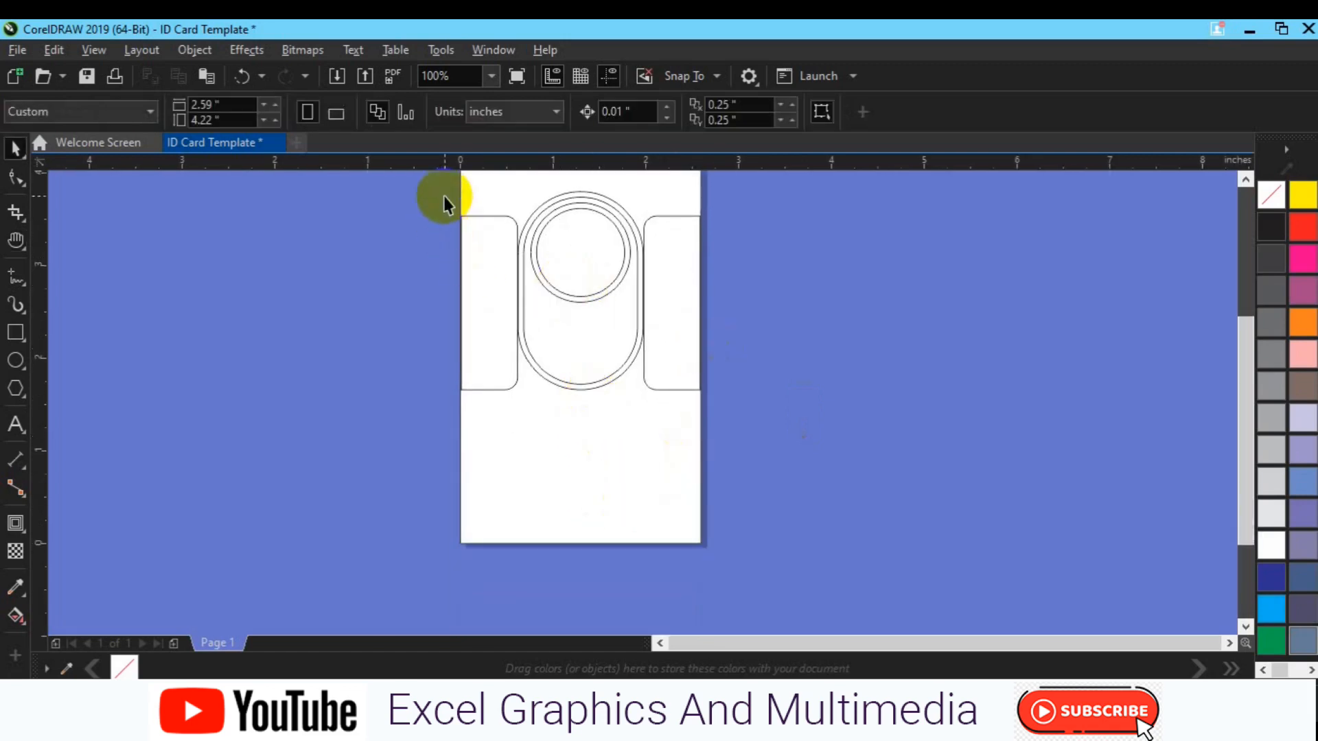
click(17, 334)
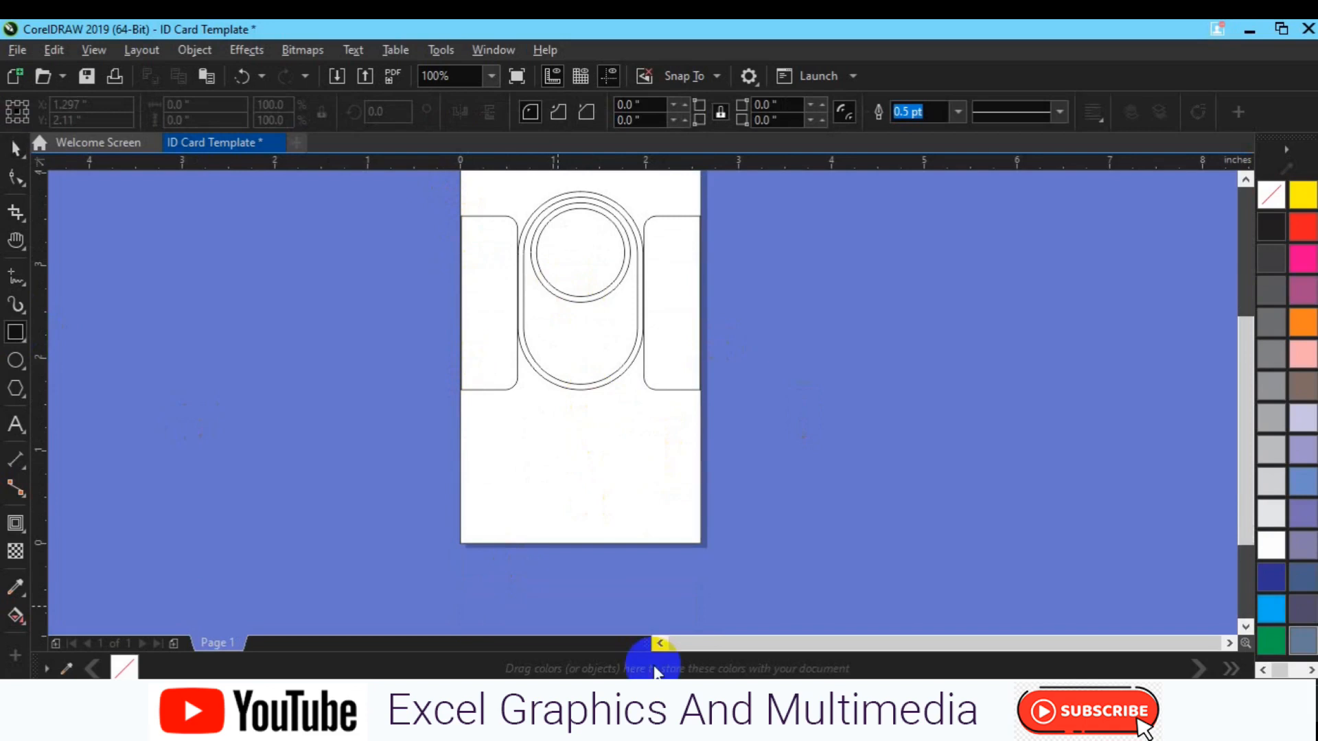
click(491, 390)
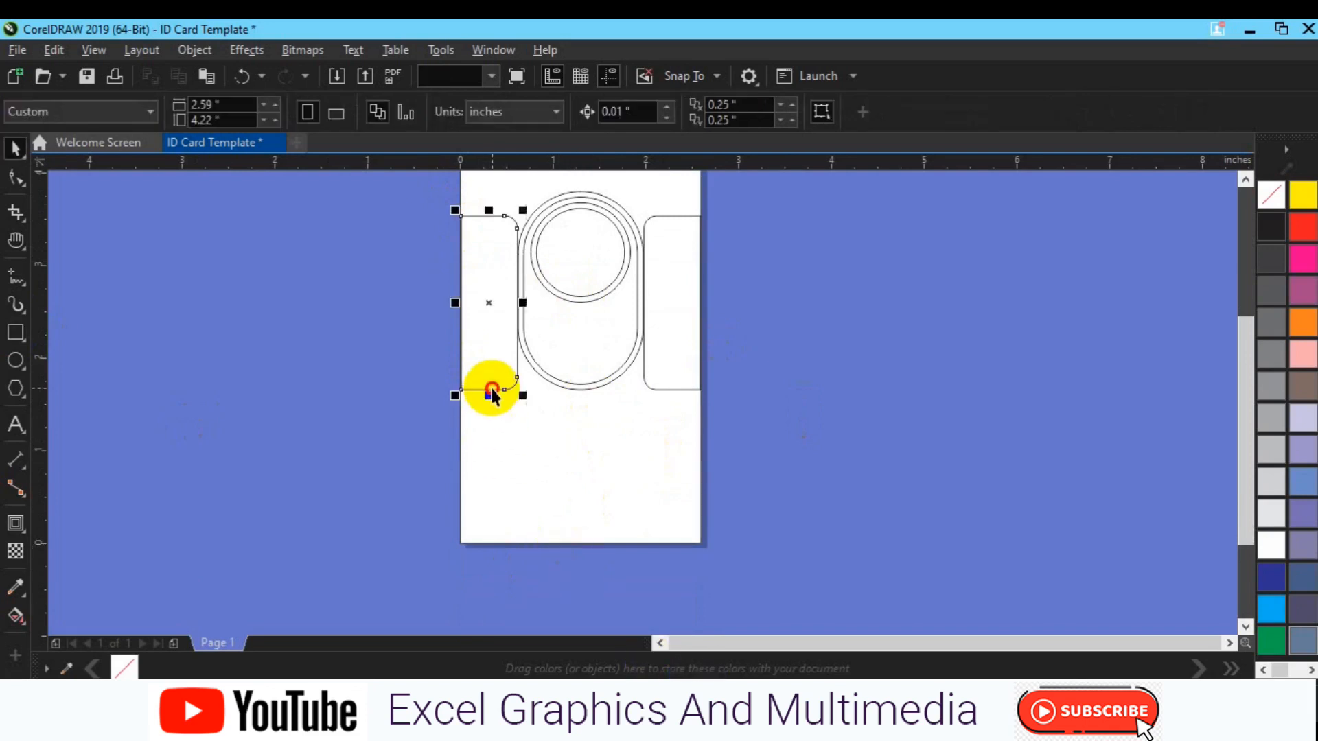
key(space)
key(ctrl+d)
click(515, 281)
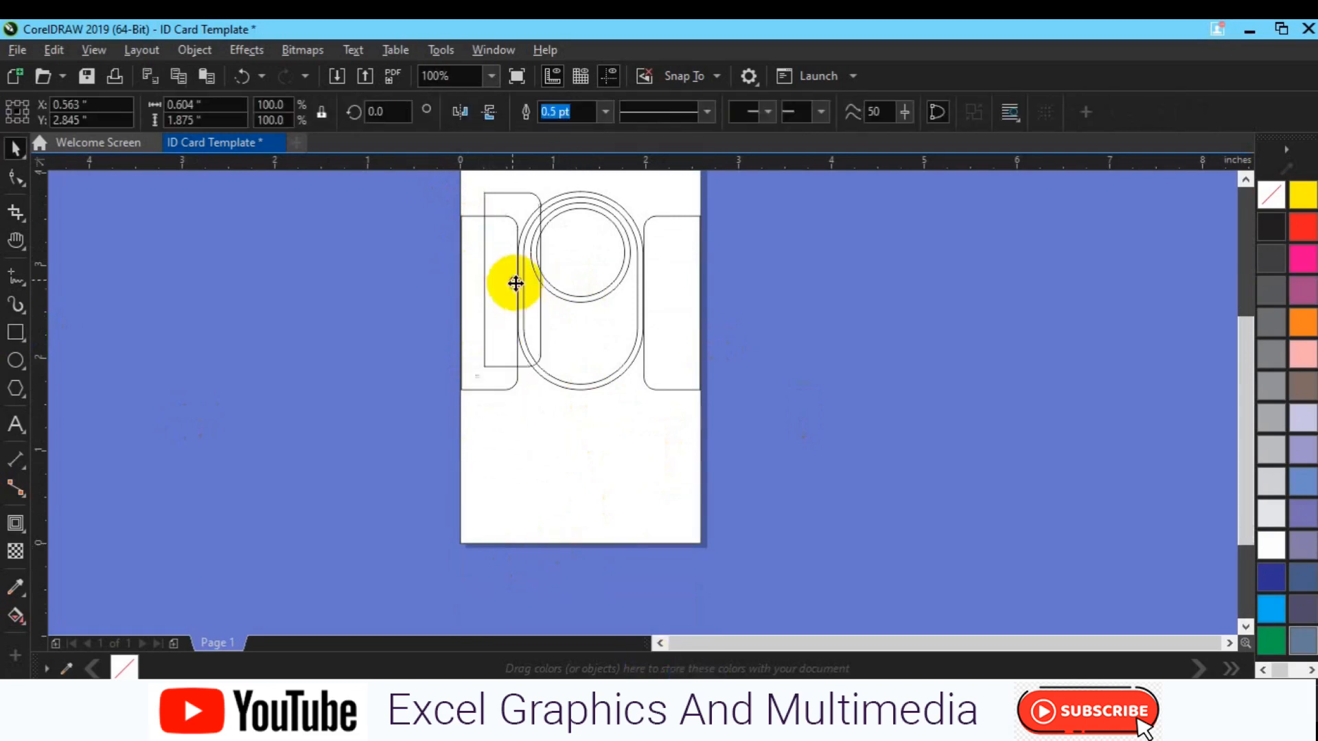
drag(546, 185, 478, 263)
drag(463, 262, 464, 268)
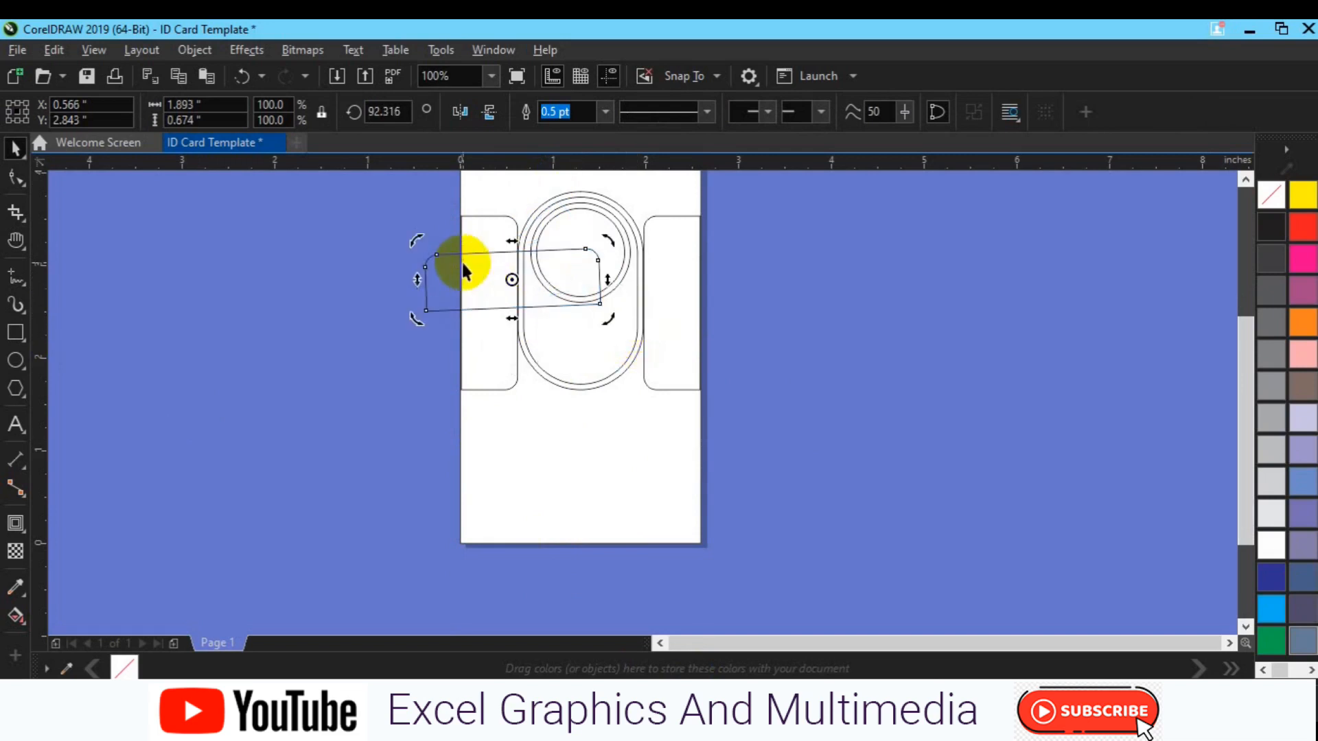
text(90)
key(Return)
Mirror the horizontal panel vertically, then centre it and align it to the card's bottom edge
click(426, 378)
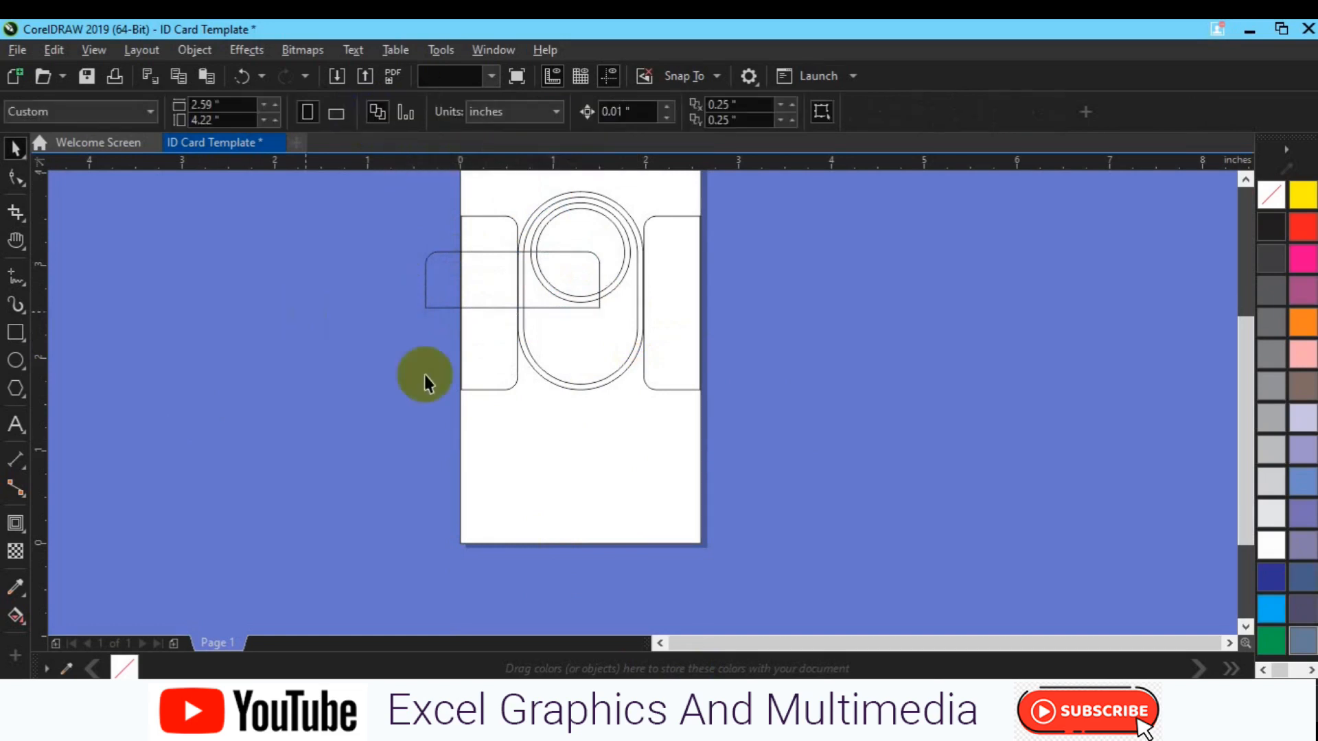
click(485, 308)
click(559, 113)
click(489, 118)
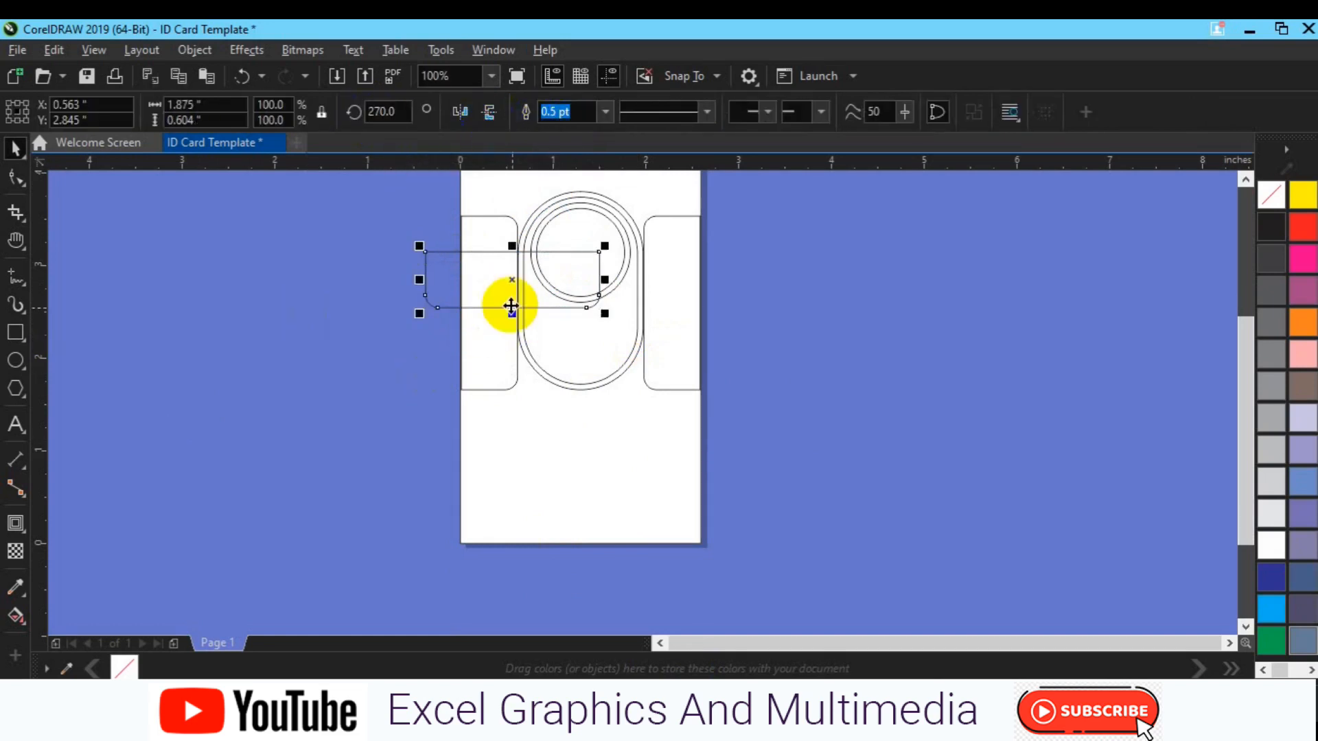
key(p)
shift+click(607, 512)
key(b)
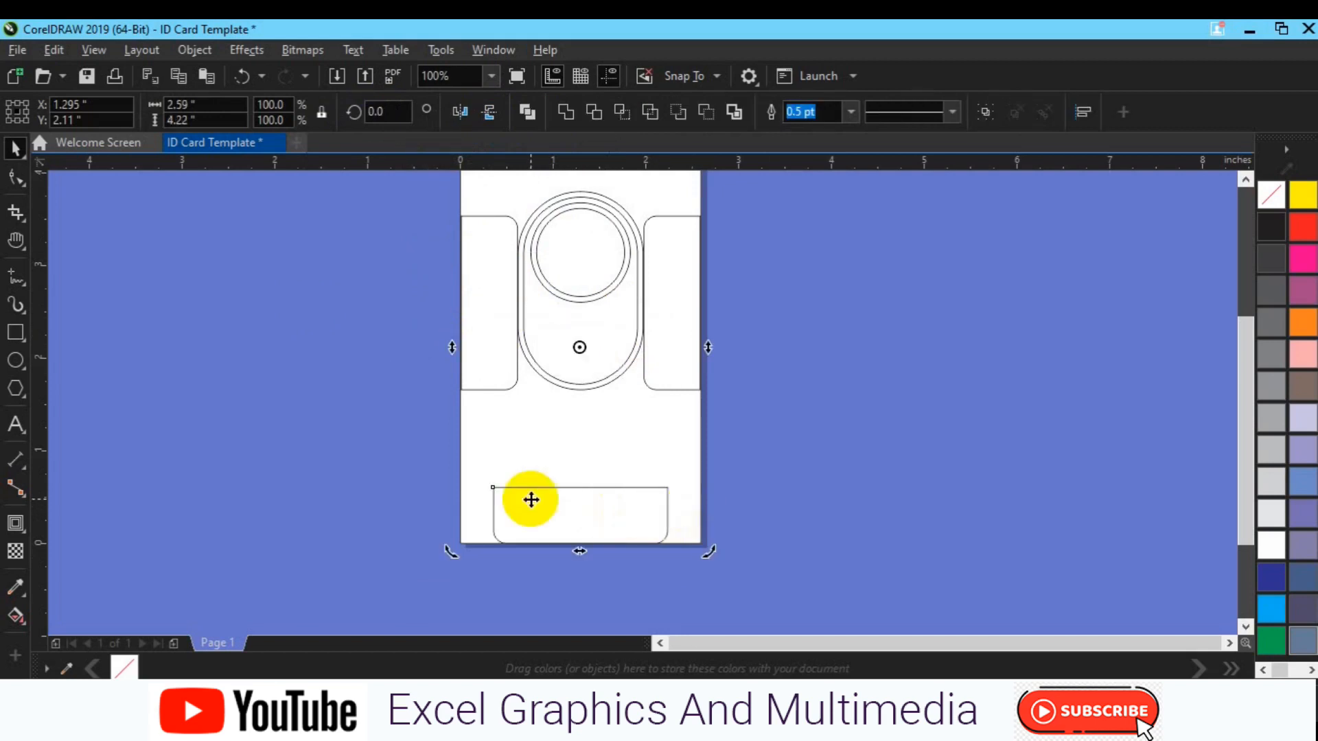
Nudge the bottom rounded bar up two steps
click(790, 464)
click(613, 512)
click(608, 511)
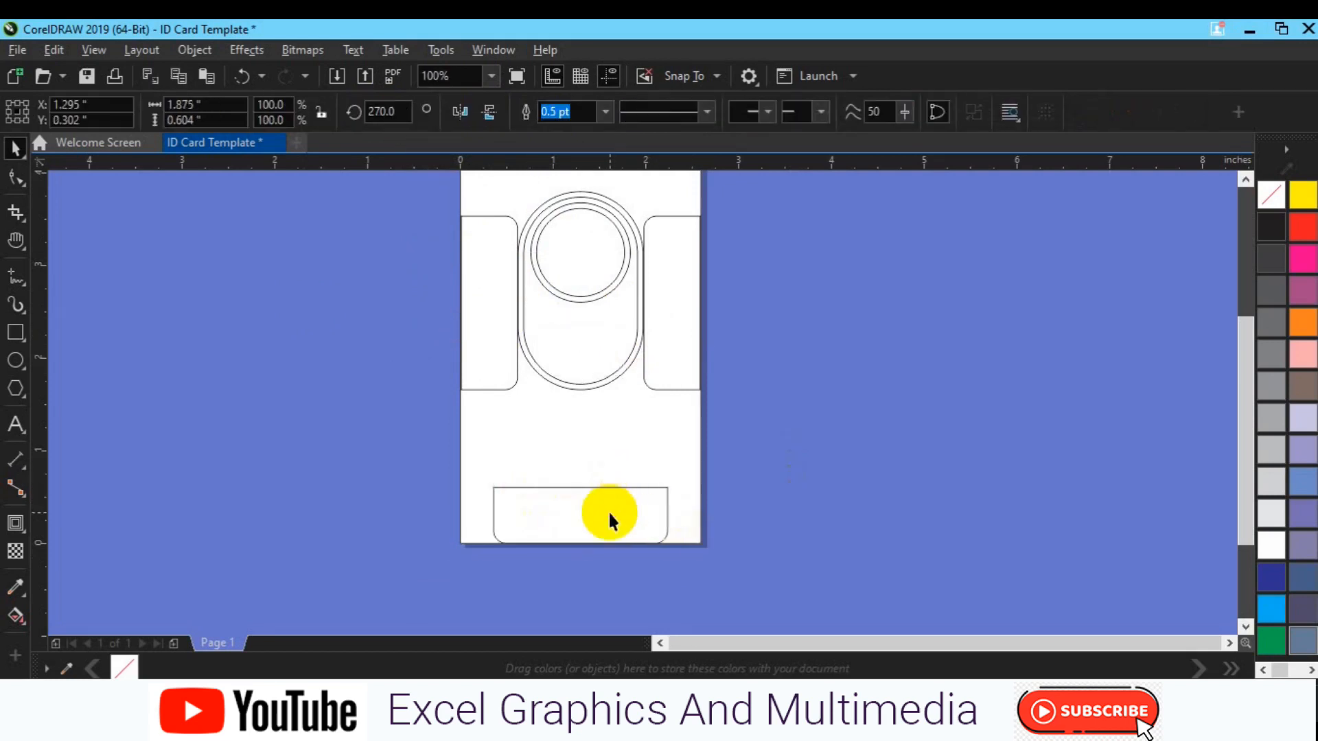
key(Up)
key(Up)
key(Up)
key(Up)
key(Up)
key(Up)
key(Up)
key(Up)
key(Up)
key(Up)
key(Up)
key(Up)
key(Up)
key(Up)
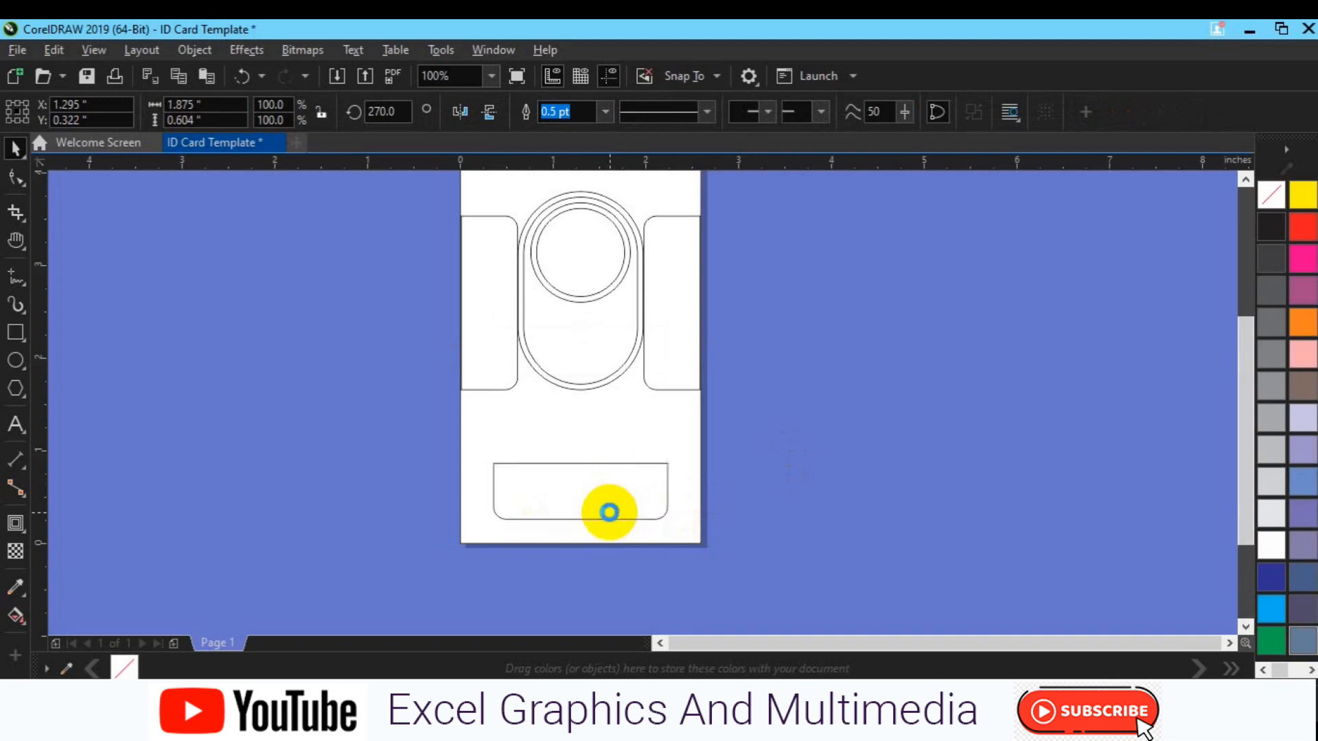
key(Up)
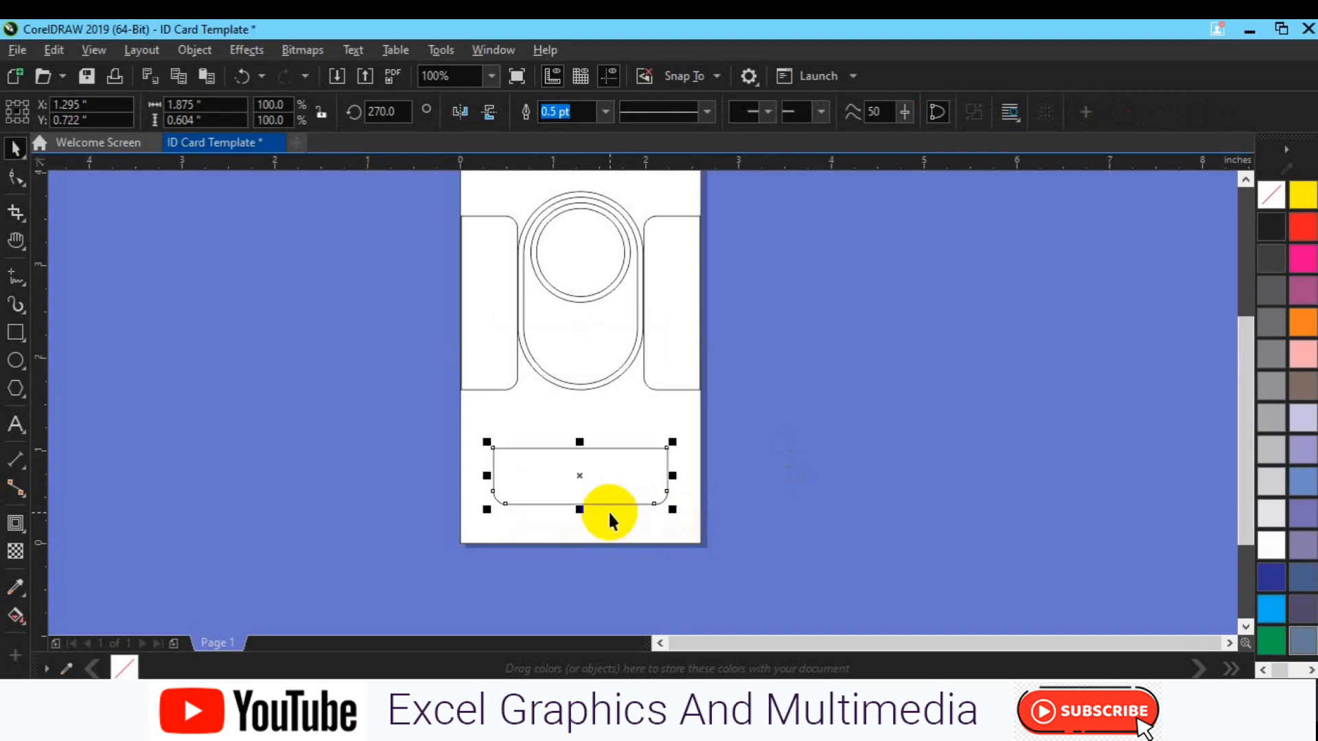
Duplicate the bar to its left and flip the copy vertically
key(ctrl+d)
drag(598, 456, 407, 478)
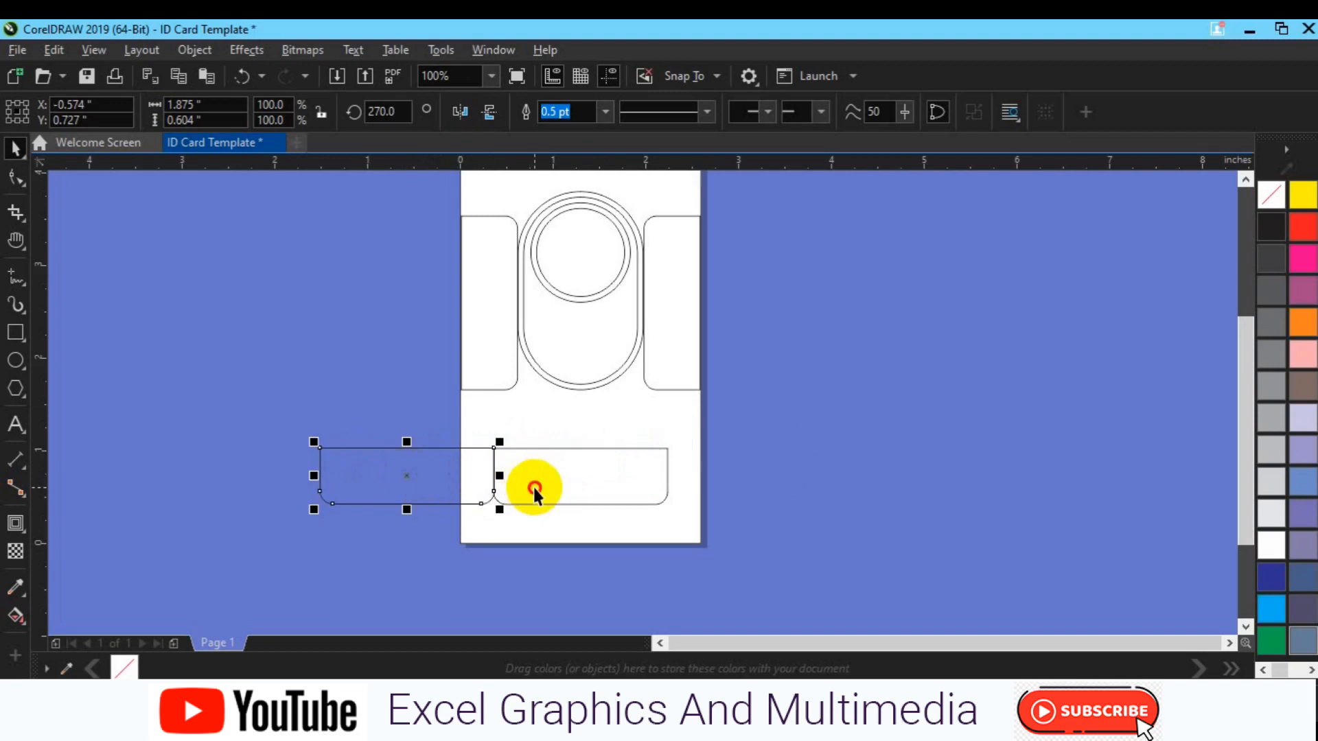
shift+click(533, 486)
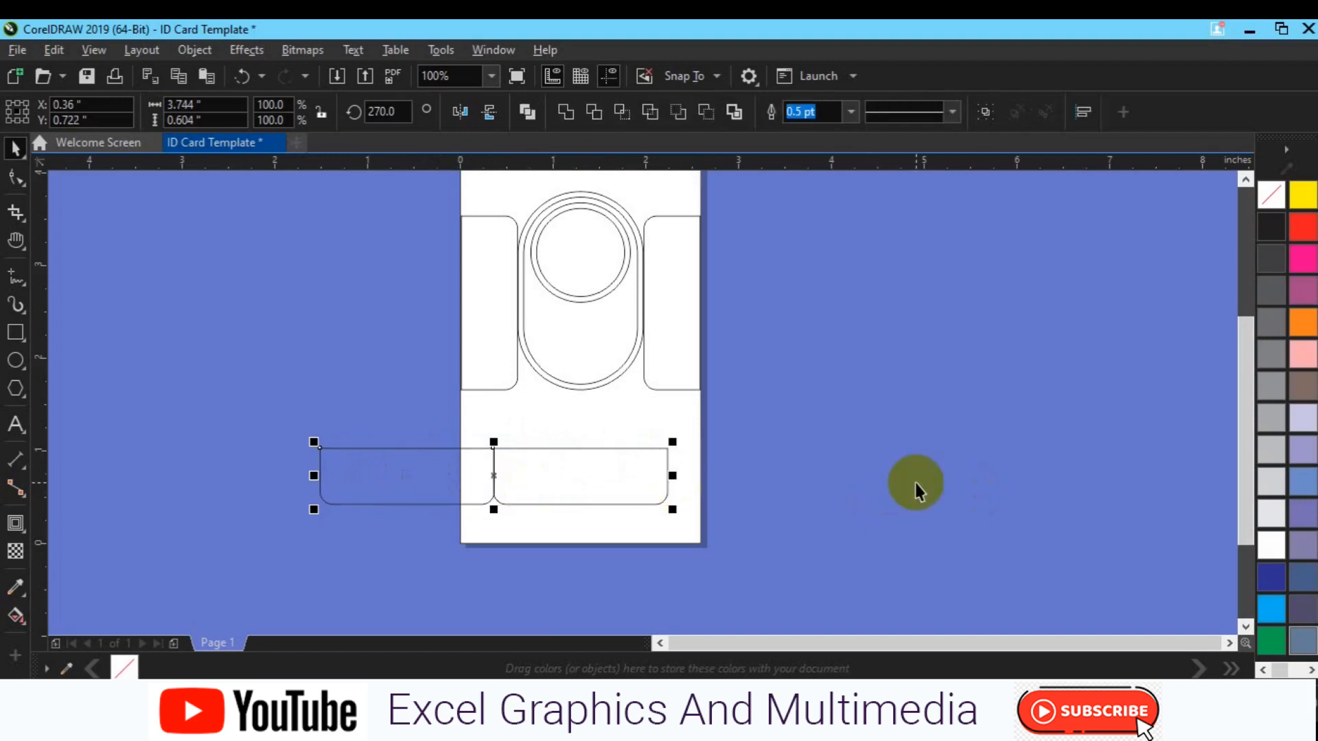
click(915, 483)
click(421, 494)
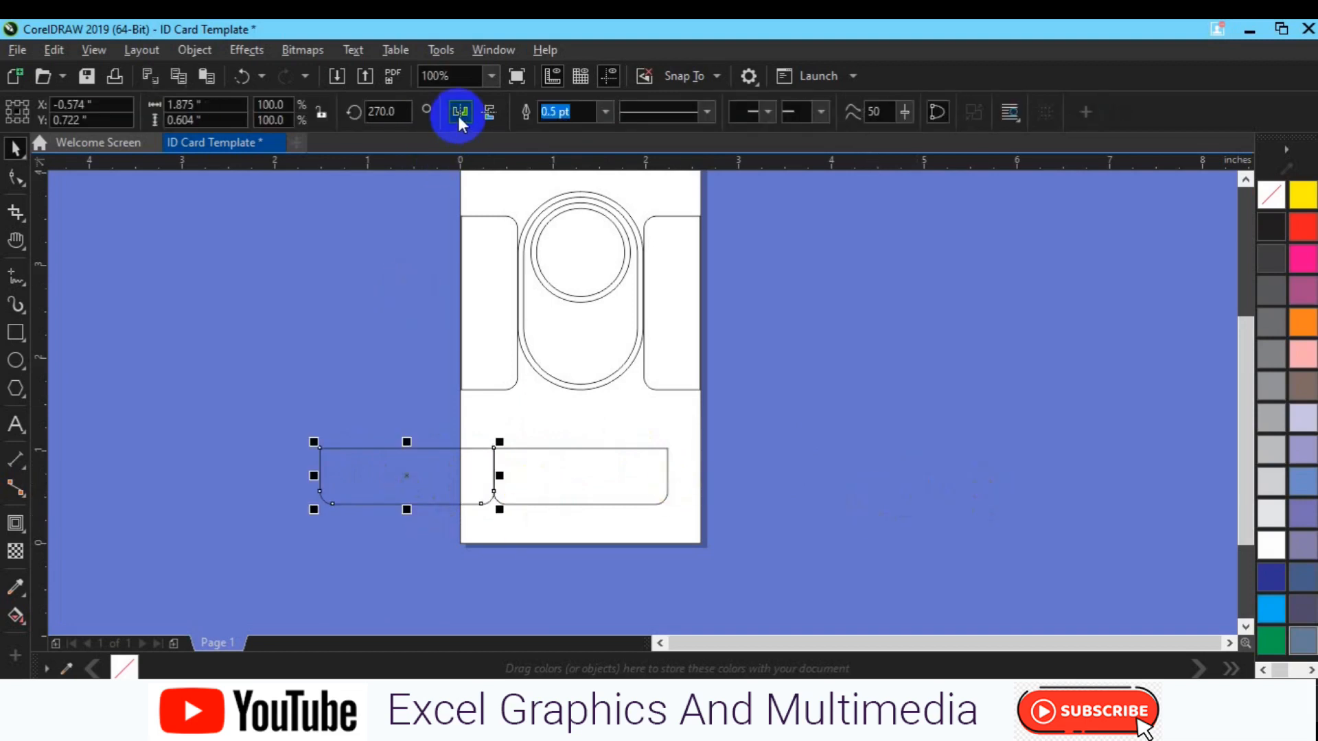
click(479, 118)
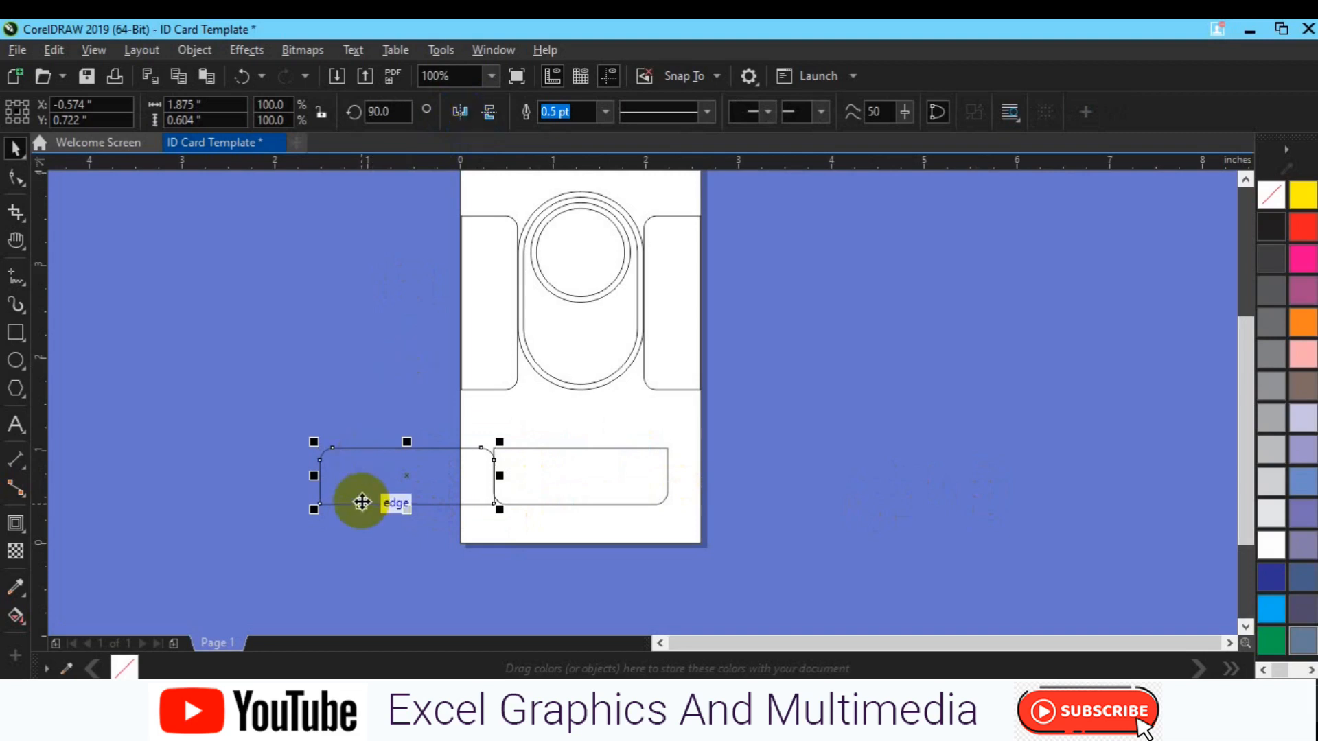
Copy the left bar to the right side, completing a row of three bars
drag(361, 503, 705, 499)
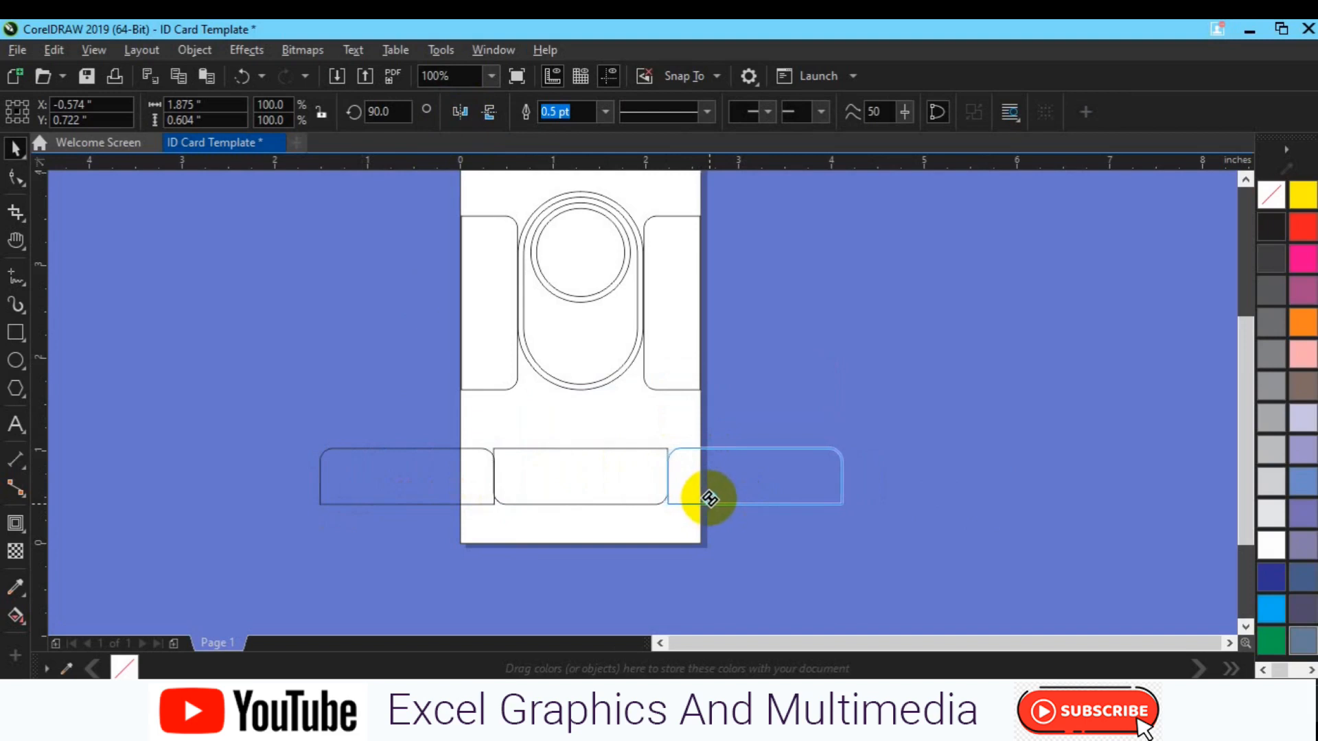
click(763, 528)
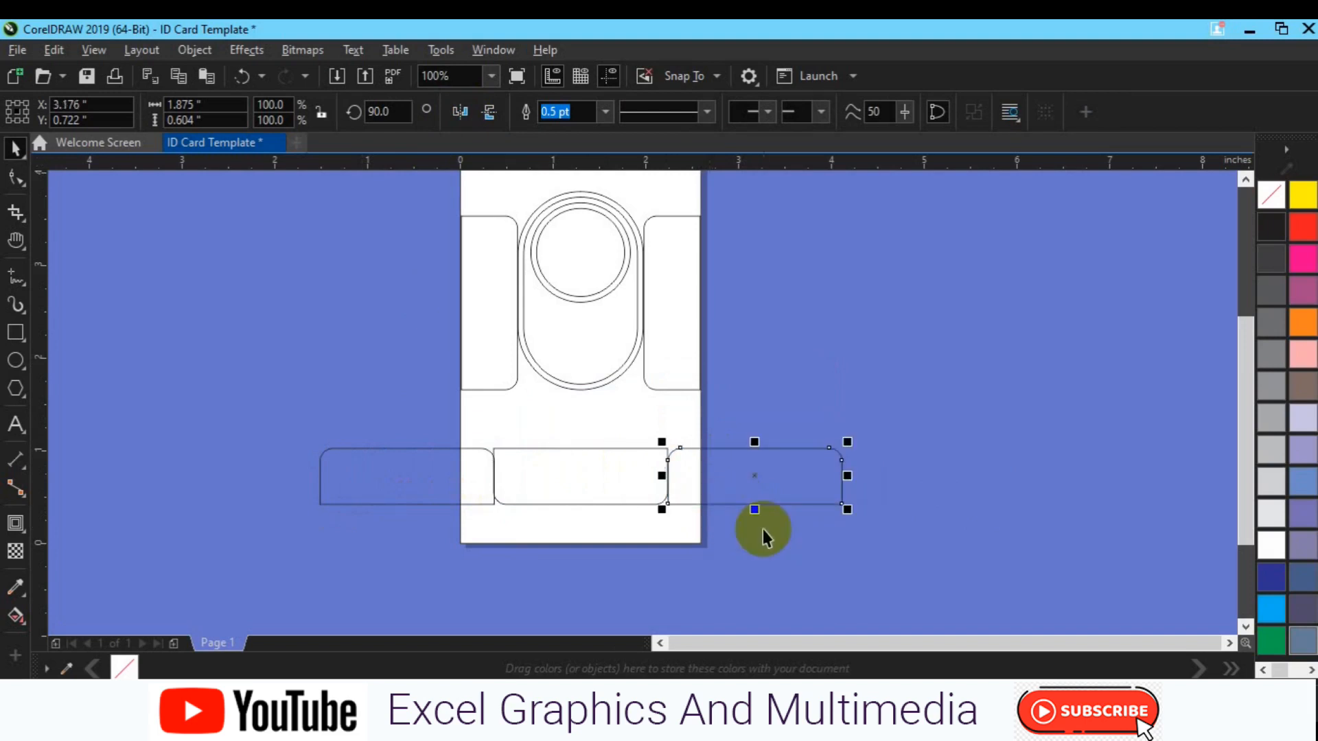
shift+click(658, 486)
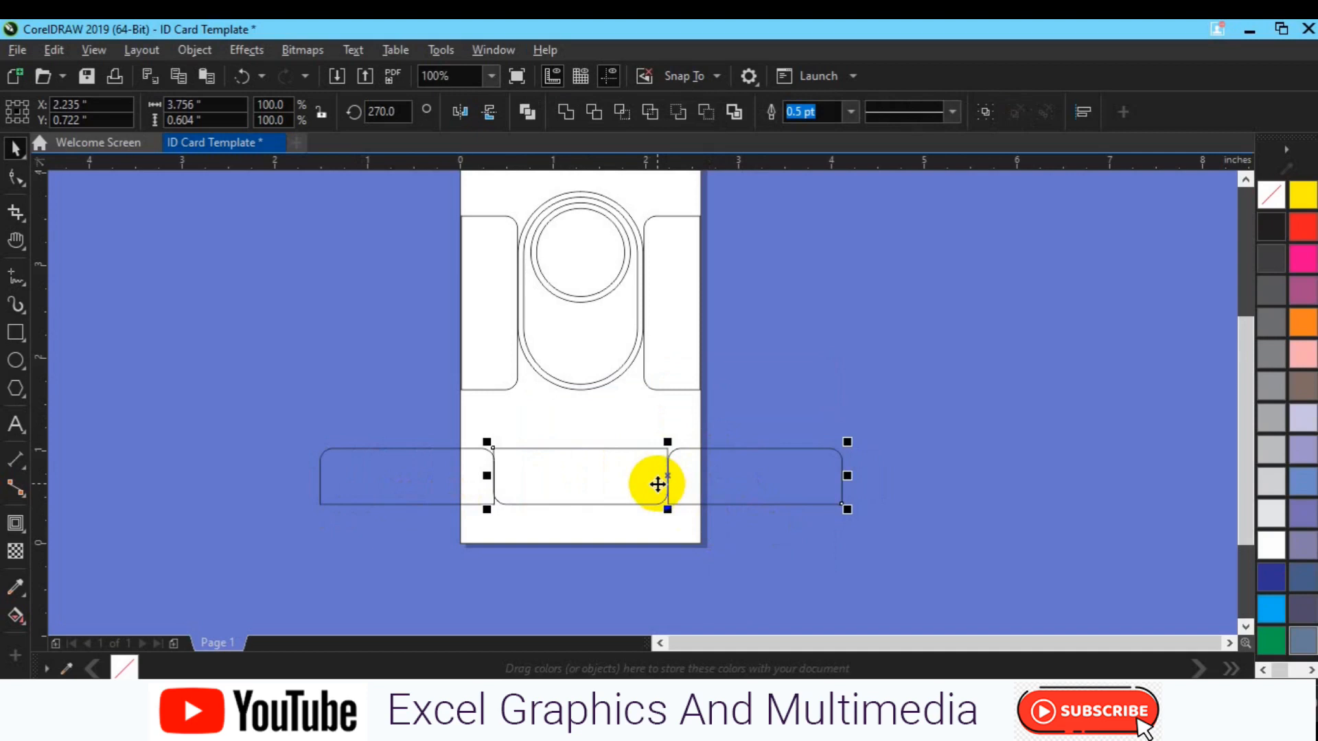
shift+click(443, 482)
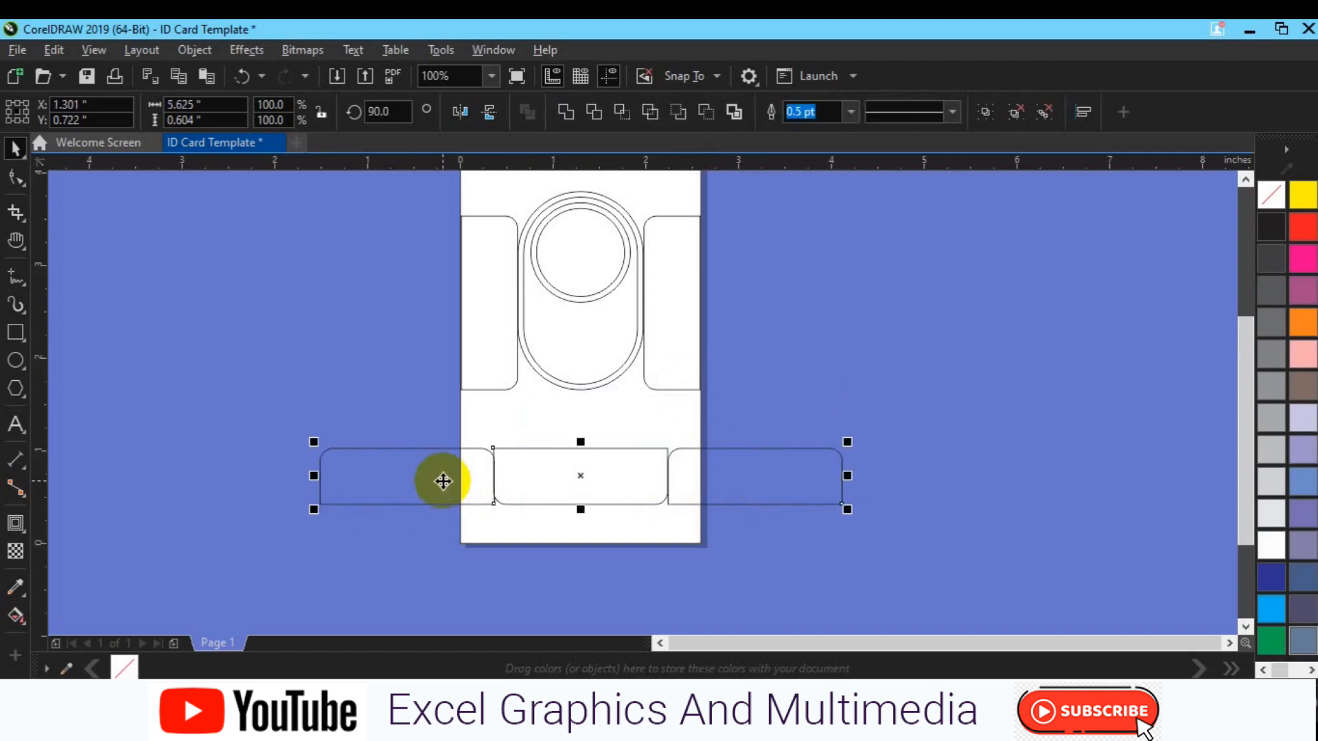
shift+click(617, 424)
click(1016, 406)
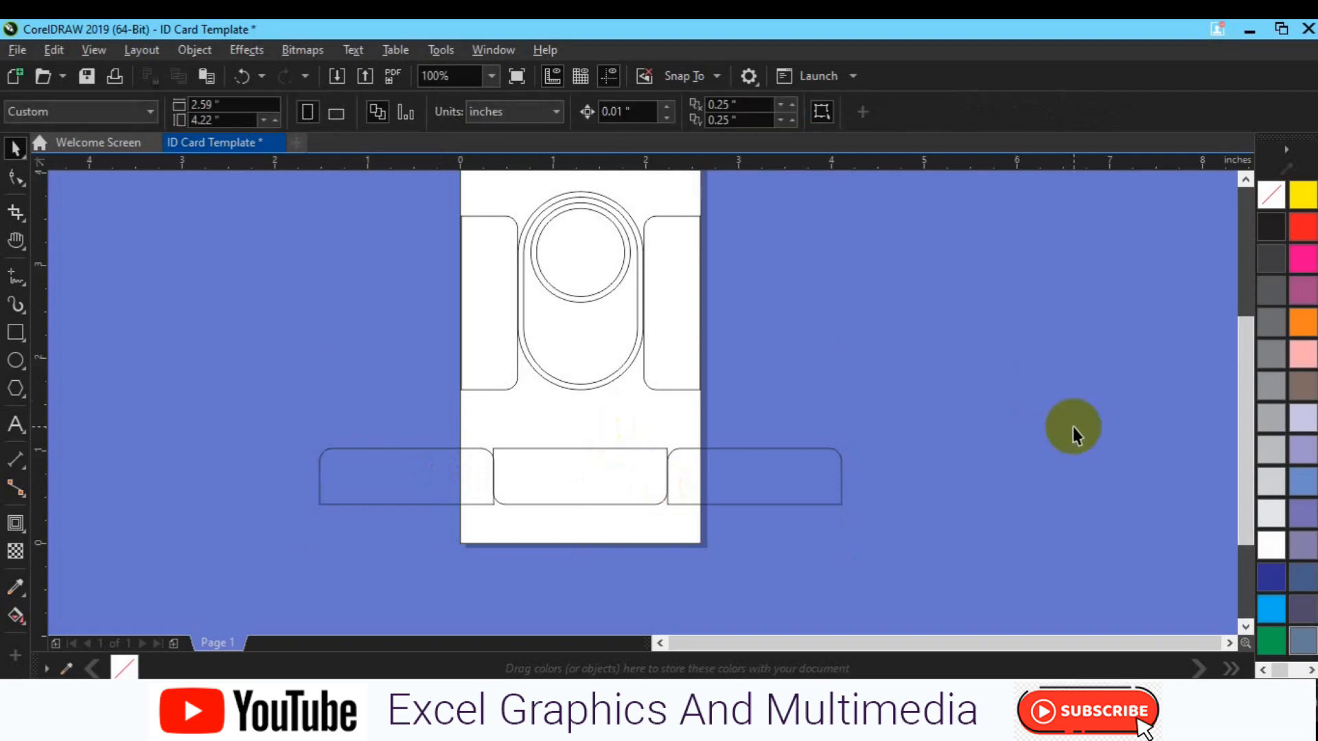
click(639, 499)
Nudge the three bars down and Smart Fill the overlap region at the card's lower left
key(Down)
key(Down)
key(Down)
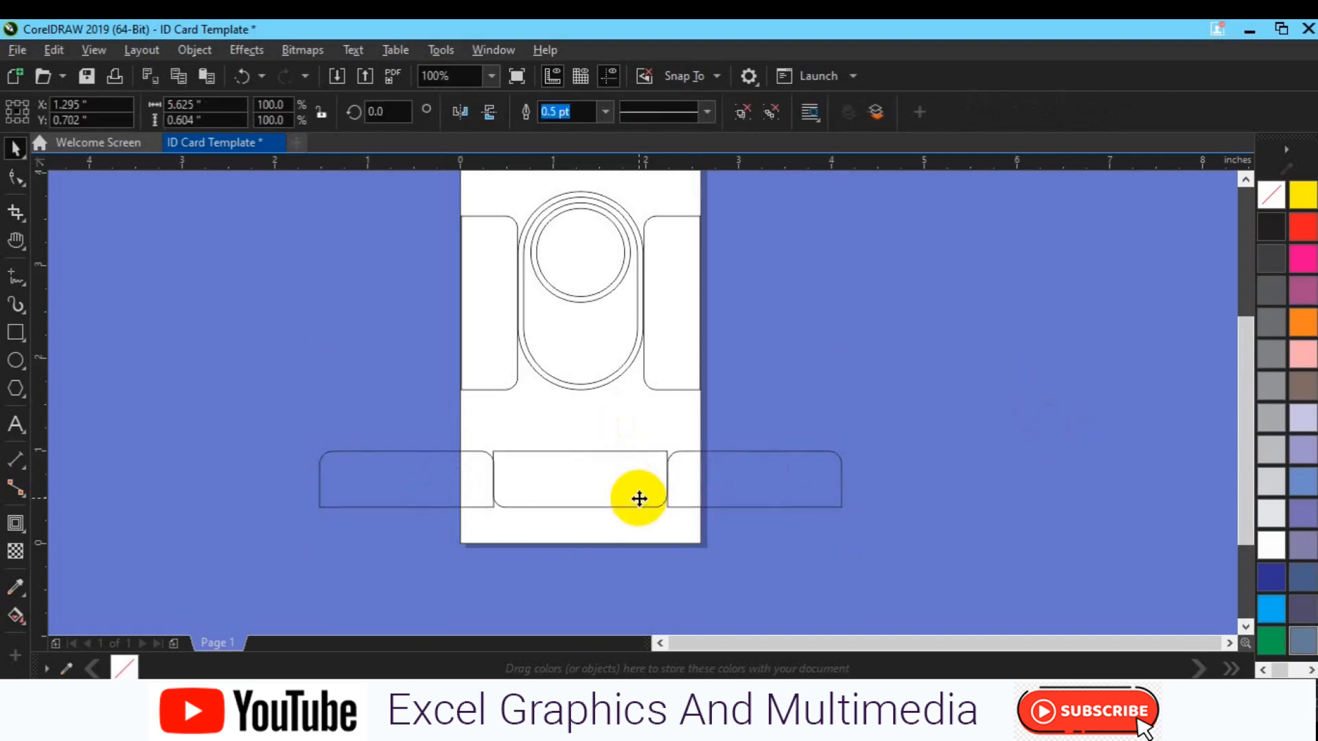
key(Down)
key(Down)
key(Down)
key(Down)
key(Down)
key(Down)
key(Down)
key(Down)
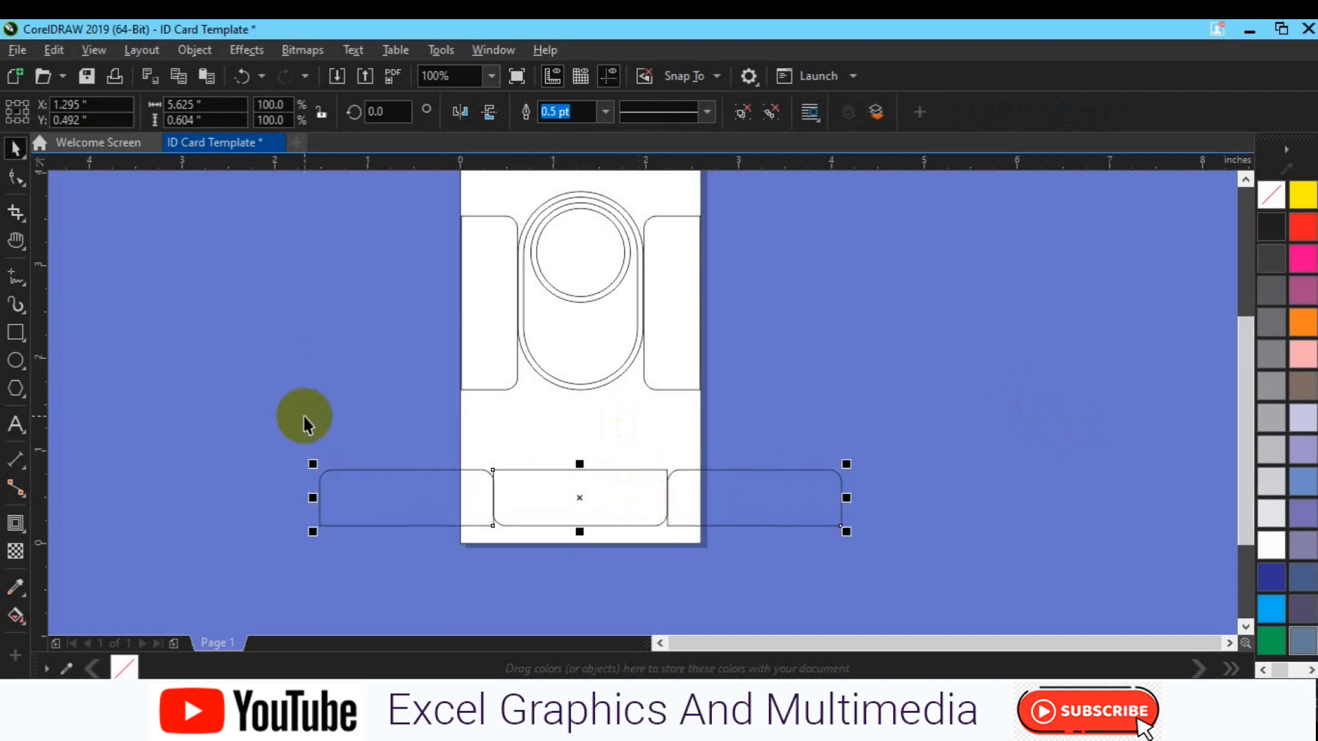
click(17, 613)
click(72, 637)
click(473, 500)
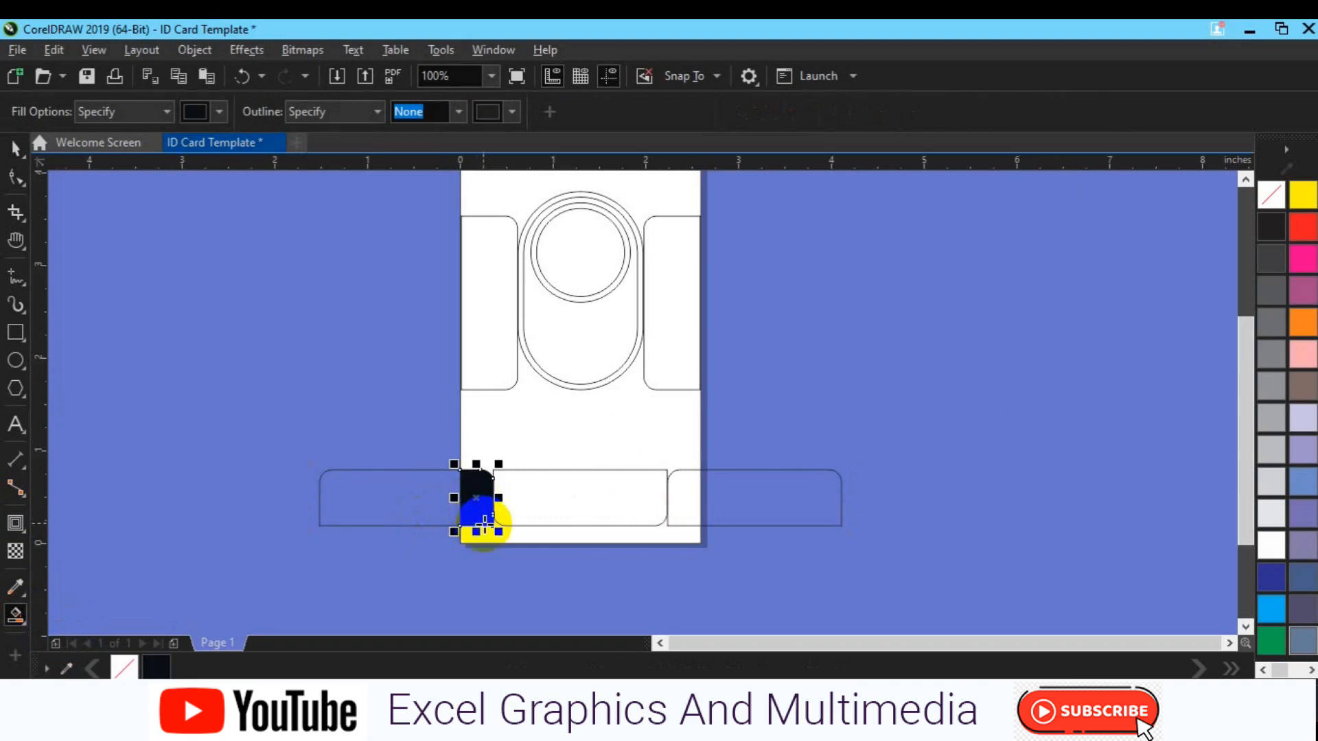
click(486, 531)
key(ctrl+z)
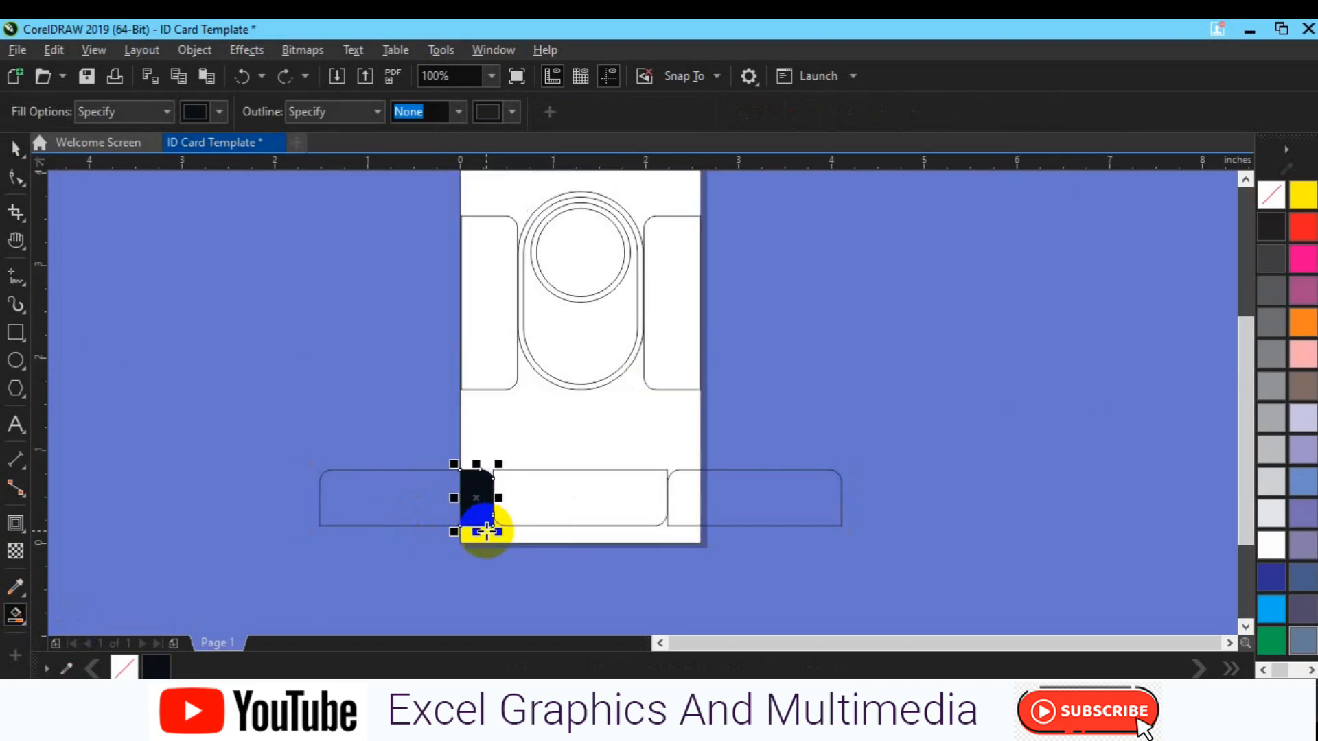
key(space)
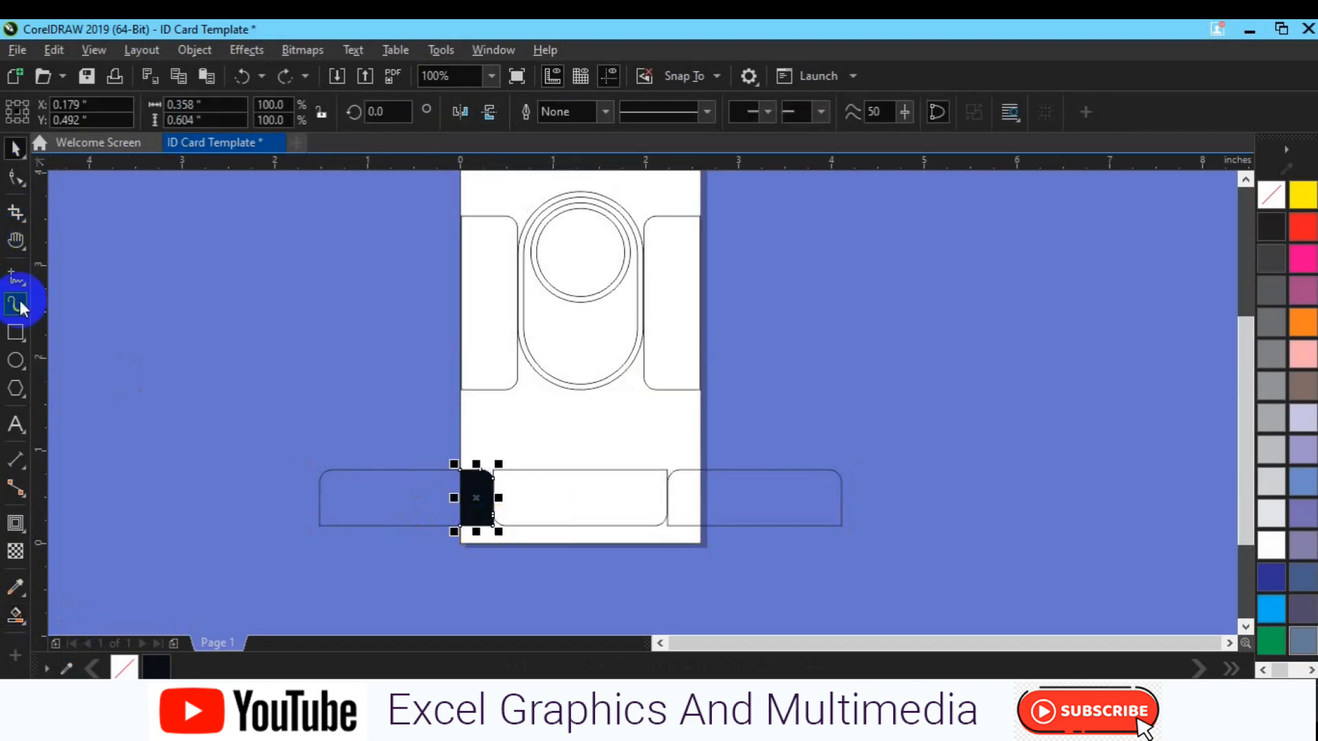
Draw a horizontal pen line across the bars, then Smart Fill the bottom strip and lower-right area
click(20, 292)
click(97, 338)
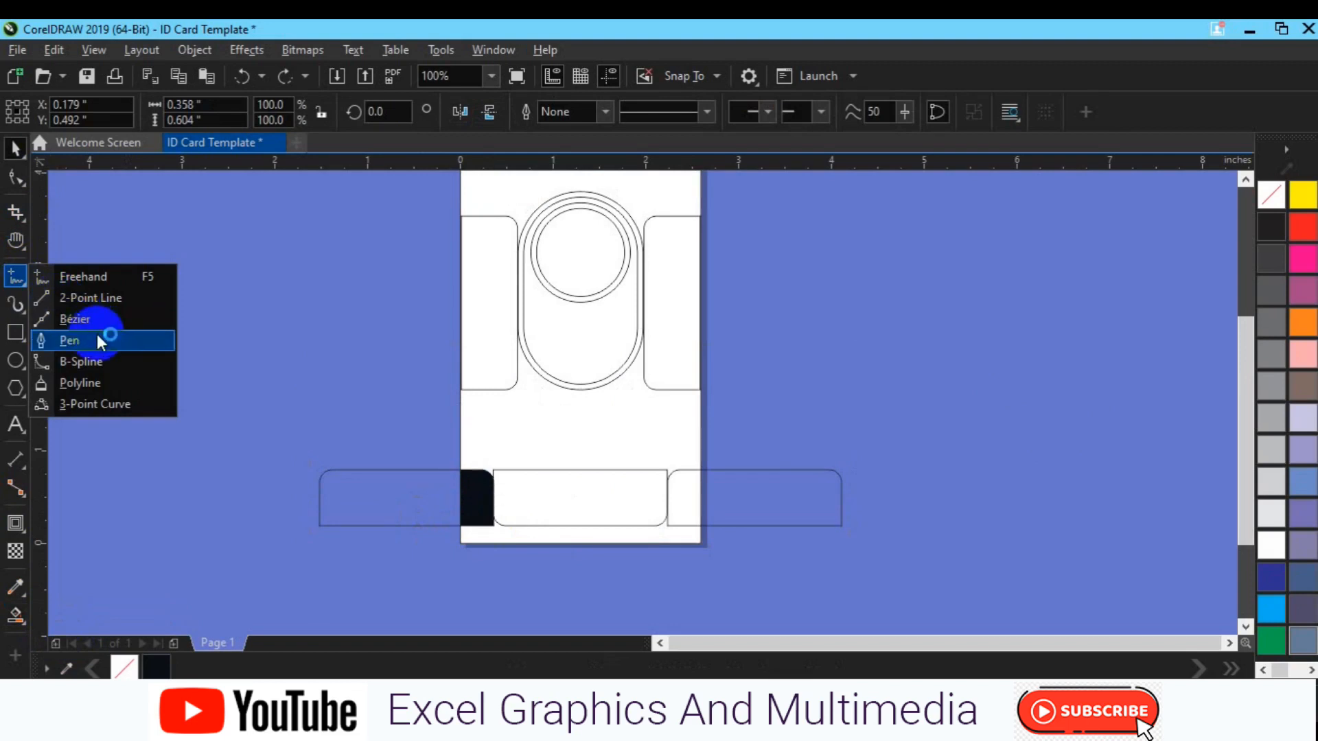
click(431, 485)
double_click(754, 485)
key(Escape)
key(space)
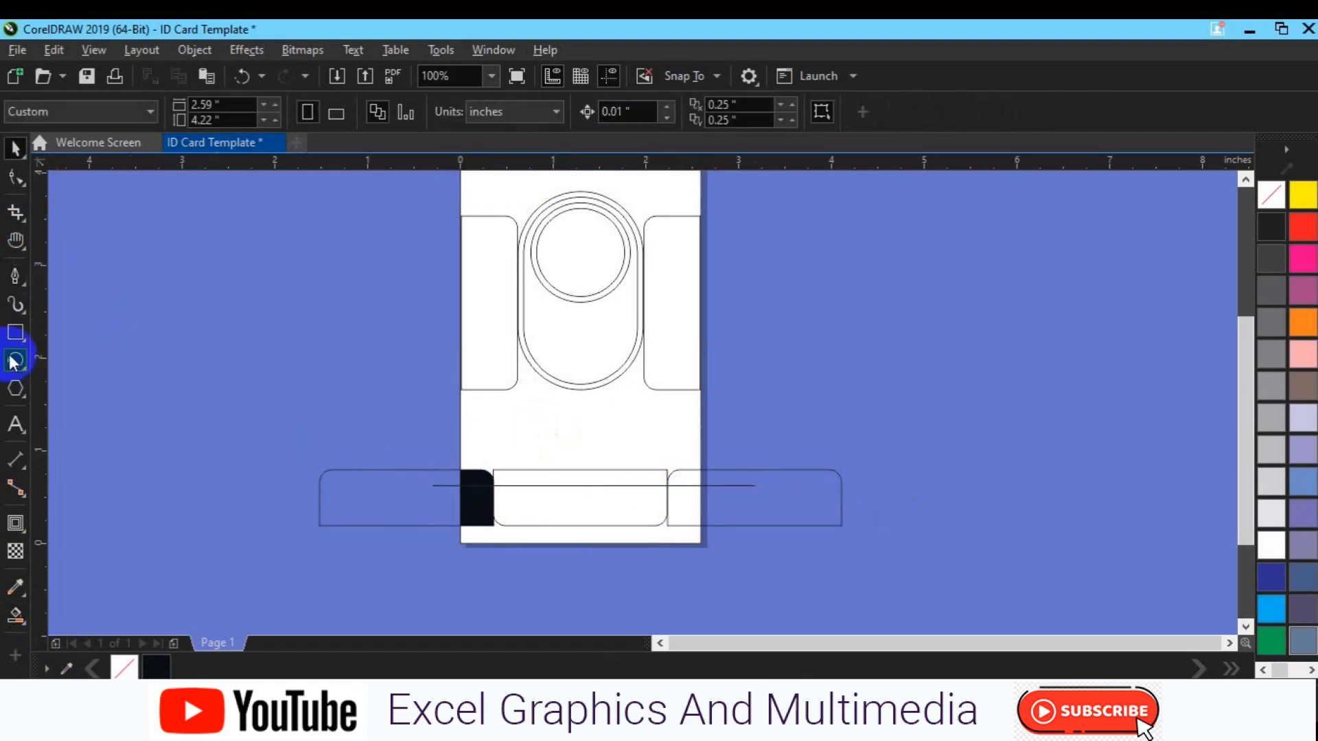
click(15, 617)
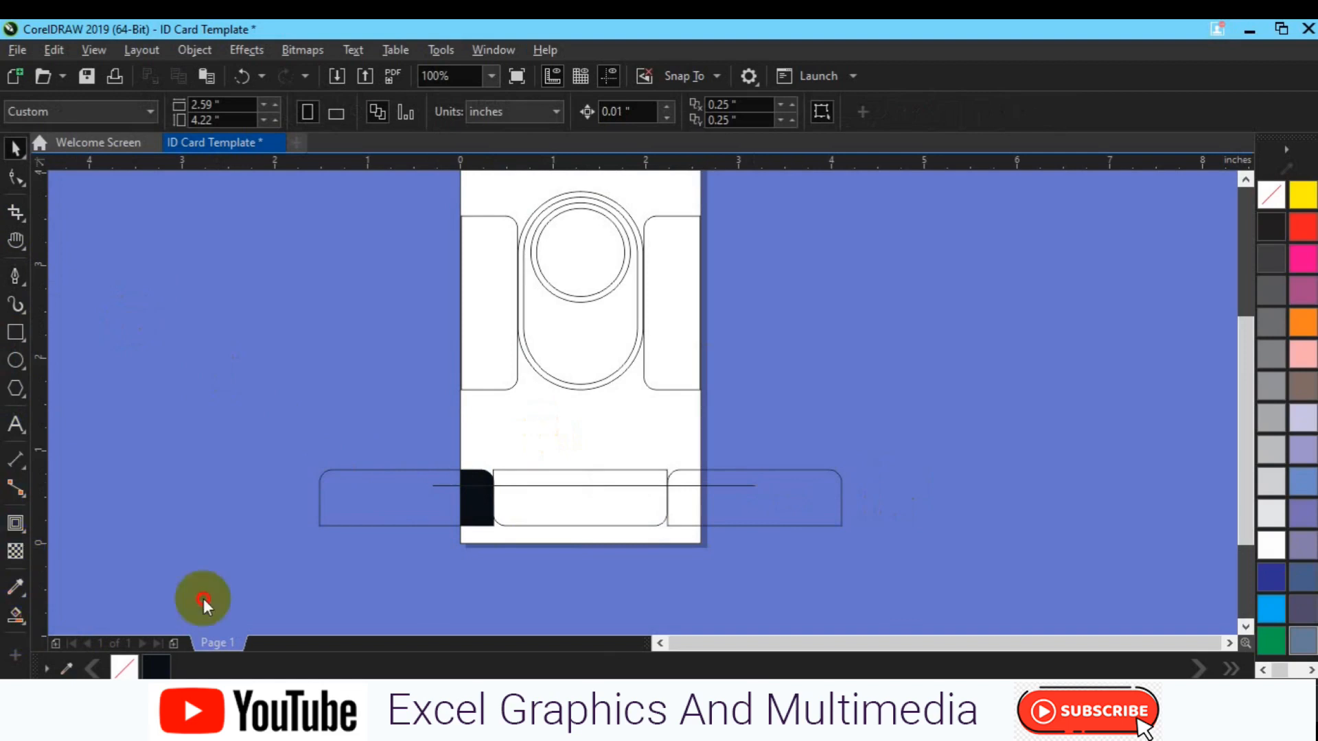
click(523, 532)
click(680, 510)
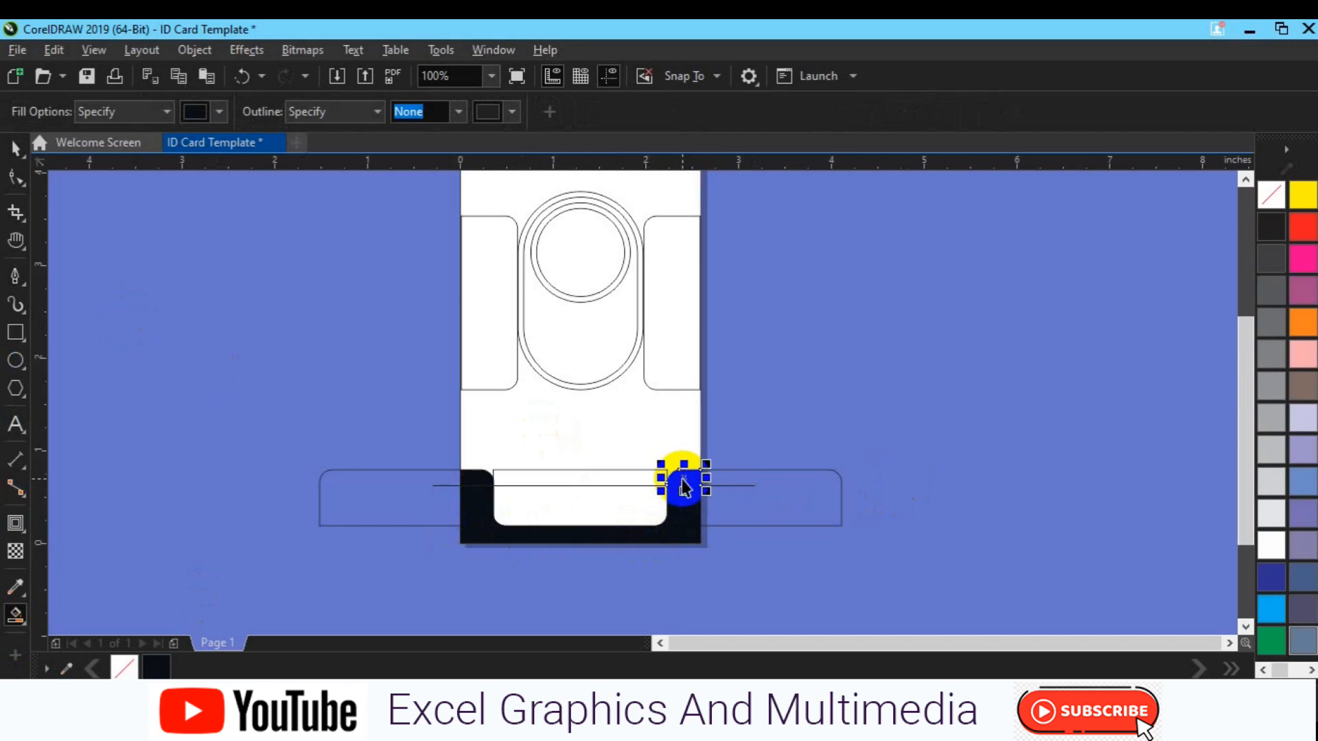
key(space)
Delete the horizontal line, weld the three black bottom pieces, and fill the result grey
click(613, 486)
key(Delete)
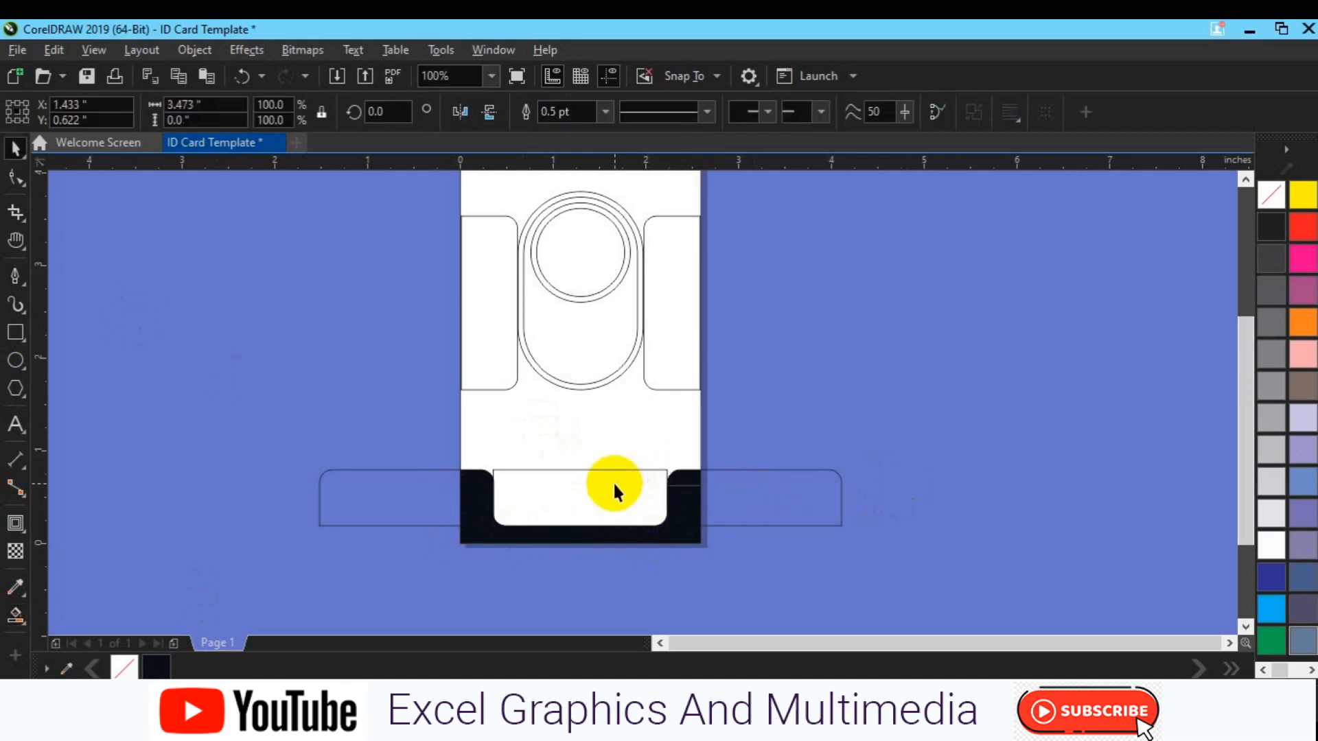
click(689, 491)
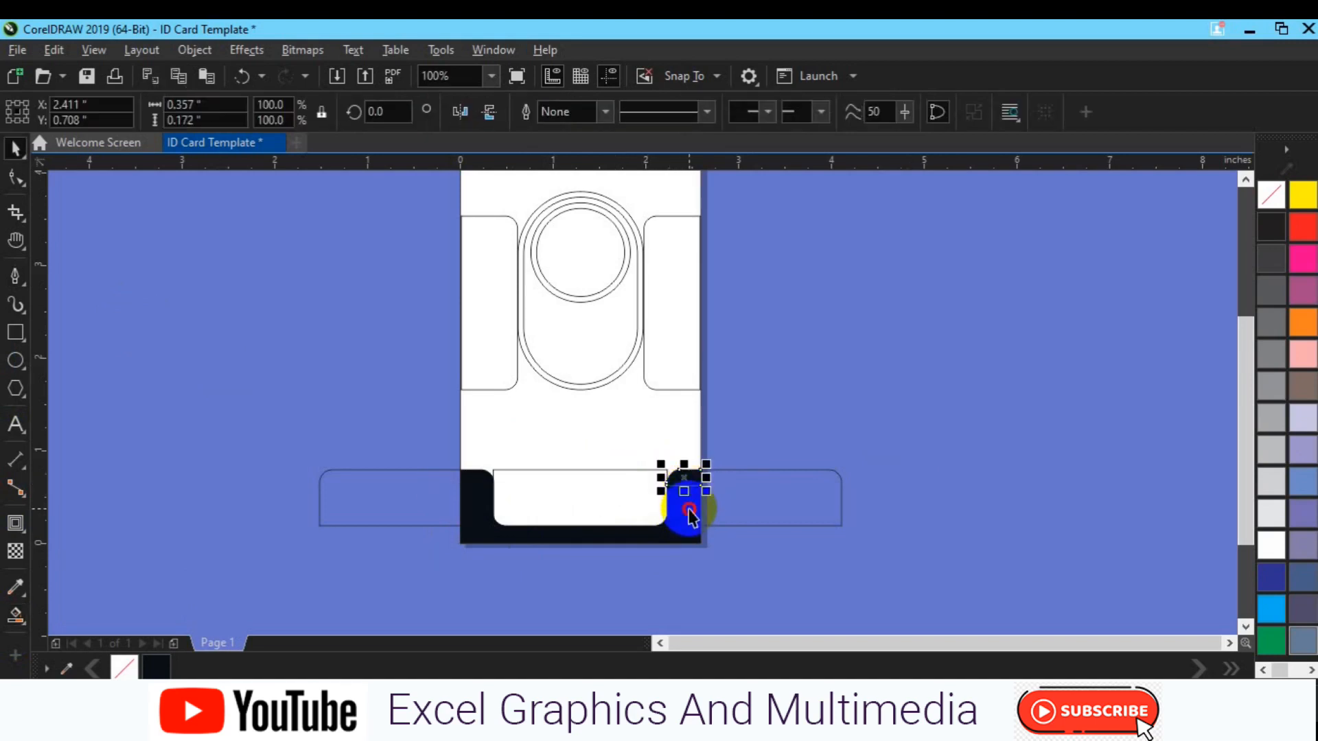
shift+click(628, 547)
shift+click(479, 496)
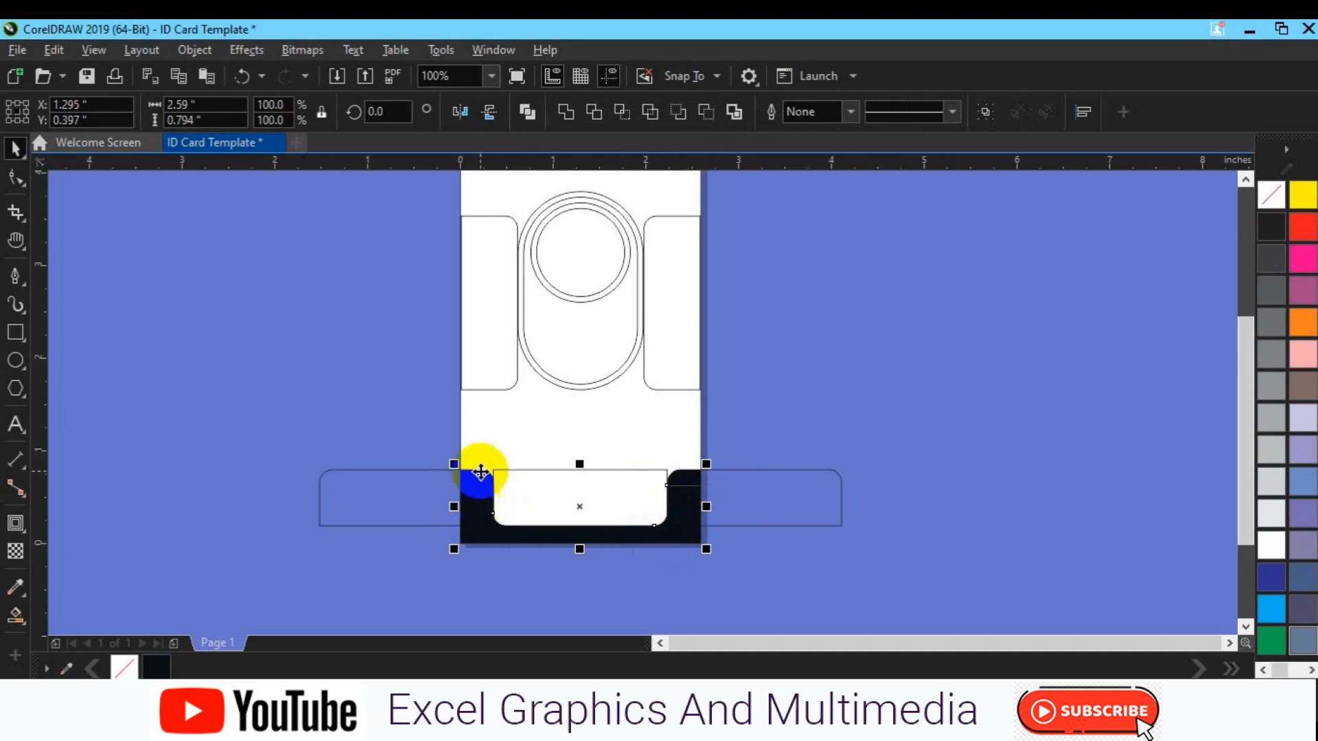
click(565, 115)
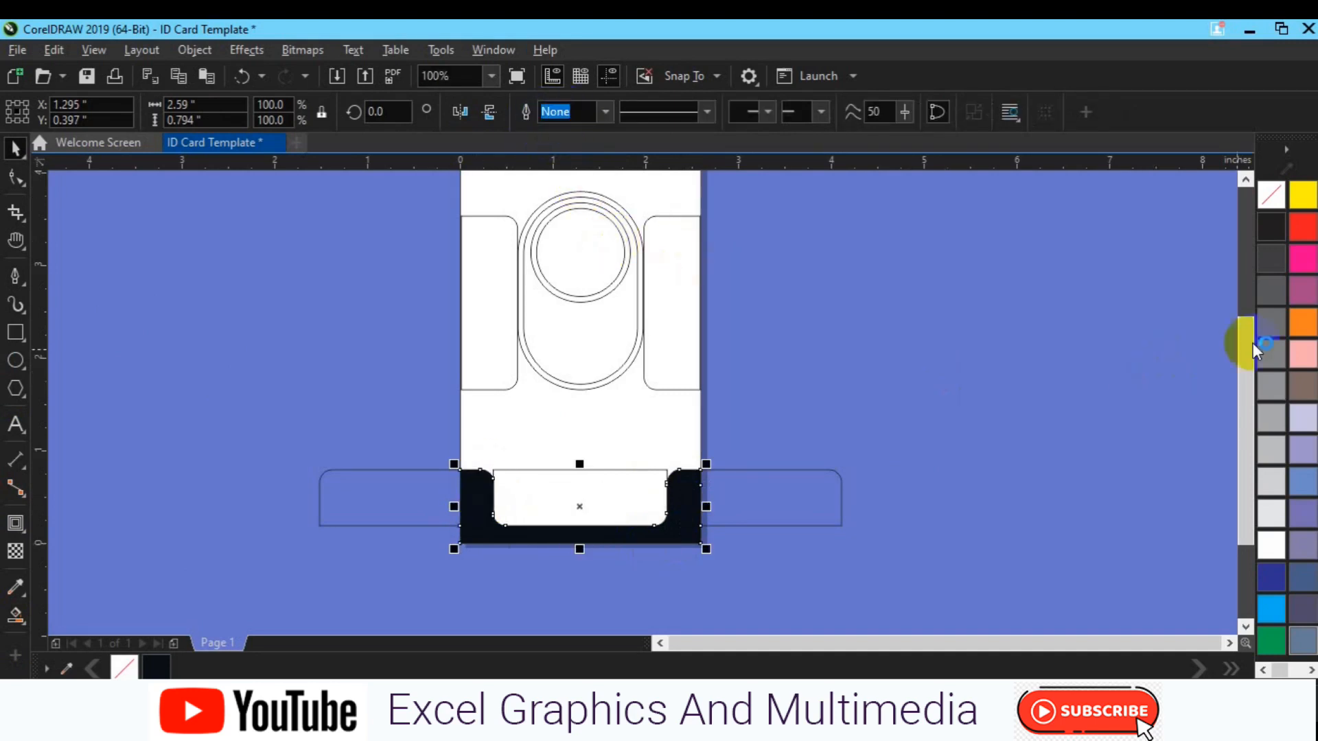
click(1265, 356)
Delete the wide rounded rectangle outline
click(986, 376)
click(757, 520)
key(Delete)
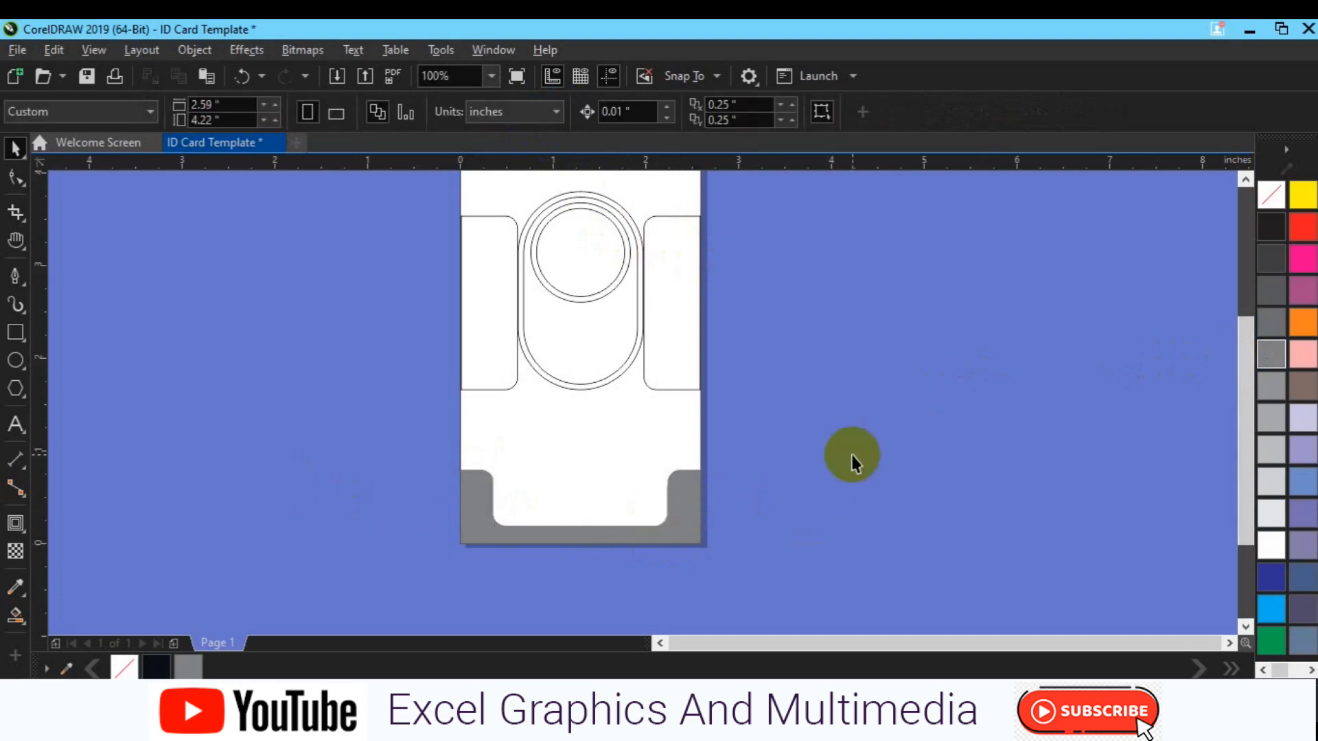
Nudge the shapes in the card's upper part up slightly
key(h)
drag(538, 368, 570, 352)
key(space)
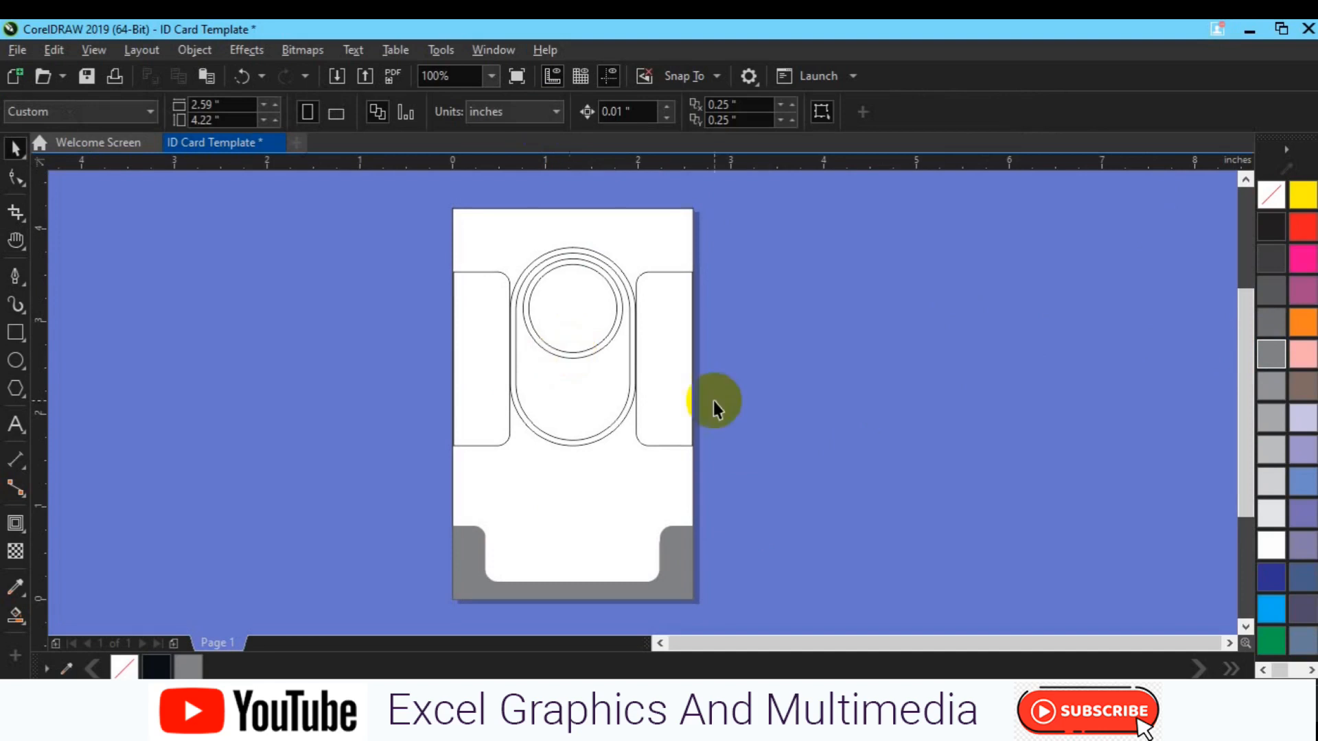
drag(376, 229, 715, 456)
key(Up)
key(Up)
key(Up)
key(Up)
key(Up)
key(Up)
key(Up)
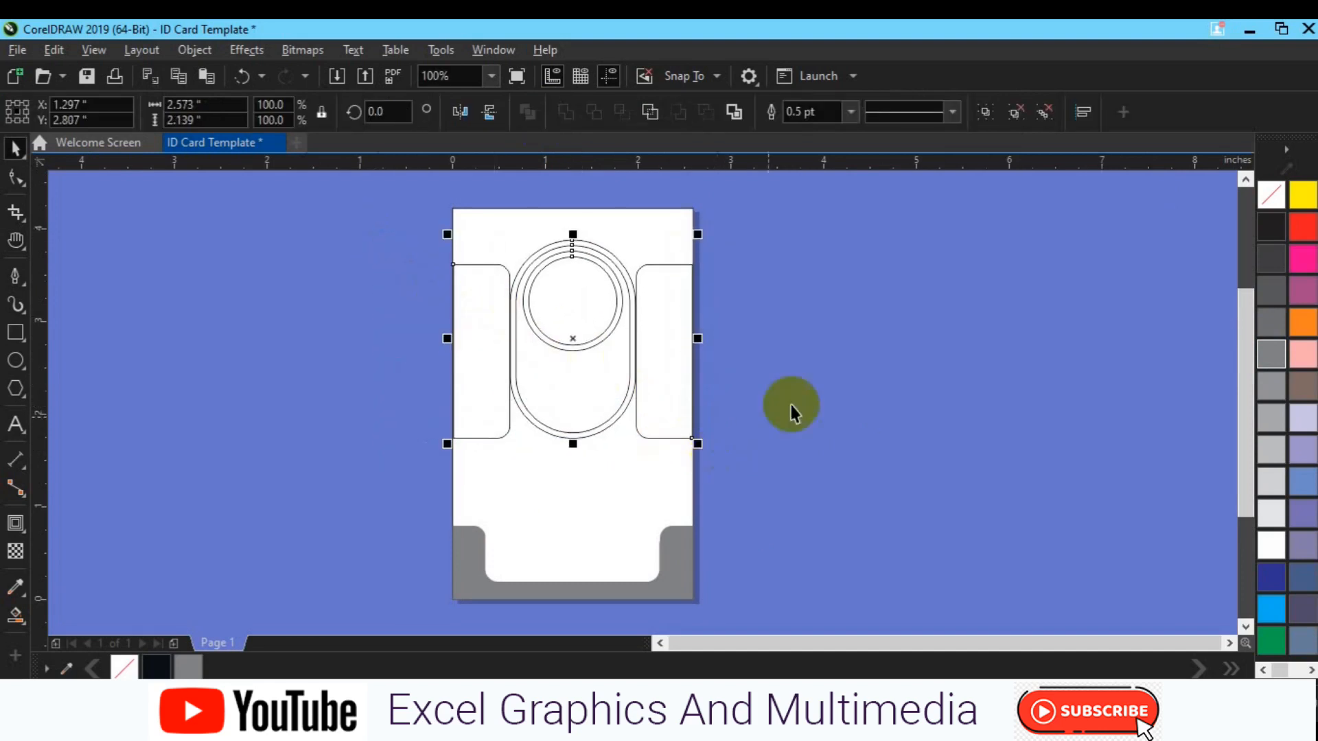
click(561, 331)
Move the circle-and-capsule group off the card to its right
click(567, 349)
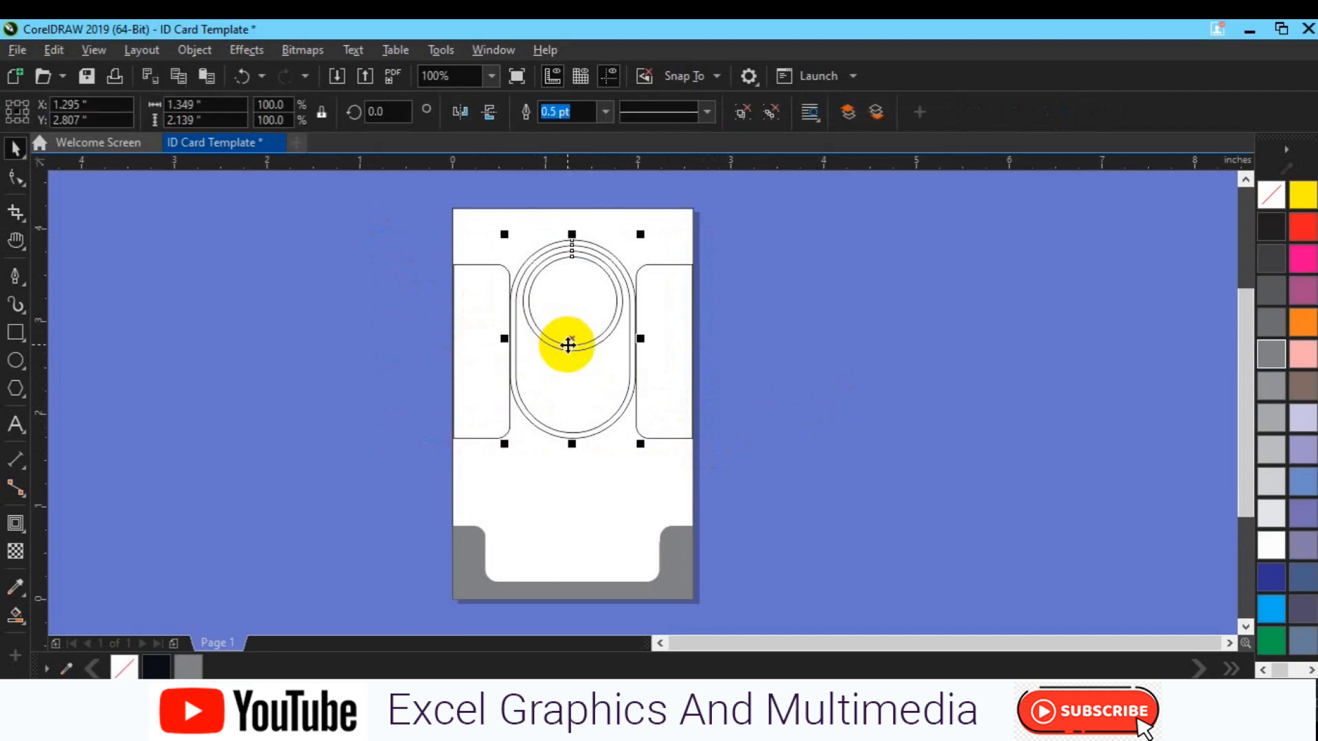
click(668, 403)
shift+click(453, 410)
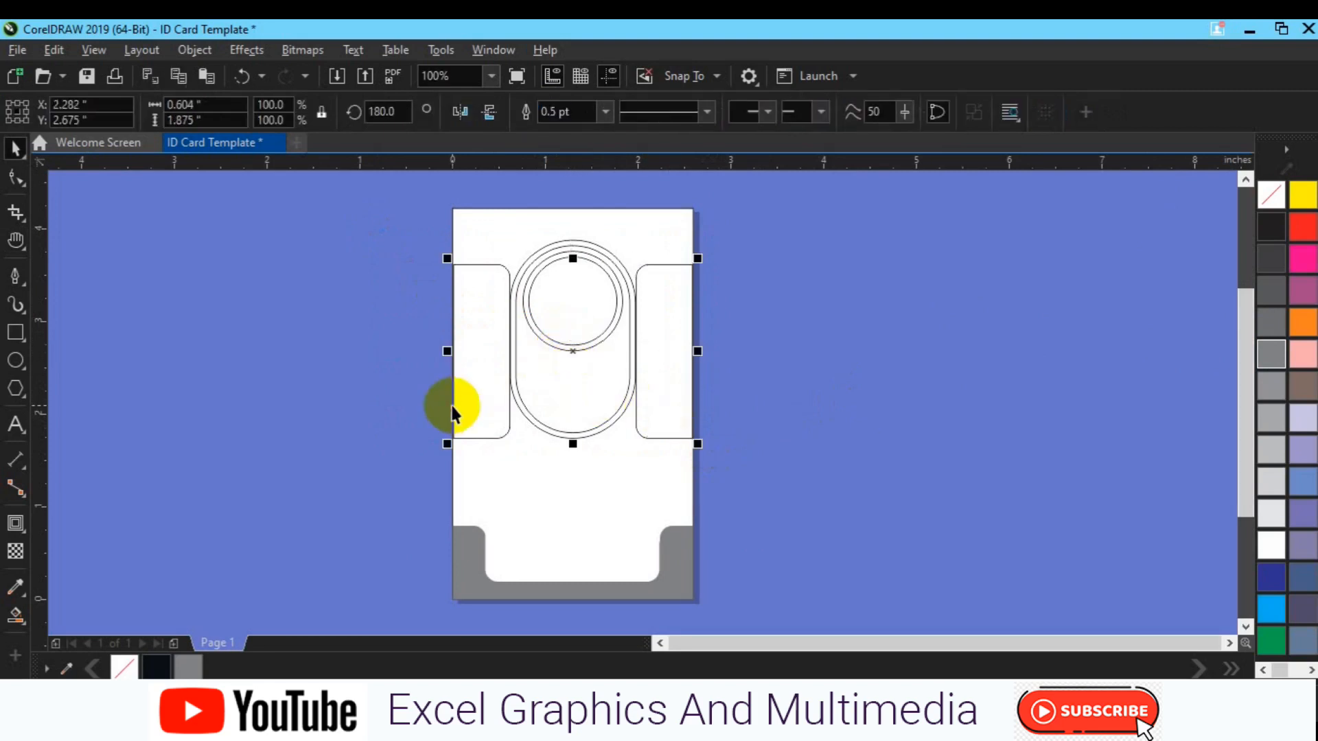
shift+click(606, 298)
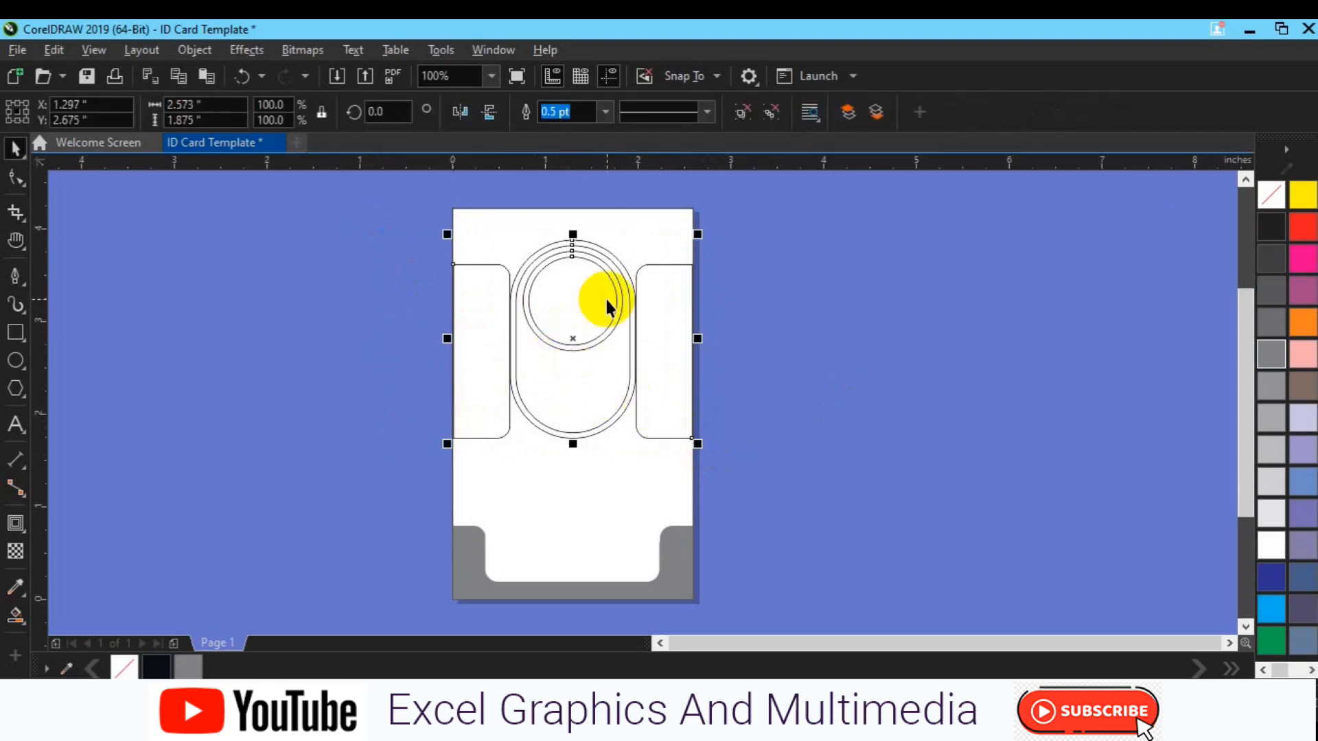
click(749, 351)
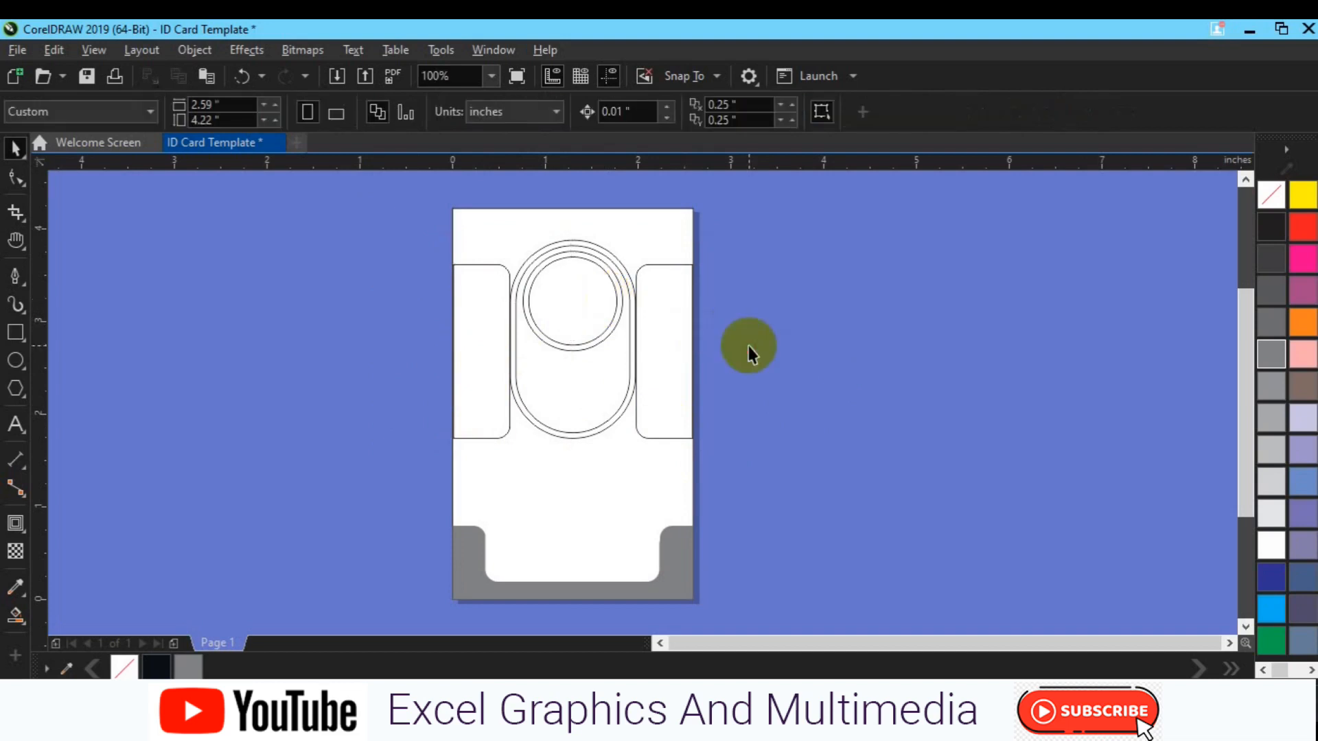
click(565, 318)
drag(564, 314, 942, 375)
Trim the side panels' tops with a rectangle drawn over them, then delete that rectangle
click(648, 382)
click(17, 179)
click(15, 333)
drag(404, 234, 736, 341)
shift+click(671, 423)
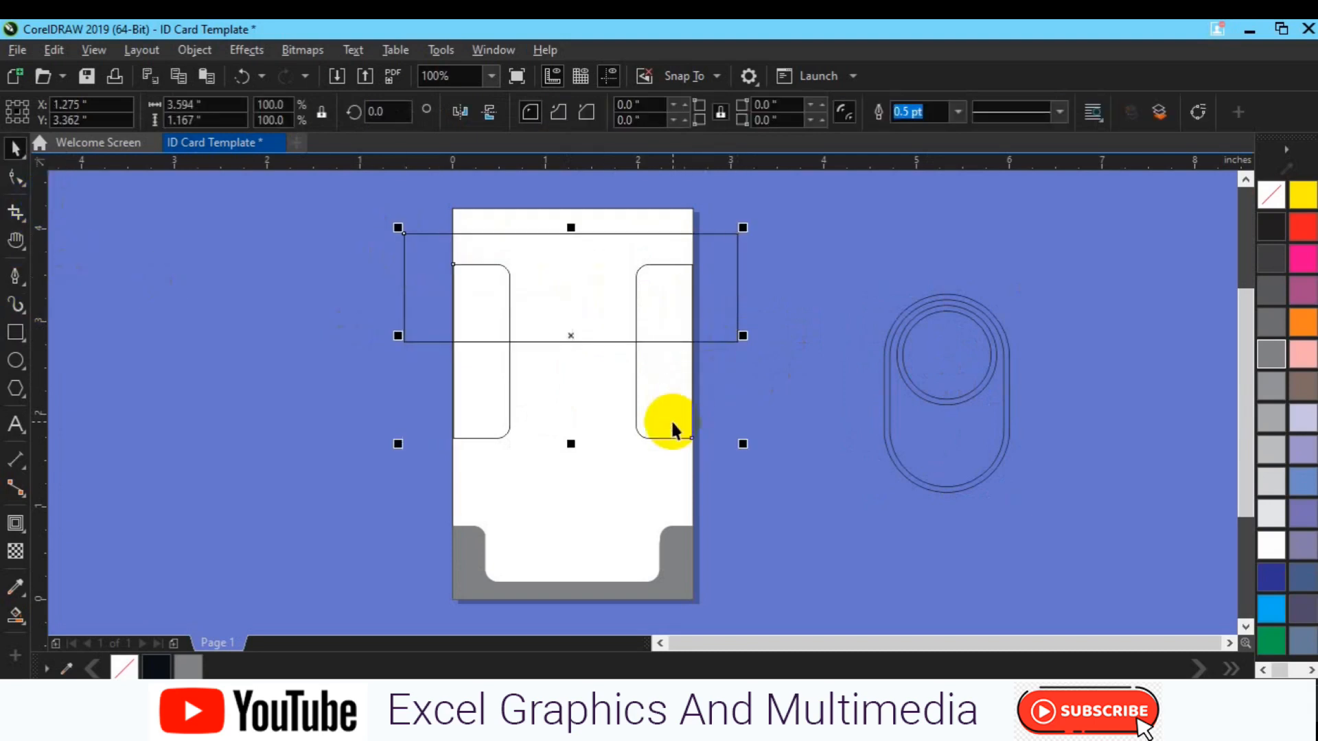
click(601, 112)
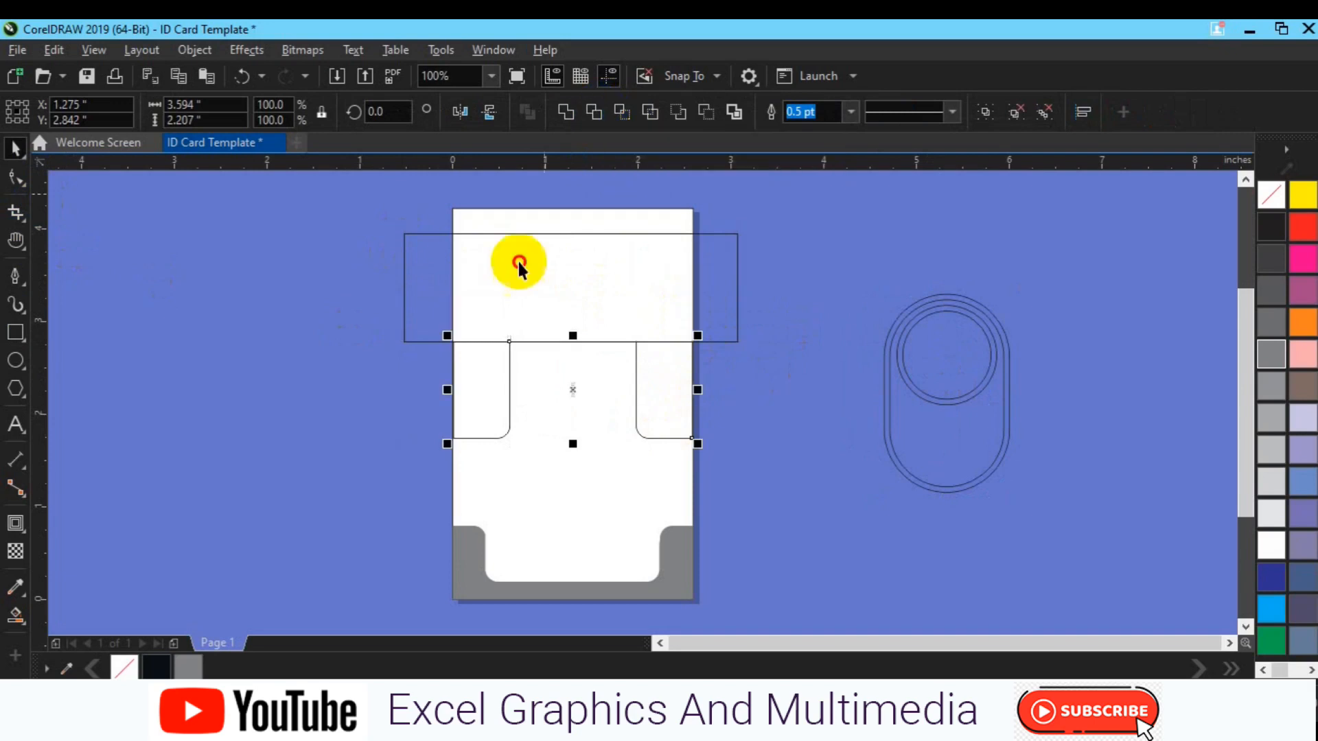
click(630, 274)
key(Delete)
Move the trimmed side panels higher on the card
click(670, 388)
drag(670, 388, 664, 350)
shift+click(629, 443)
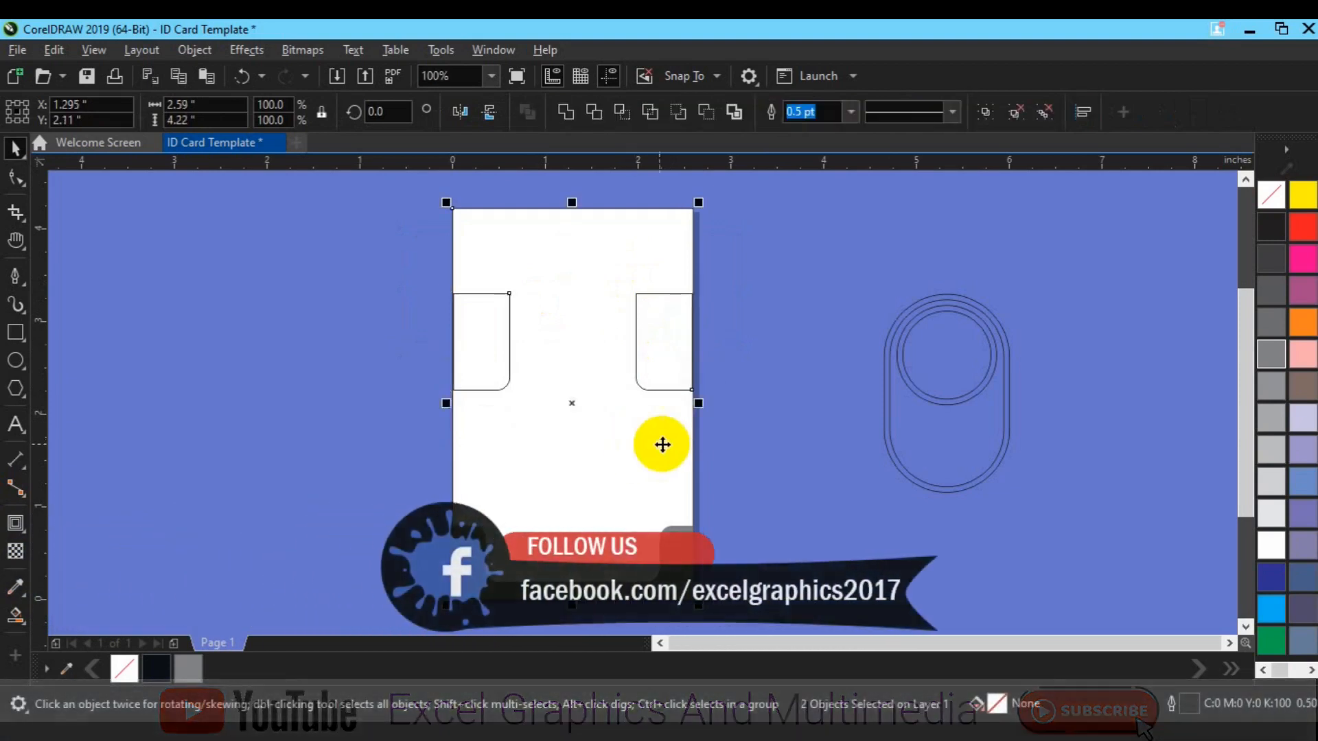
click(780, 397)
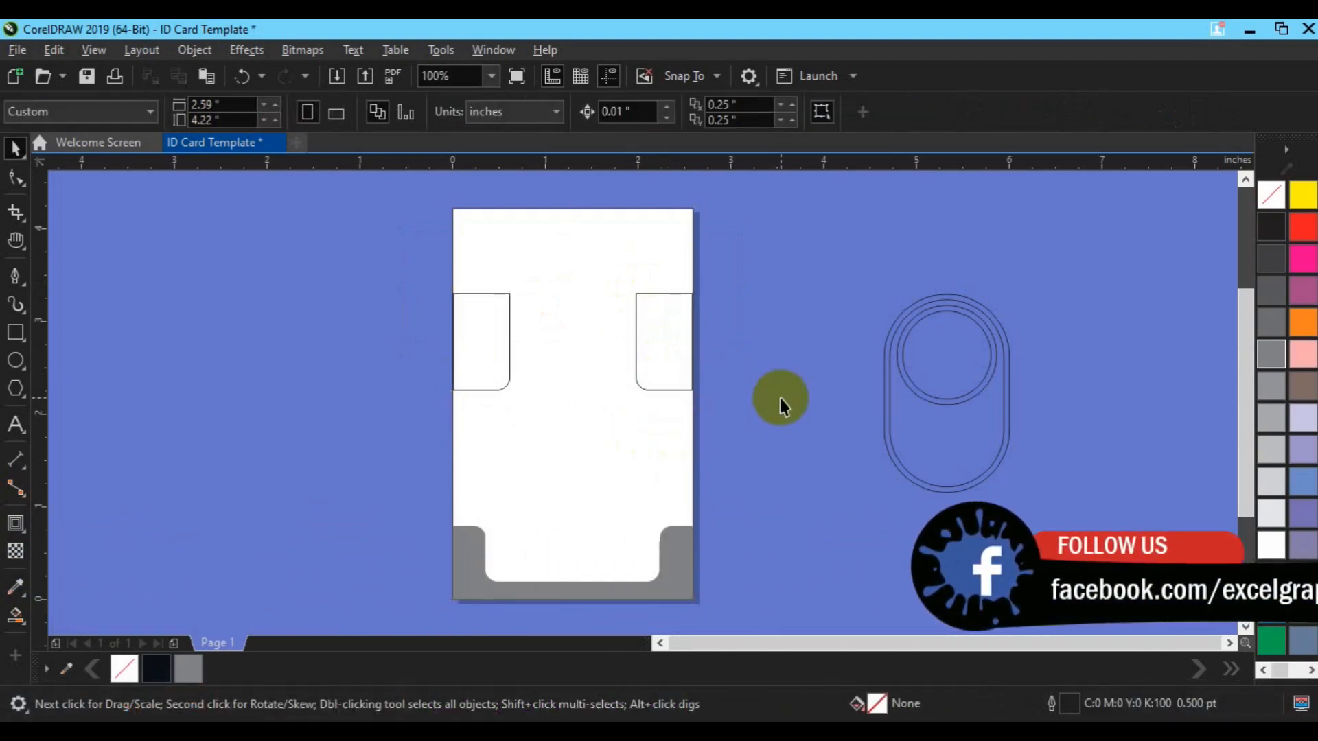
click(16, 360)
Draw a circle, centre it on the page, and move it up between the side tabs
drag(366, 344, 501, 495)
key(p)
key(space)
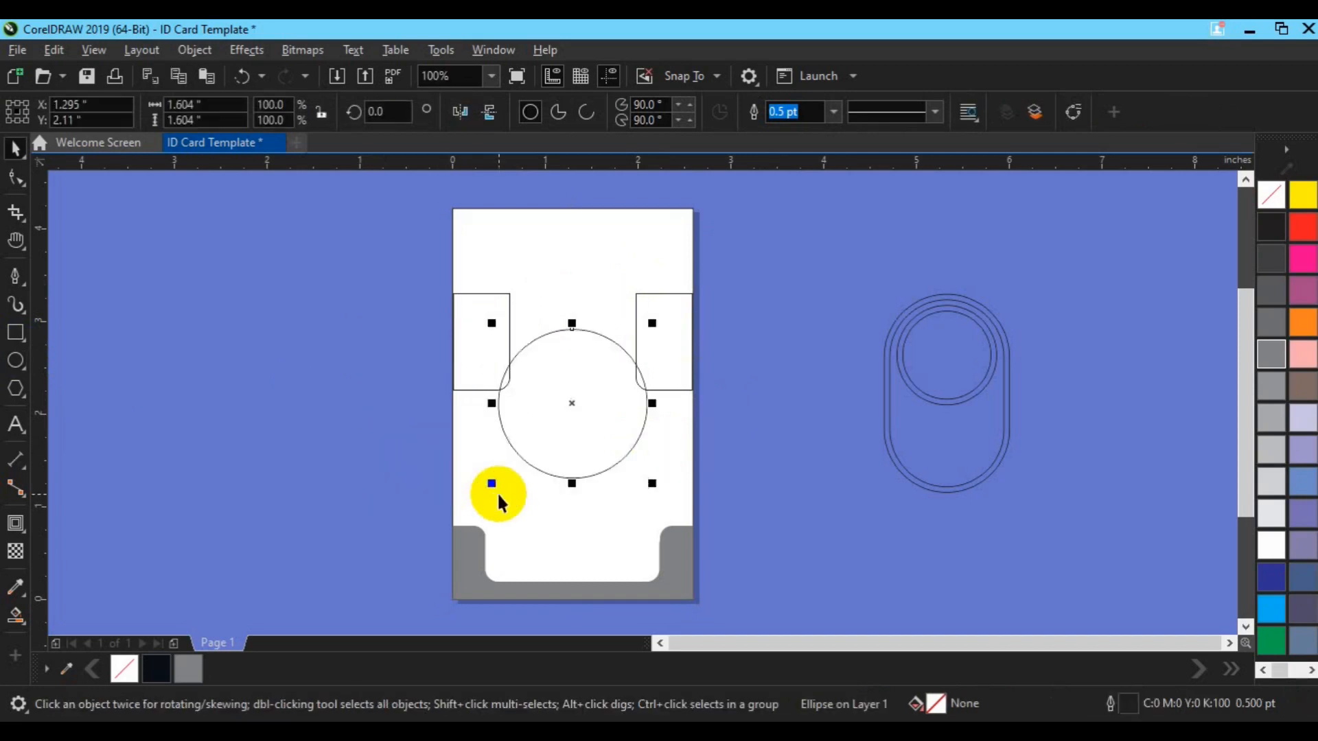
drag(573, 399, 567, 341)
drag(586, 409, 580, 352)
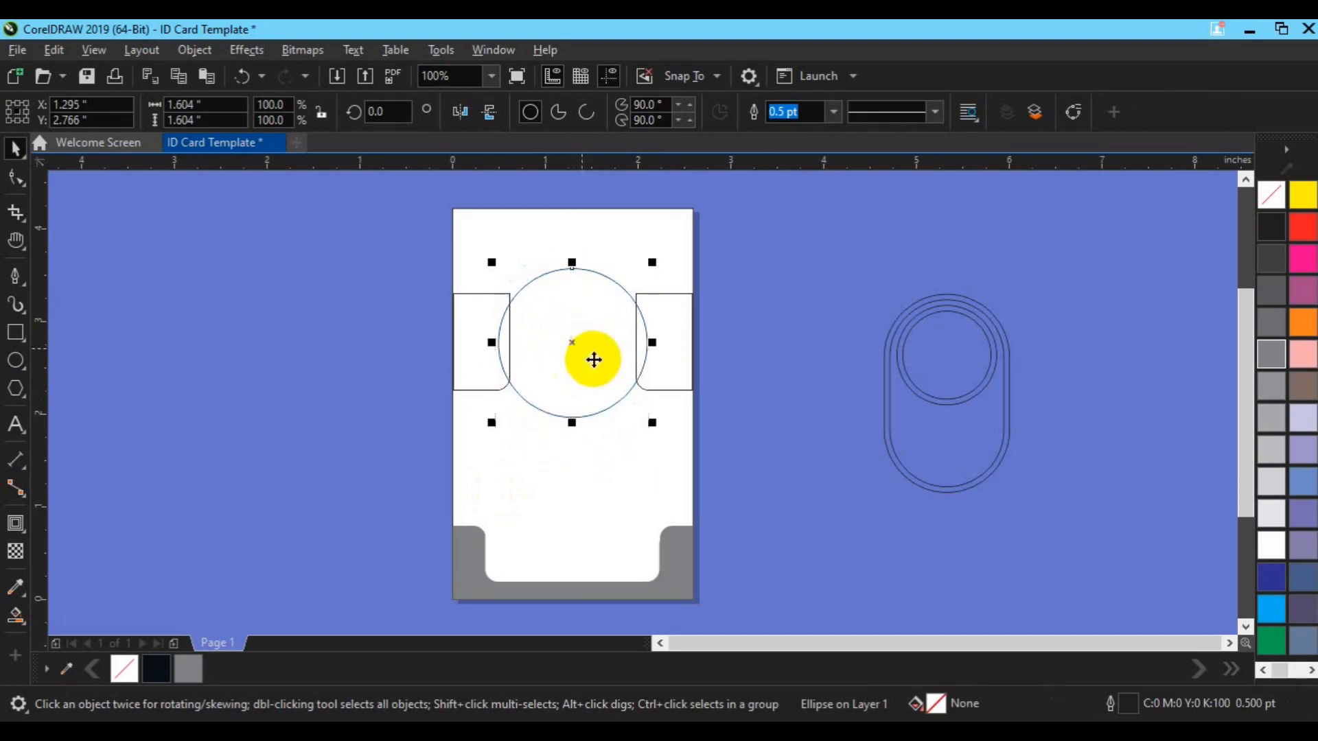
drag(650, 424, 660, 433)
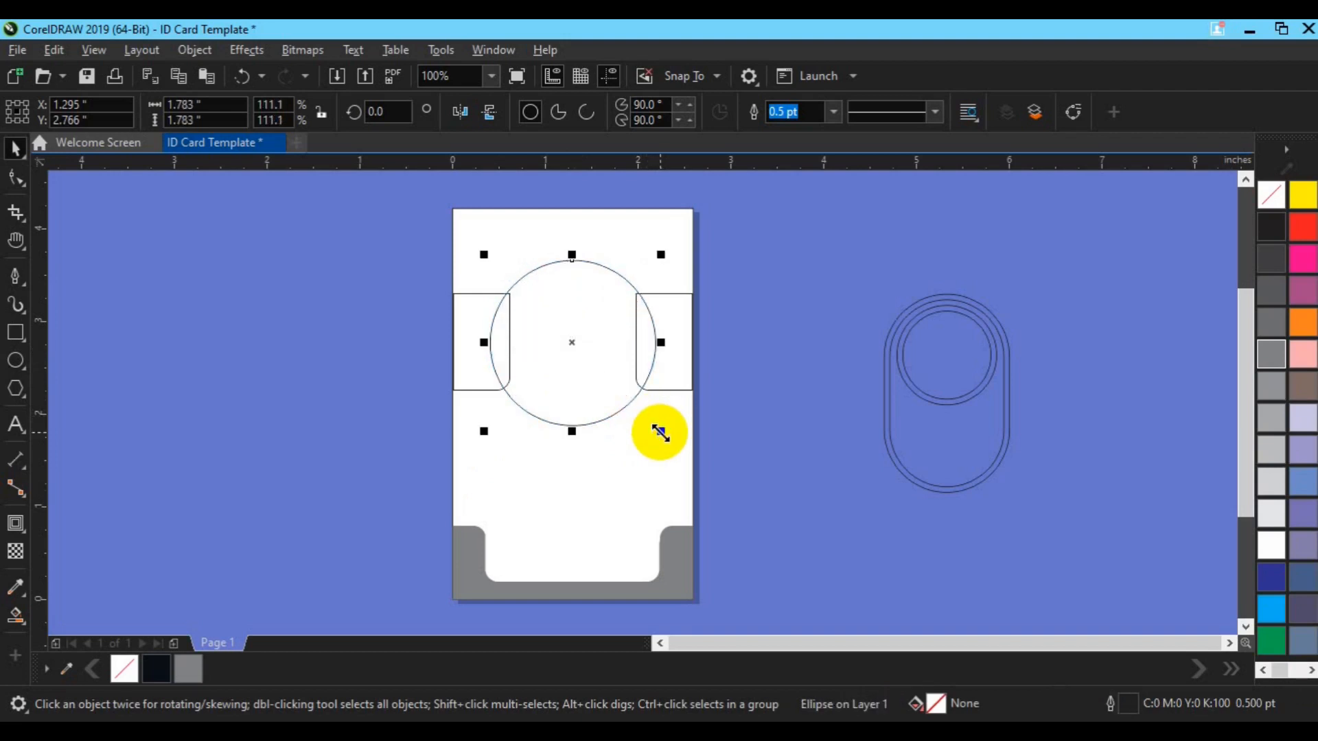
drag(660, 433, 657, 433)
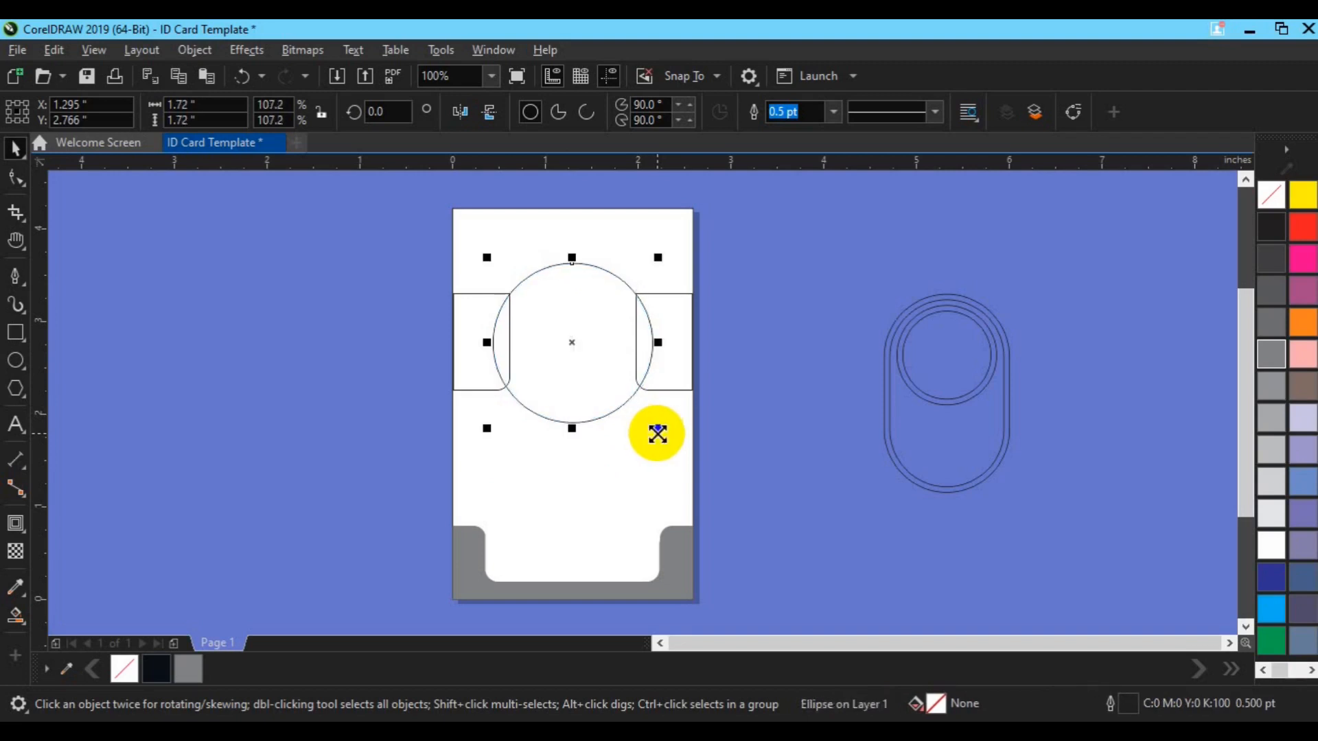
Give the circle a 4-step outside contour, delete it, and break apart the capsule's contour group
click(15, 523)
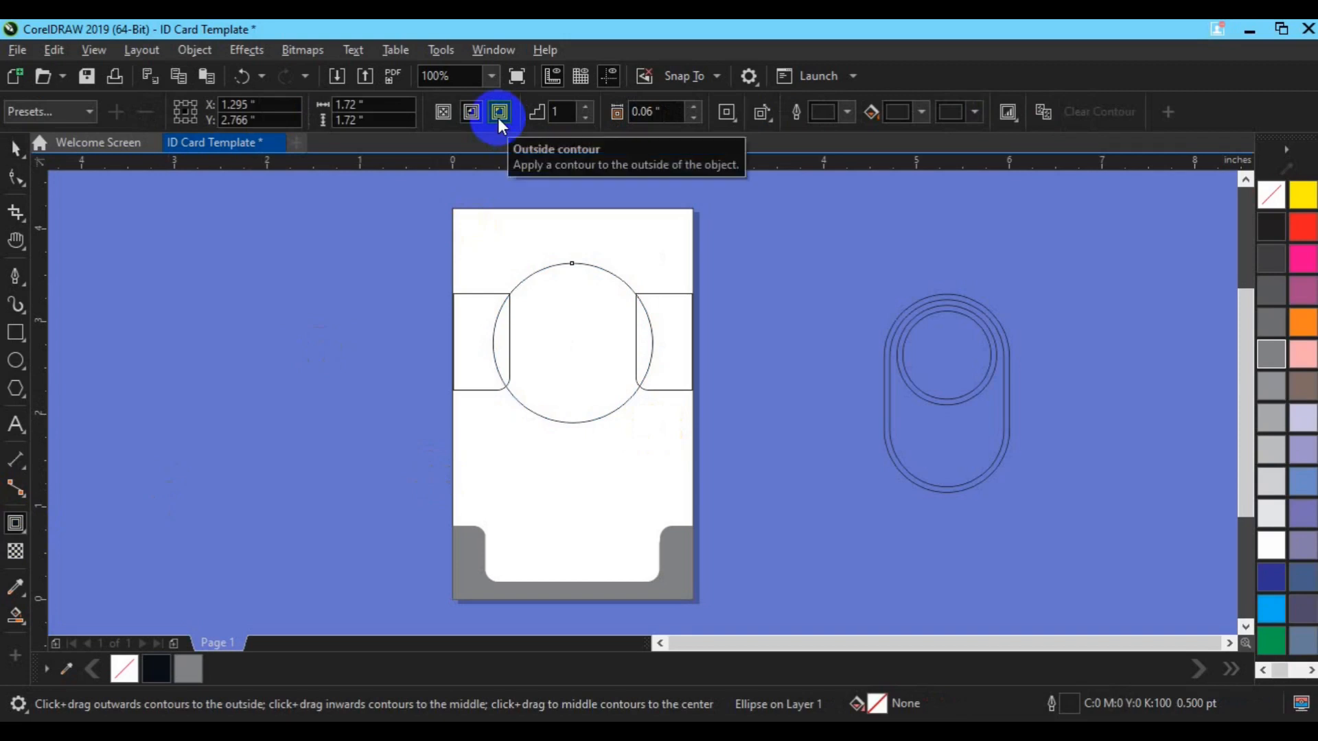
click(473, 113)
click(586, 107)
click(587, 107)
click(586, 107)
click(587, 107)
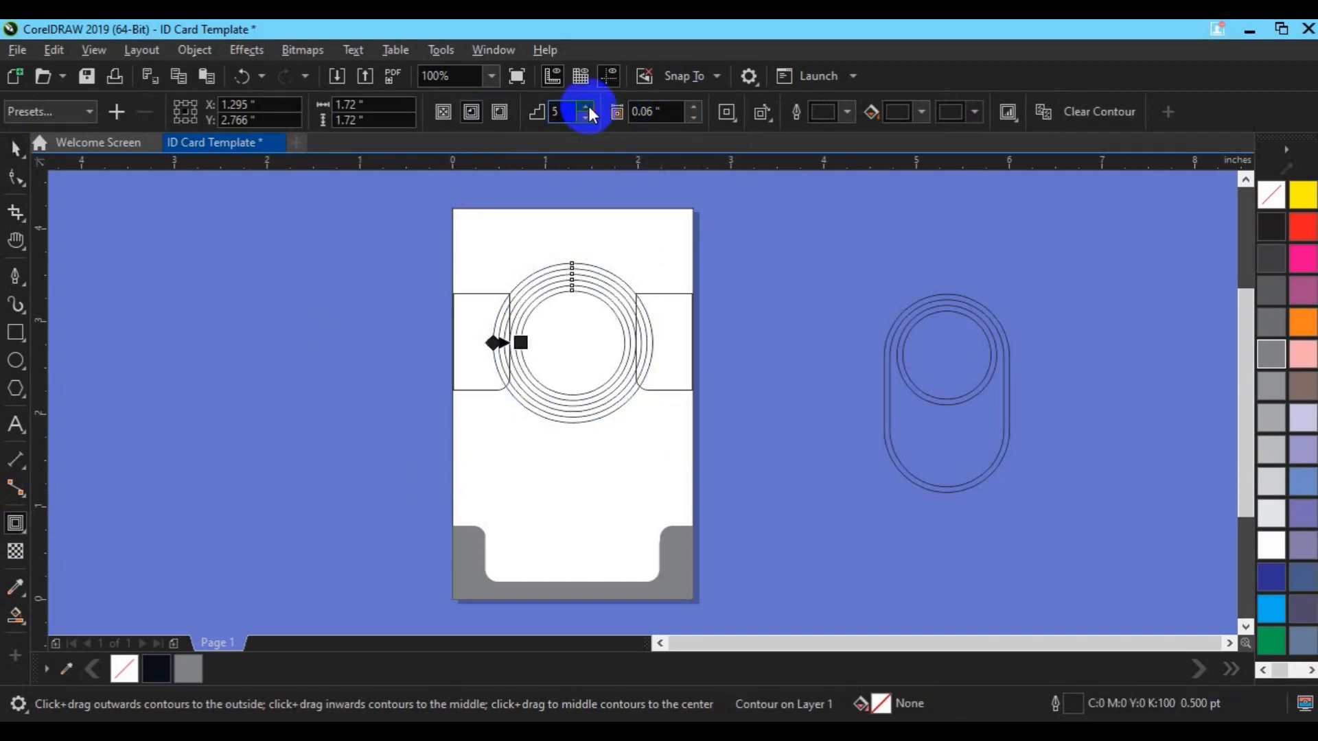
click(583, 117)
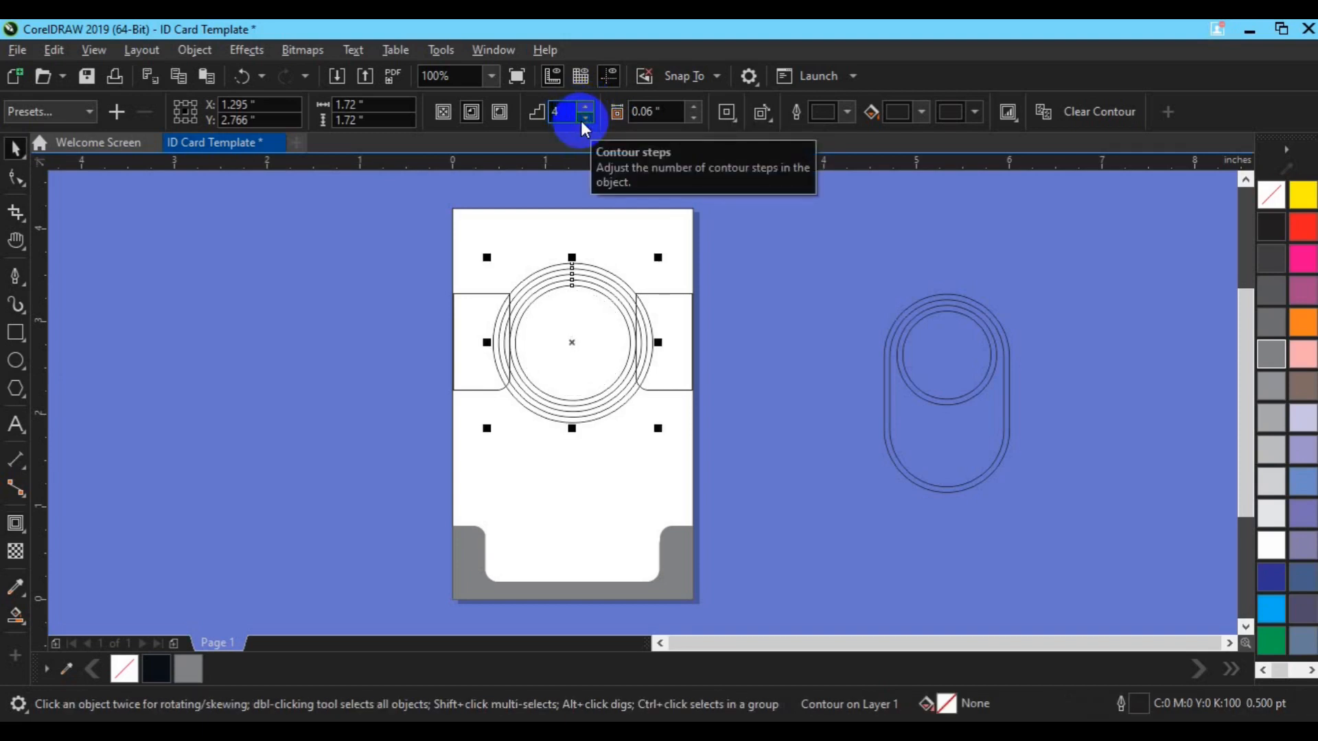
key(Delete)
click(956, 424)
click(771, 110)
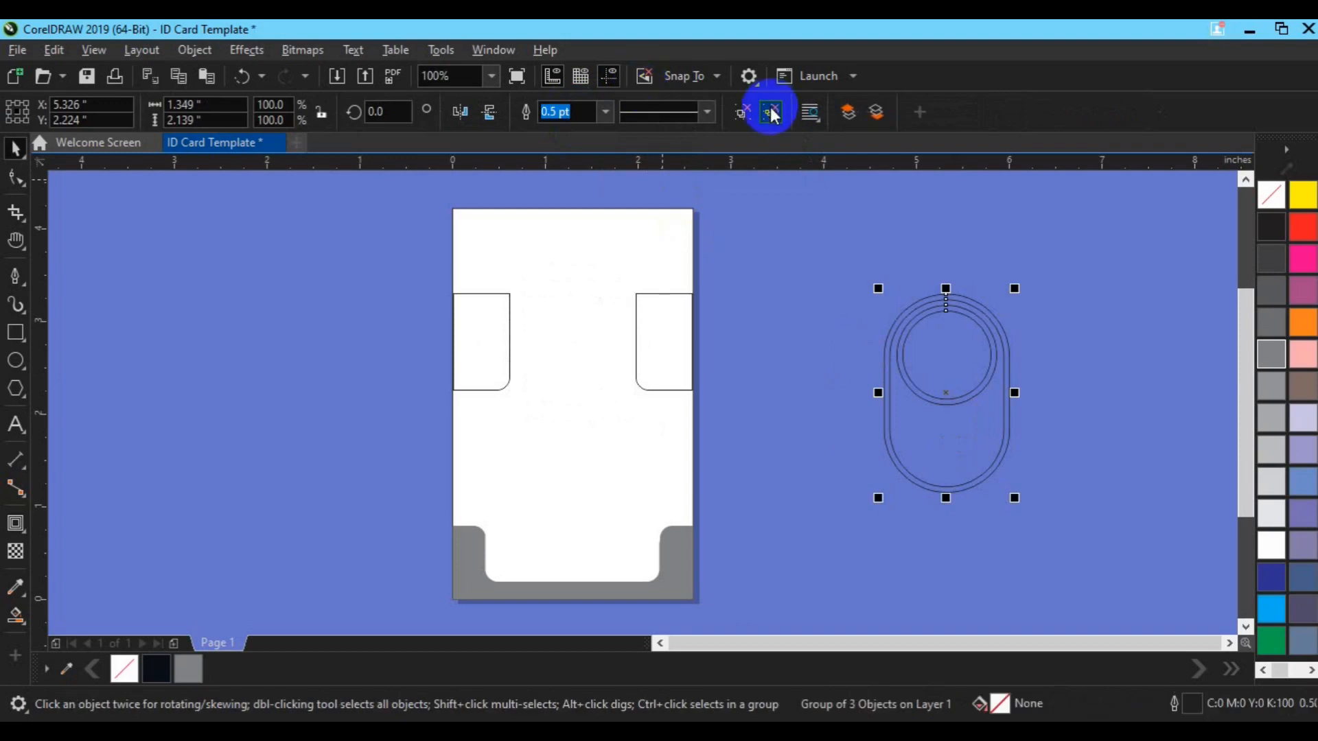
Centre the outer capsule outline on the page and move it up on the card
click(905, 442)
key(p)
drag(576, 408, 568, 341)
shift+click(633, 268)
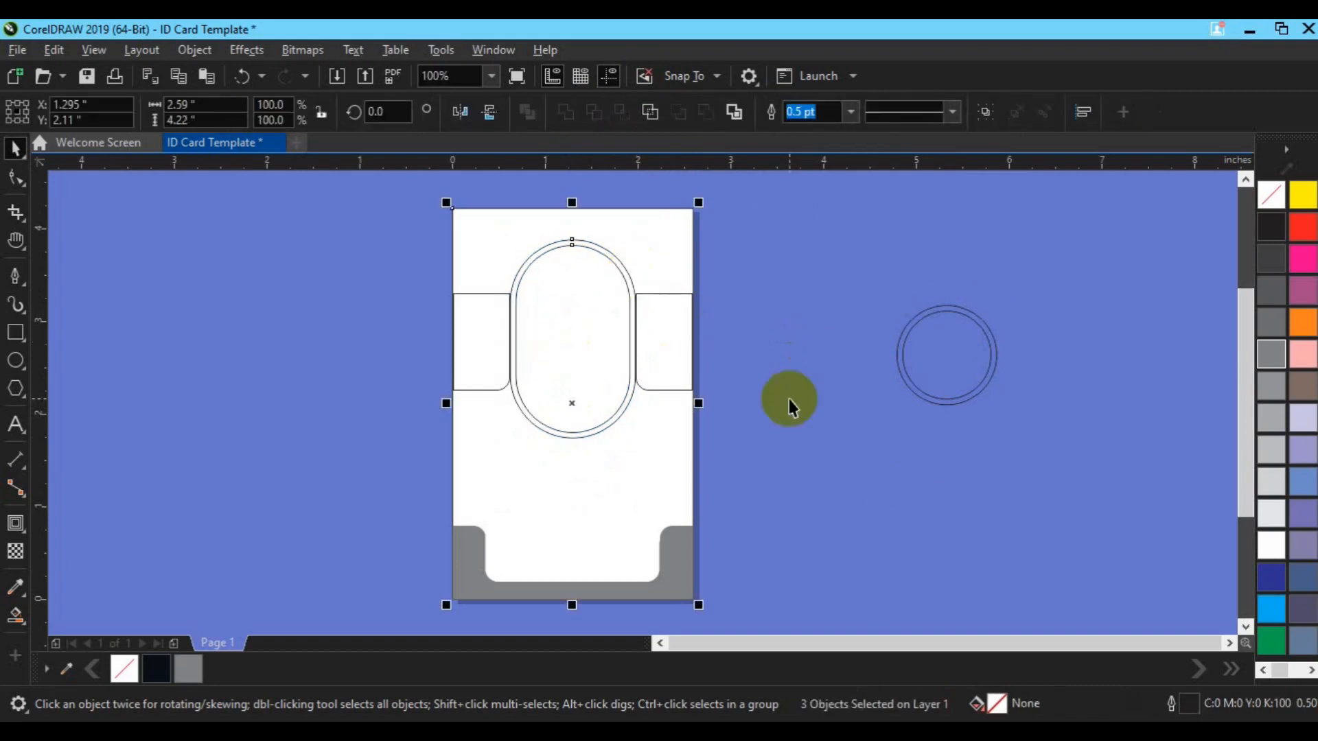
click(788, 398)
Group the two circle rings, centre them, and place them inside the capsule's top
drag(931, 370, 690, 340)
key(ctrl+z)
drag(823, 243, 1047, 435)
key(ctrl+g)
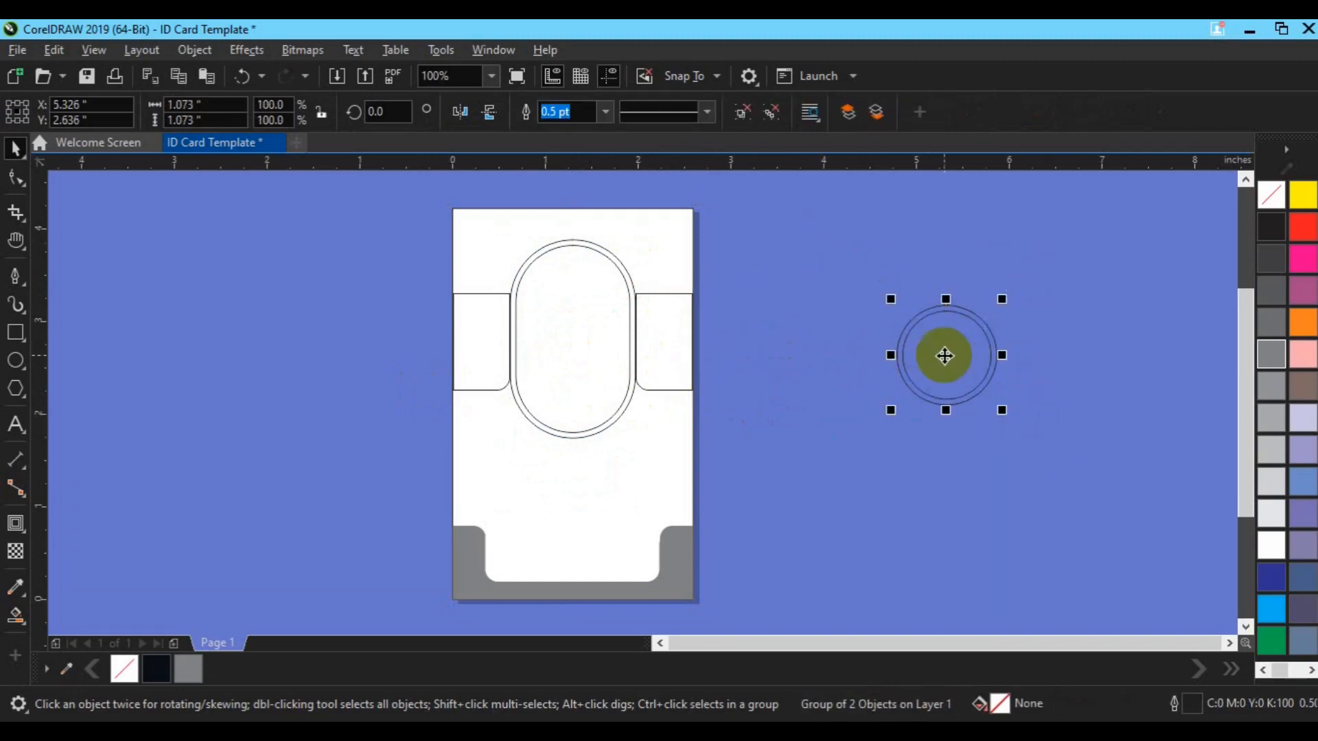
key(p)
drag(567, 412, 562, 313)
key(Up)
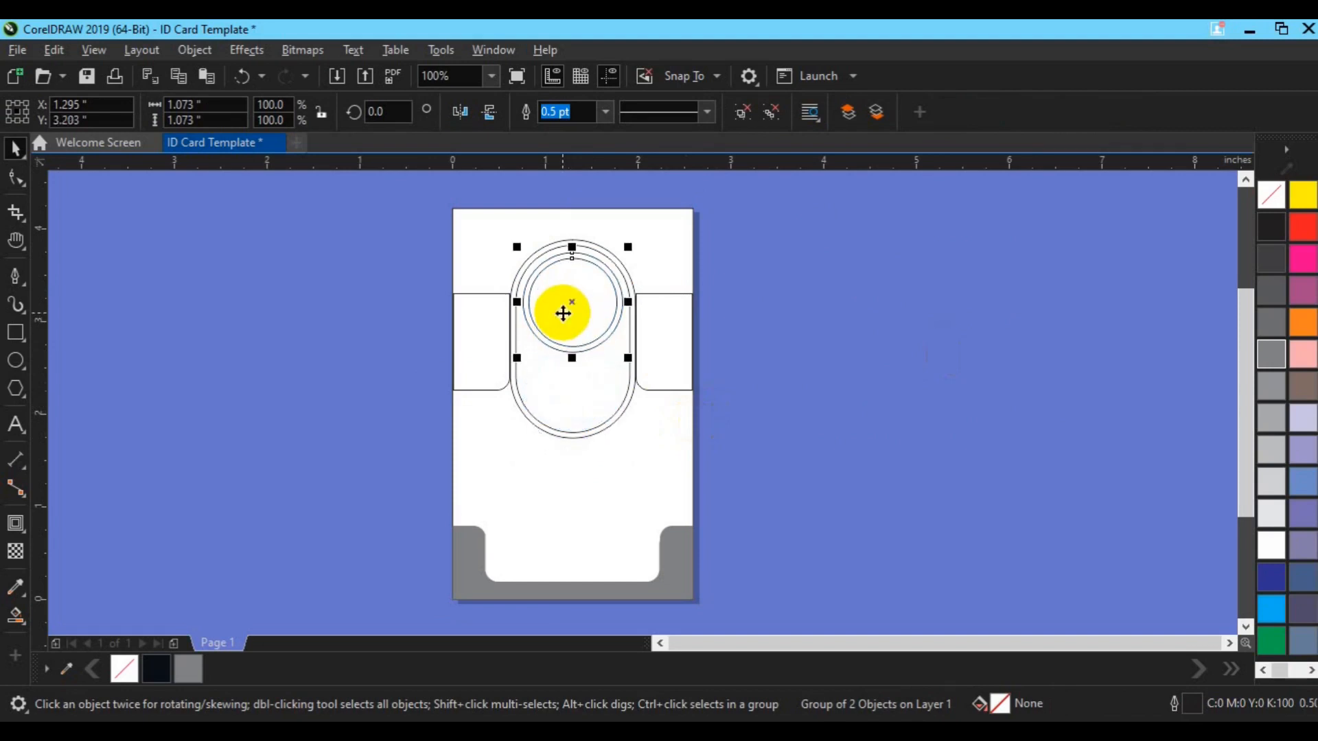
click(829, 410)
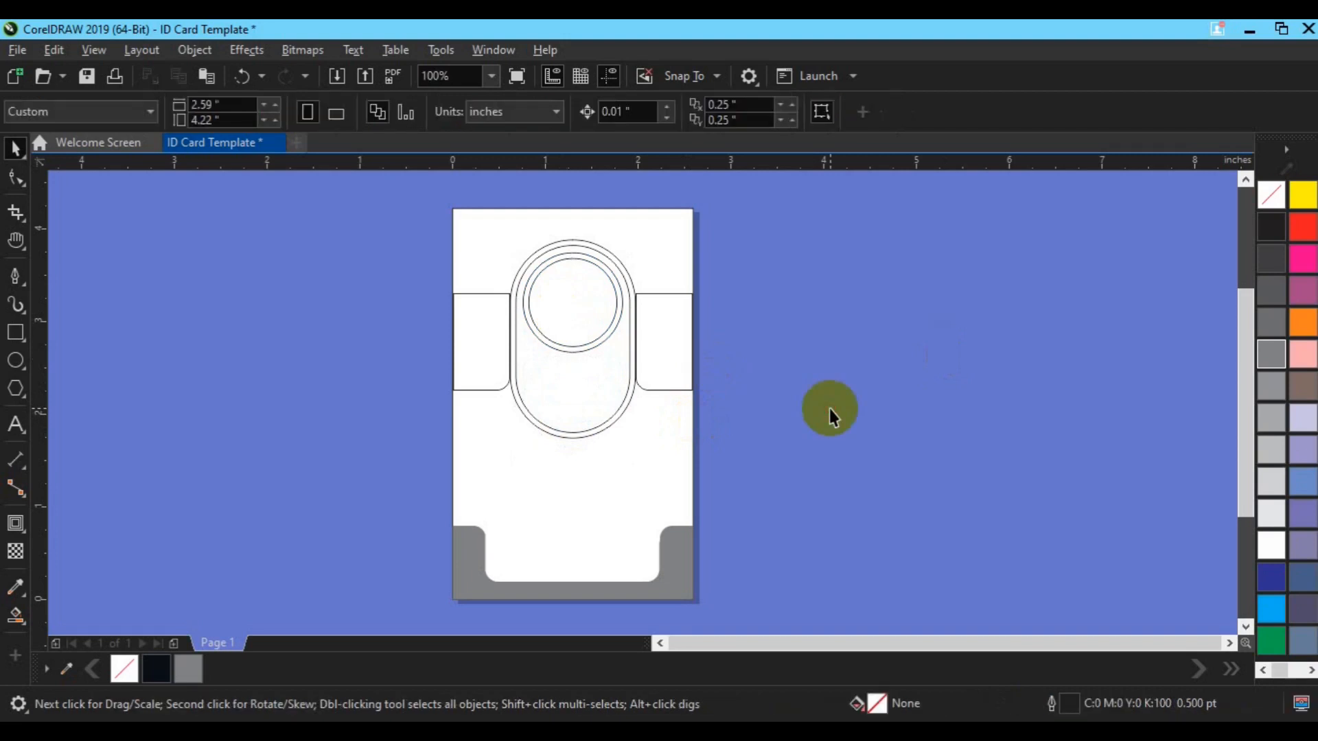
Draw a pen line across the card at the side panels' bottom and fill the region above dark navy
click(15, 276)
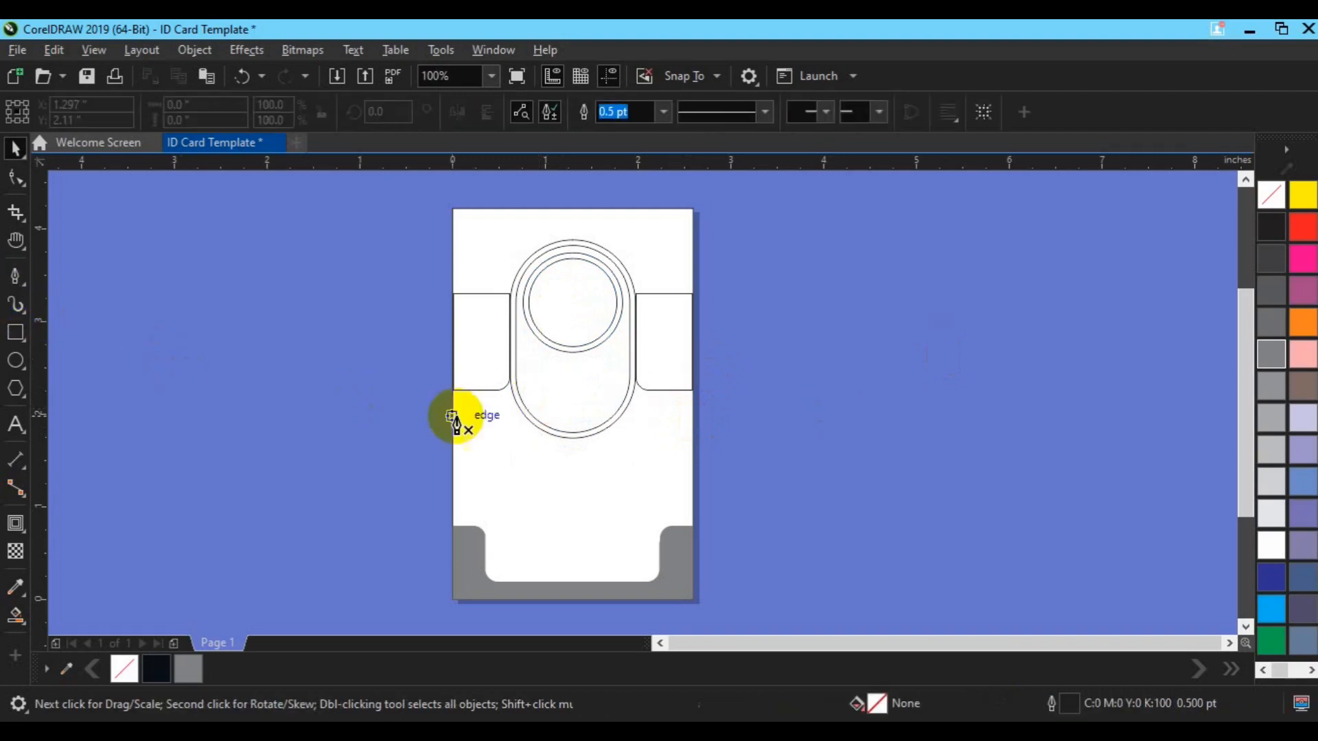
click(439, 382)
double_click(805, 383)
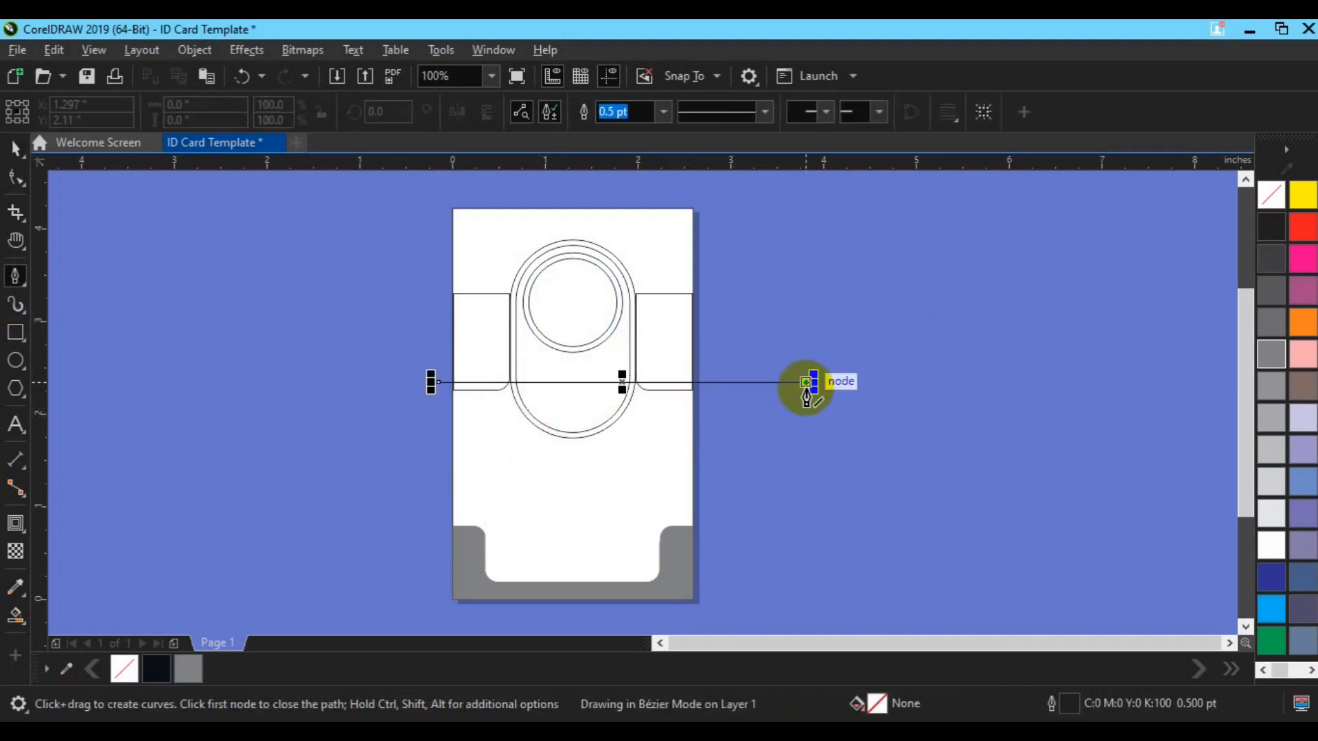
key(space)
click(843, 481)
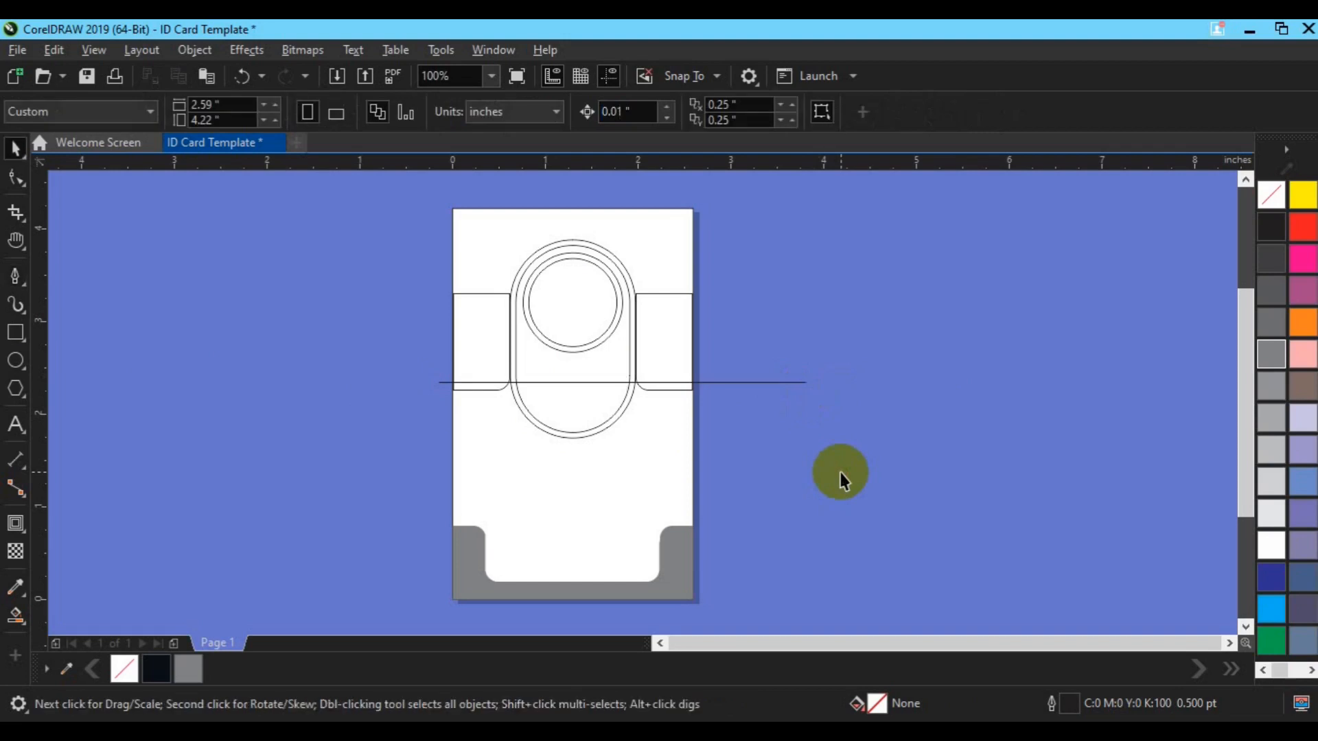
click(765, 382)
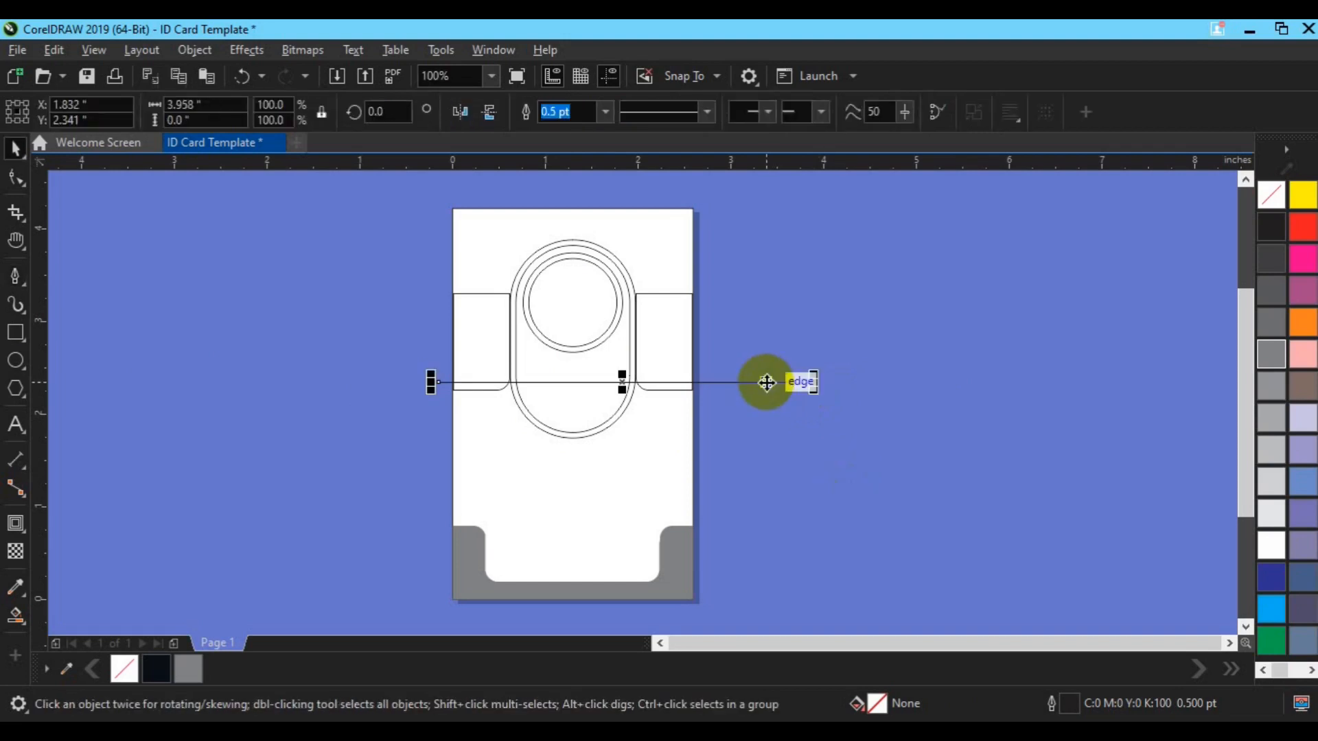
drag(765, 382, 765, 381)
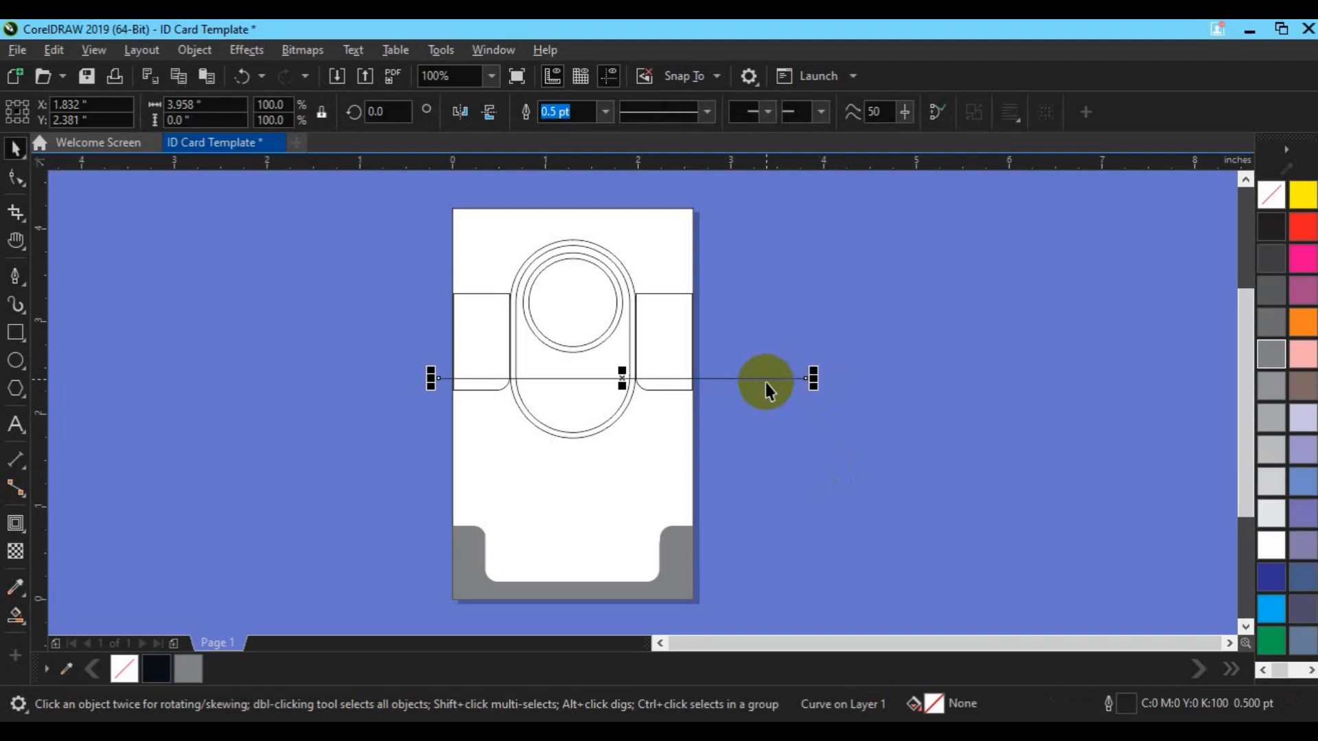
click(17, 616)
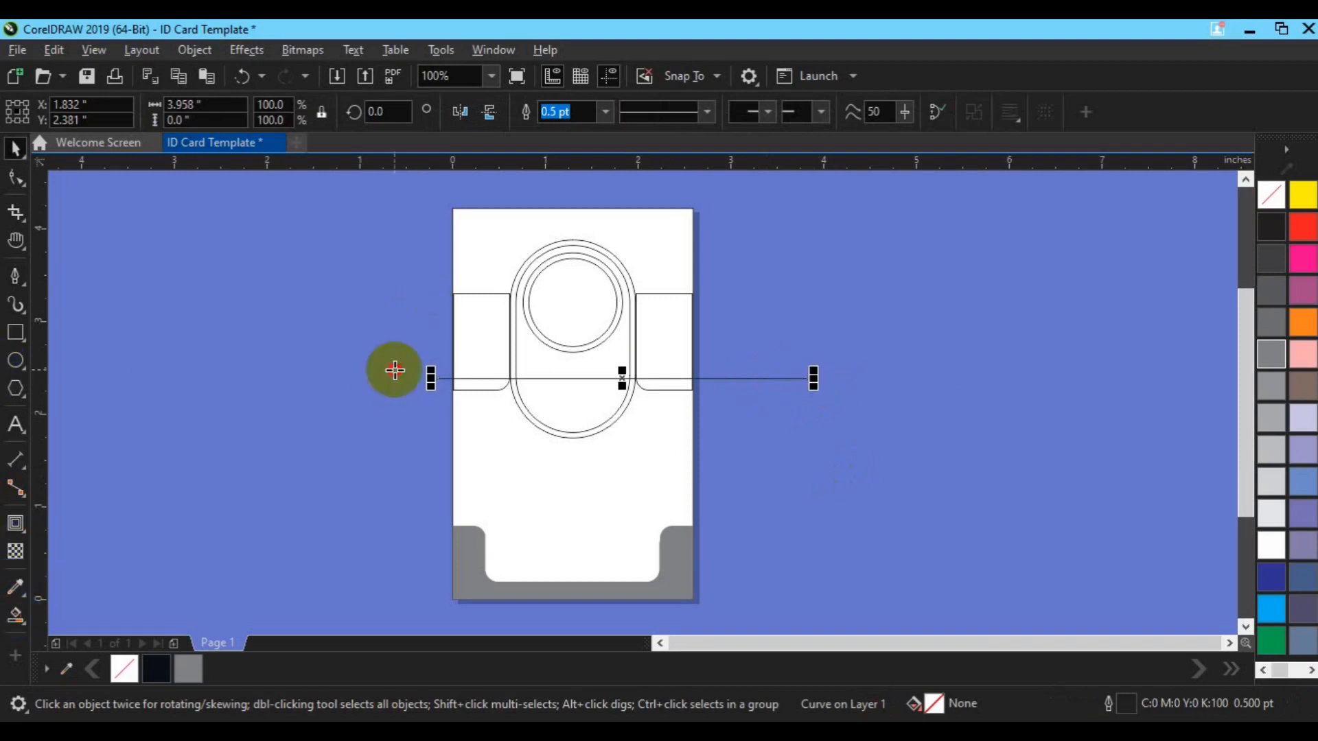
click(501, 250)
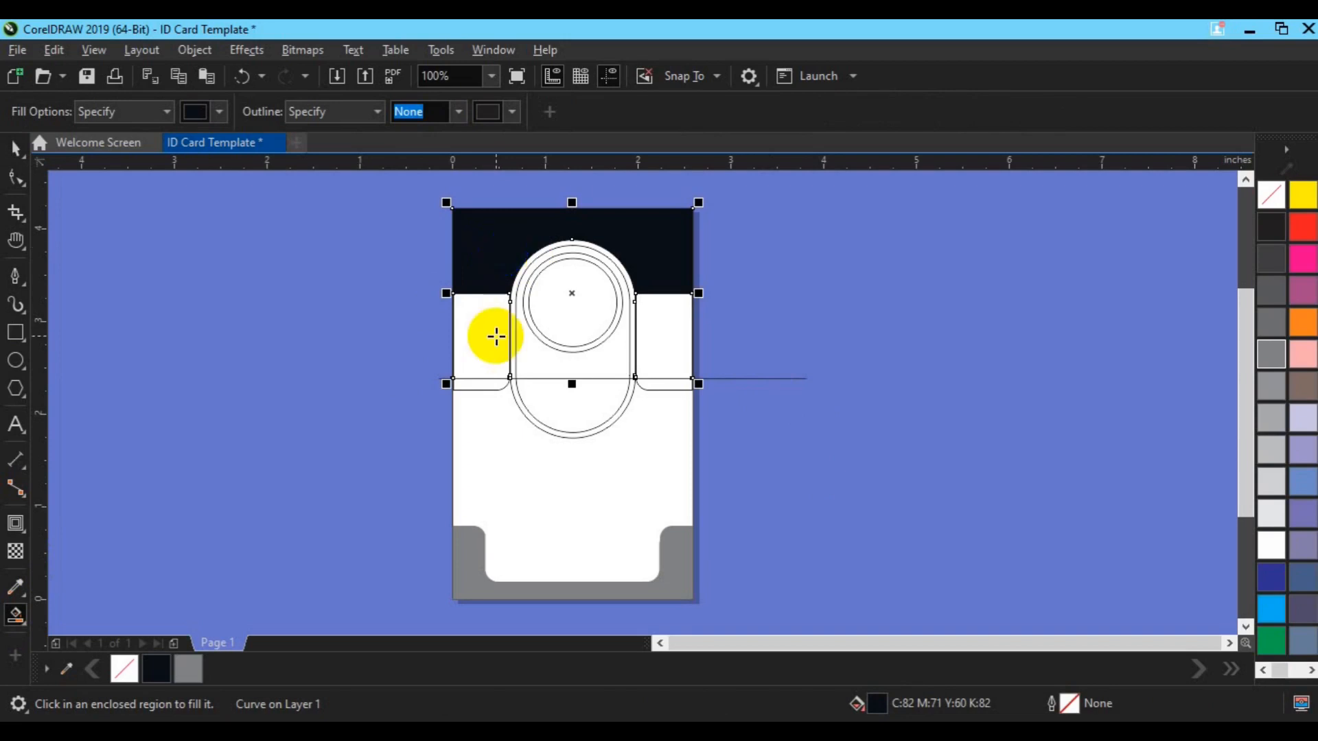
Smart Fill the regions beside the oval dark and weld all three pieces into one grey header
key(space)
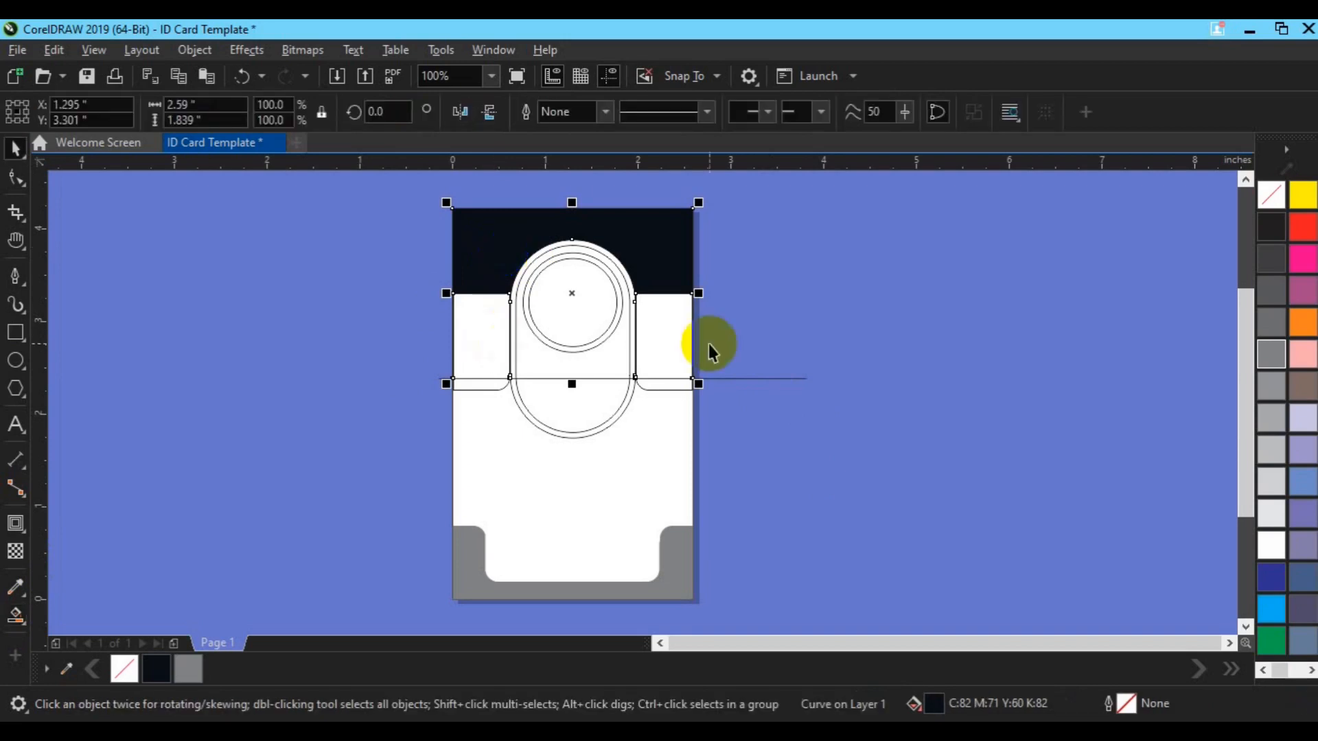
click(740, 378)
key(Escape)
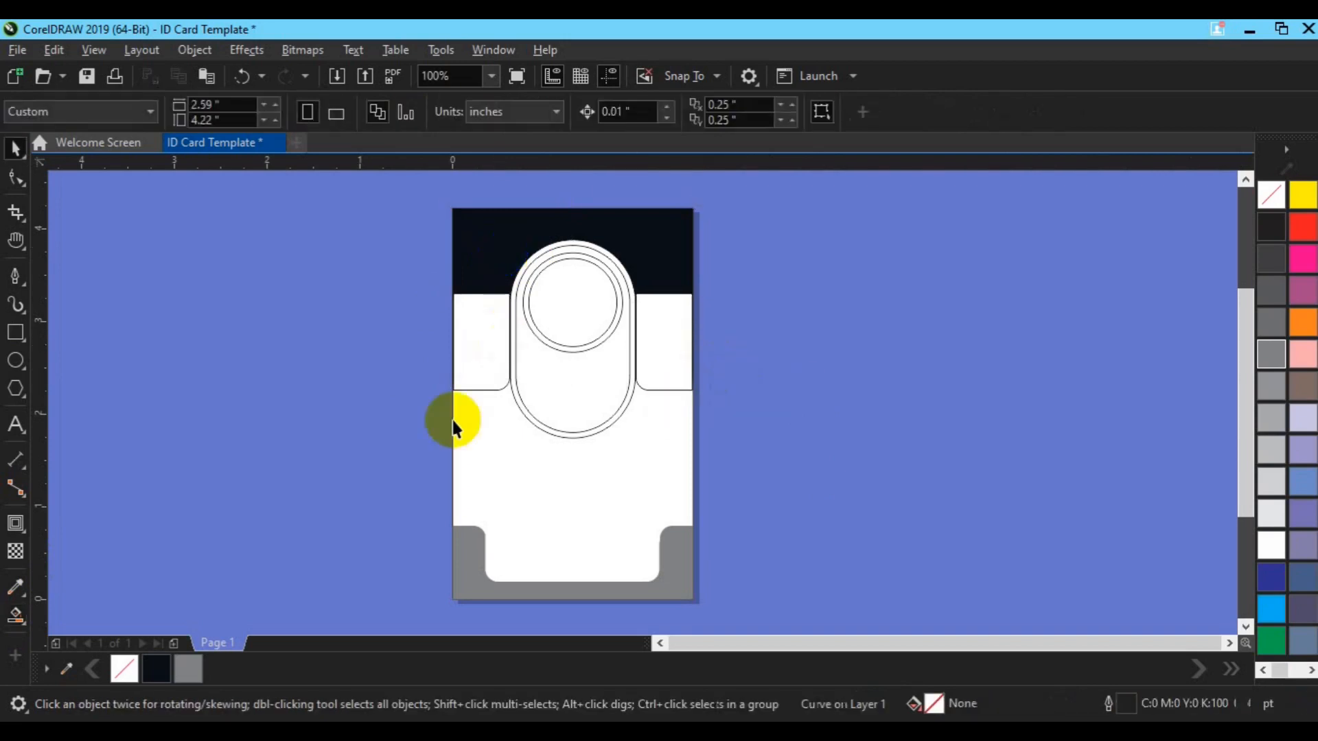
click(17, 588)
click(15, 616)
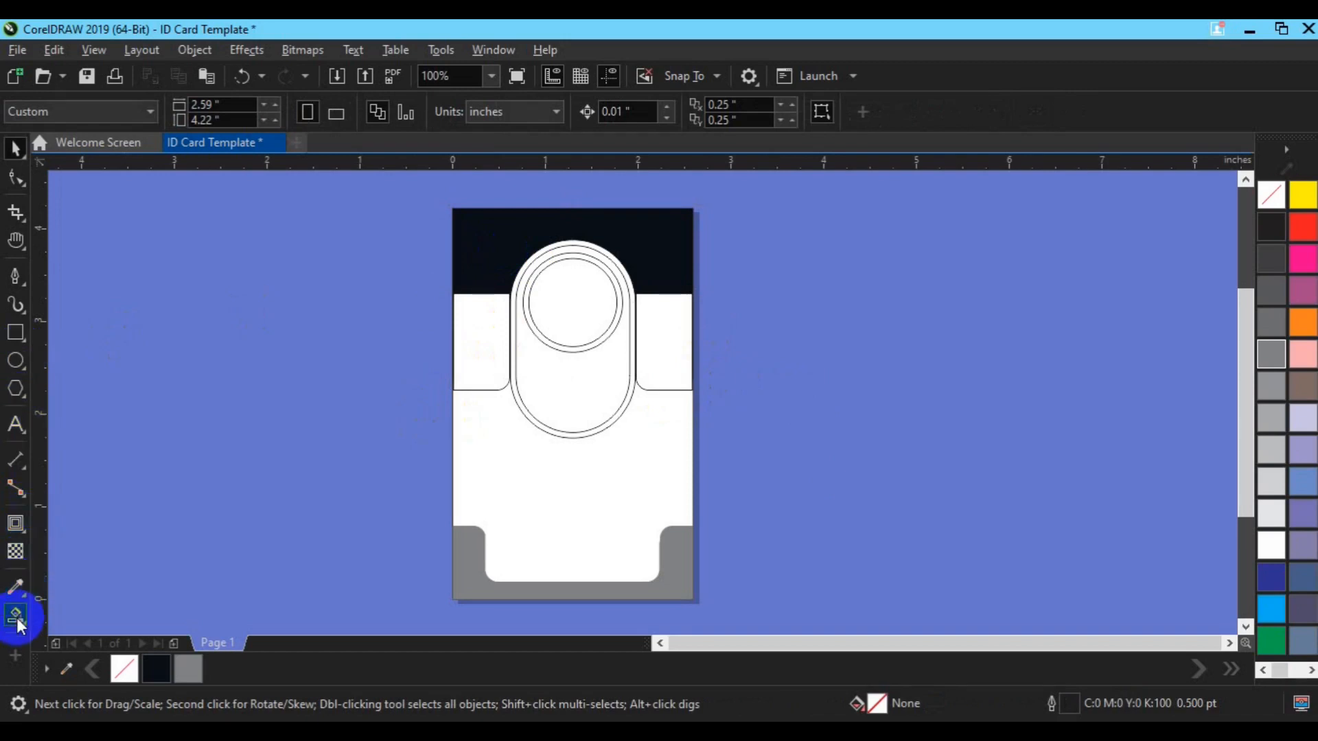
click(498, 317)
click(677, 349)
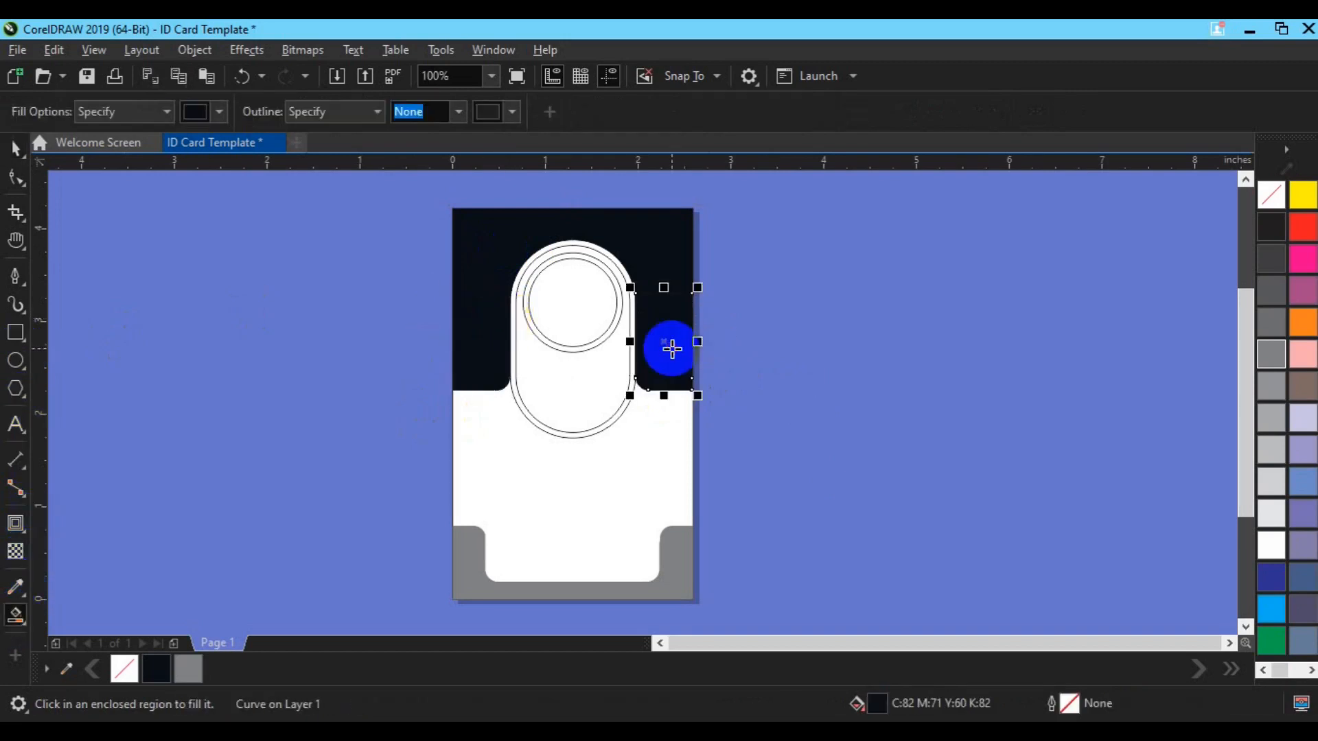
key(space)
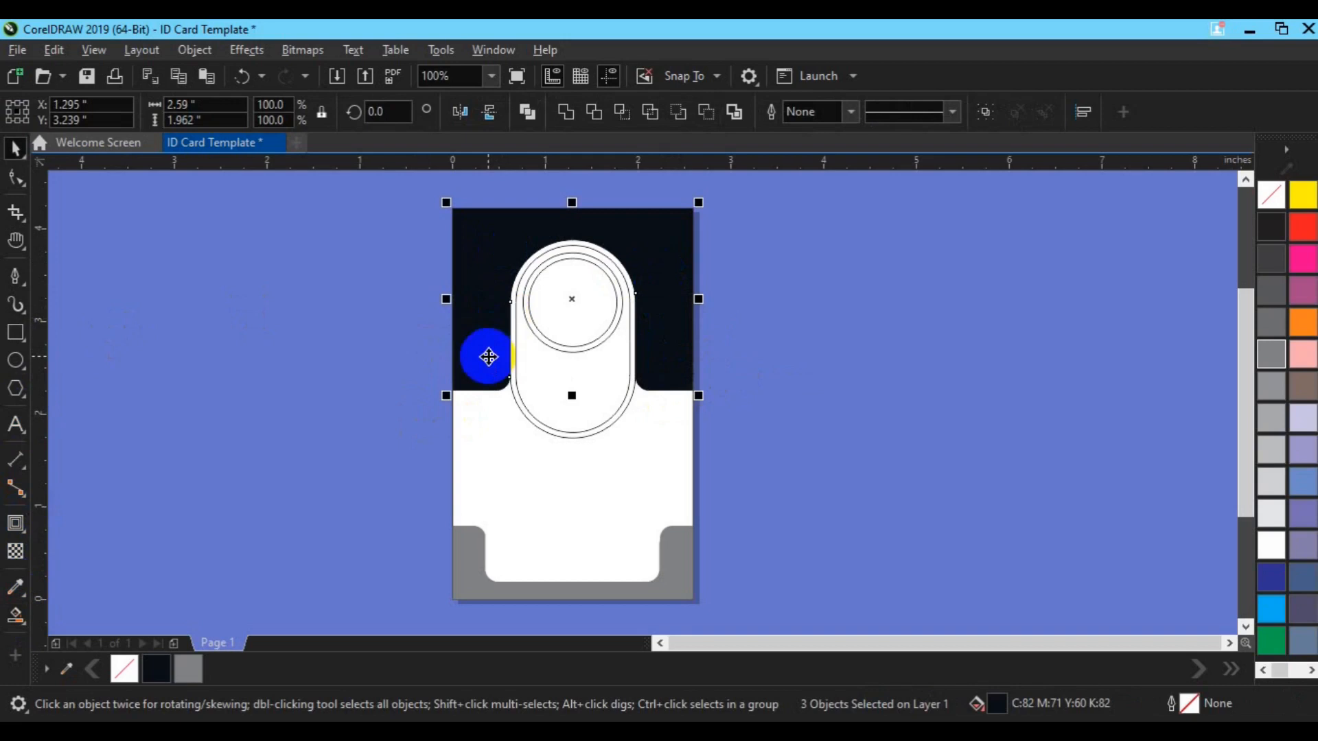
click(566, 116)
click(689, 288)
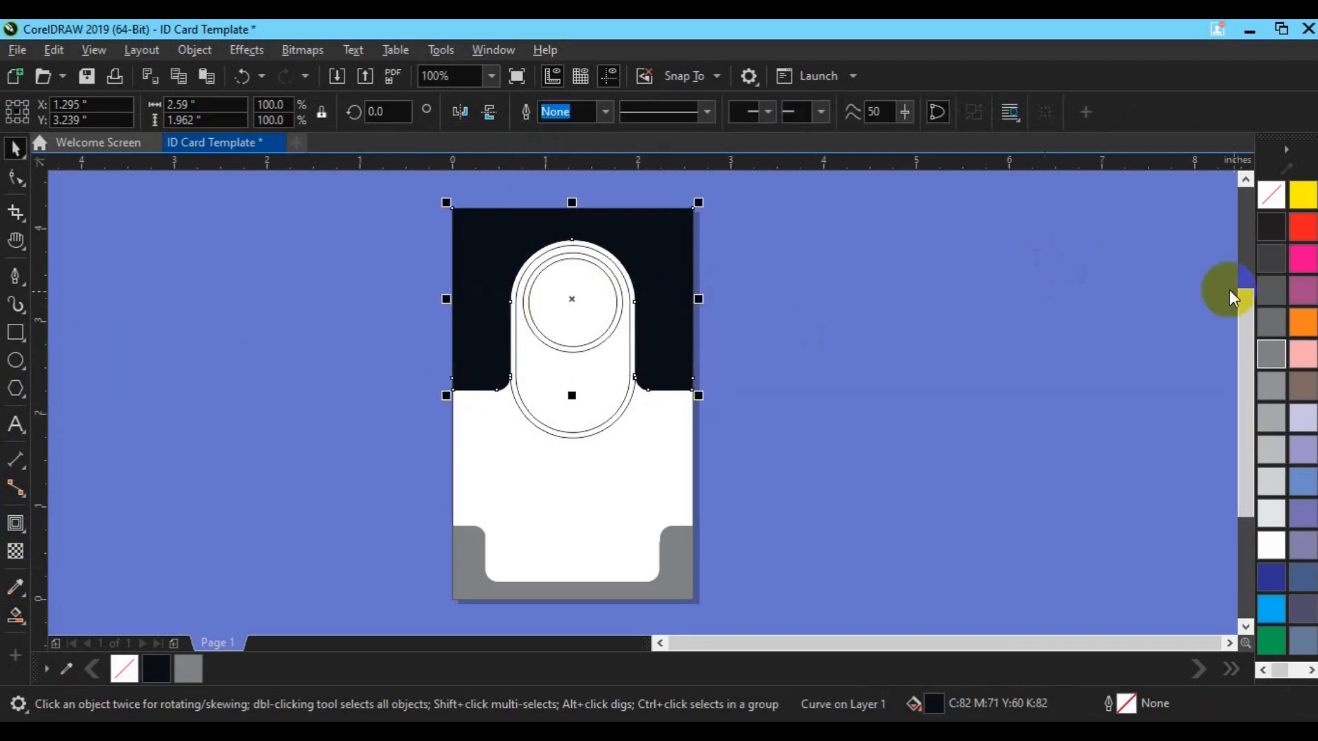
click(1274, 360)
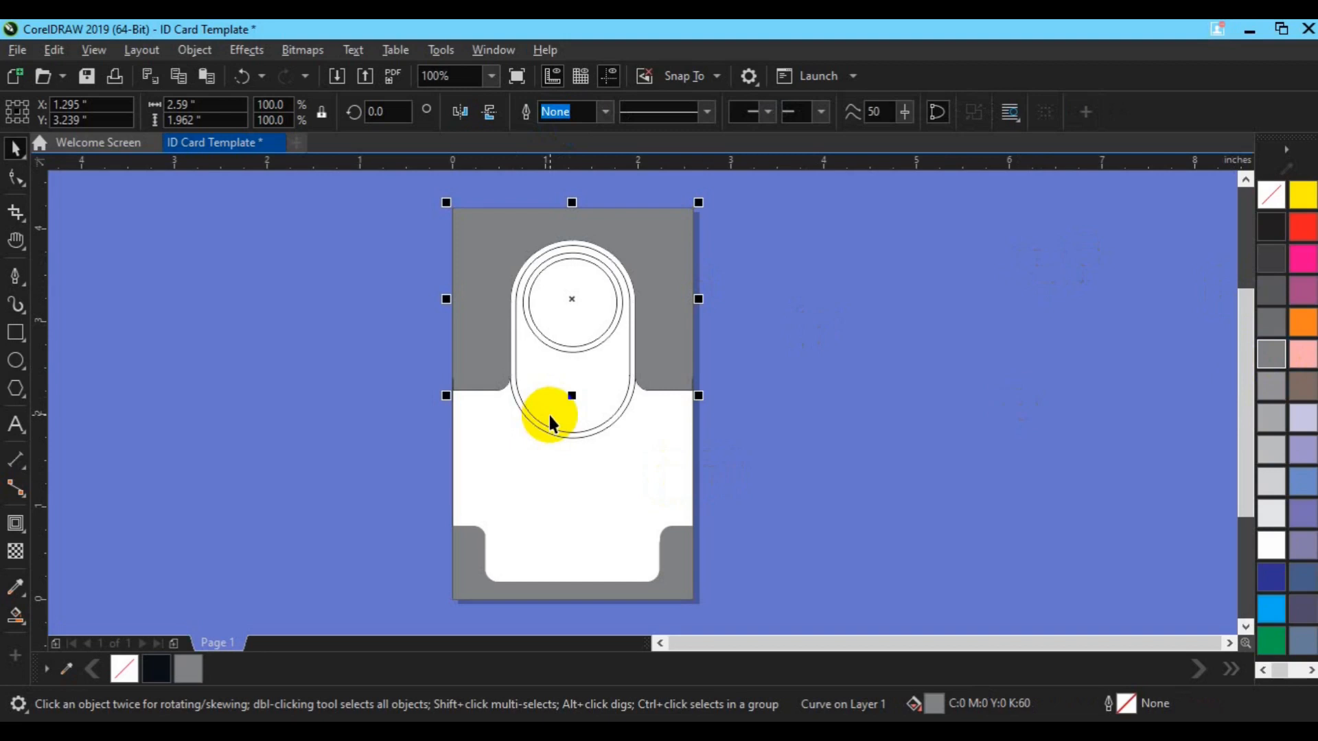
Delete the portrait's oval outline, enlarge the rings slightly, and nudge rings and header down
click(549, 424)
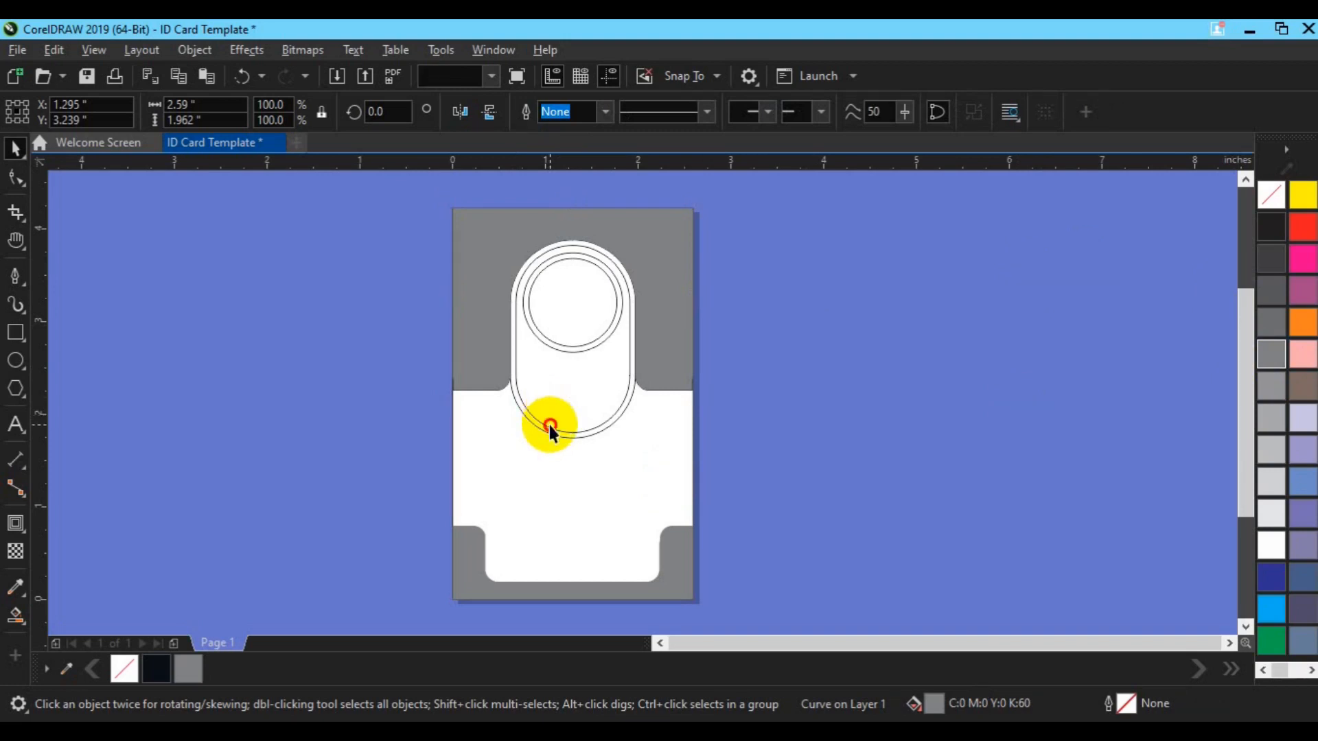
key(Escape)
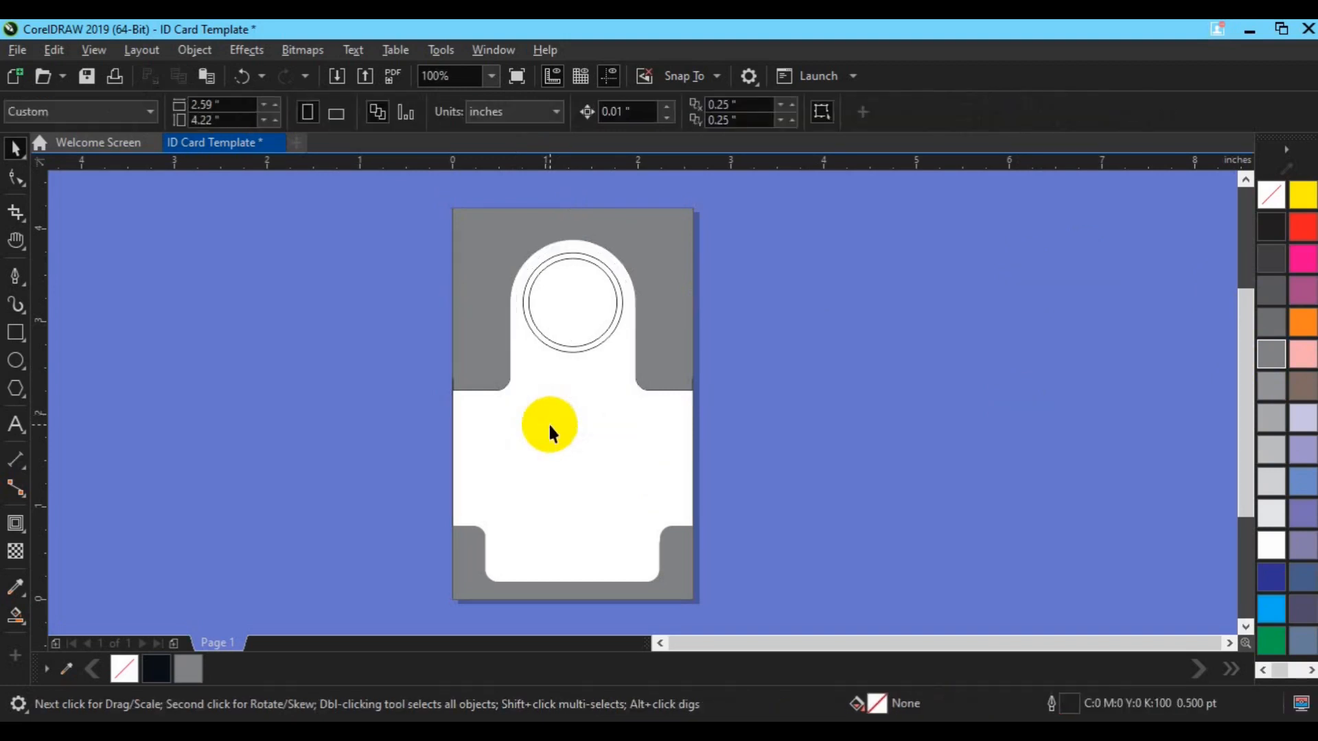
click(602, 336)
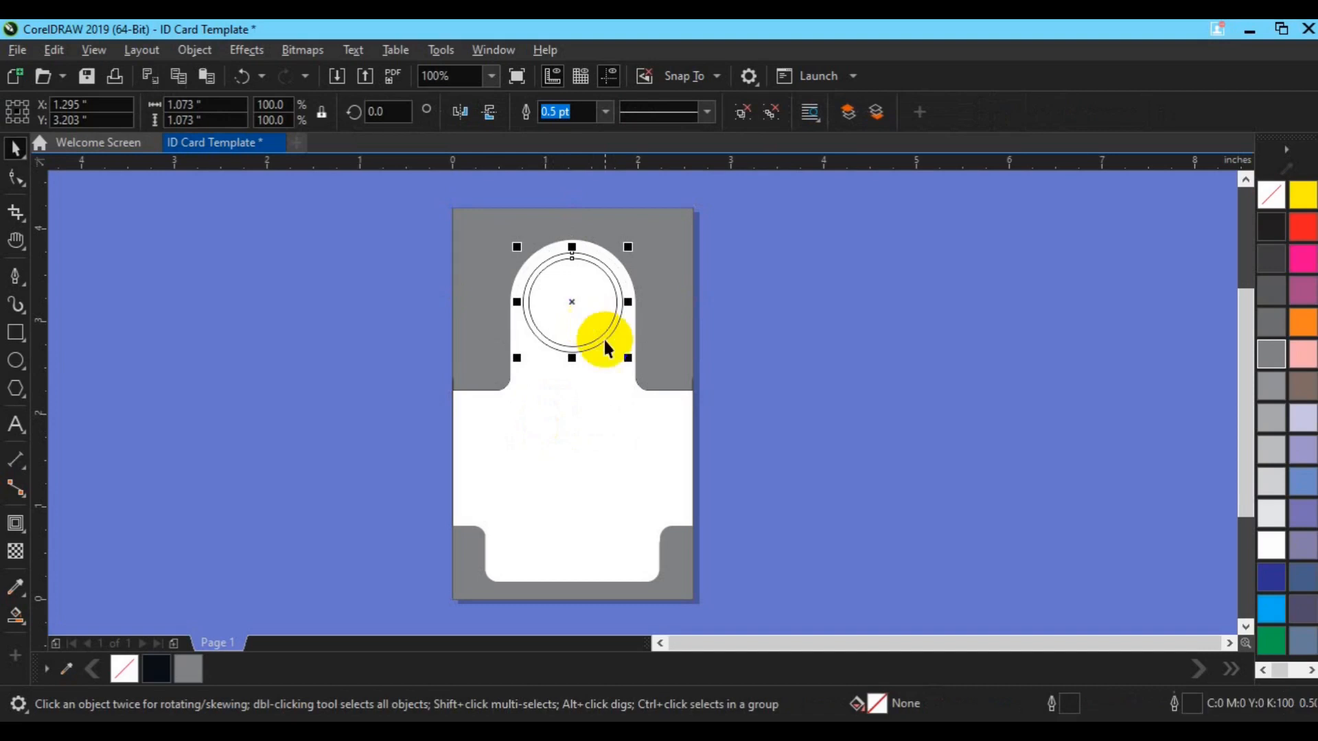
drag(628, 356, 632, 363)
shift+click(680, 375)
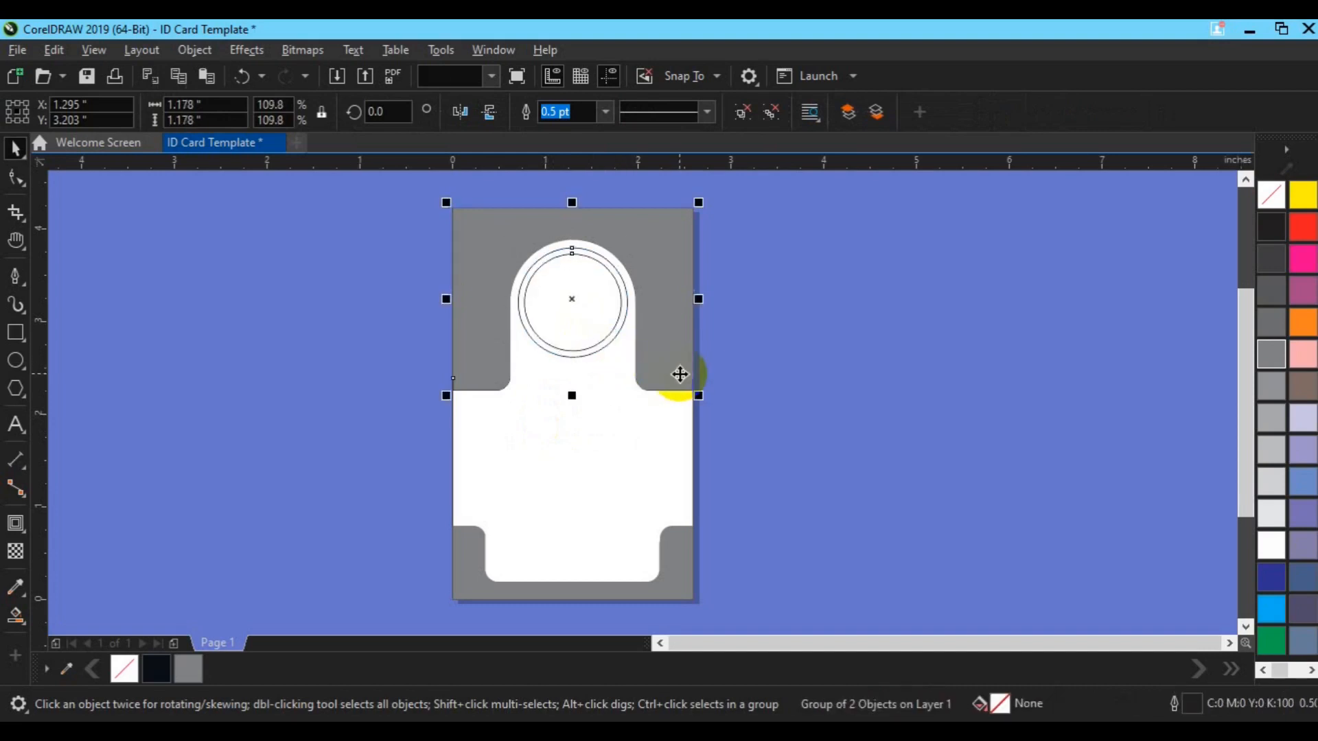
key(Down)
key(Down)
key(Down)
key(Down)
key(Down)
key(Down)
key(Down)
key(Down)
key(Down)
key(Down)
key(Down)
key(Down)
key(Down)
key(Down)
key(Down)
key(Down)
key(Down)
key(Down)
key(Down)
key(Down)
key(Down)
key(Down)
key(Down)
key(Down)
key(Down)
key(Down)
key(Down)
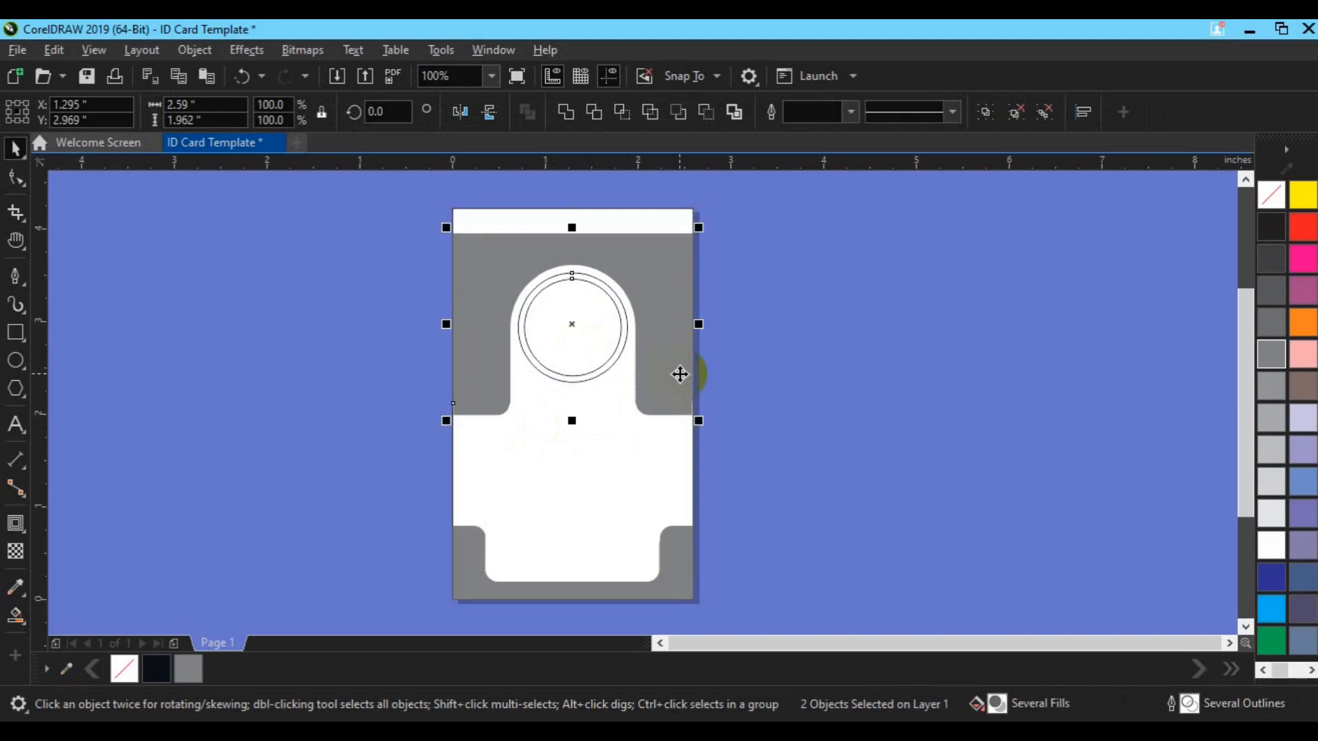
key(Down)
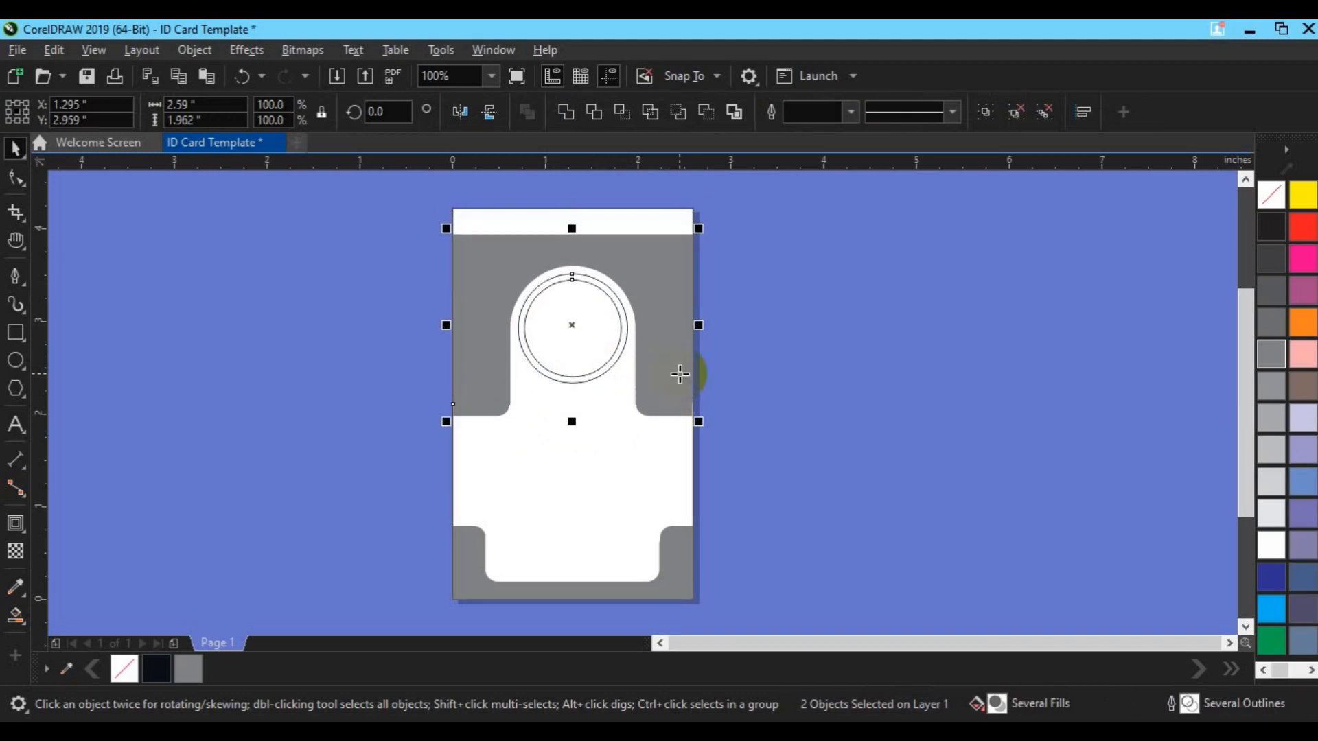
Undo an accidental fill outside the shapes and reselect the grey header
key(space)
click(826, 341)
key(ctrl+z)
key(space)
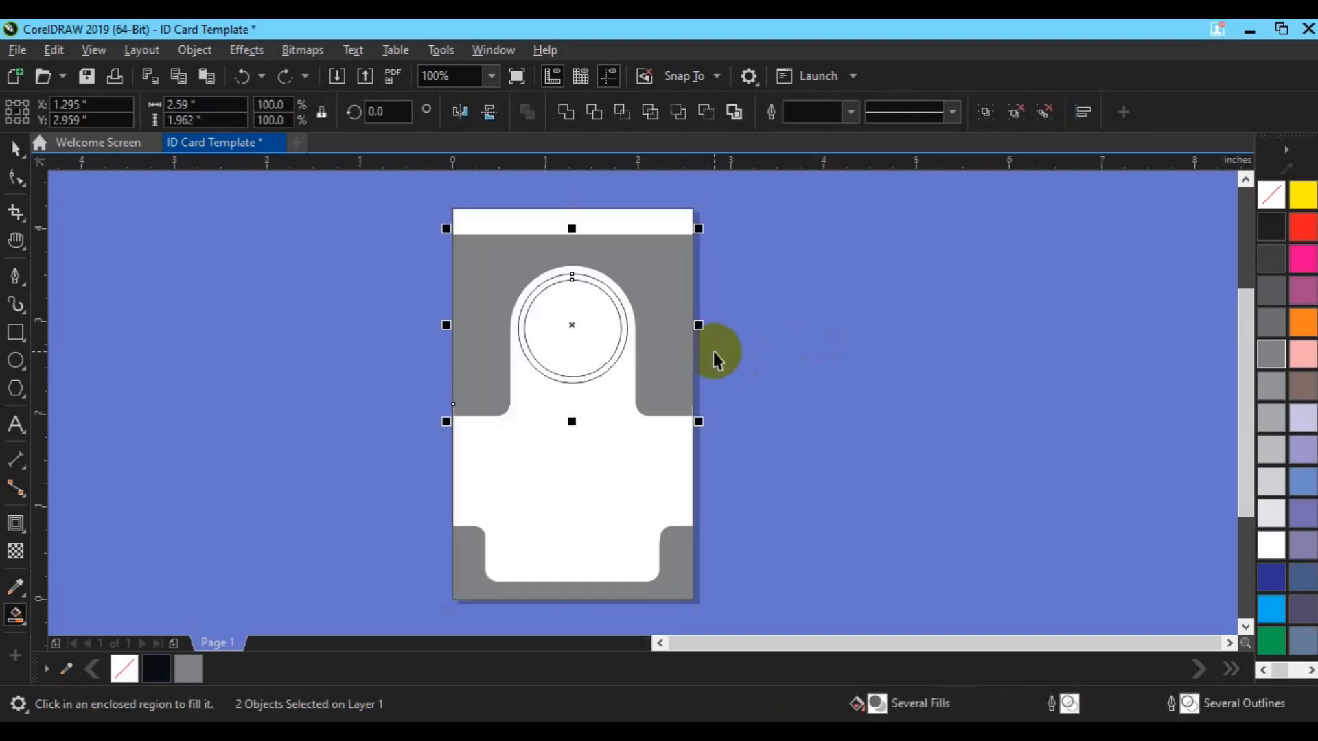
click(783, 352)
click(666, 309)
click(17, 179)
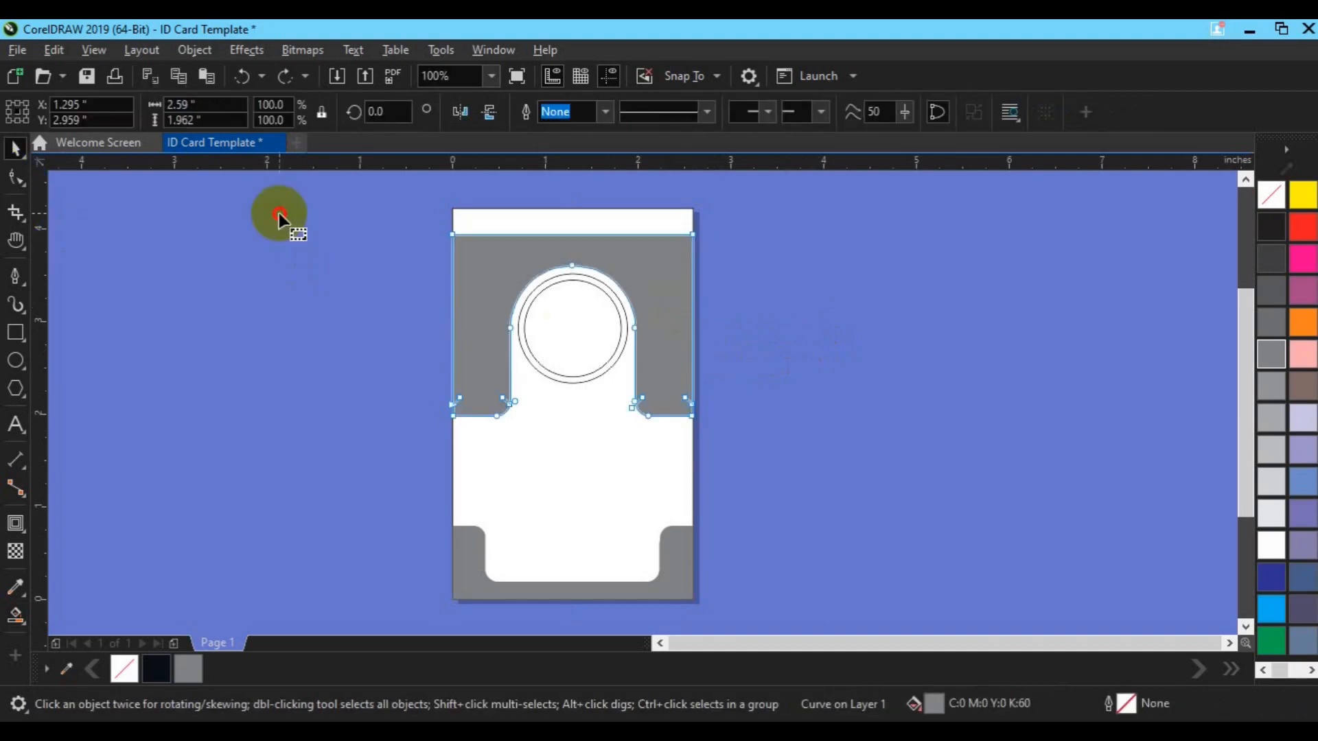
Raise the header's two top corner nodes up to the card's top edge
drag(407, 208, 726, 243)
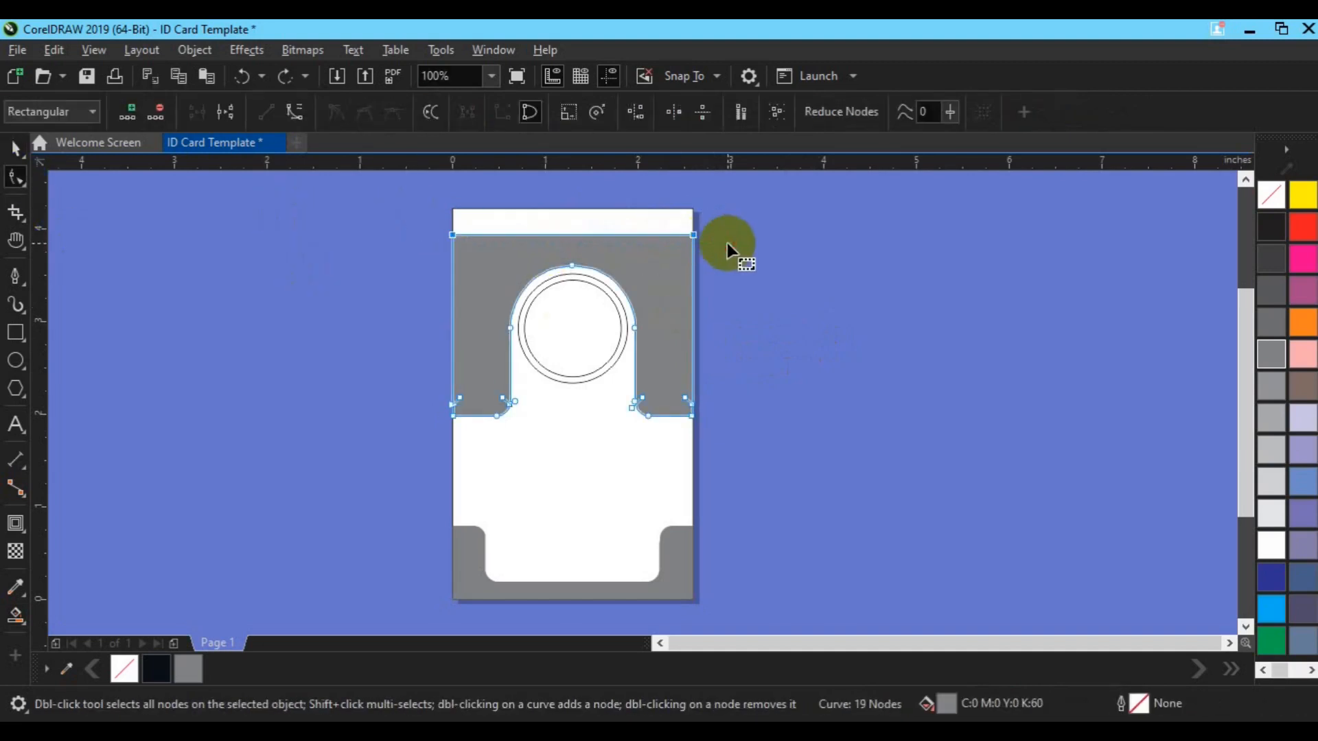
key(Up)
key(Up)
key(Up)
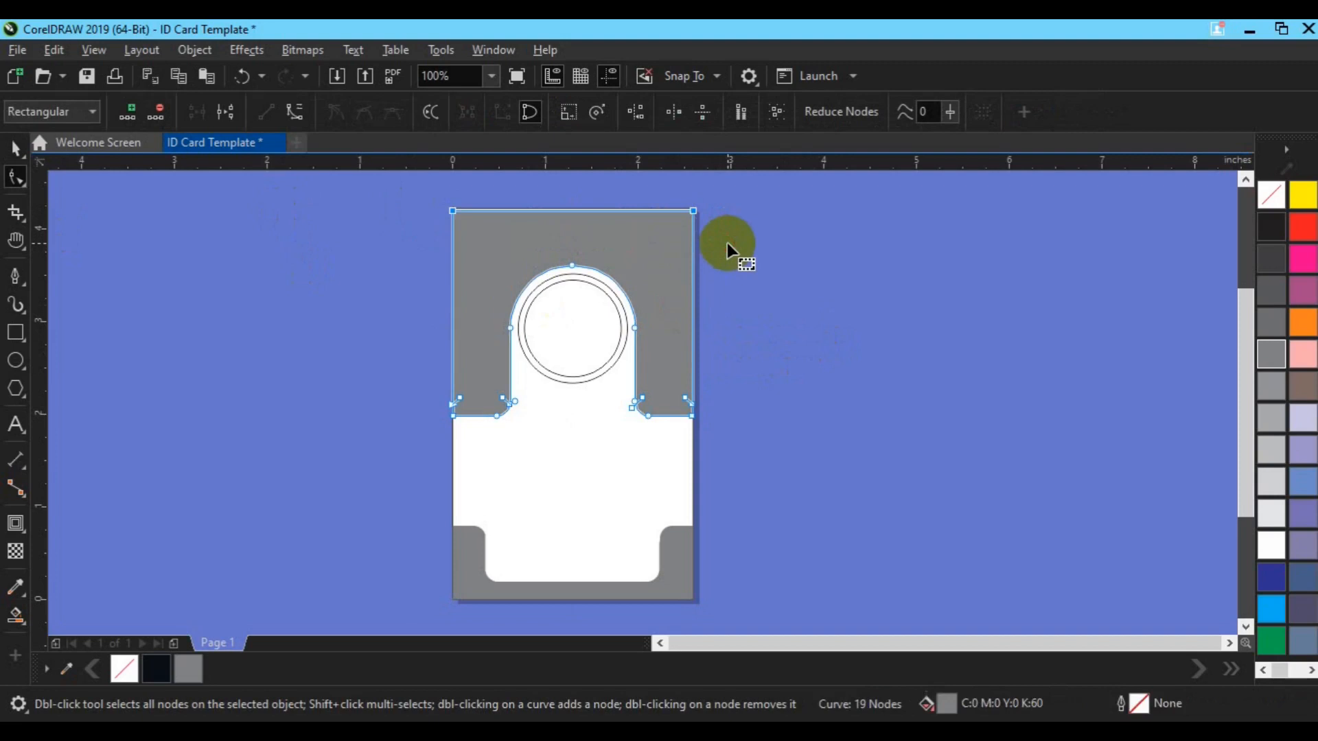
key(space)
click(794, 318)
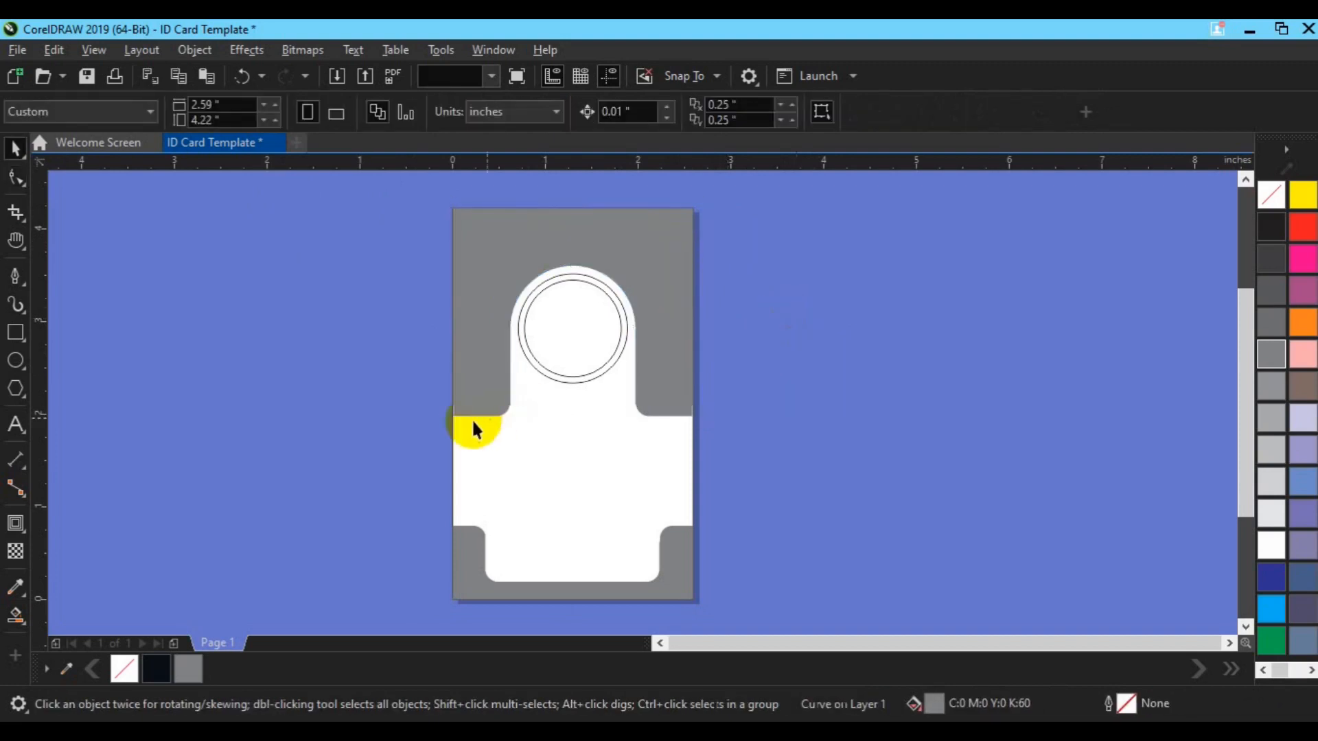
click(307, 496)
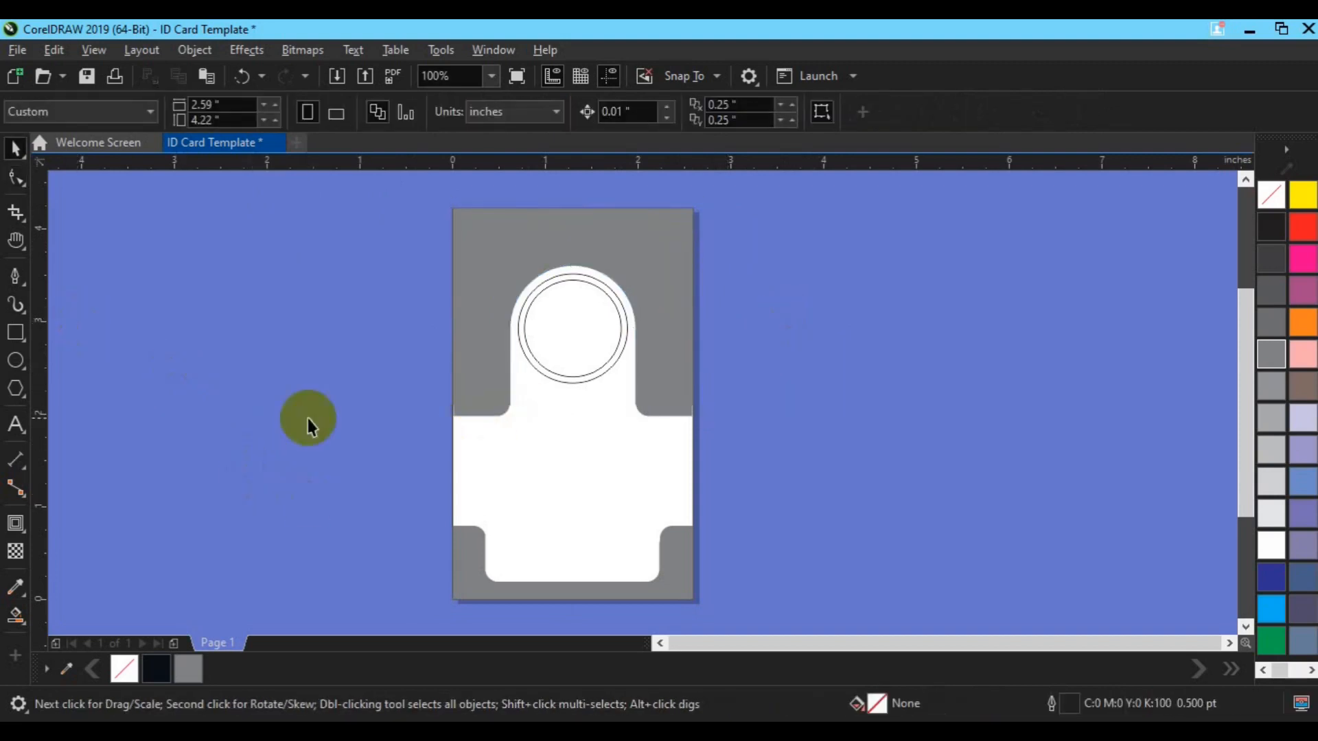
Remove the extra nodes at the header's left and right notches
click(474, 410)
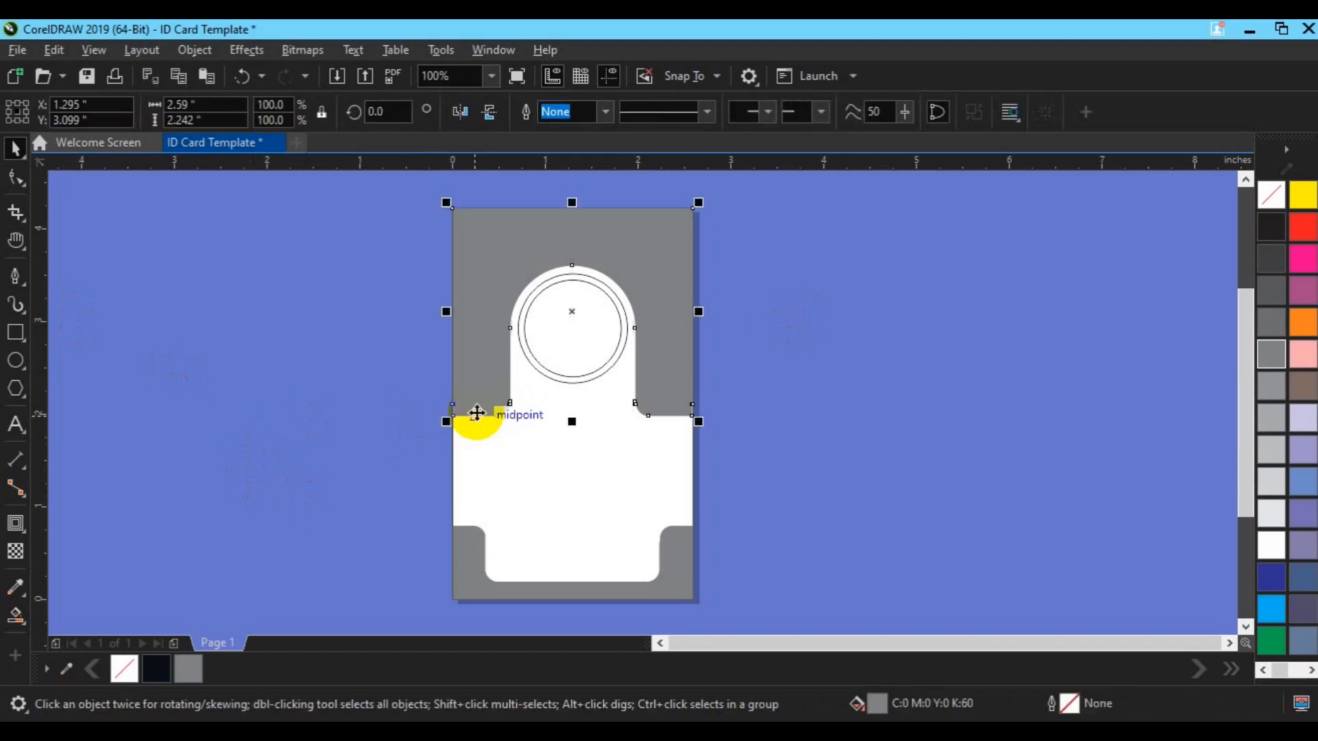
click(15, 177)
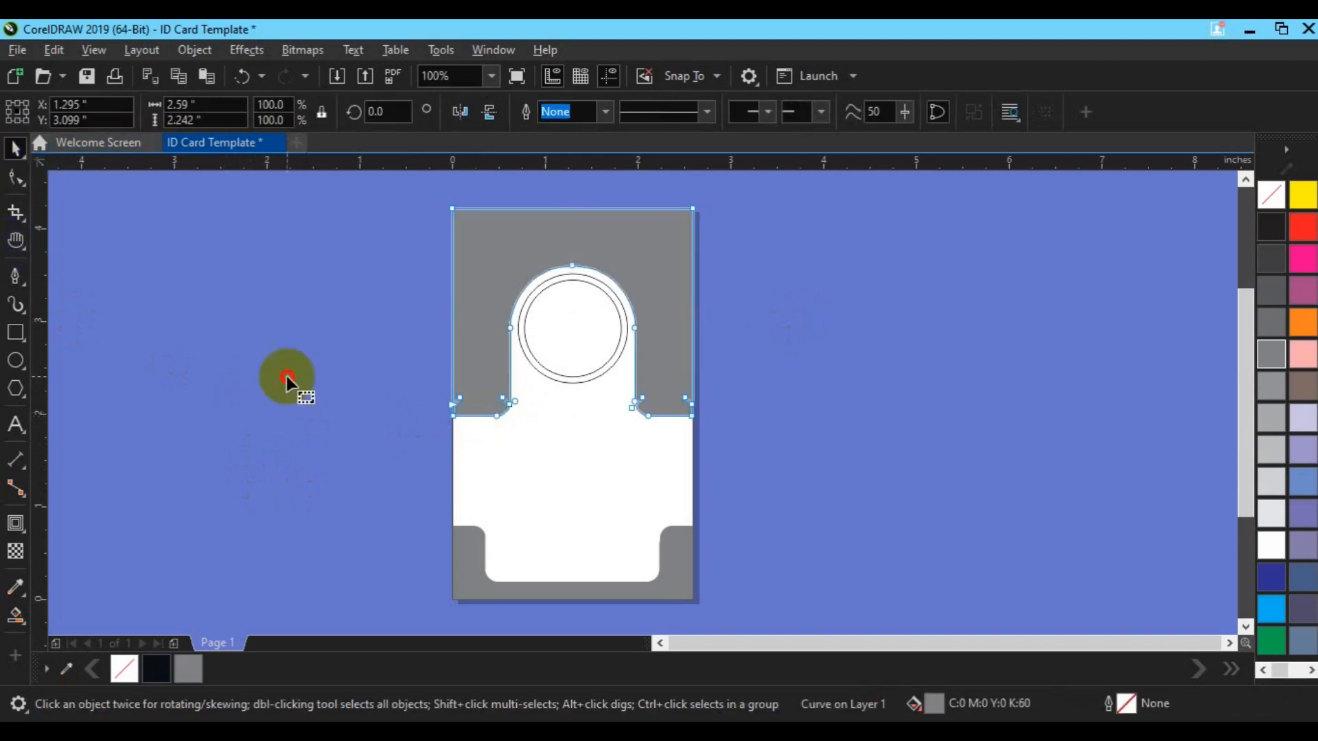
double_click(459, 398)
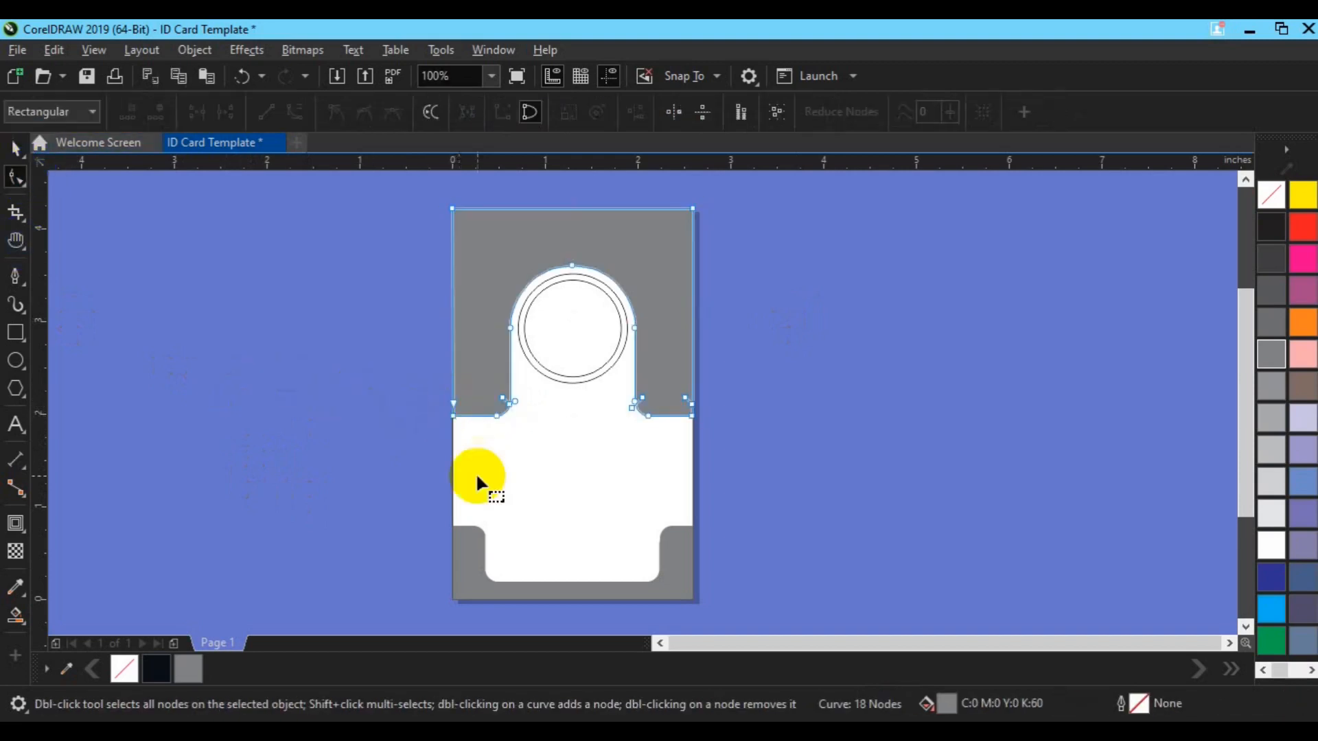
double_click(686, 398)
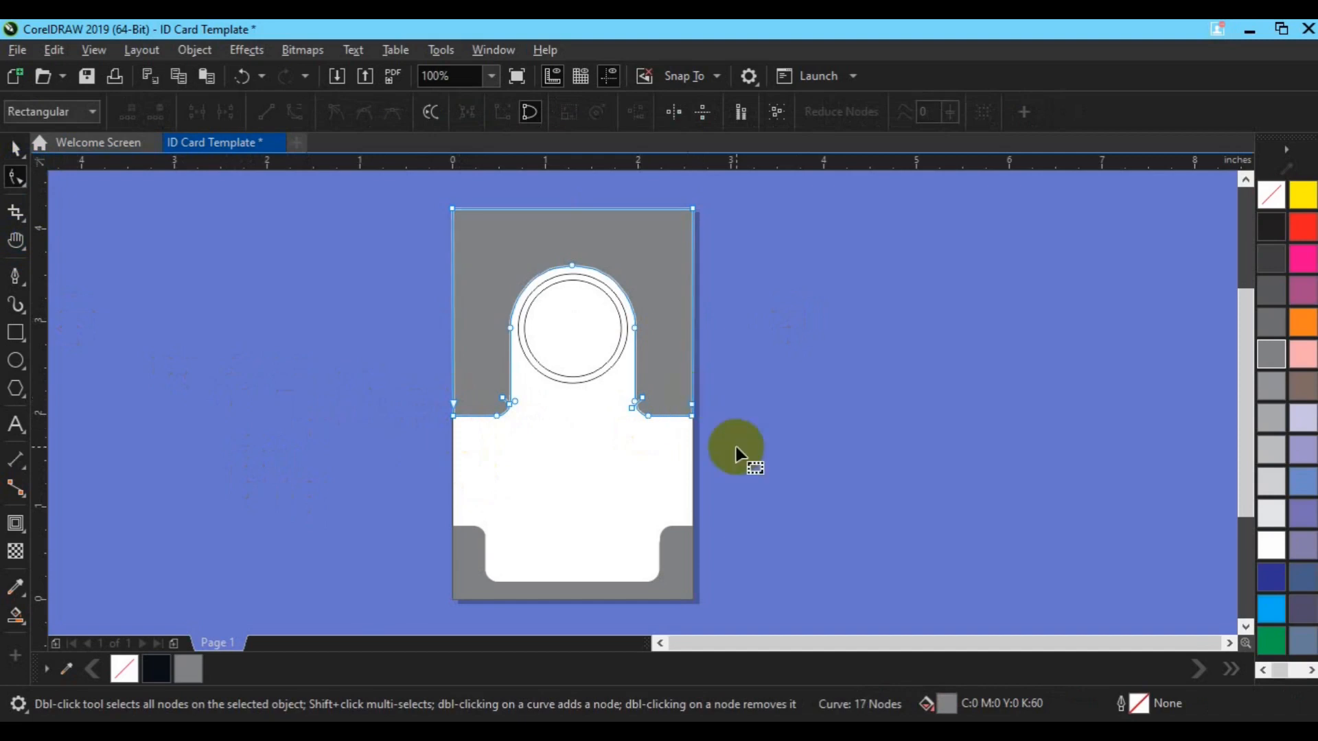
key(space)
click(757, 457)
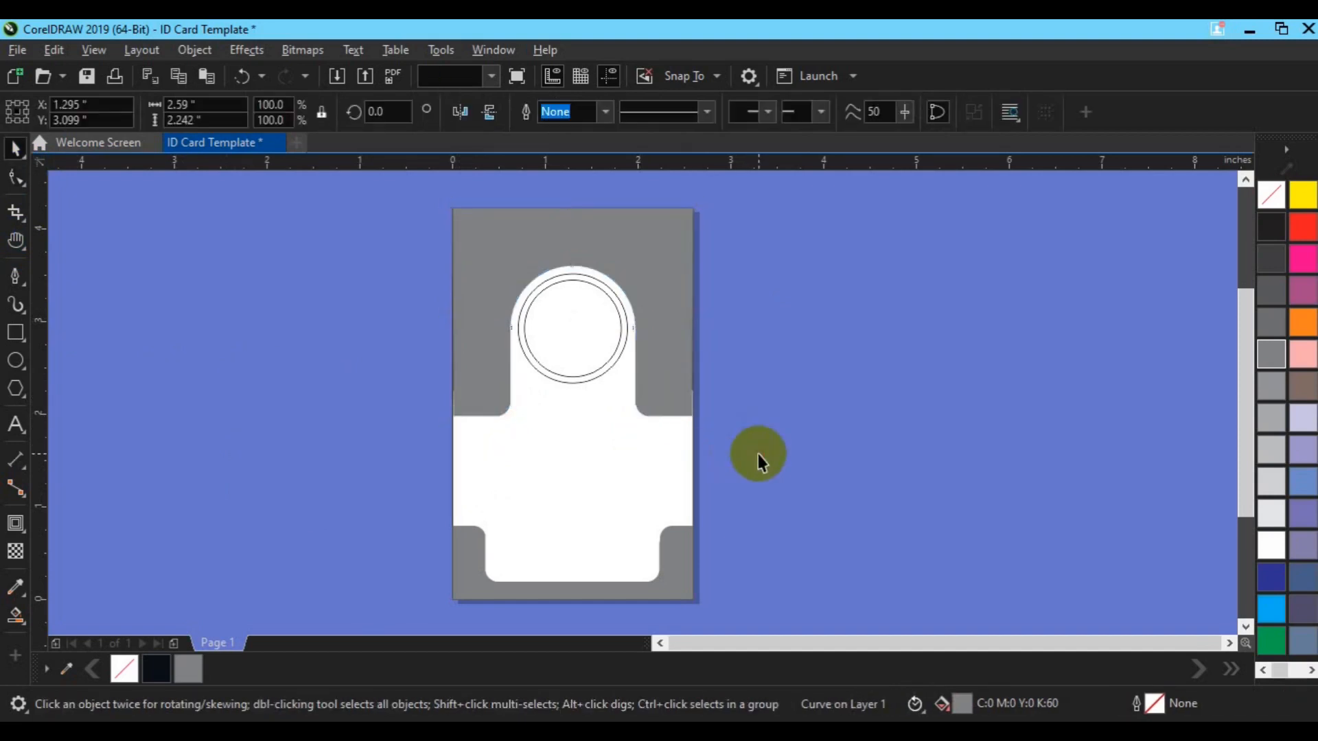
Center-align the grey frame on the white card
drag(476, 324, 533, 321)
click(473, 350)
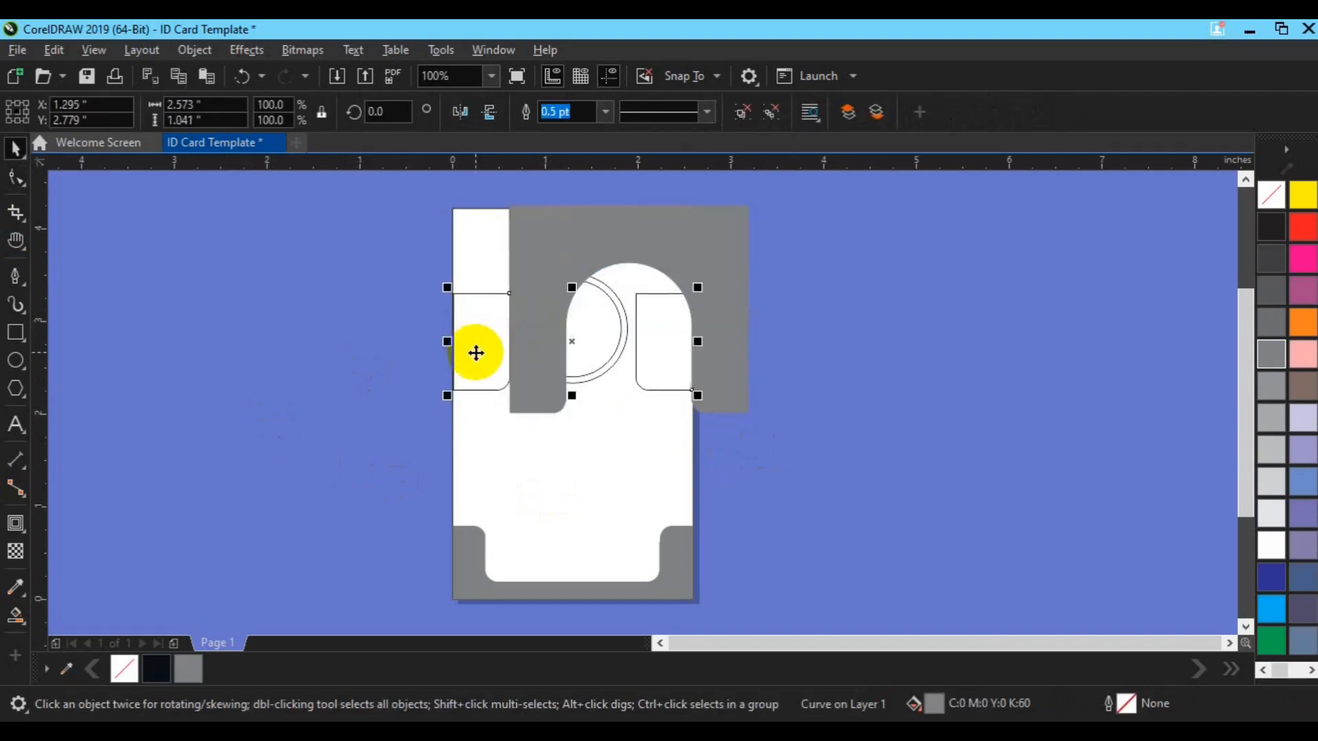
click(526, 371)
shift+click(506, 476)
key(c)
click(714, 480)
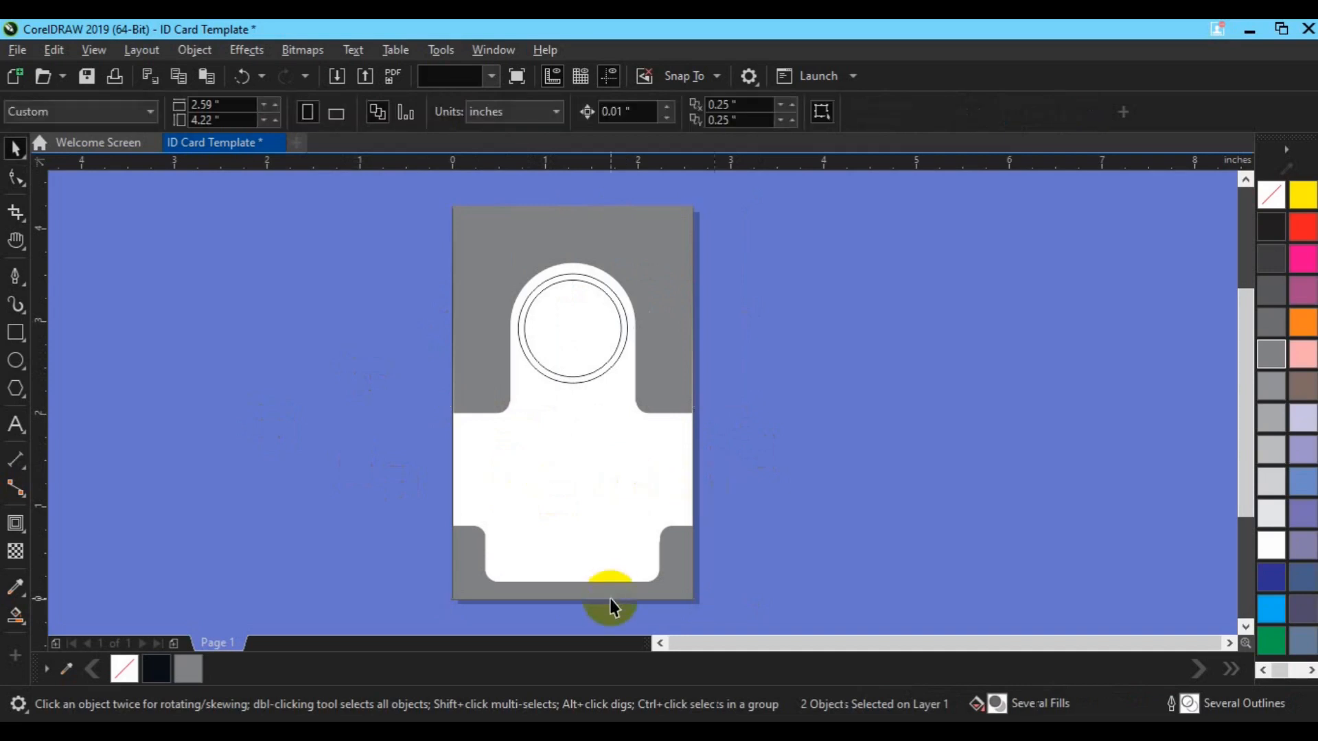
click(618, 598)
drag(618, 598, 718, 565)
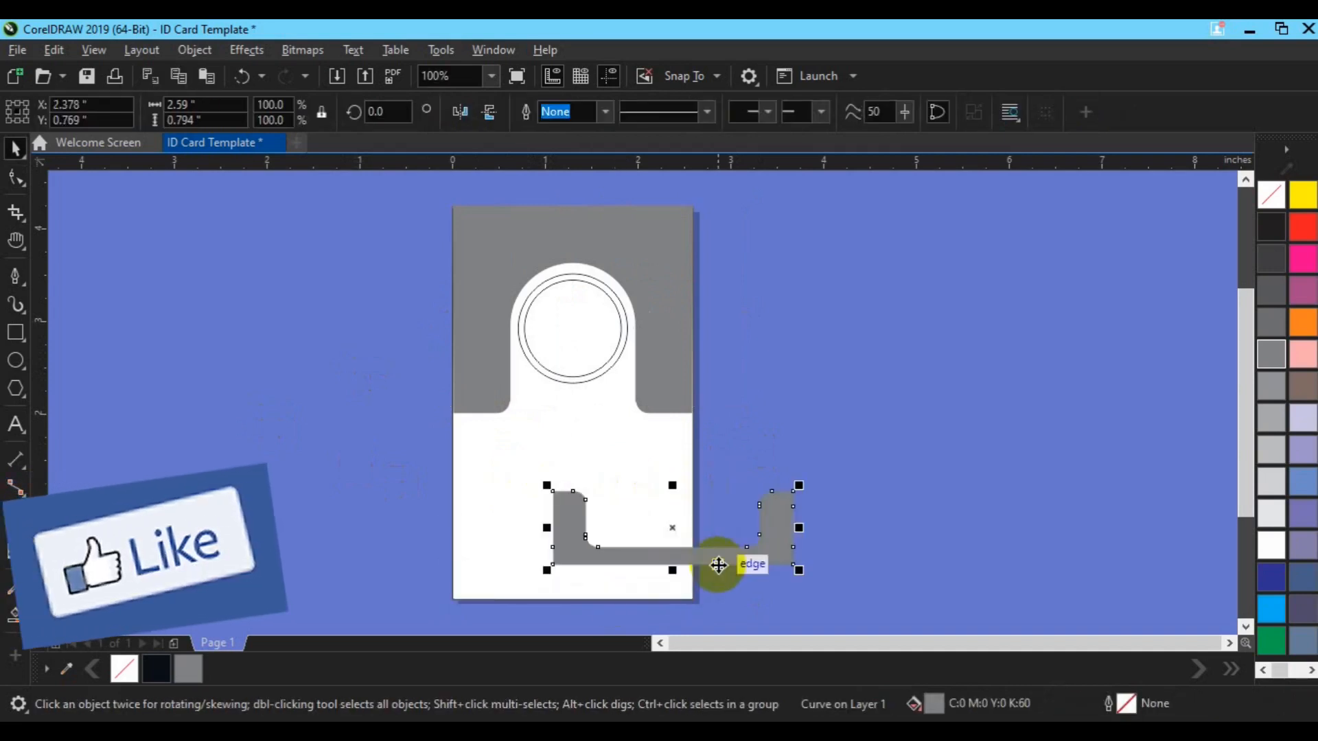
key(ctrl+z)
click(829, 515)
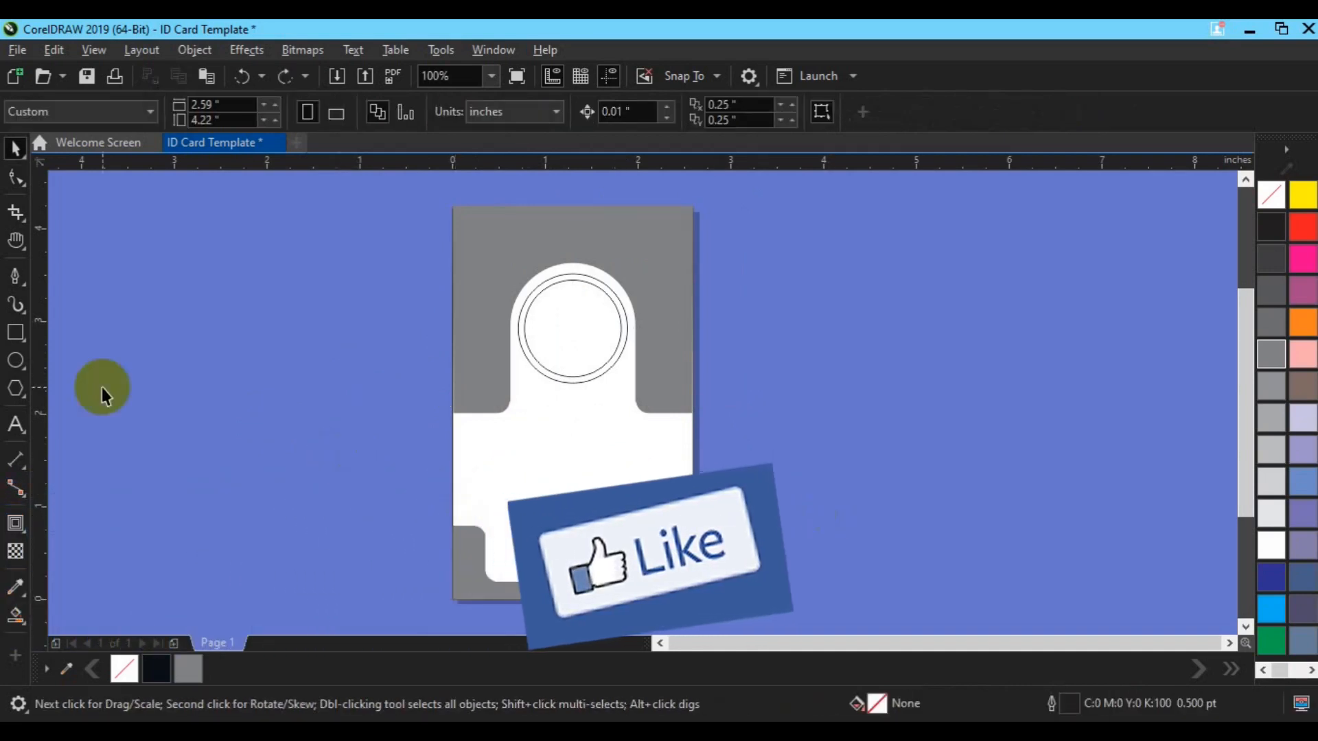
Smart Fill the white card body and the ring around the portrait dark navy
click(15, 615)
click(544, 499)
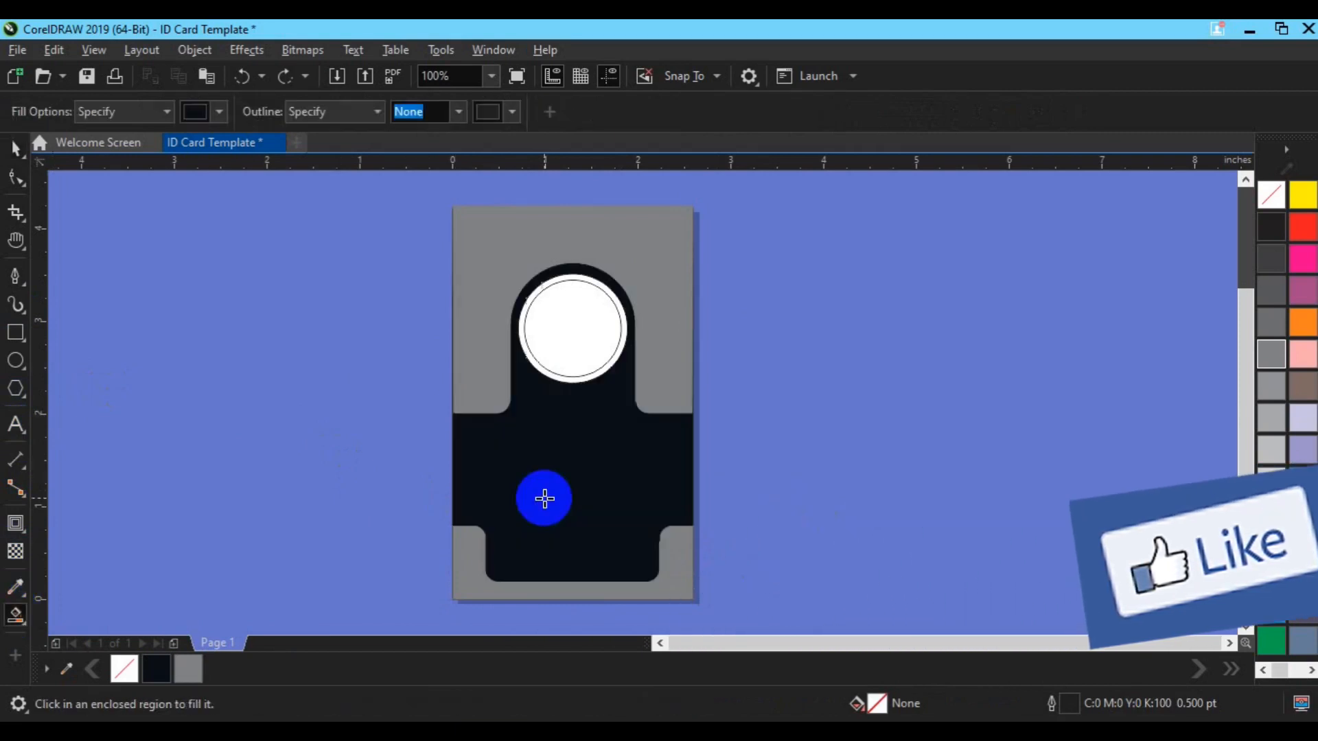
click(793, 534)
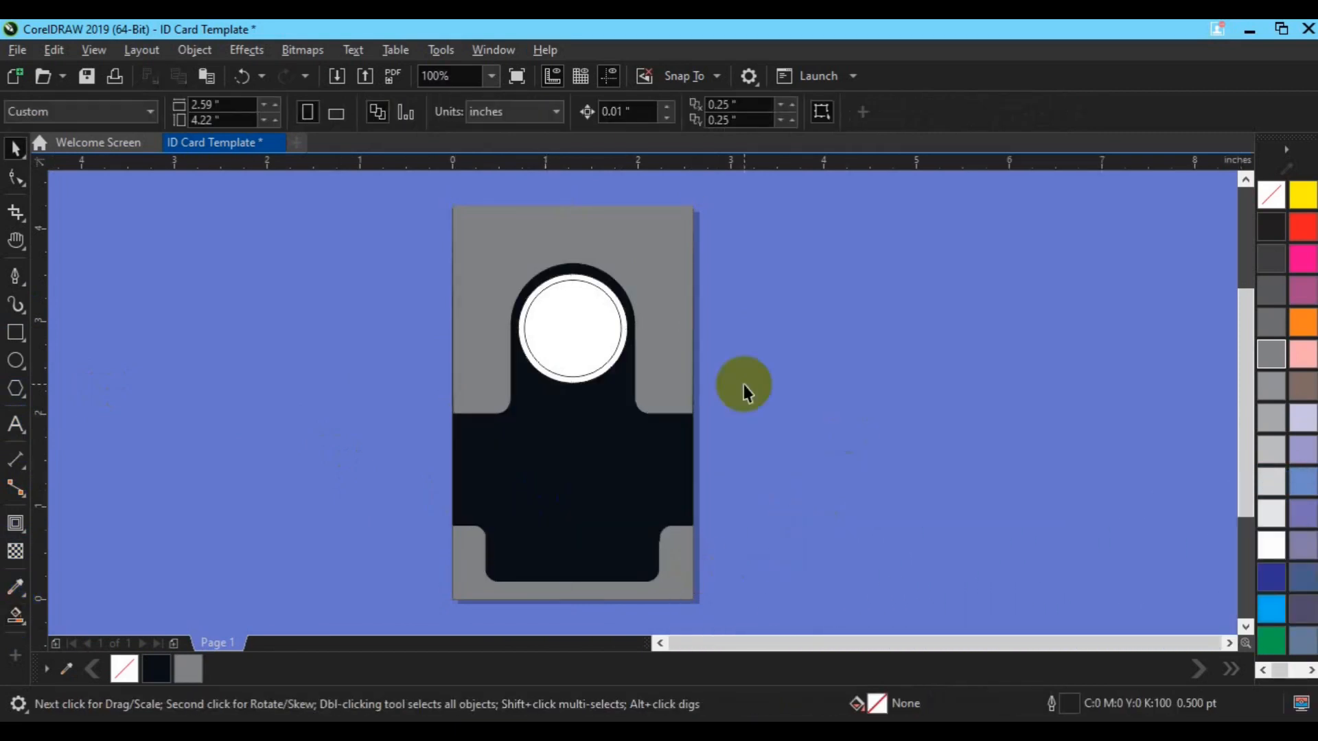
click(15, 615)
click(517, 383)
click(547, 374)
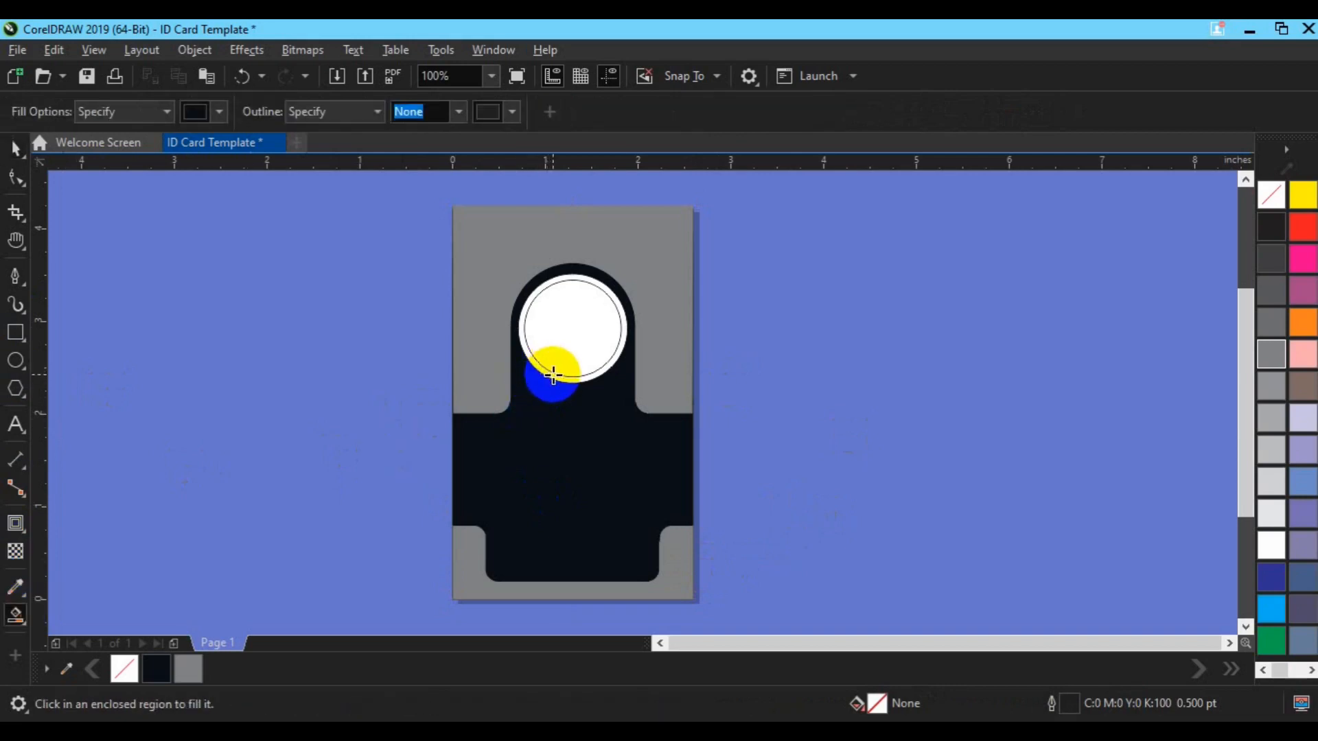
Colour the portrait ring light grey
key(space)
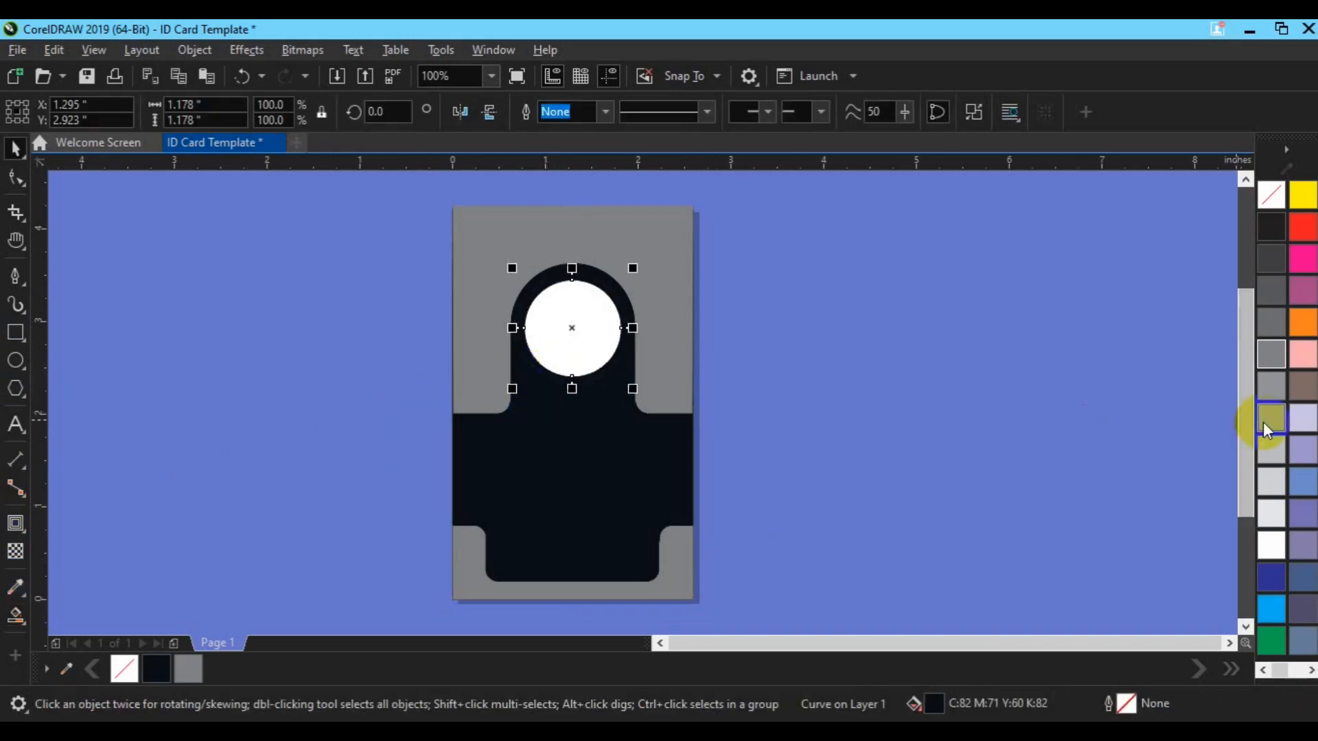
click(1264, 421)
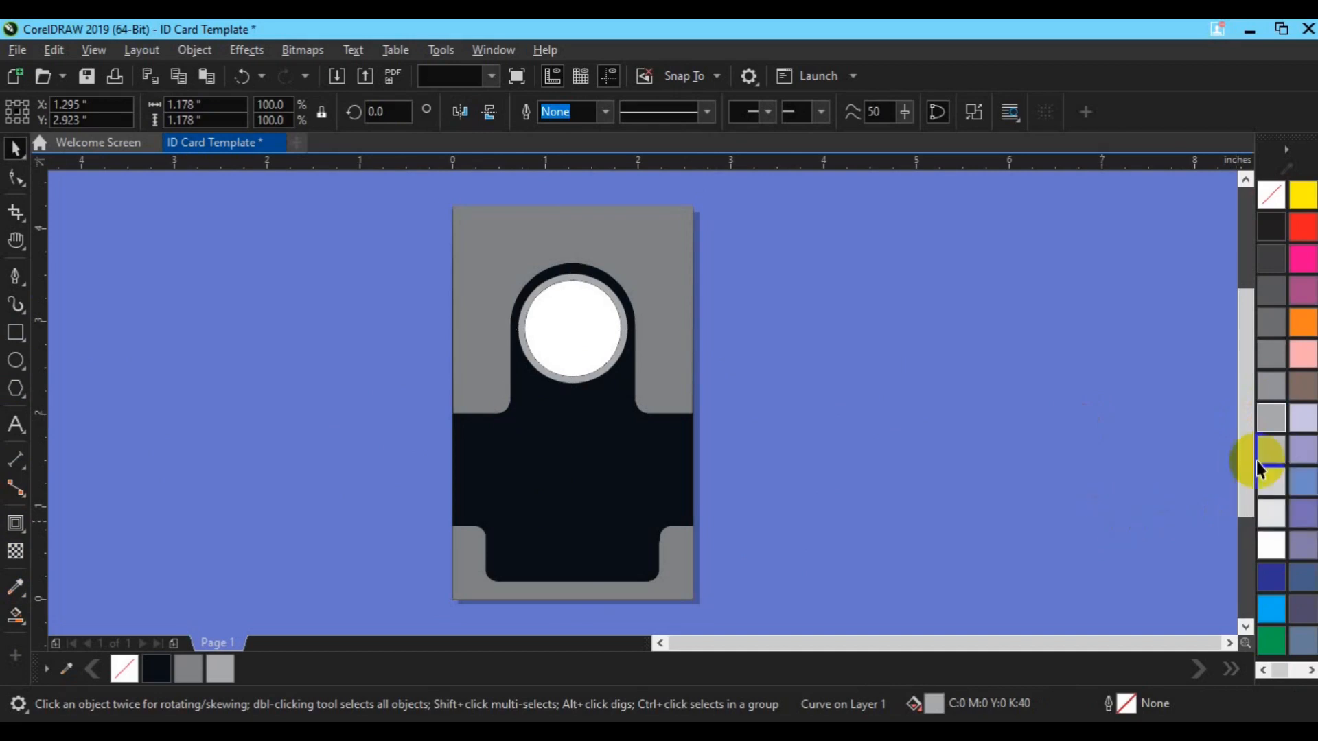
key(Escape)
click(590, 379)
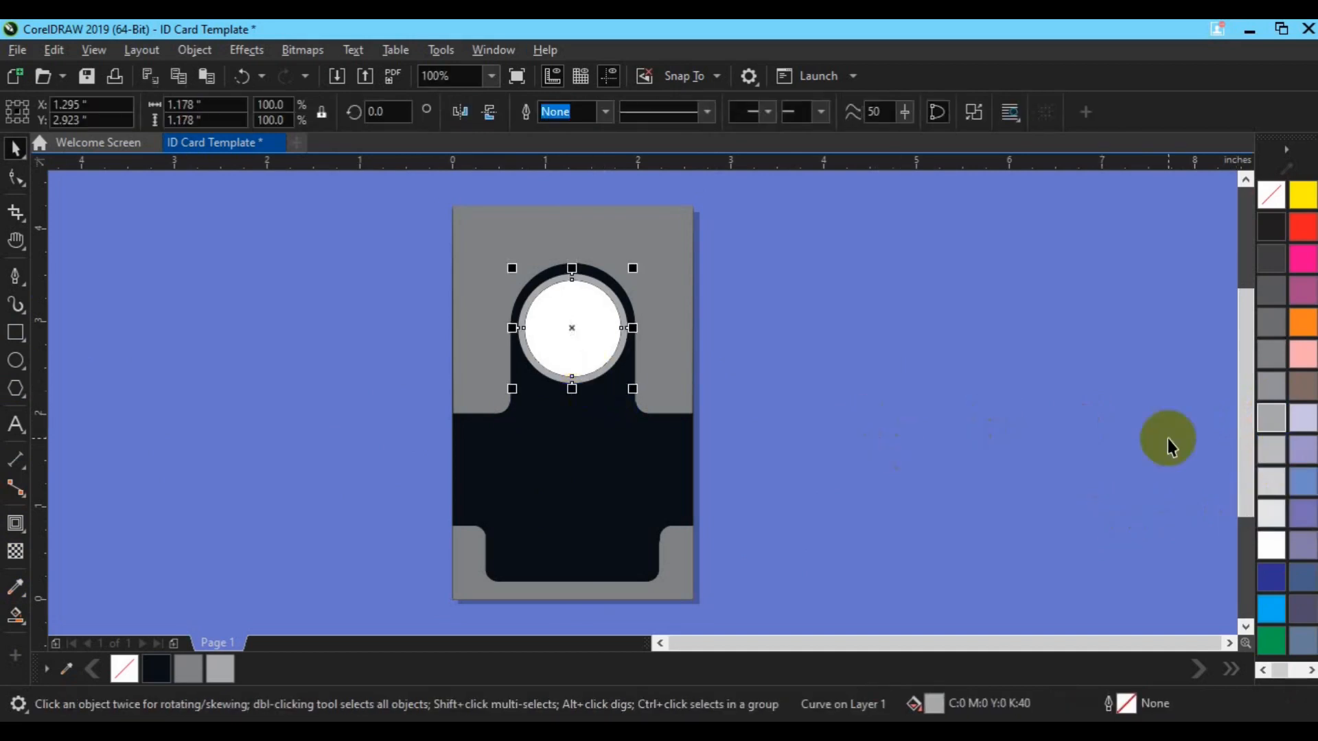
click(1274, 490)
Smart Fill the inner portrait circle dark navy
drag(414, 206, 685, 435)
click(796, 400)
click(590, 348)
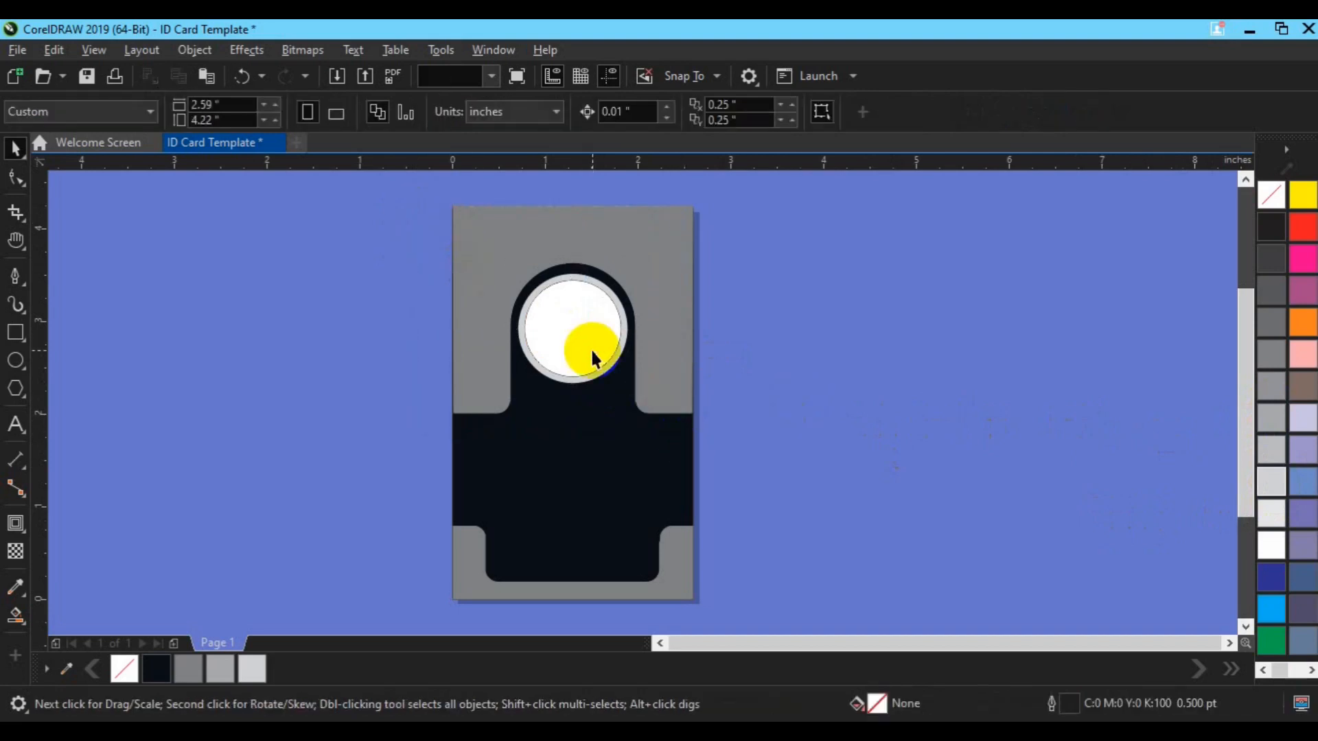
click(15, 615)
click(573, 336)
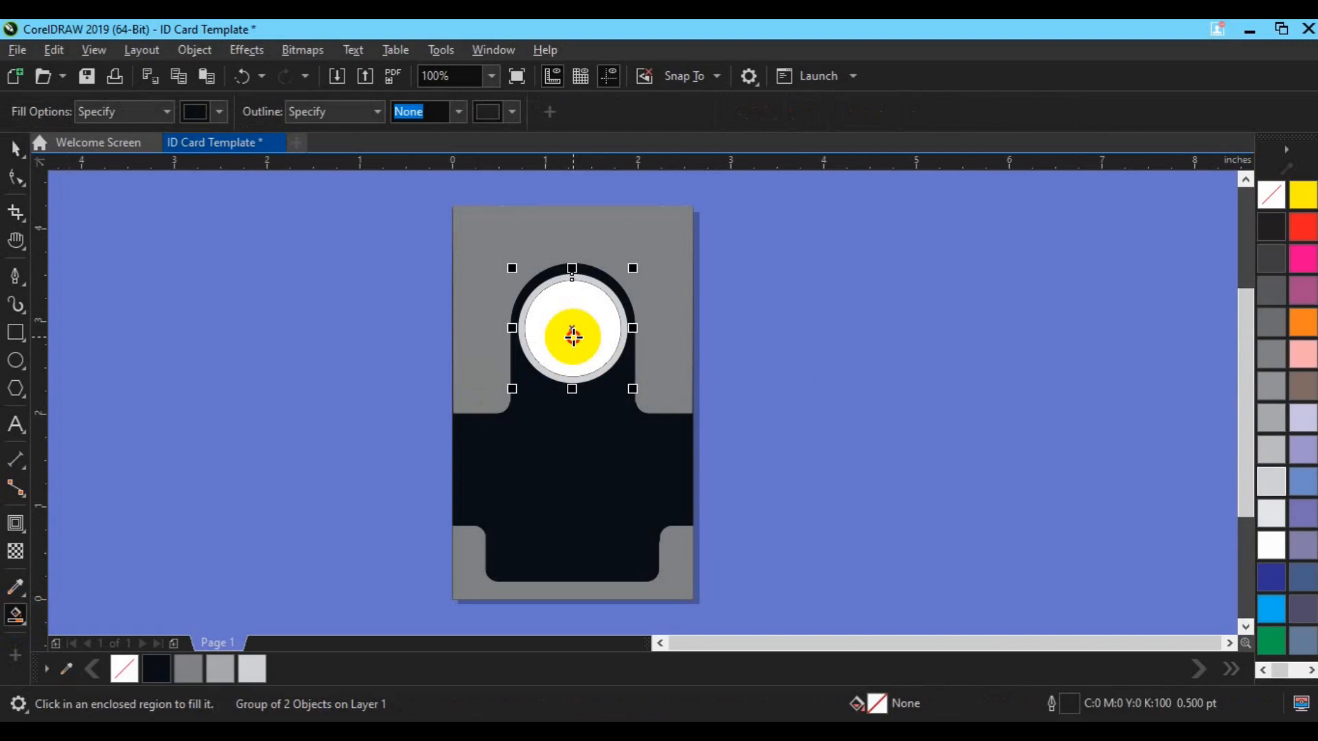
key(space)
drag(427, 199, 771, 605)
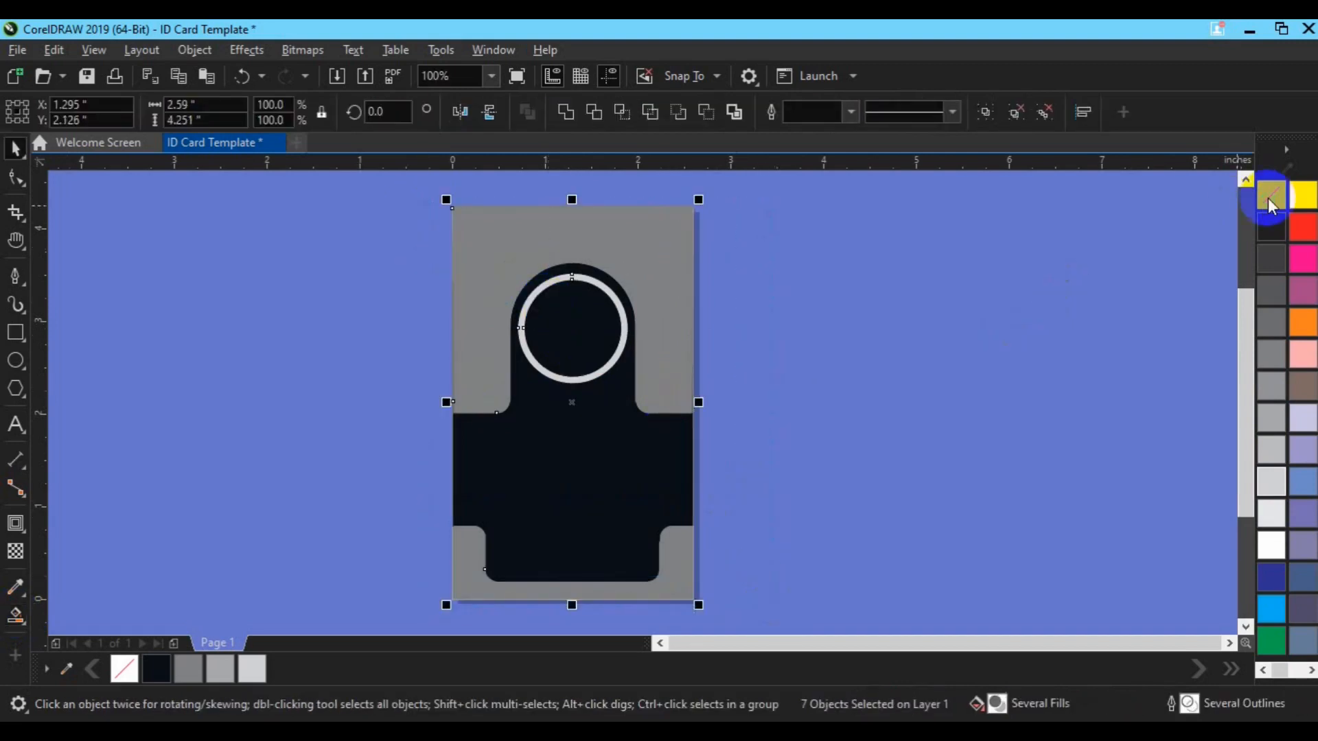
Fill the card's top and bottom grey shapes red from the palette
click(1021, 315)
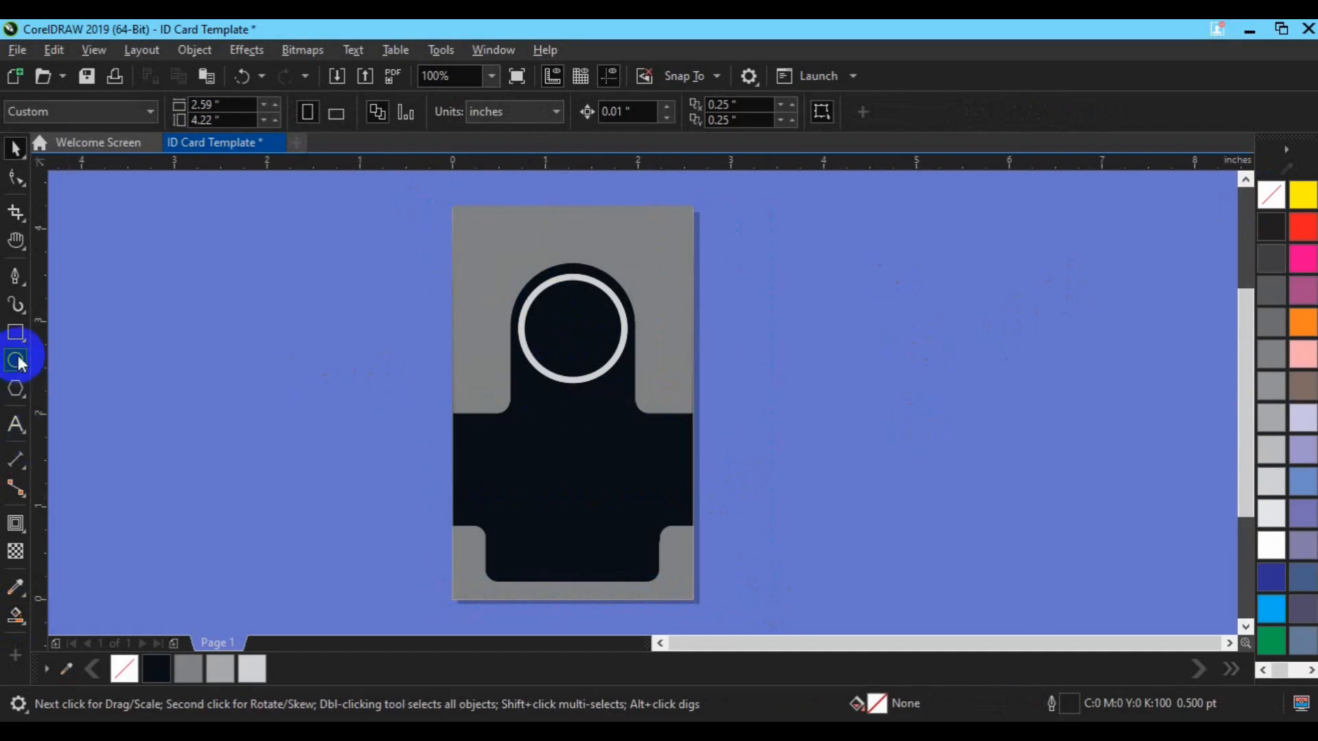
click(267, 320)
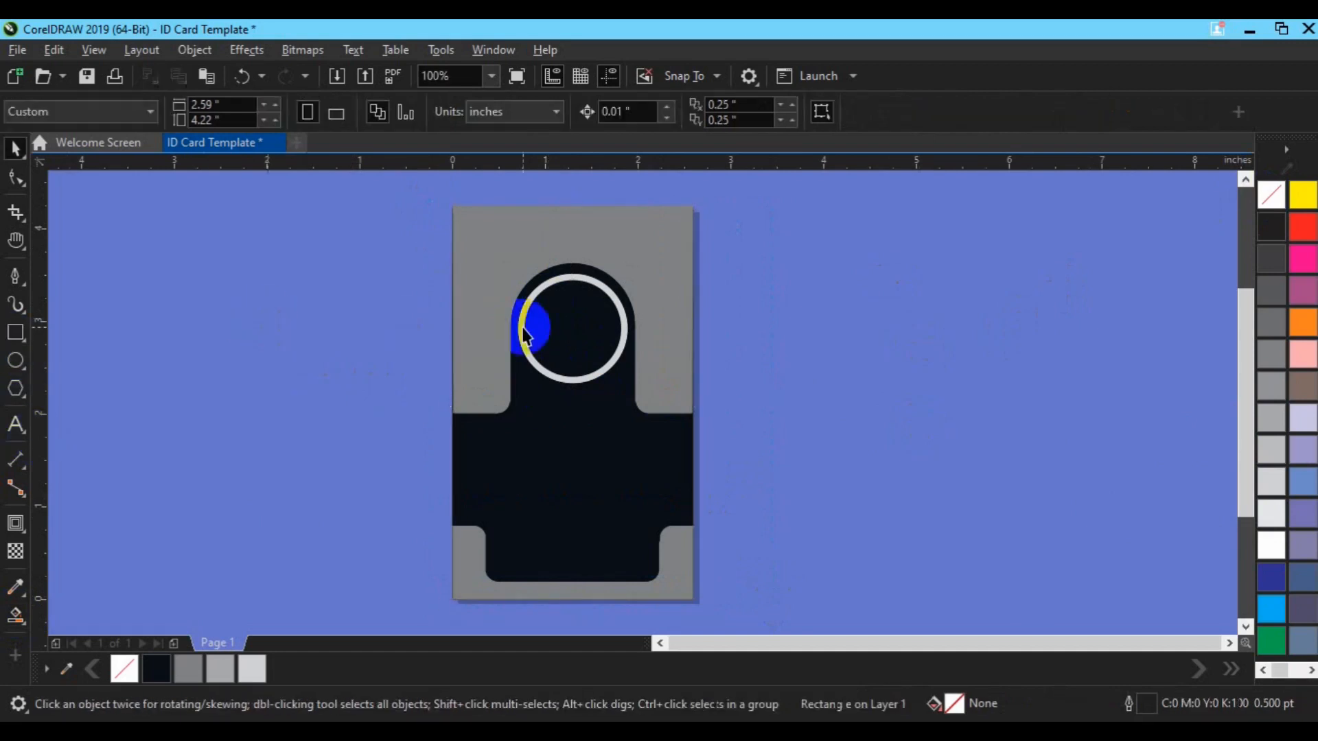
click(469, 400)
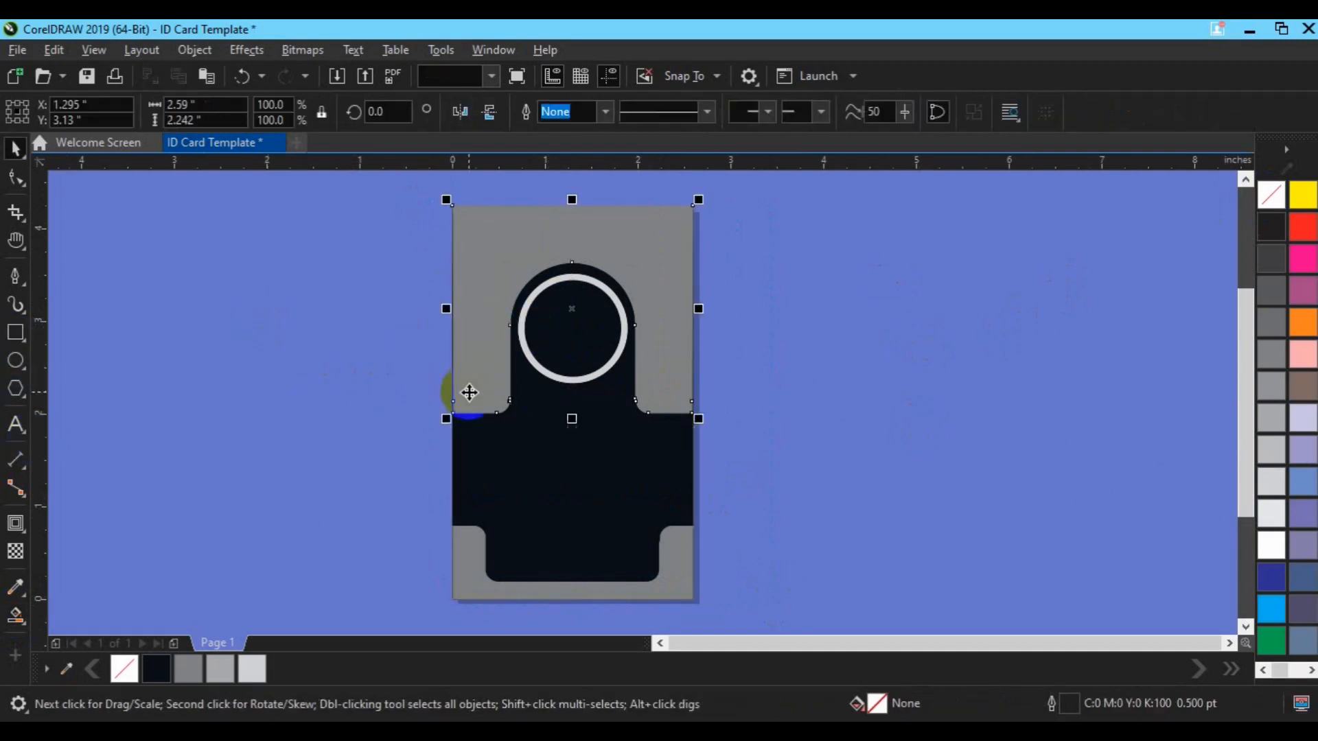
click(1308, 232)
click(668, 596)
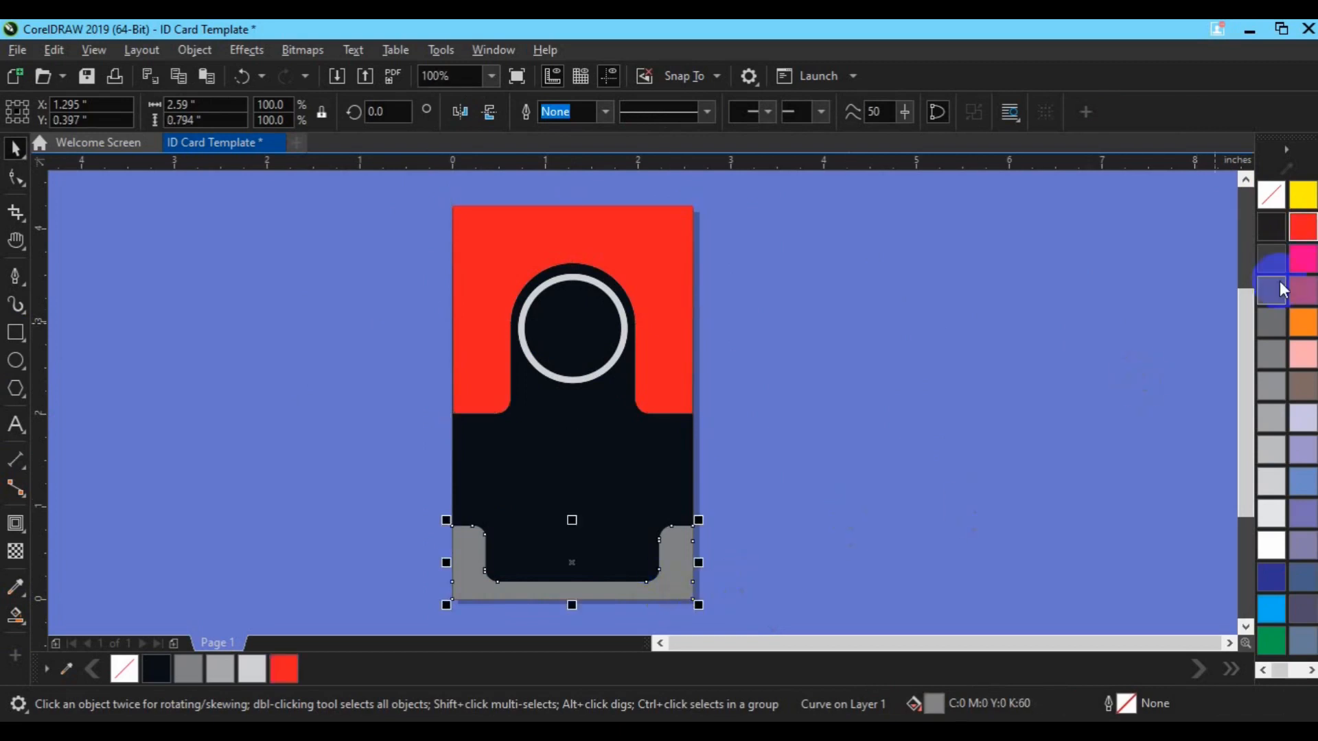
click(1307, 229)
click(614, 479)
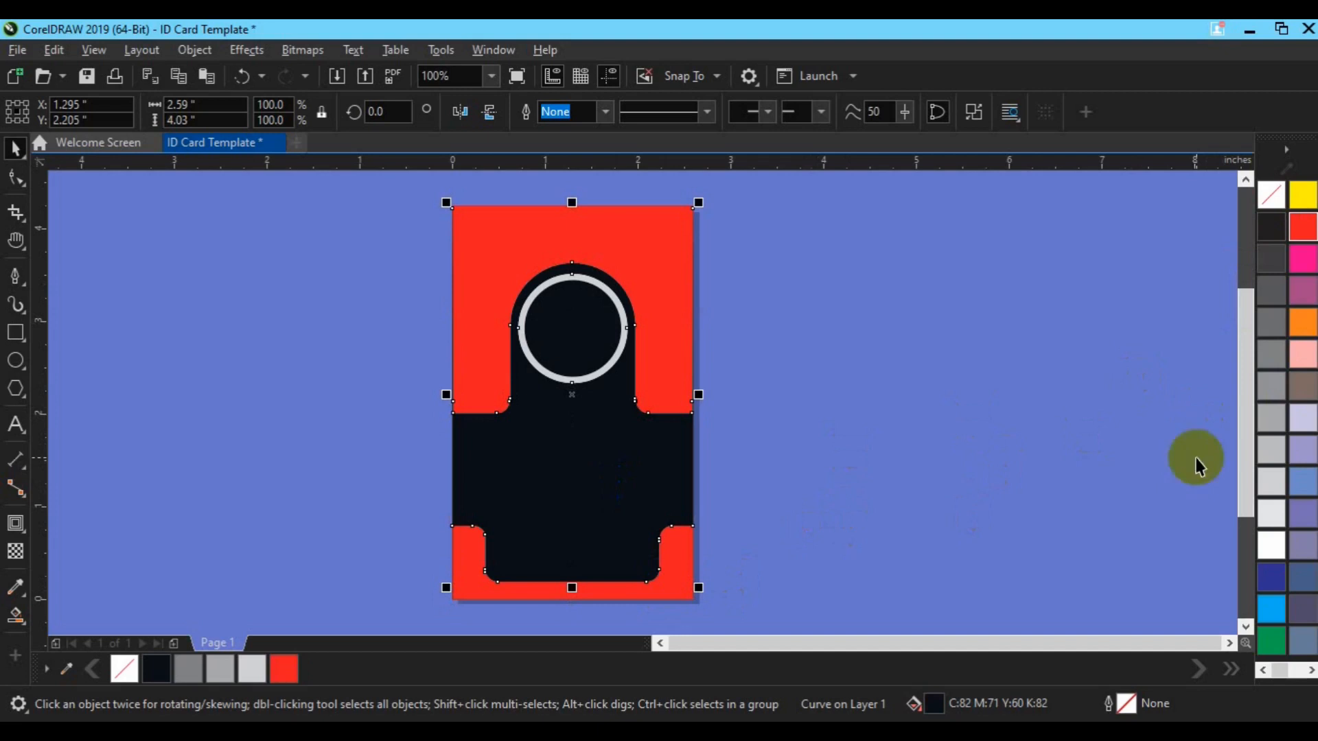
click(684, 538)
click(17, 178)
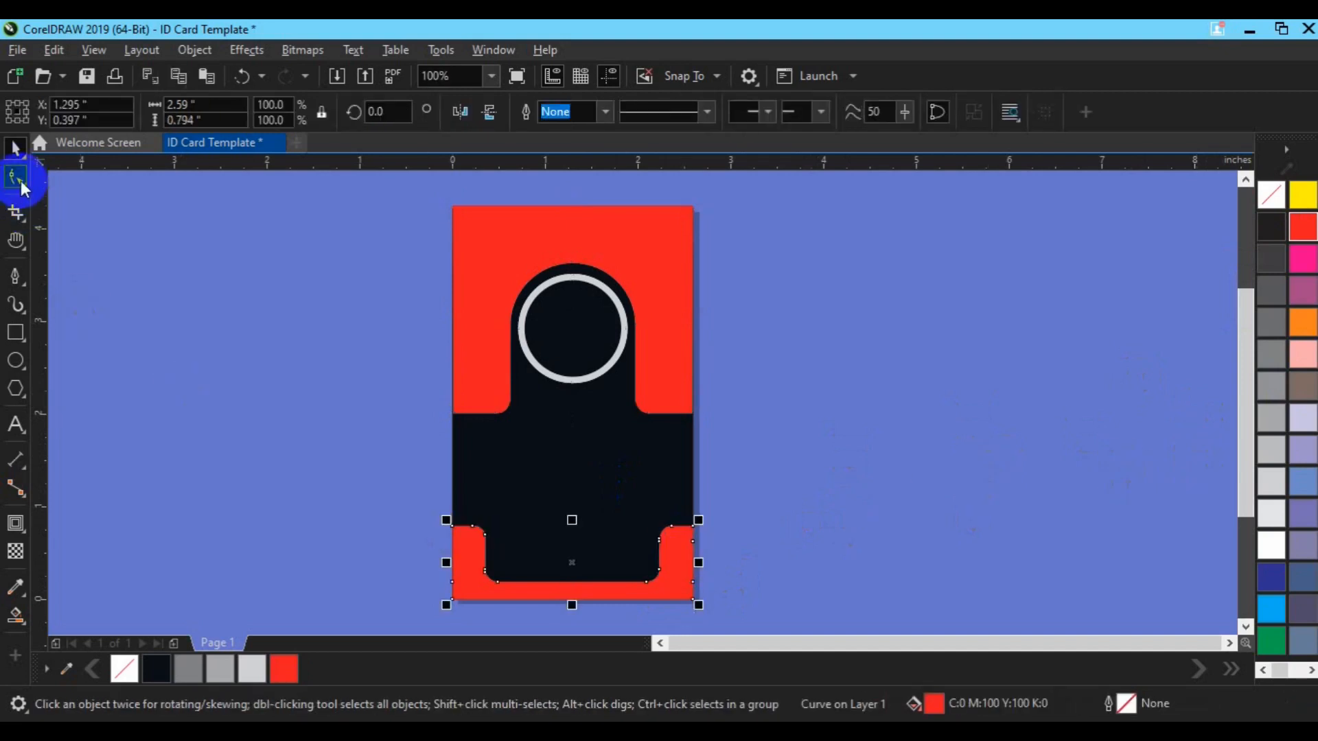
Nudge the bottom red shape's upper nodes down and bring the shape to the front
drag(338, 435, 743, 549)
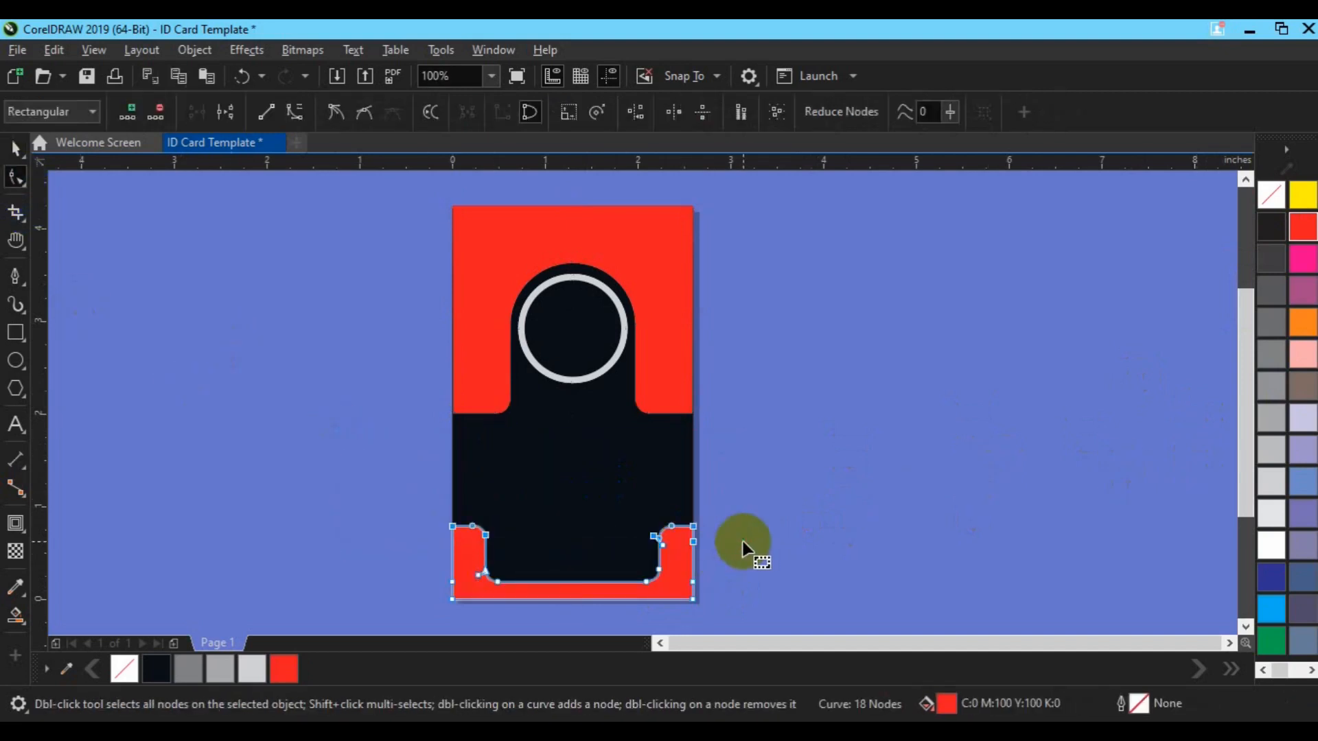
key(Down)
key(Down)
key(Down)
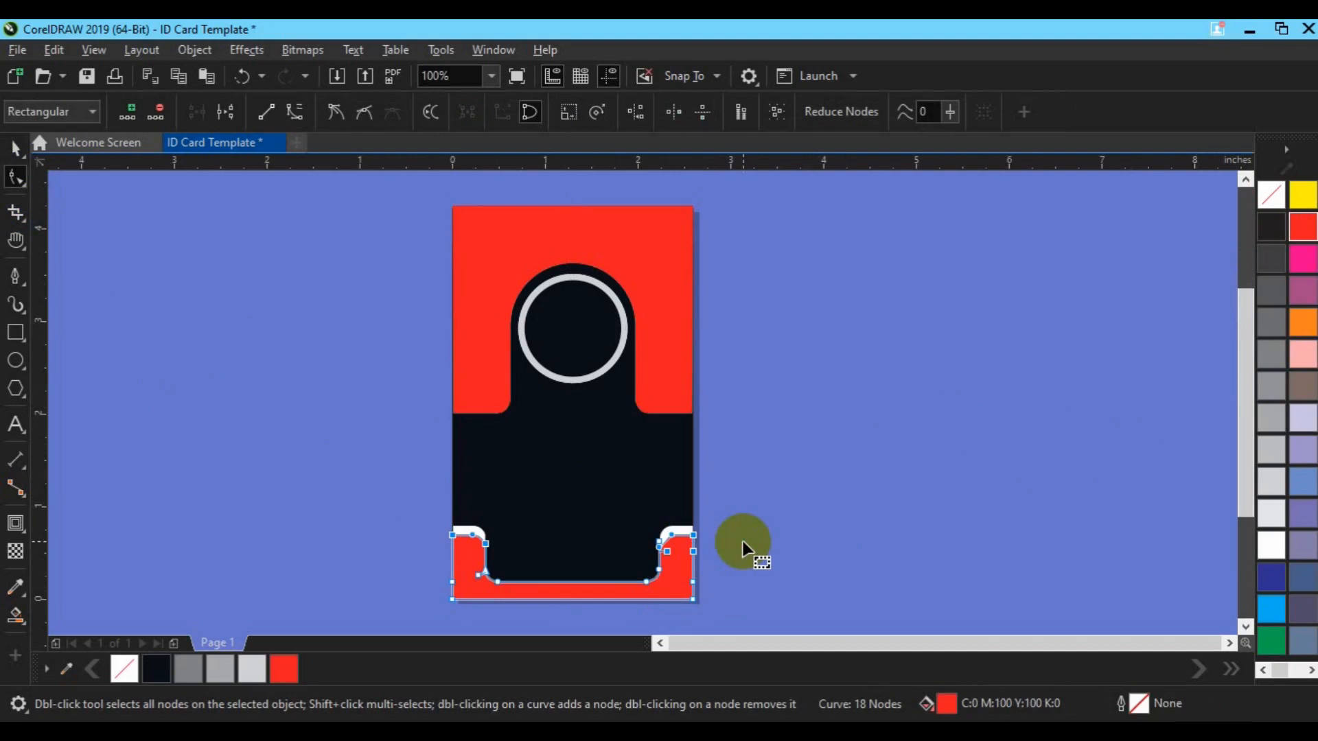
key(Down)
key(space)
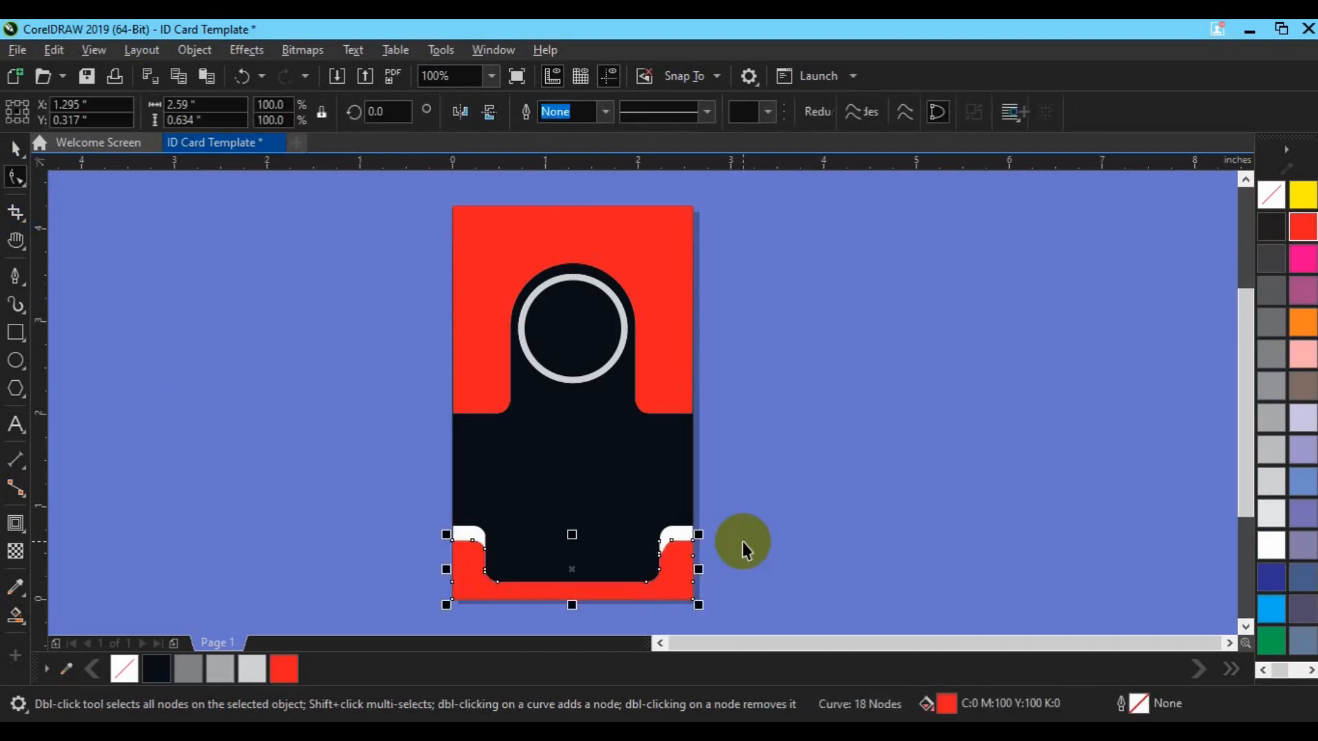
click(789, 455)
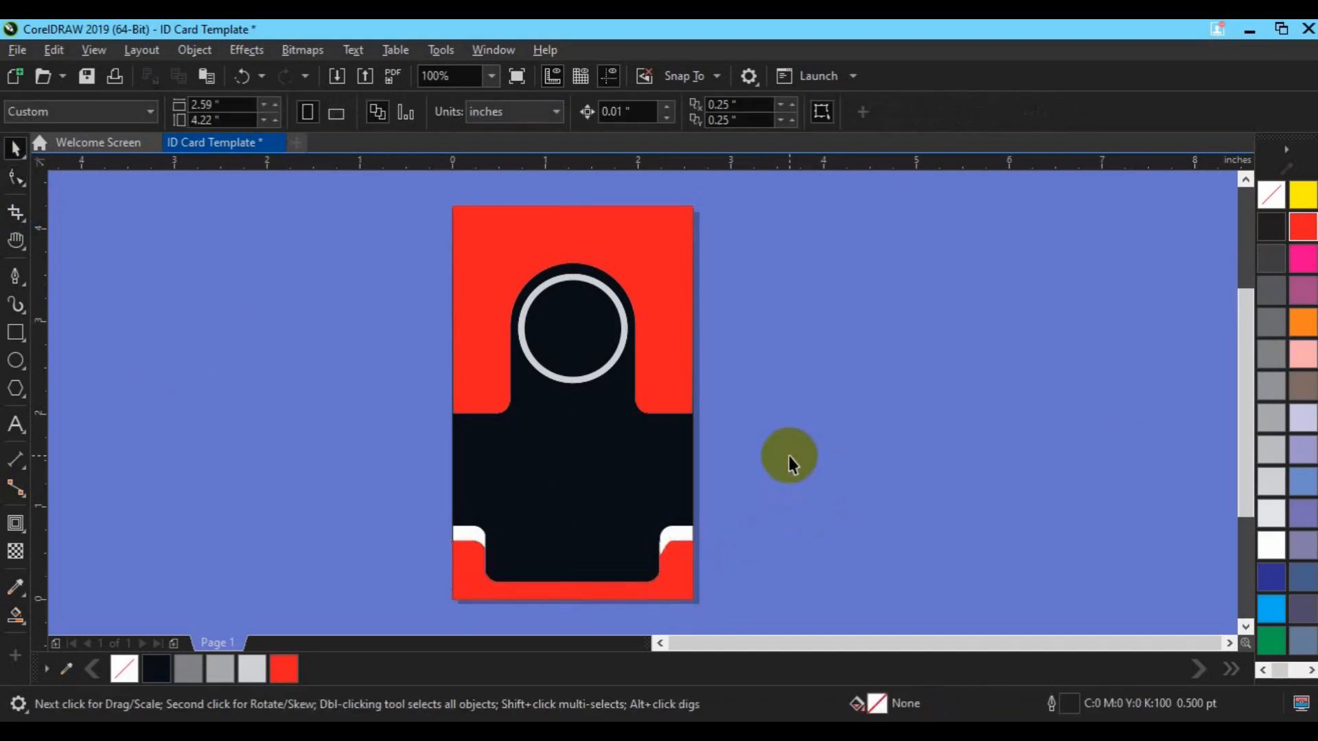
click(675, 590)
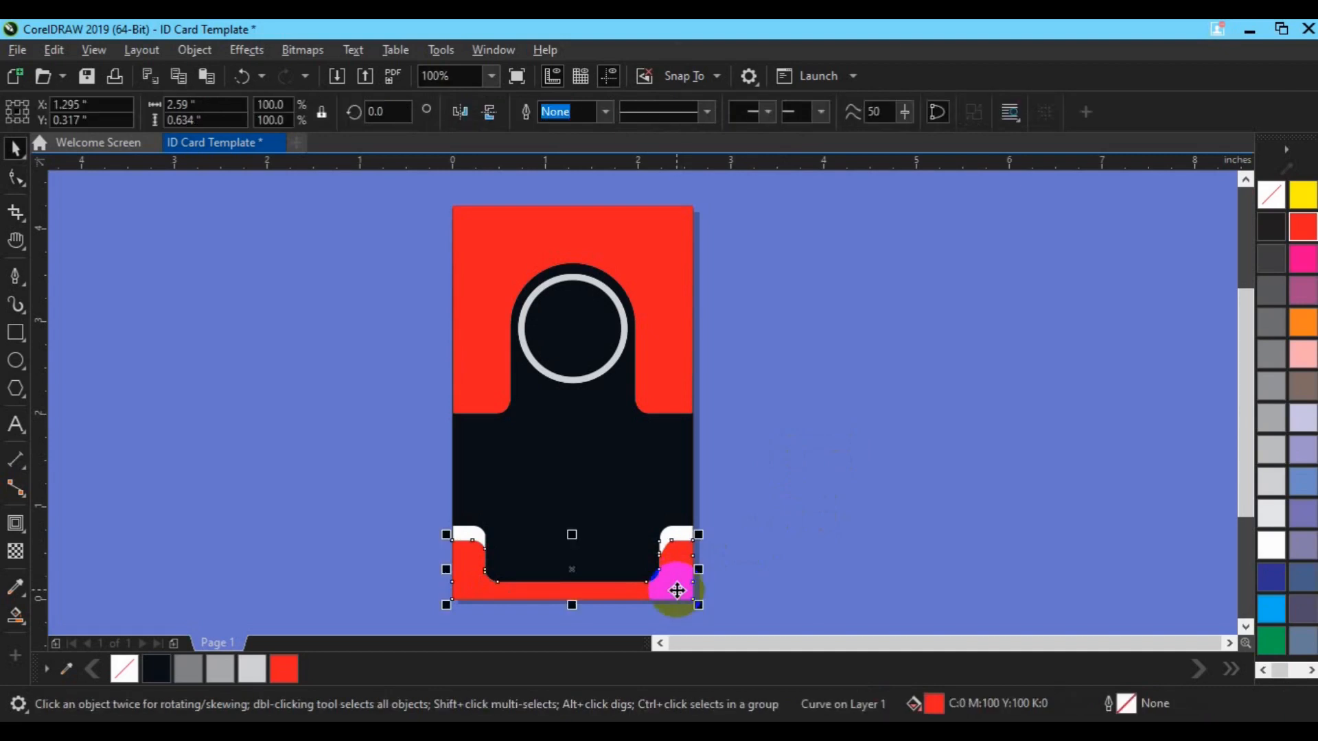
right_click(676, 591)
mouse_move(784, 177)
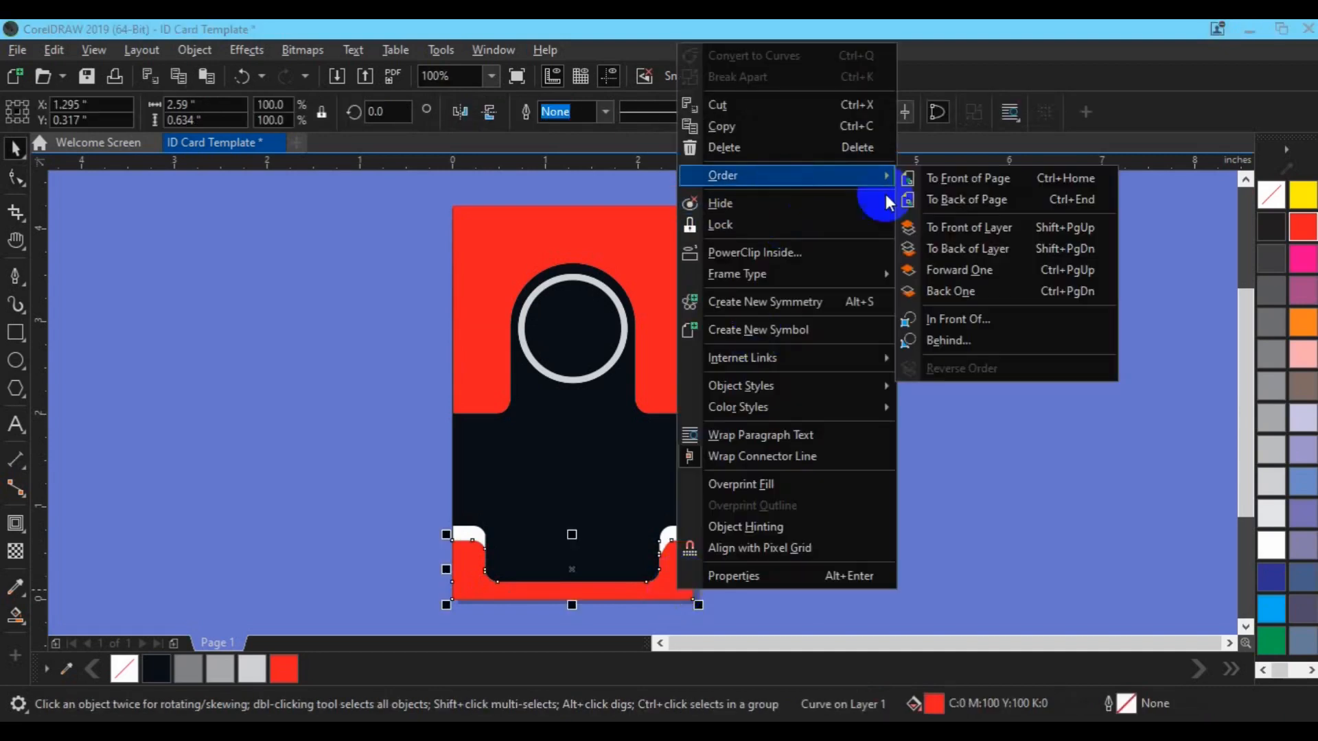
click(957, 180)
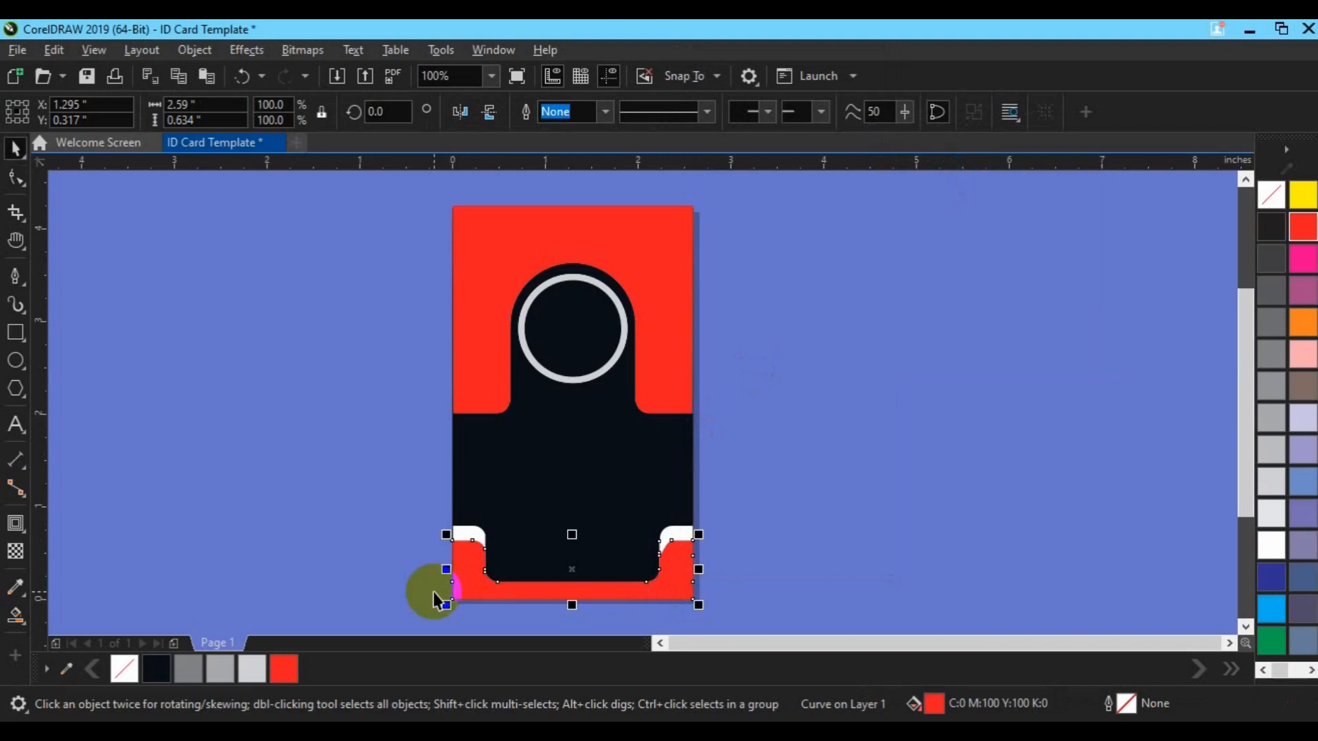
scroll(433, 592, up, 1)
Delete the red band's right inner corner node and nudge the inner edge node up
click(15, 178)
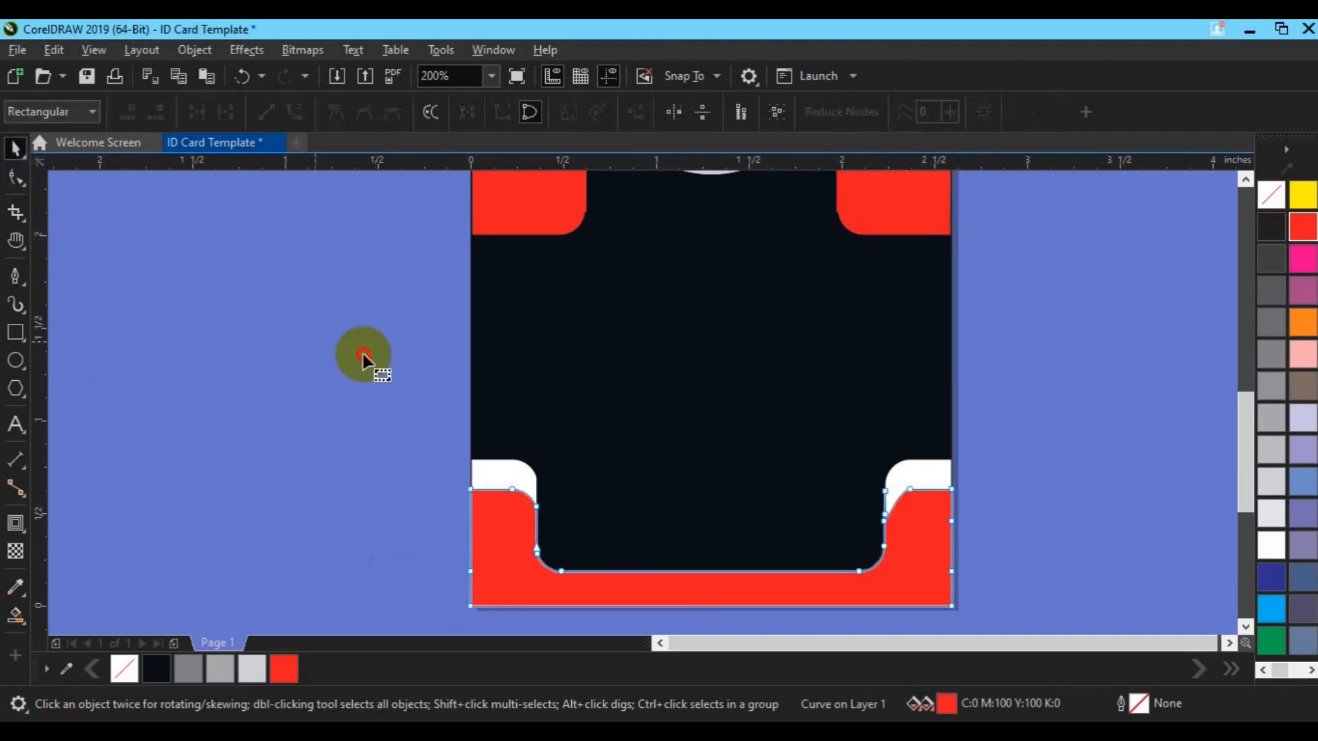
click(886, 490)
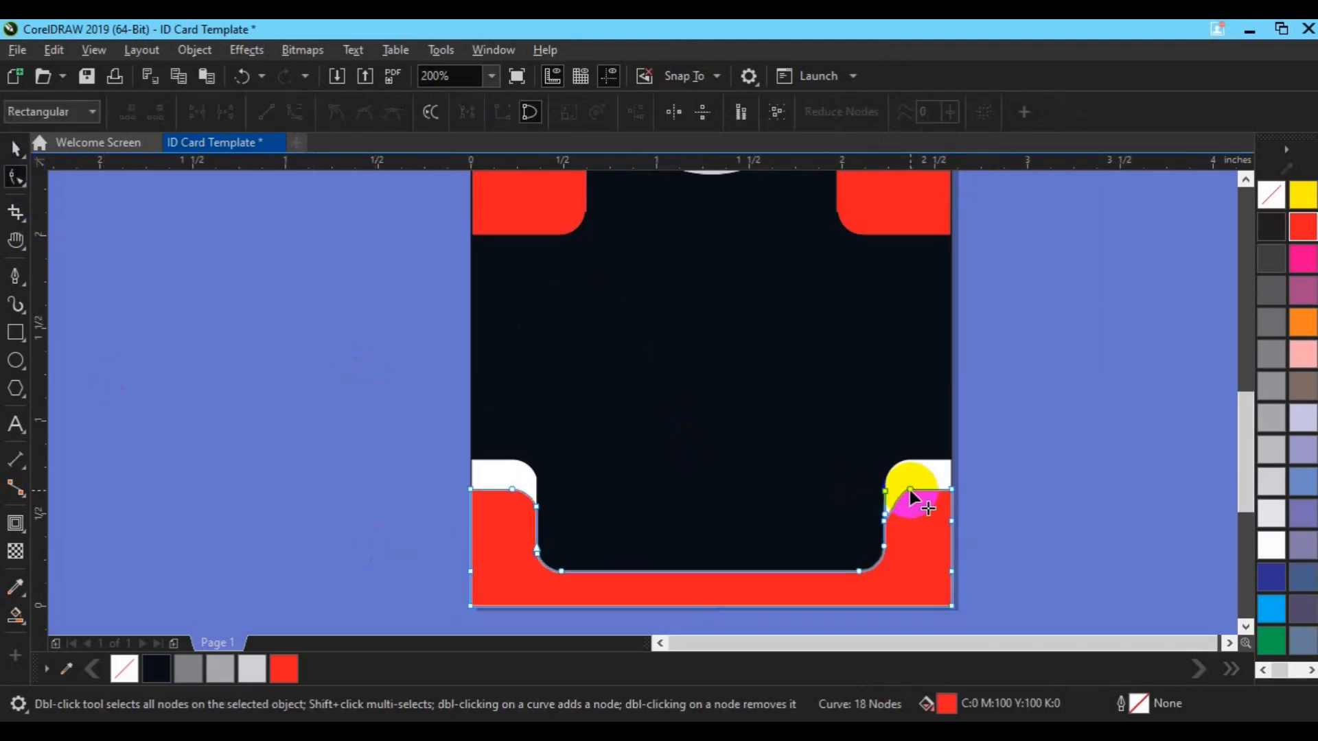
double_click(910, 489)
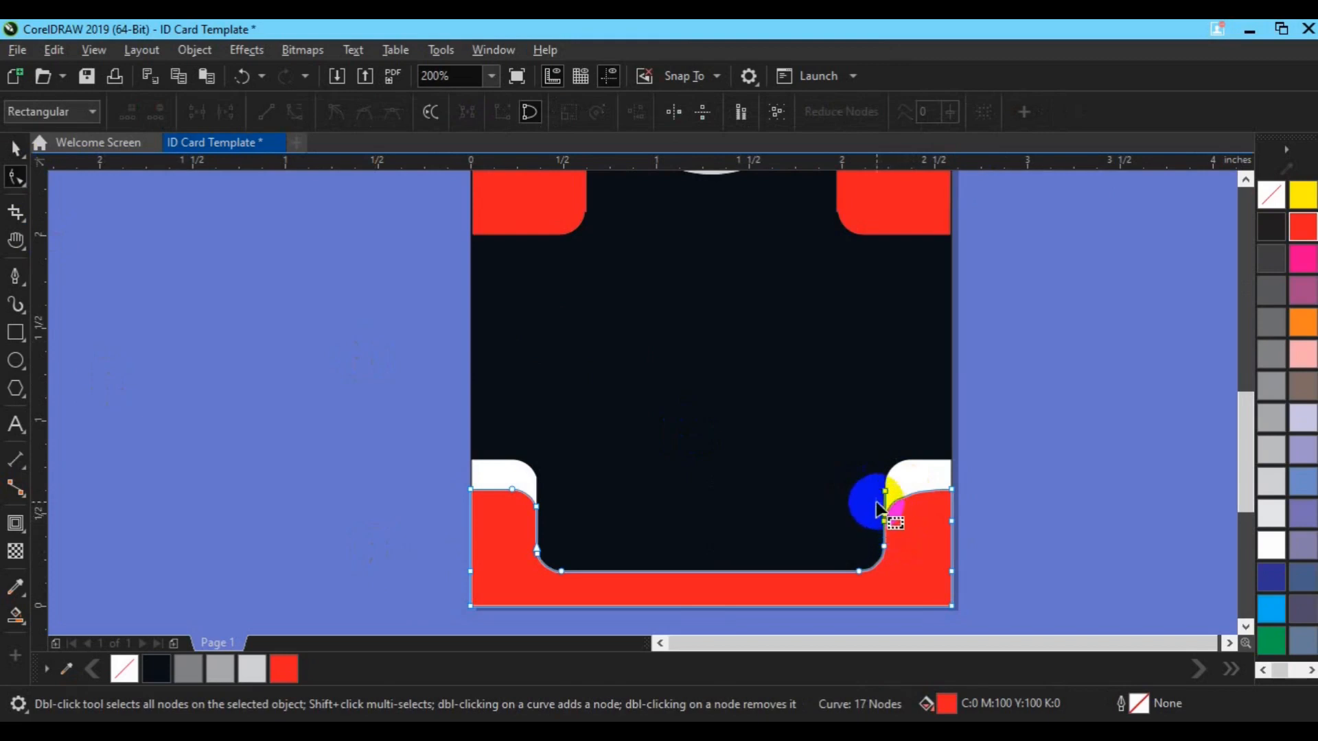
click(892, 521)
key(Up)
key(Up)
key(Up)
key(Up)
key(Up)
key(Up)
key(Up)
key(Up)
key(Up)
key(Up)
key(Up)
key(Up)
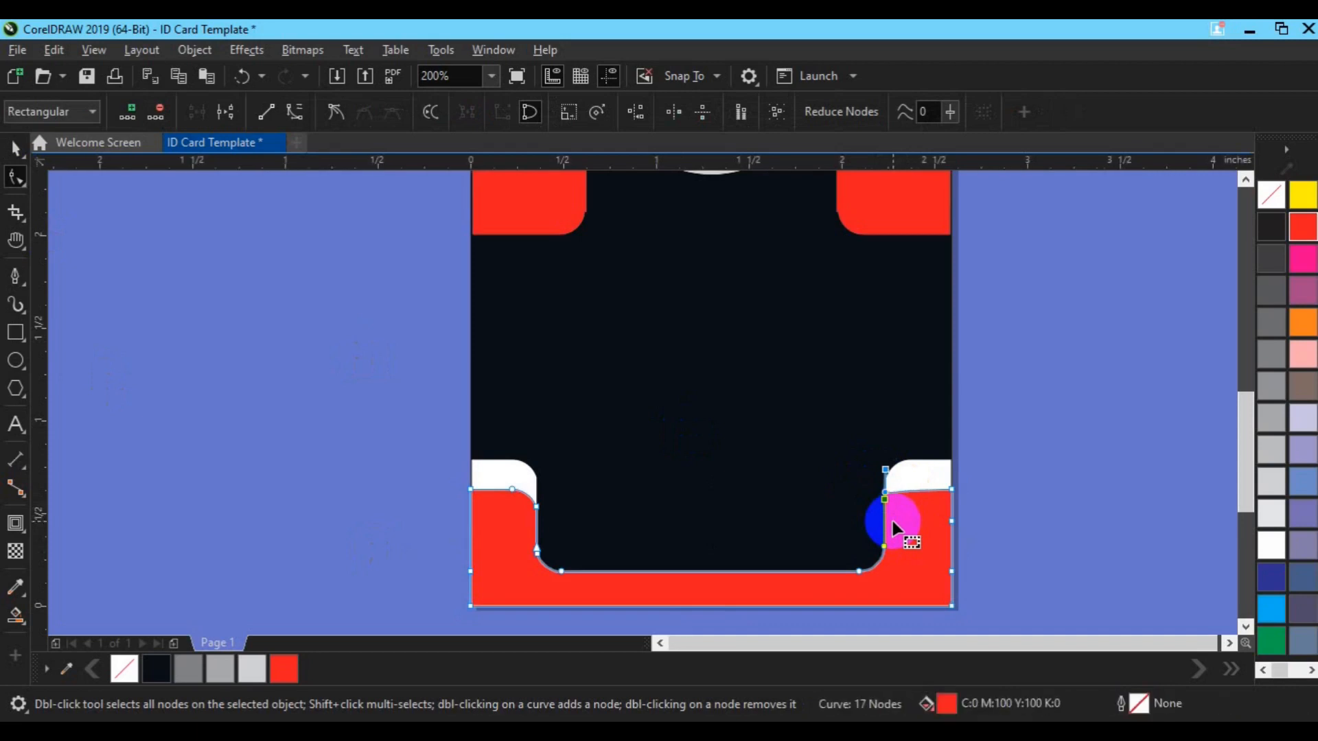
key(space)
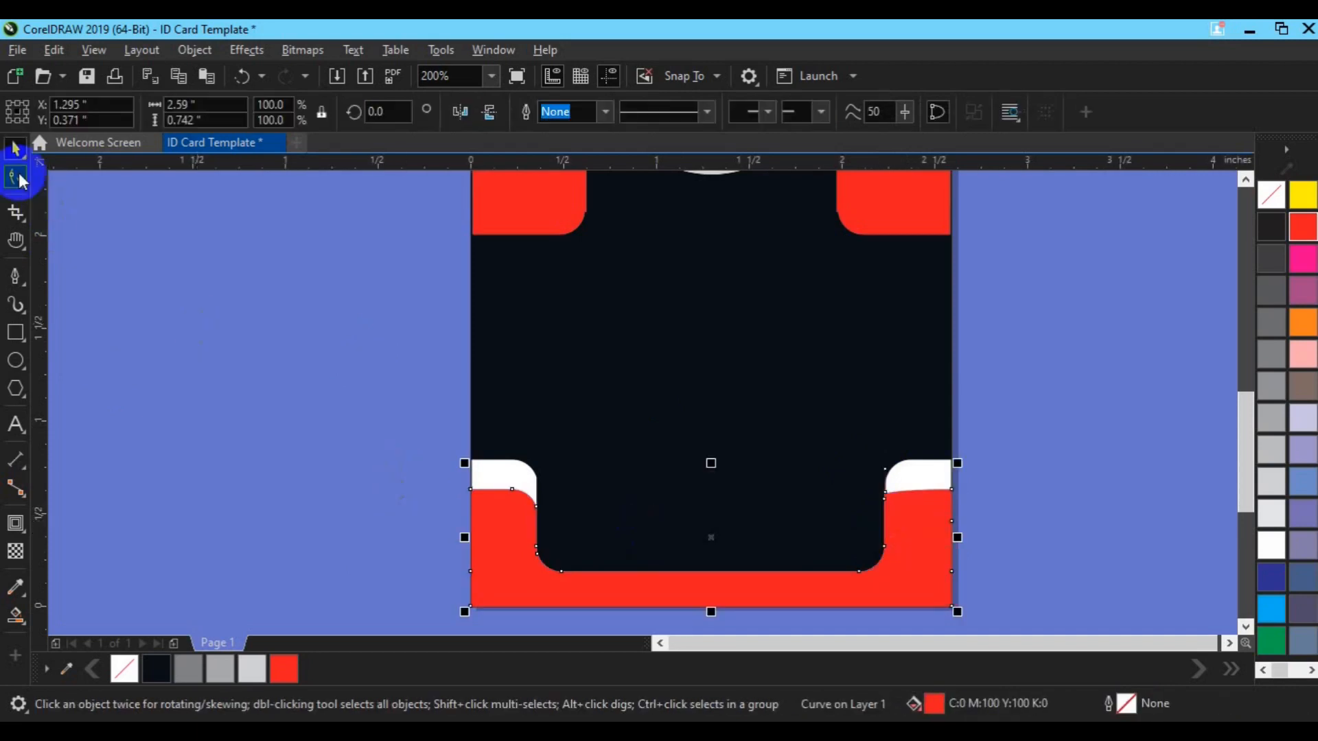
Trim the right half off the red band with a rectangle, then delete the rectangle
click(15, 332)
drag(689, 405, 1035, 617)
key(space)
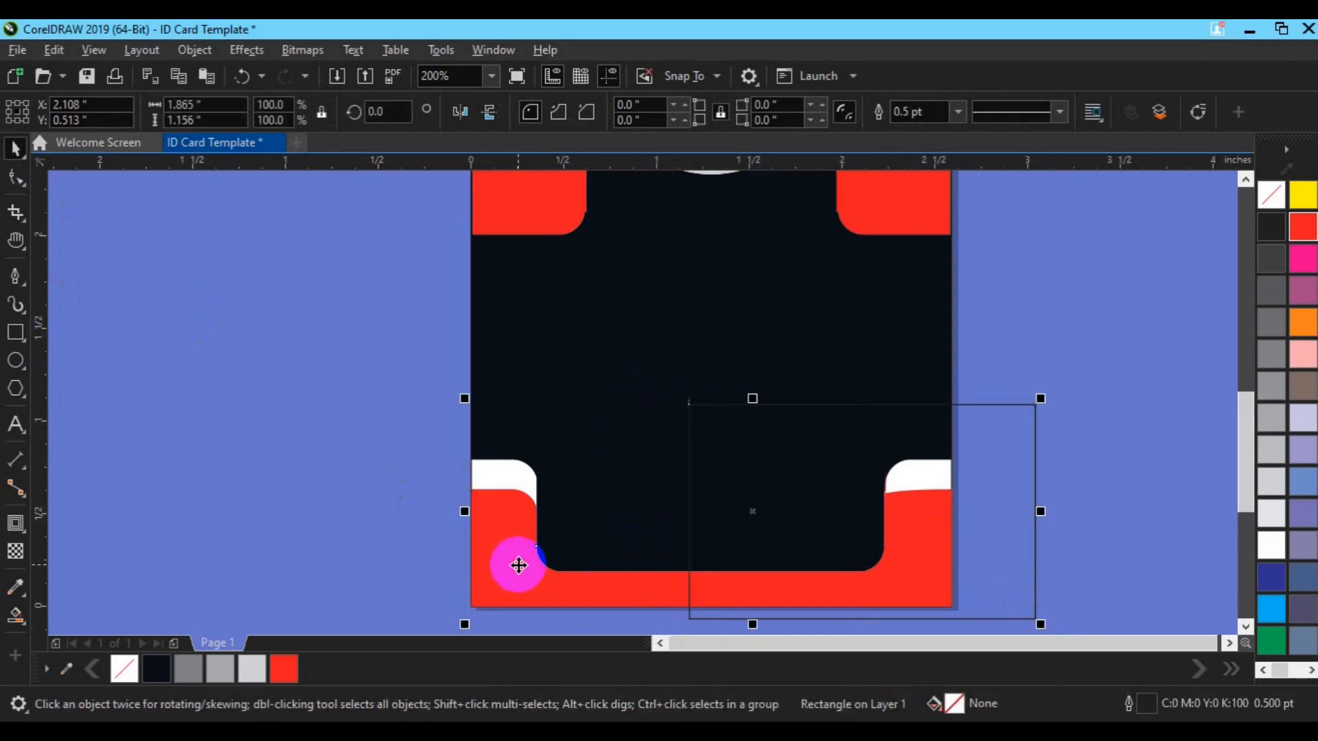
shift+click(518, 565)
click(594, 112)
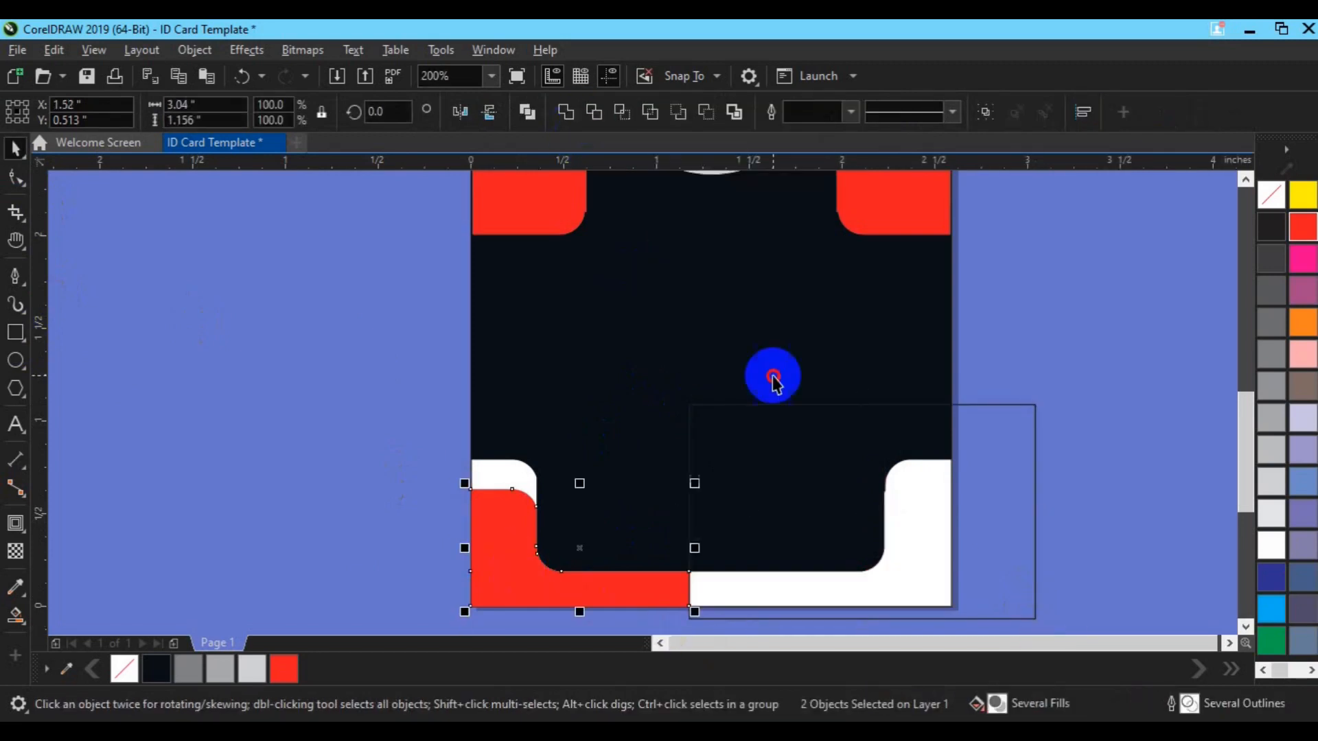
click(950, 515)
click(989, 520)
key(Delete)
Duplicate the red L-piece, mirror it horizontally, and align it to the card's bottom-right
click(548, 575)
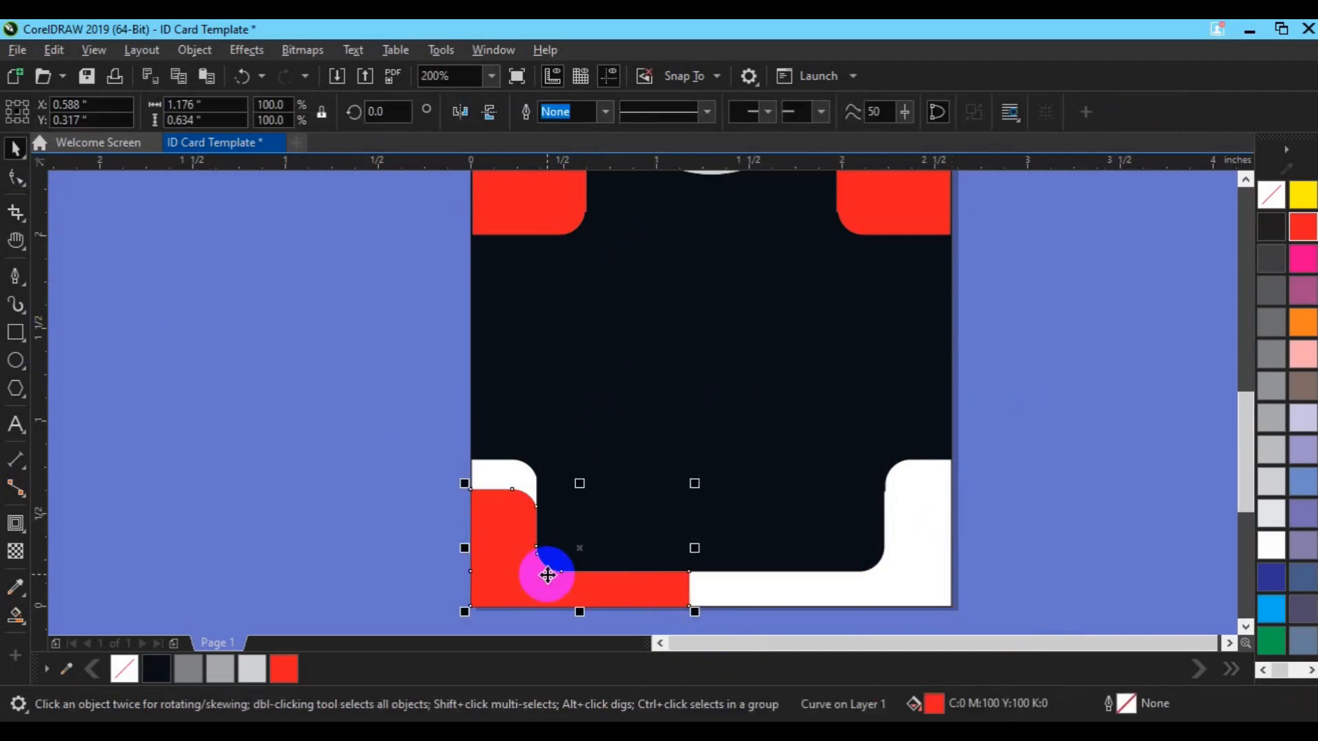
key(ctrl+d)
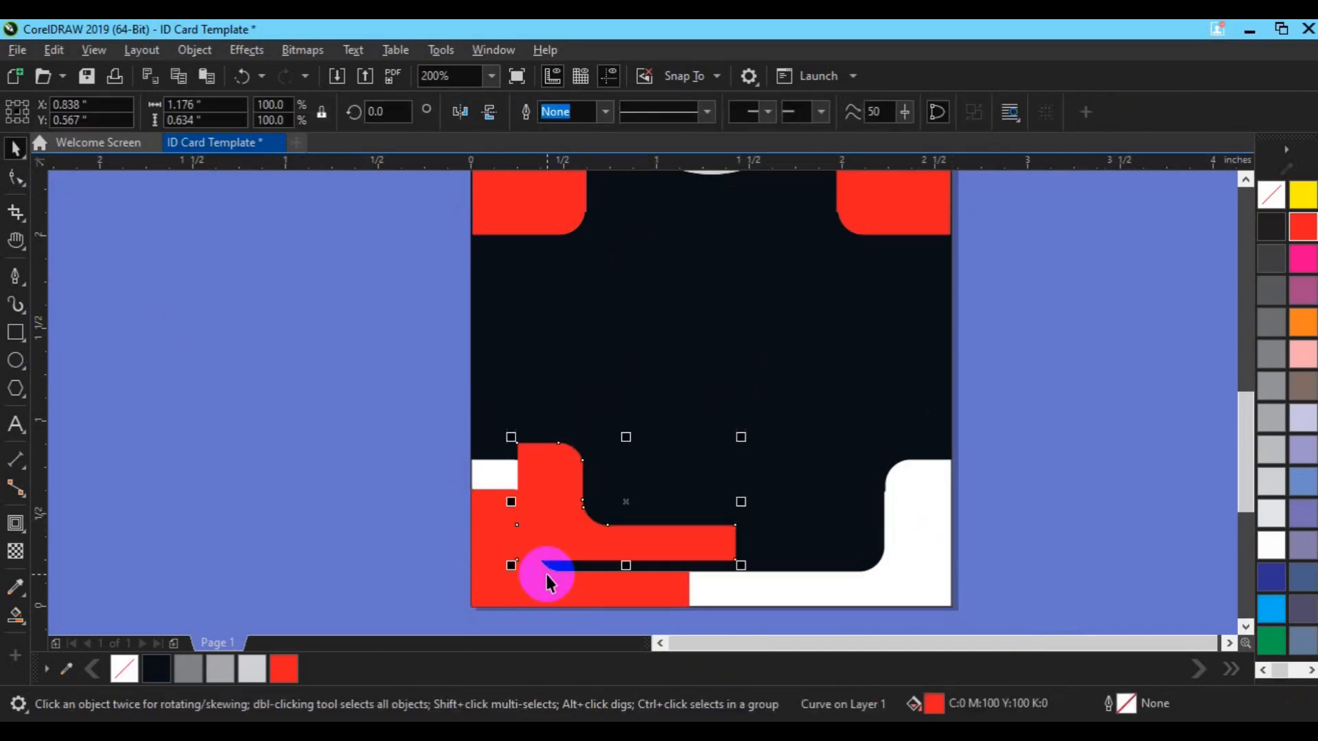
click(492, 118)
click(470, 116)
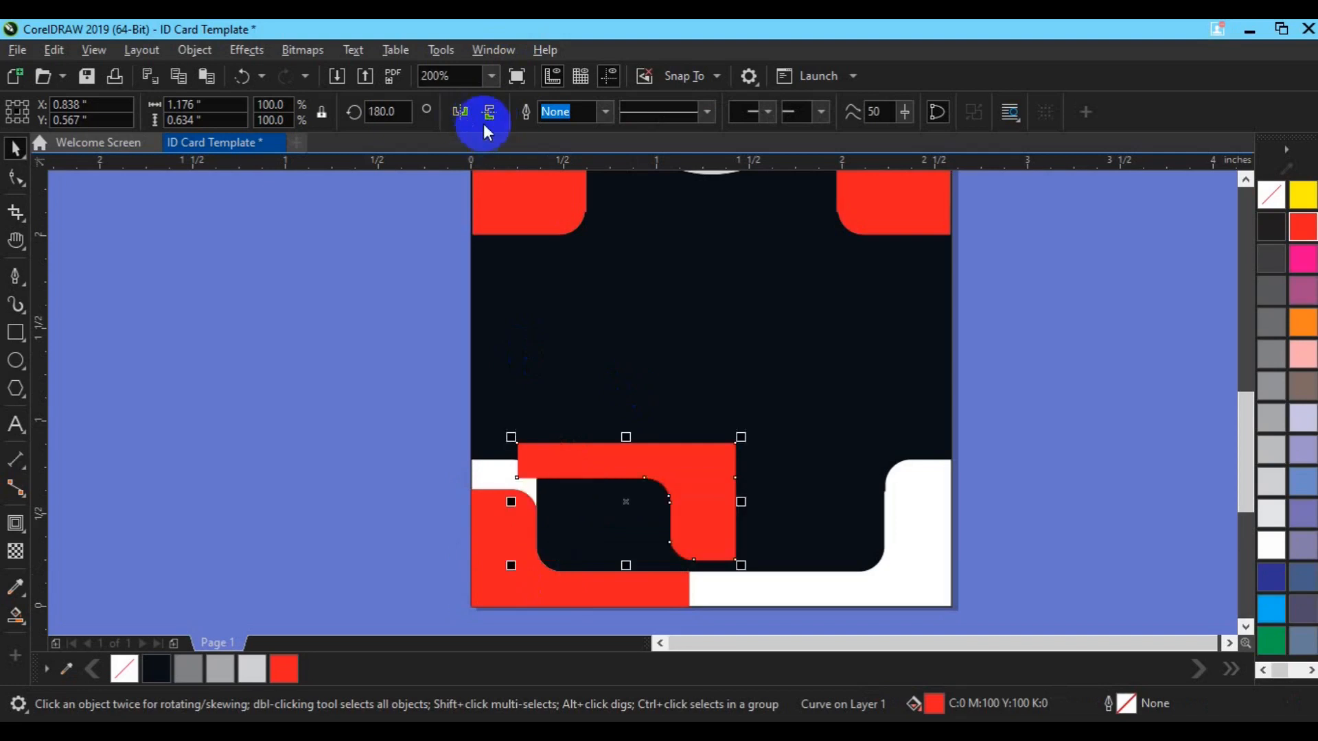
click(490, 118)
shift+click(946, 539)
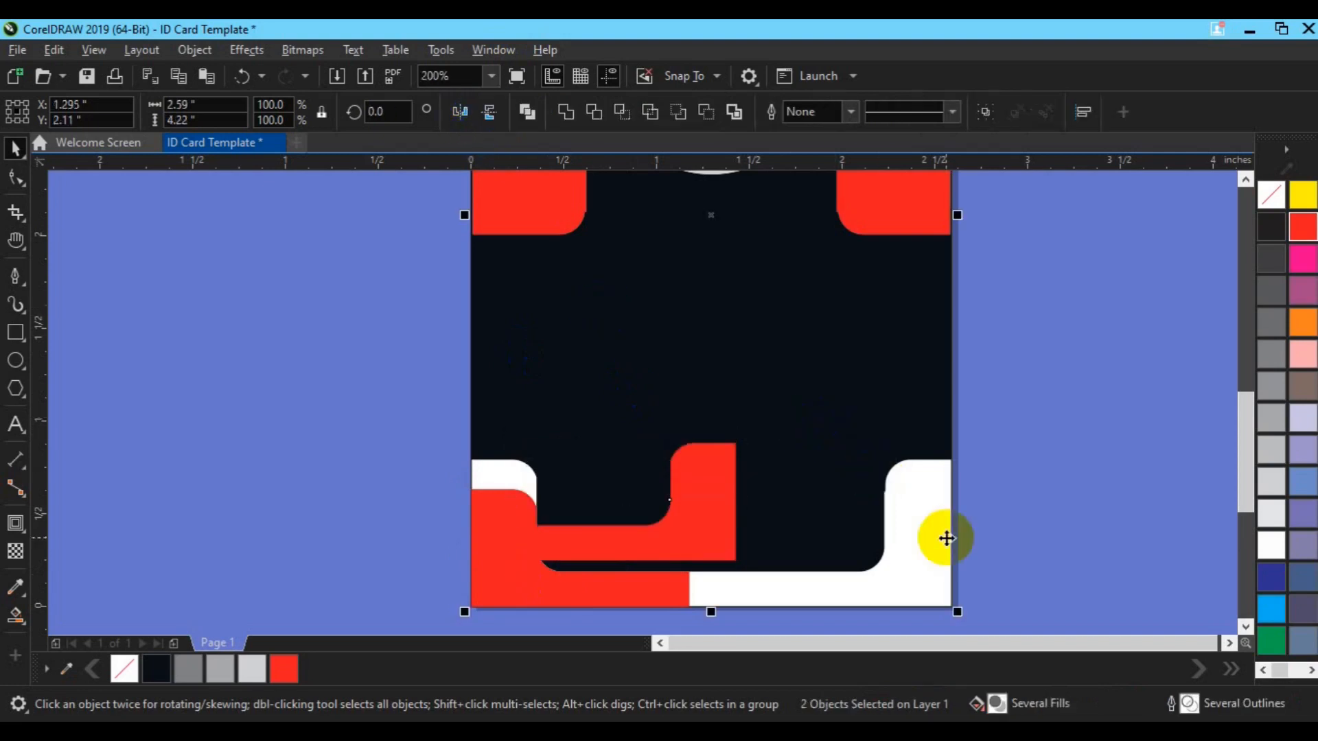
key(r)
key(b)
click(995, 551)
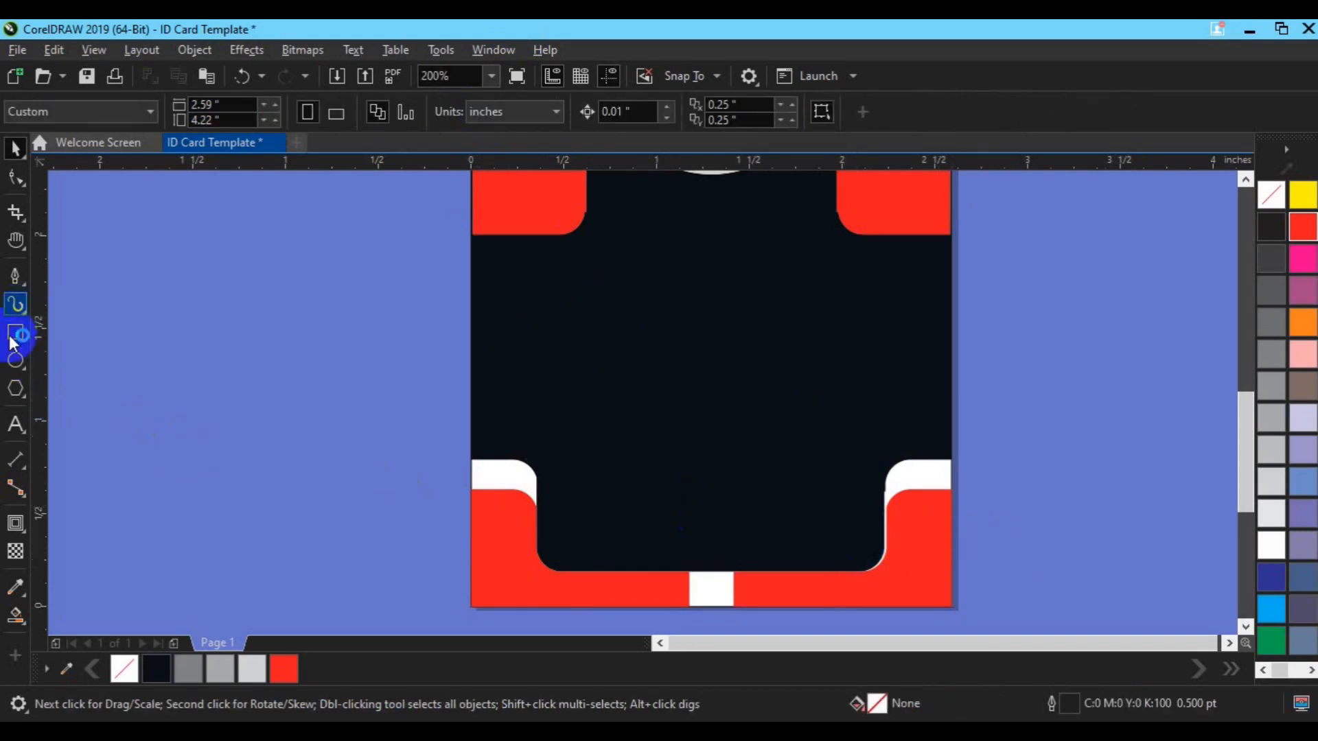
Smart Fill both white corner gaps dark and weld them into the dark card shape
click(15, 615)
click(494, 473)
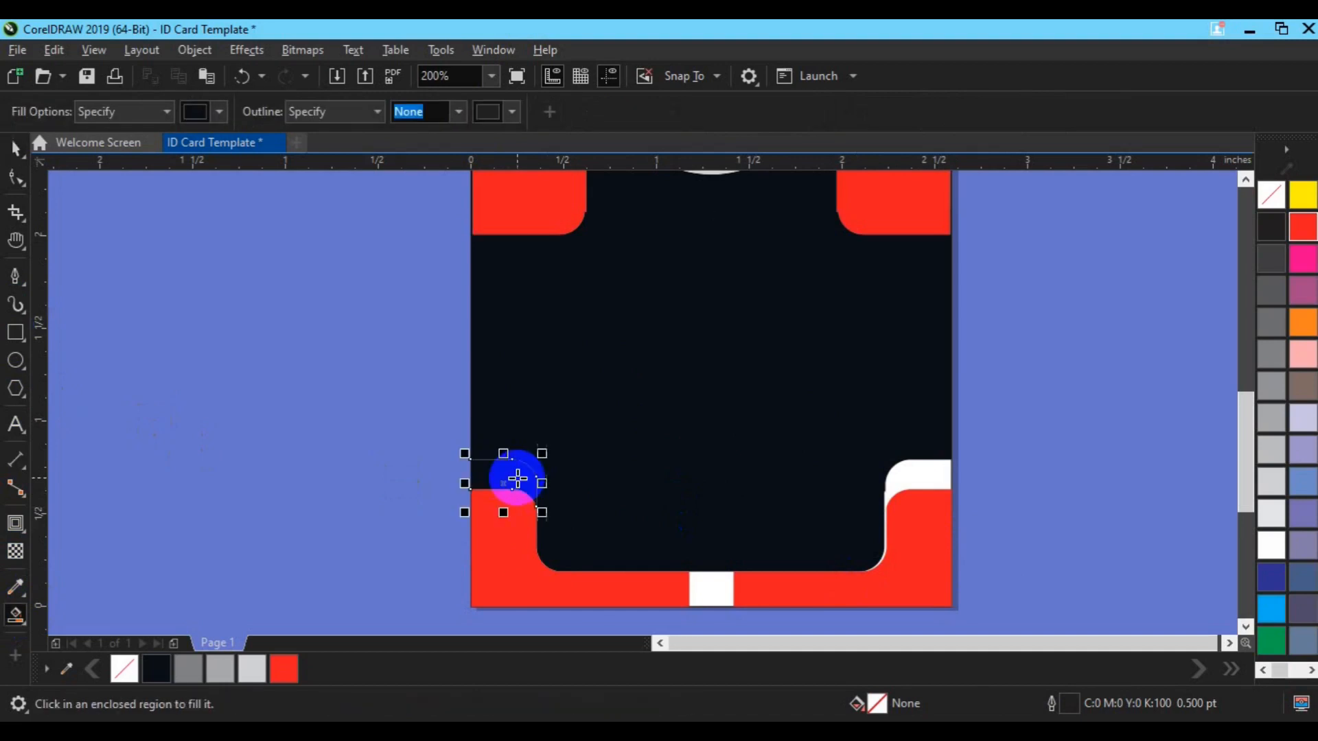
click(897, 475)
key(space)
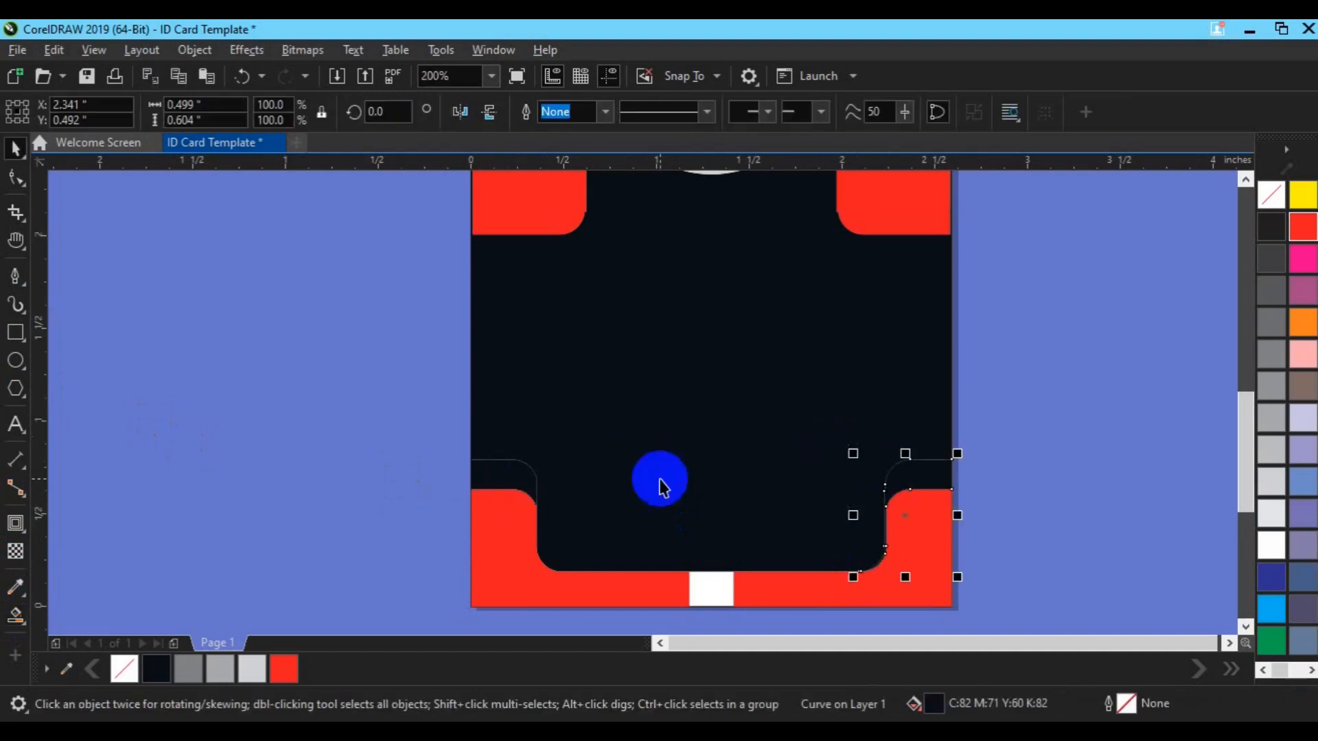
shift+click(519, 481)
shift+click(670, 376)
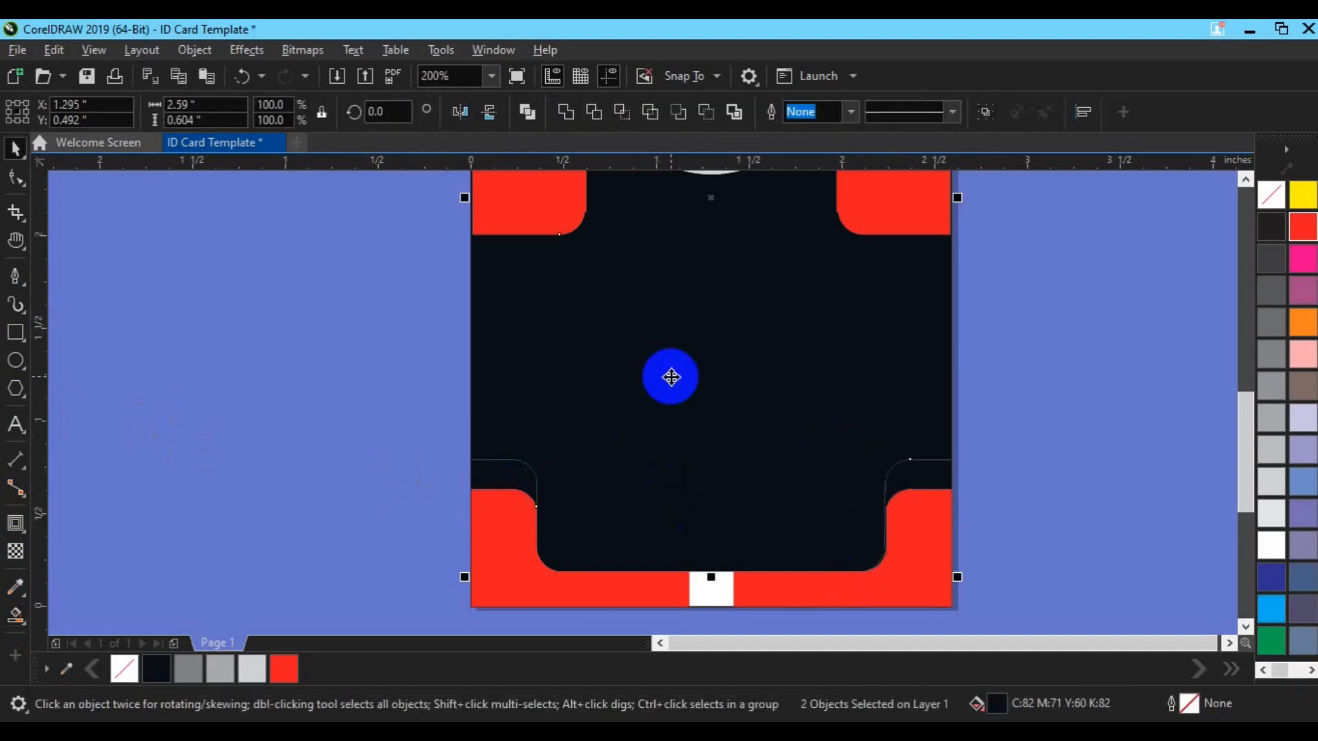
click(565, 120)
Fill the card body with a dark red shade from the palette
click(384, 398)
scroll(385, 398, down, 2)
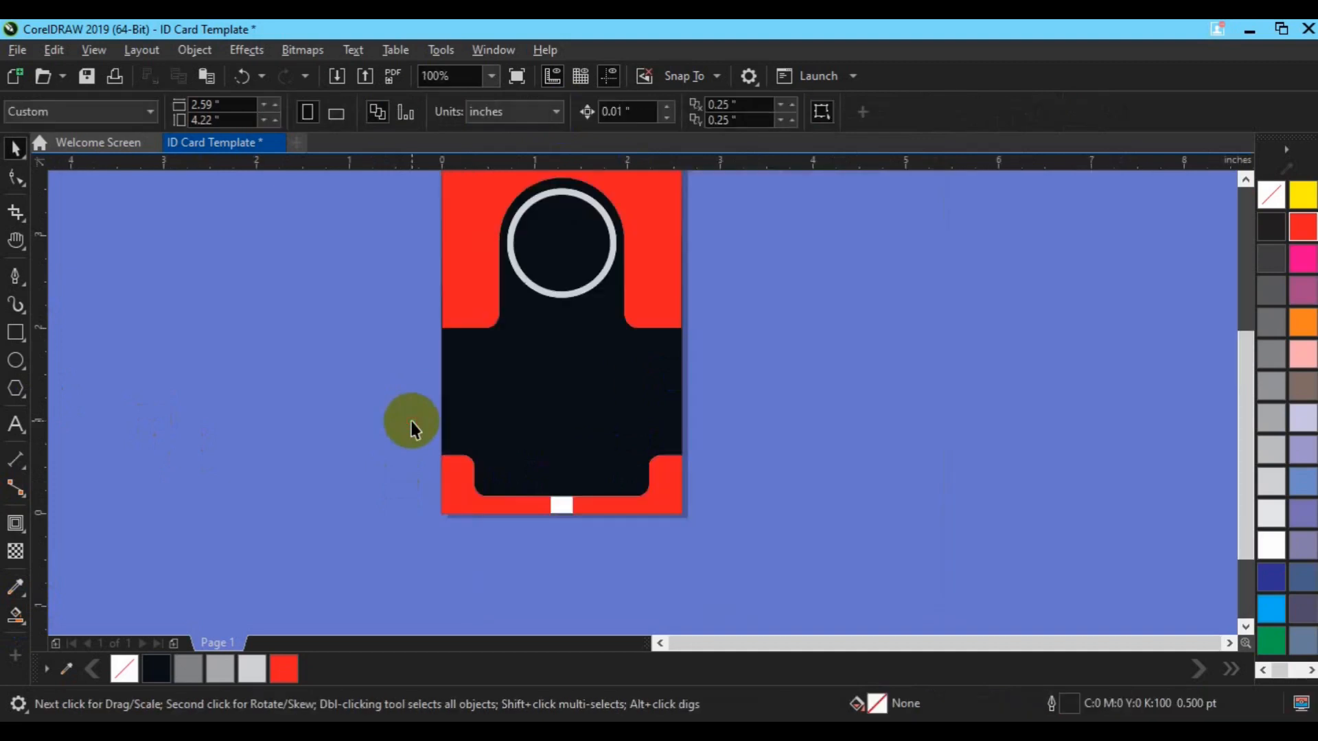
key(h)
drag(529, 385, 543, 445)
key(space)
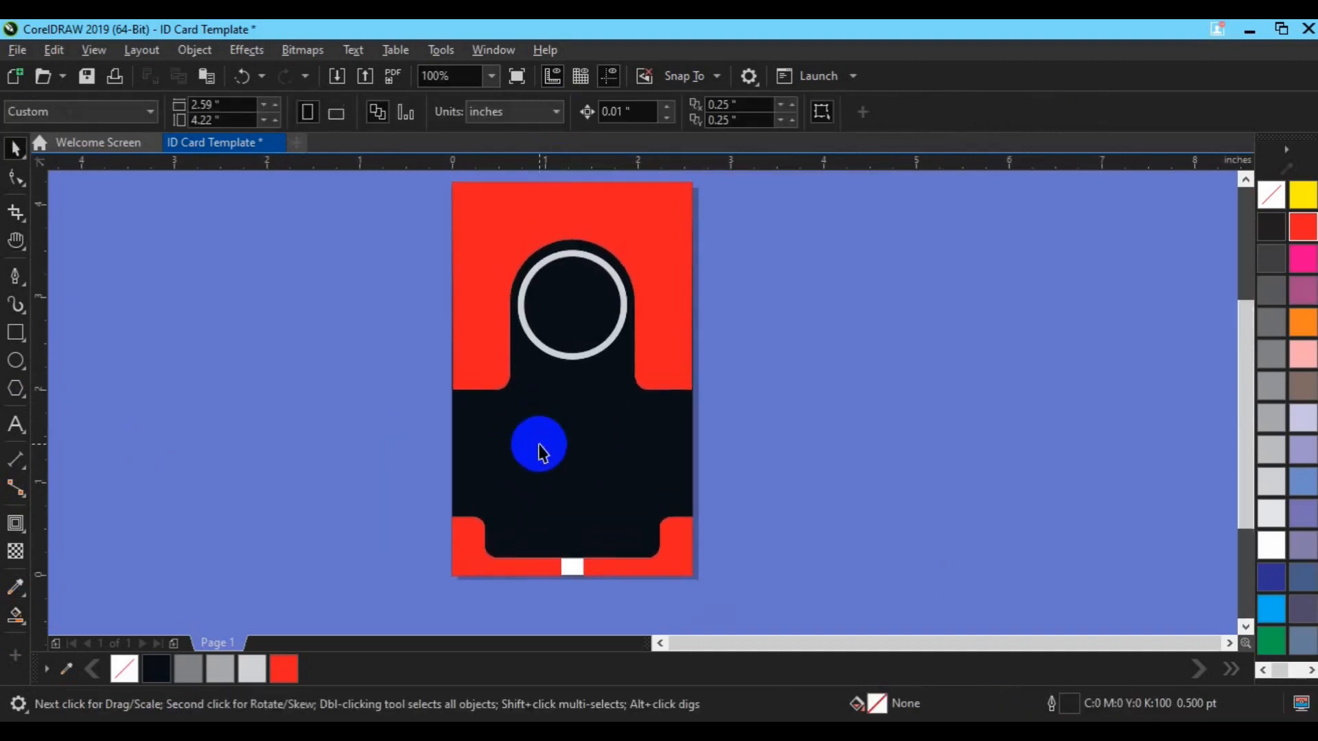
click(647, 489)
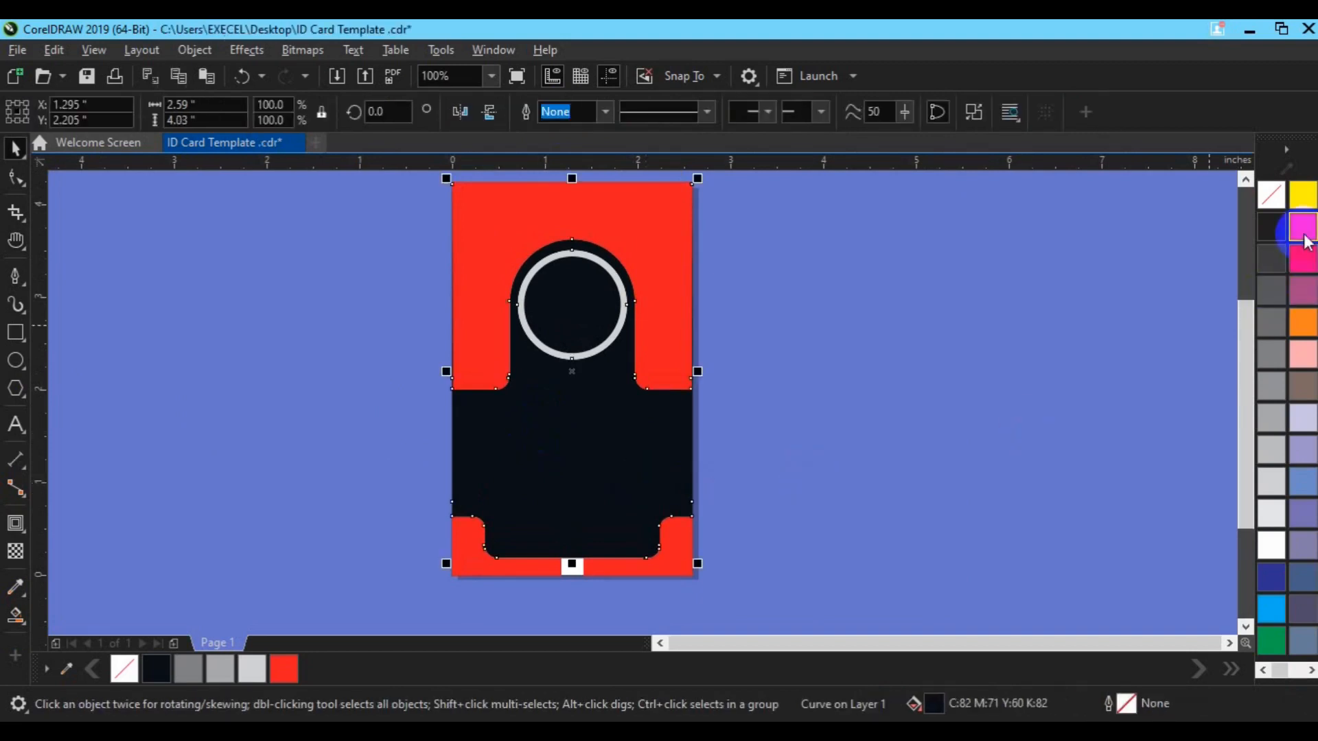
drag(1303, 228, 1282, 264)
click(901, 403)
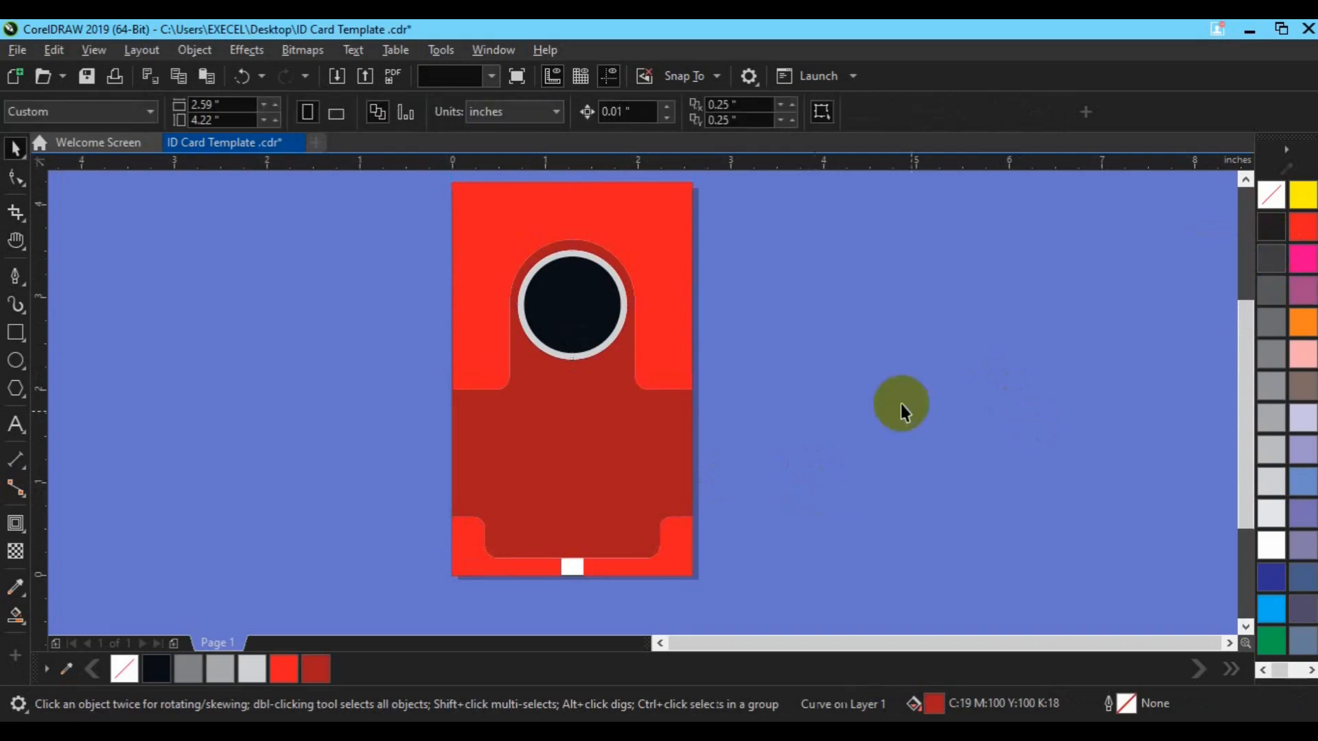
Fill the outer portrait ring circle white
click(571, 345)
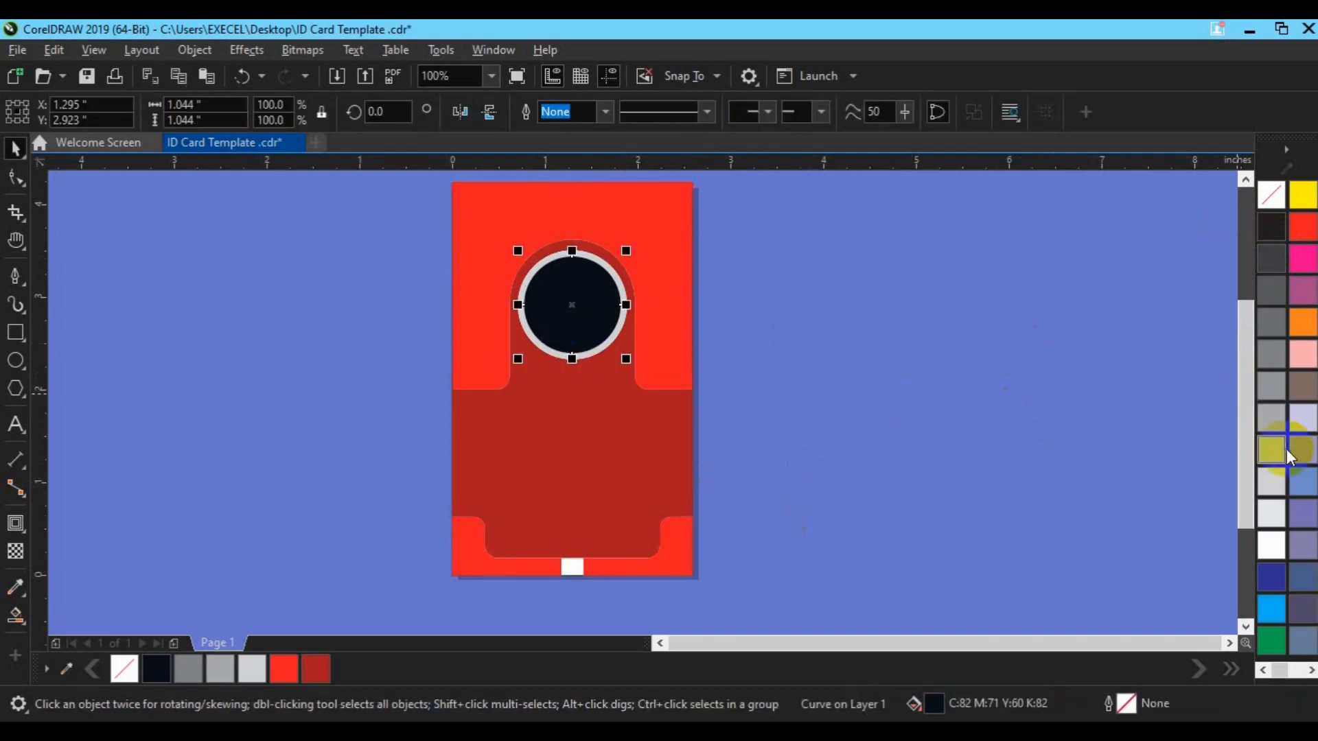
click(1271, 453)
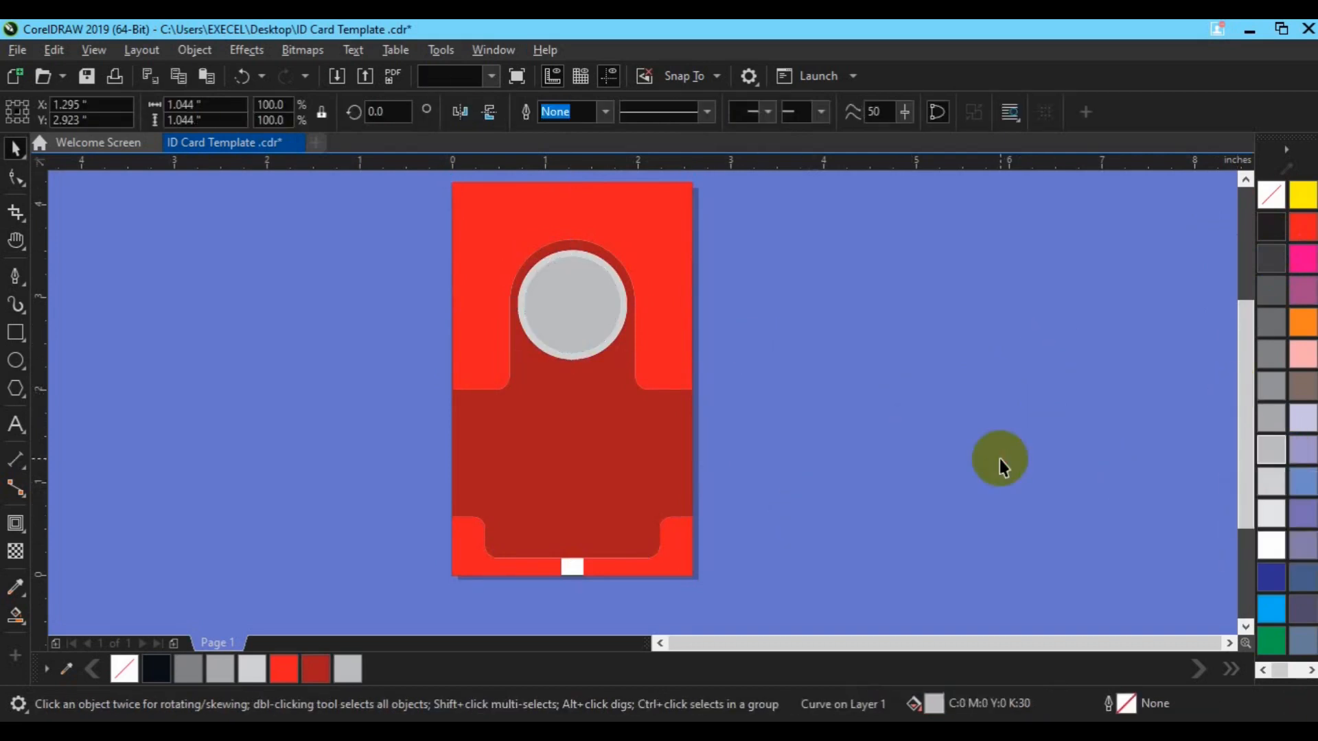
click(1000, 459)
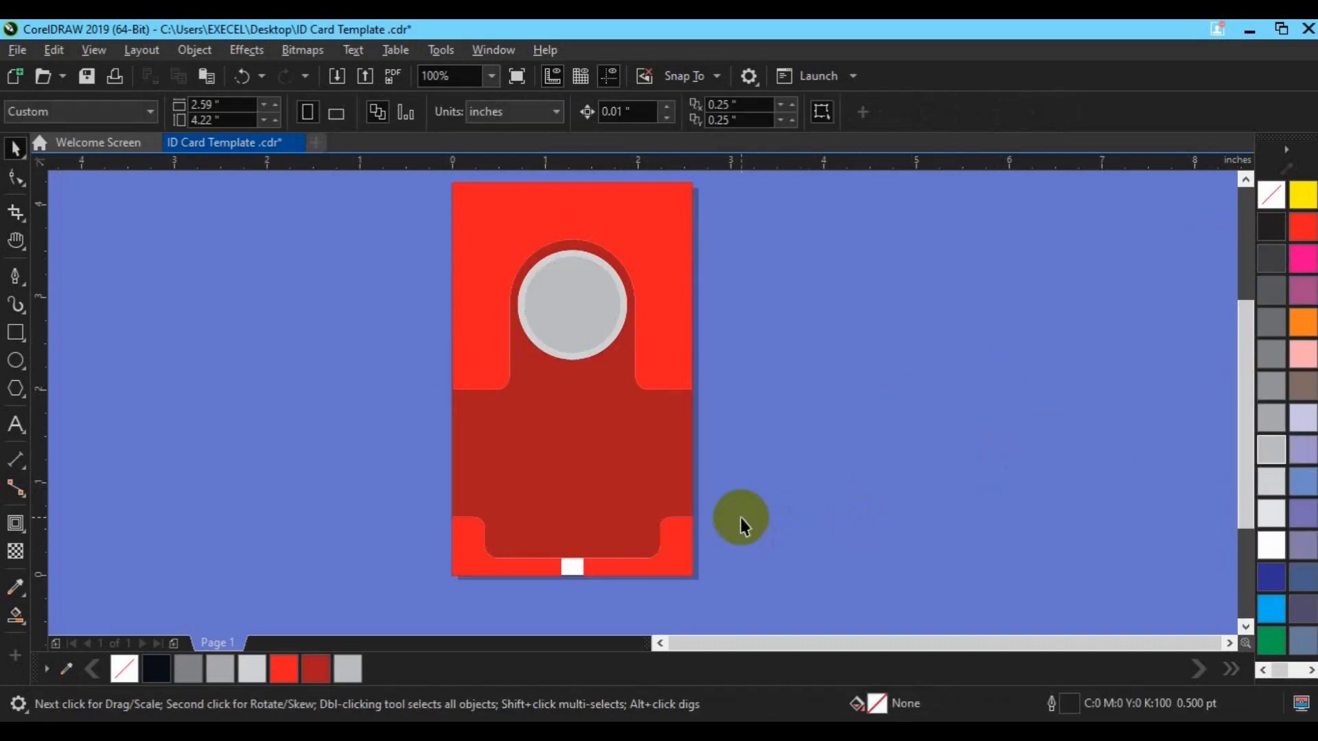
click(573, 356)
click(1268, 547)
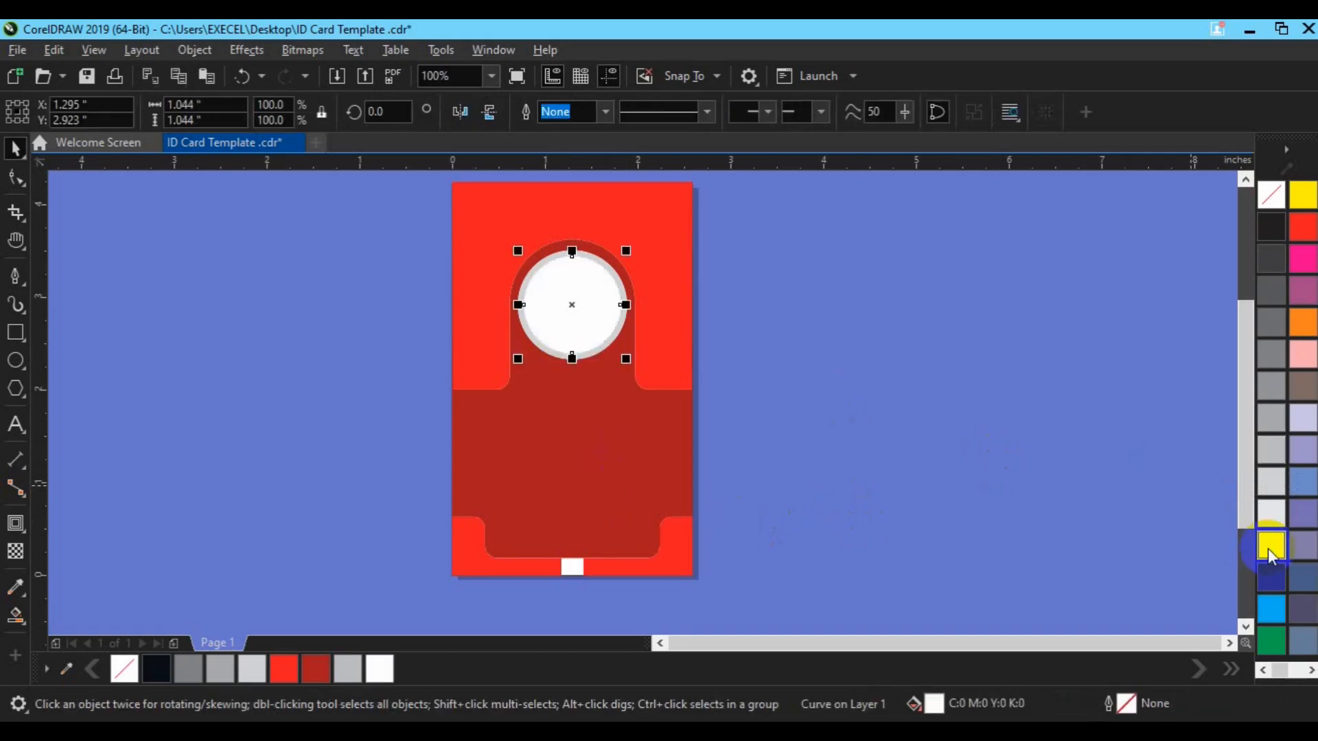
key(ctrl+z)
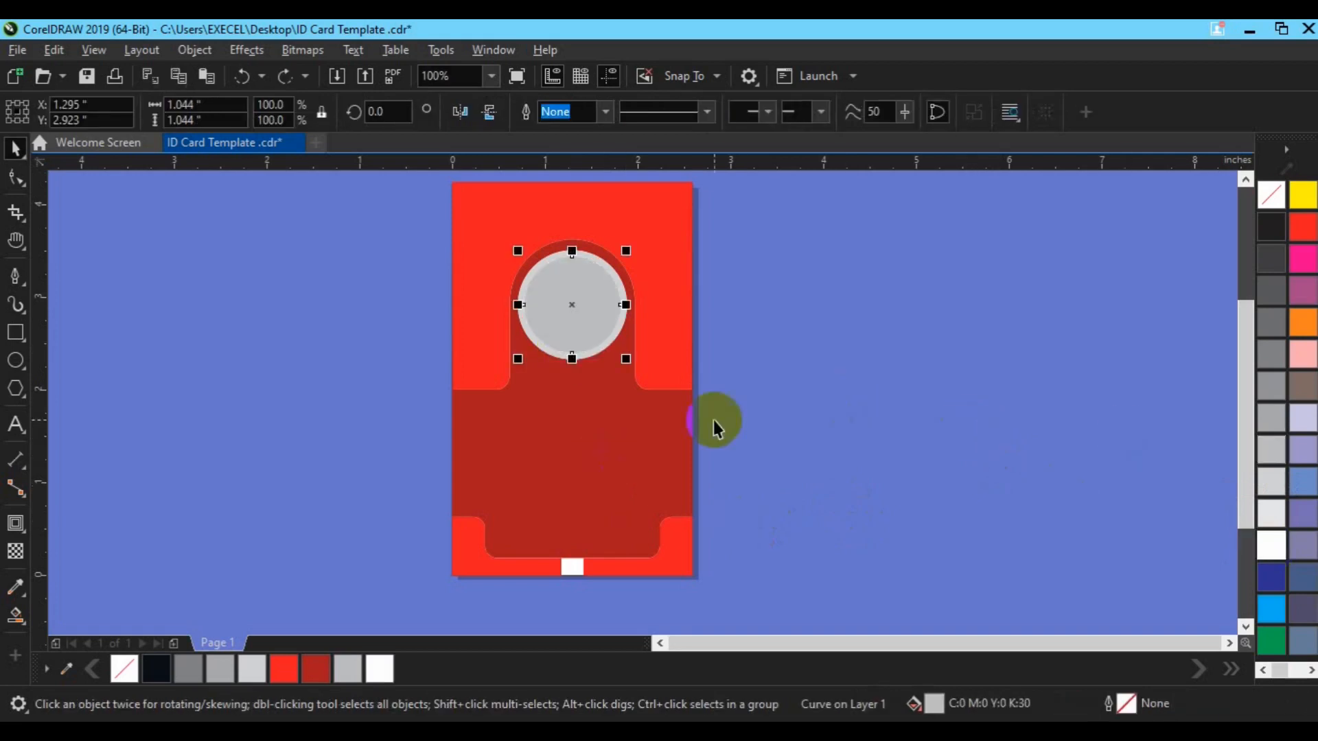
click(592, 354)
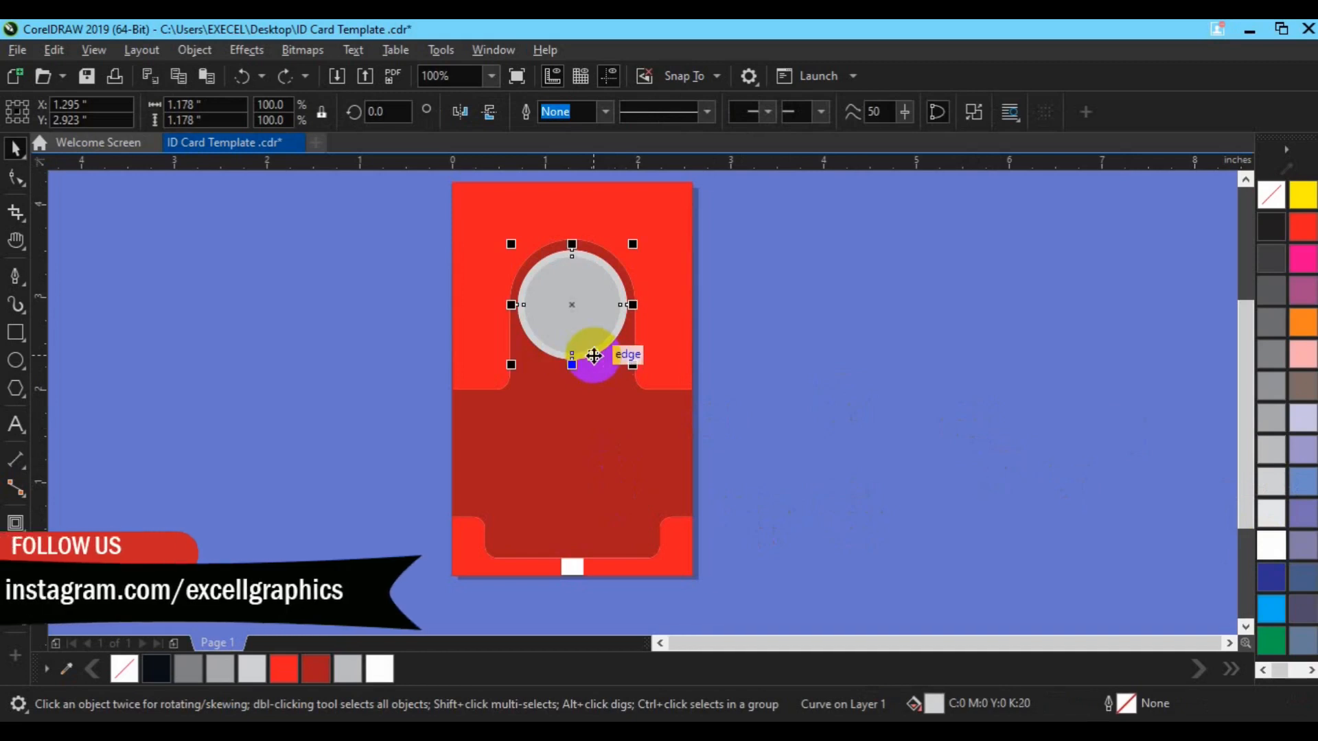
click(1268, 547)
Set the inner portrait circle's fill to 30% grey
click(936, 481)
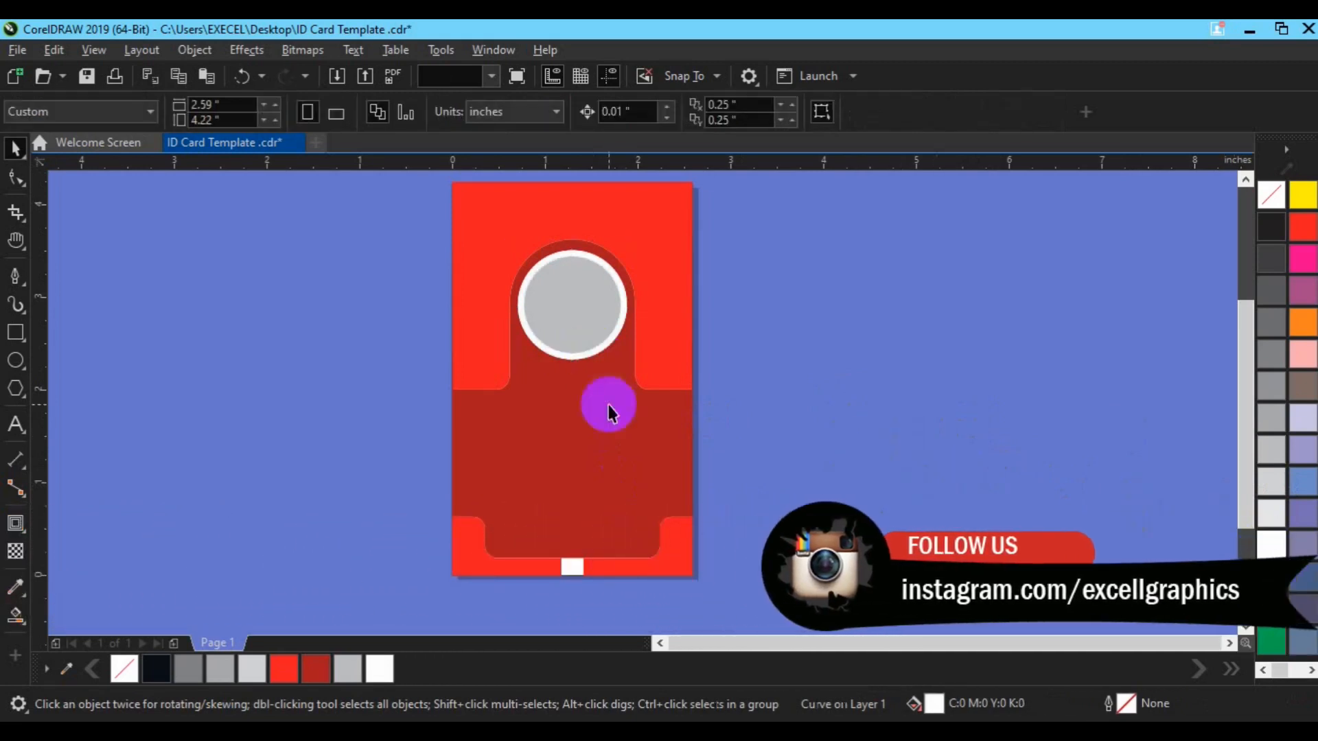
scroll(551, 293, up, 2)
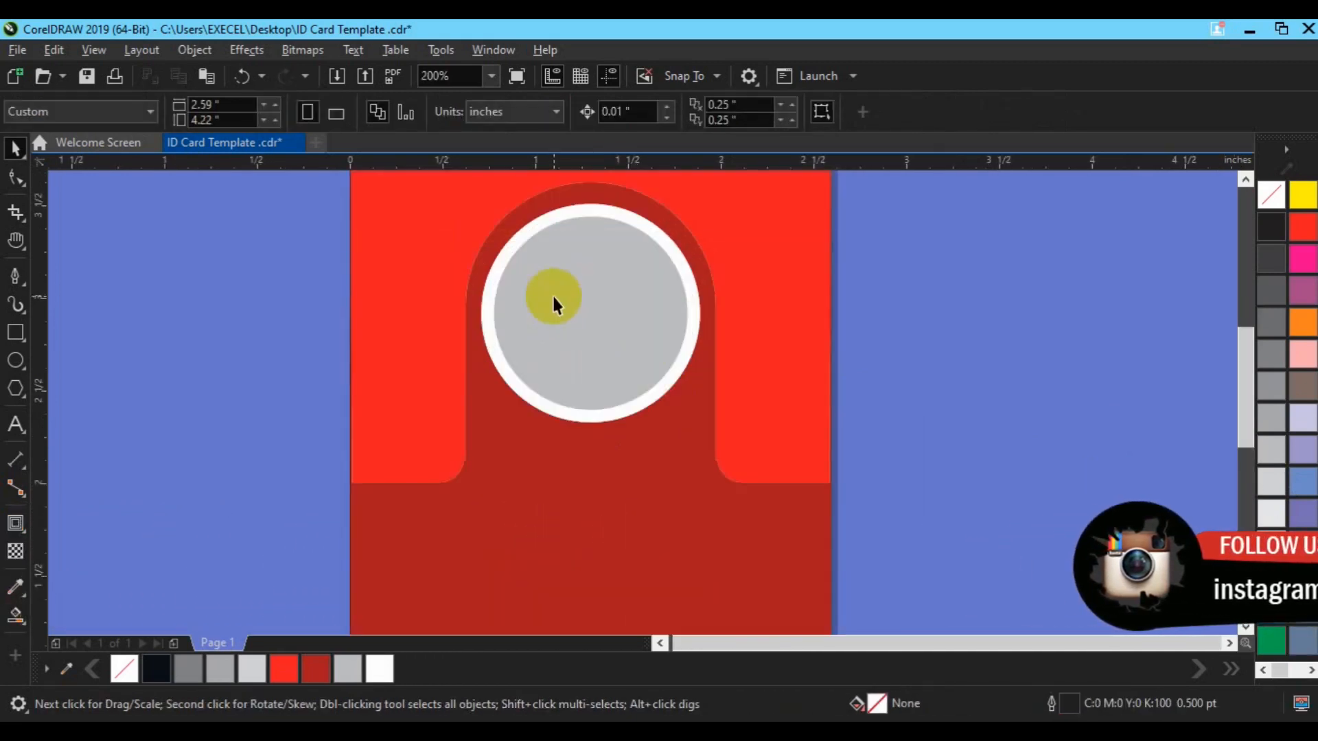
click(579, 412)
click(794, 414)
click(624, 391)
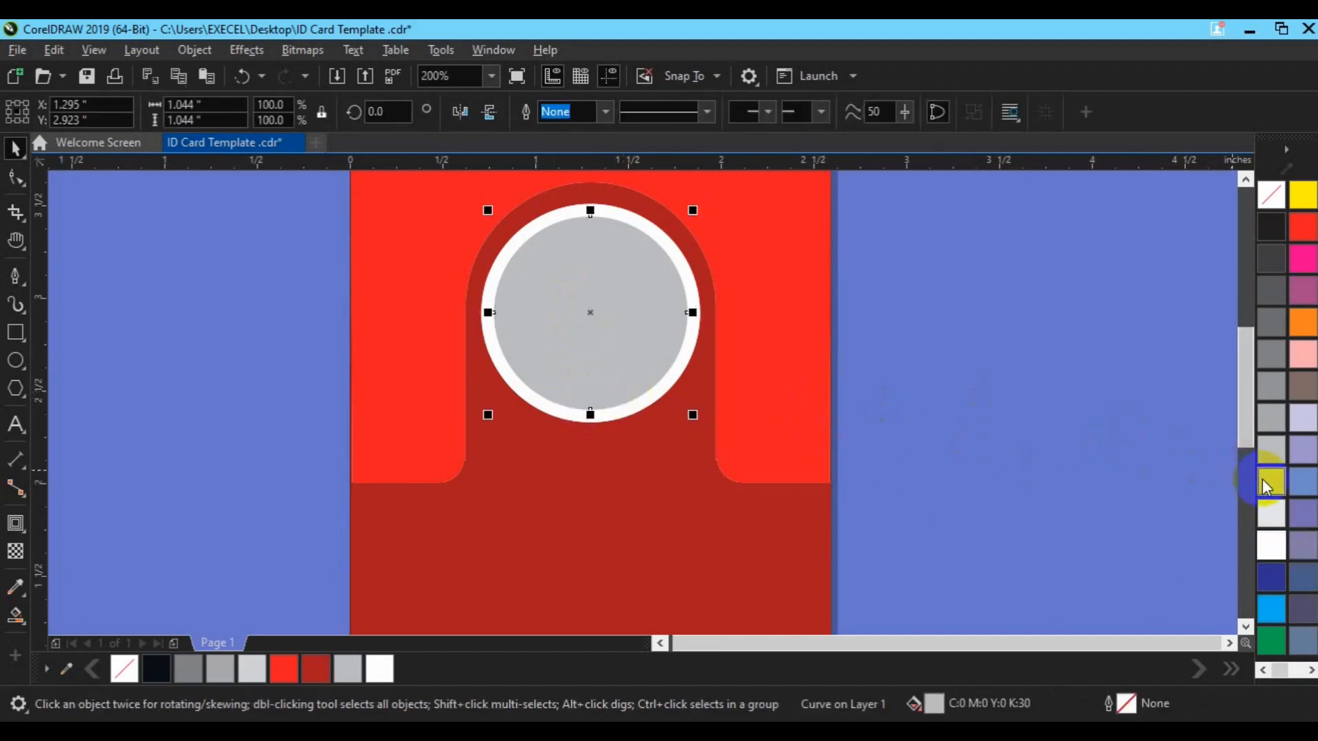
click(1269, 483)
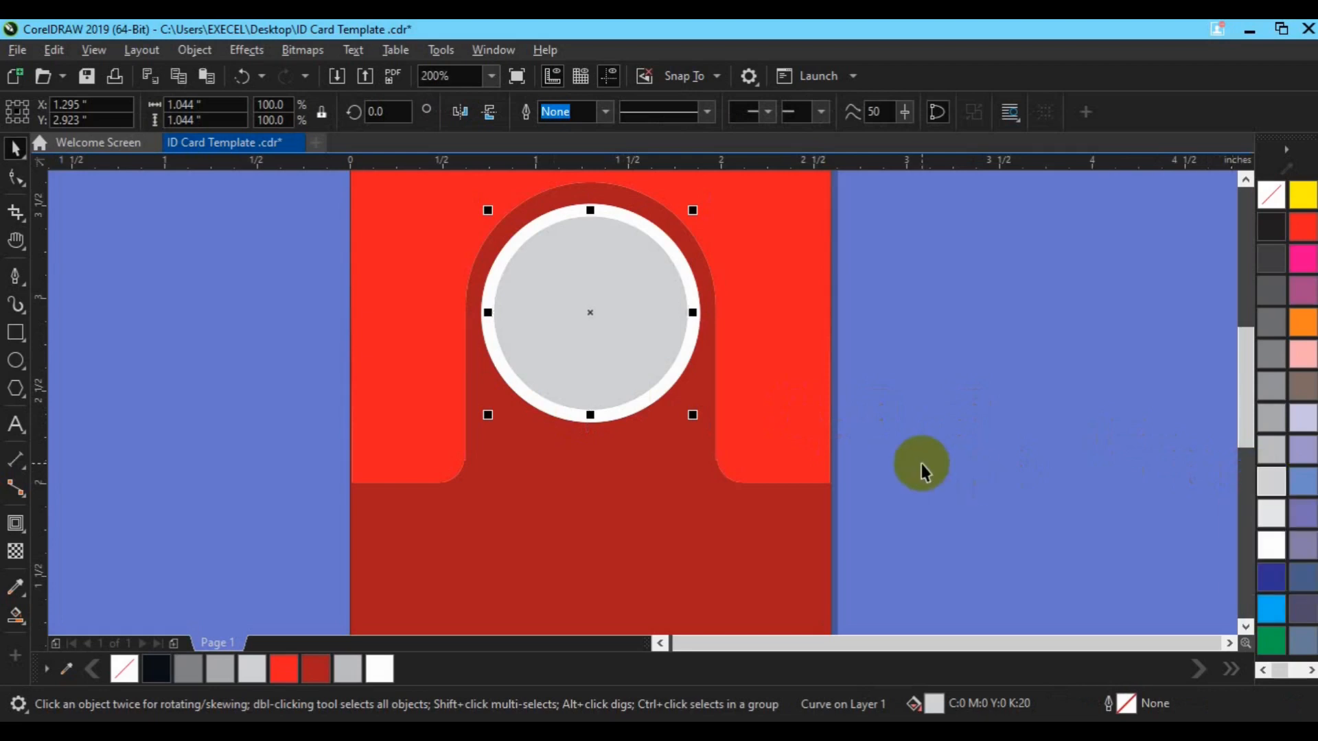
click(1265, 483)
click(1270, 449)
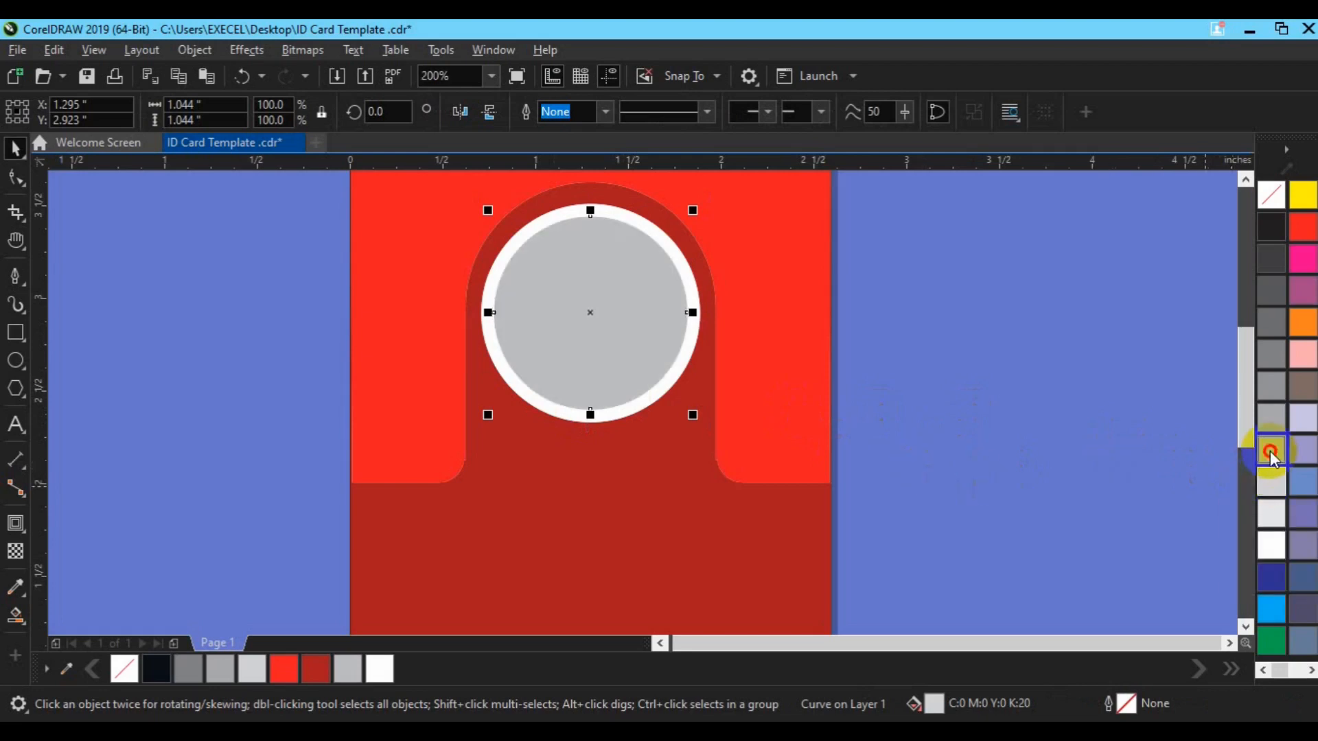
scroll(962, 498, down, 2)
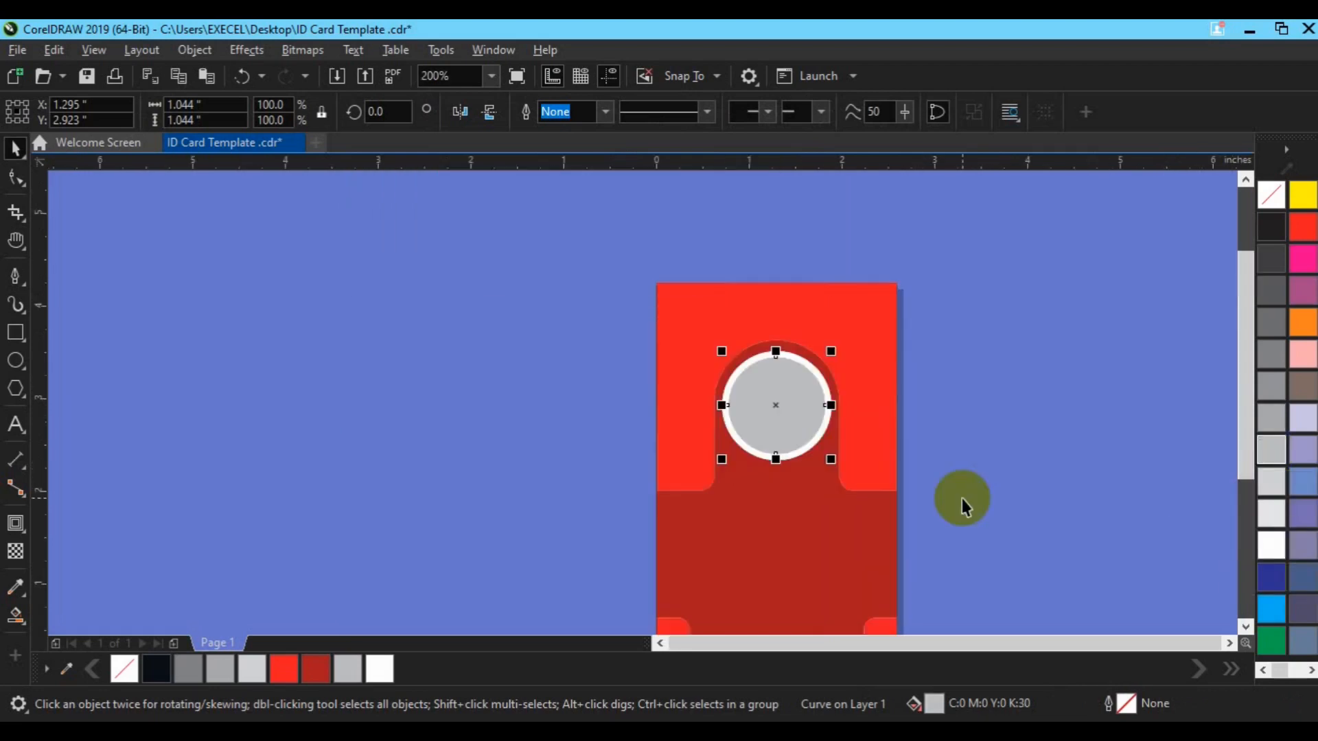
key(h)
drag(804, 564, 616, 488)
Import 15851-removebg-preview and position the photo over the ID card
key(space)
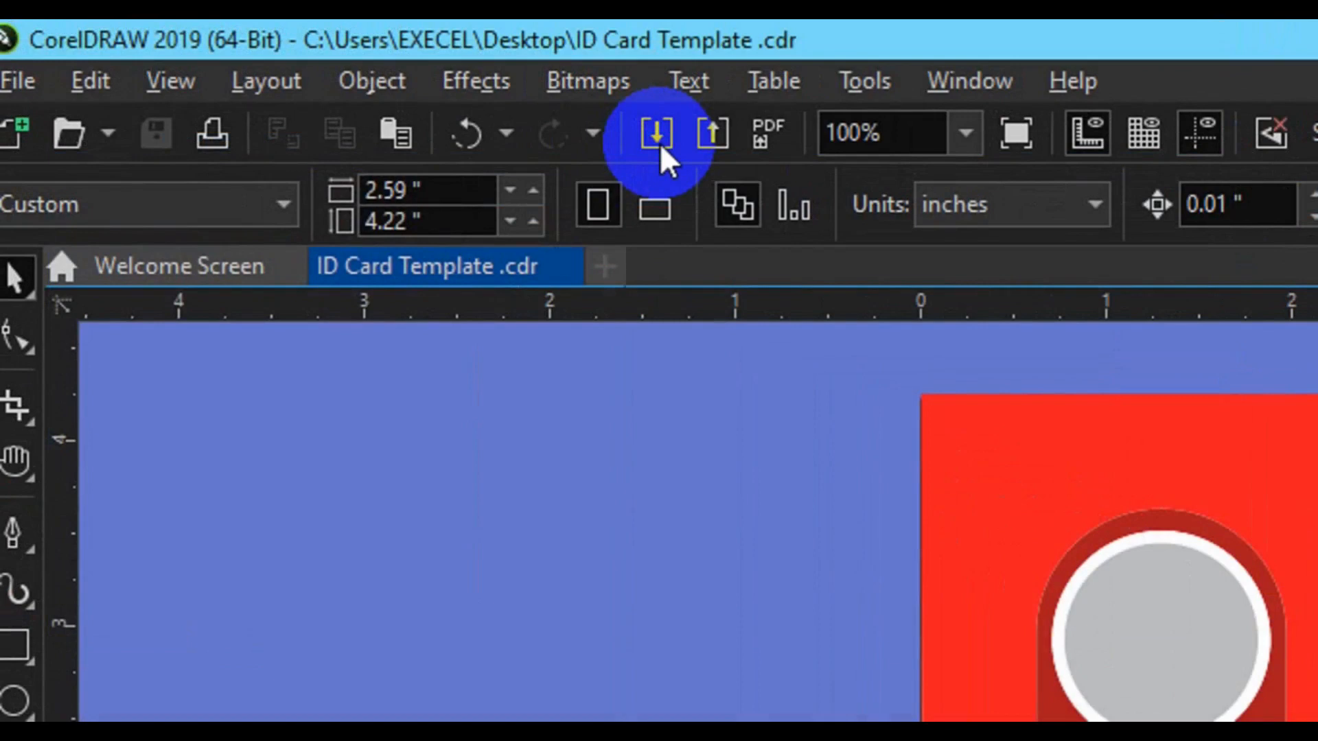
click(657, 136)
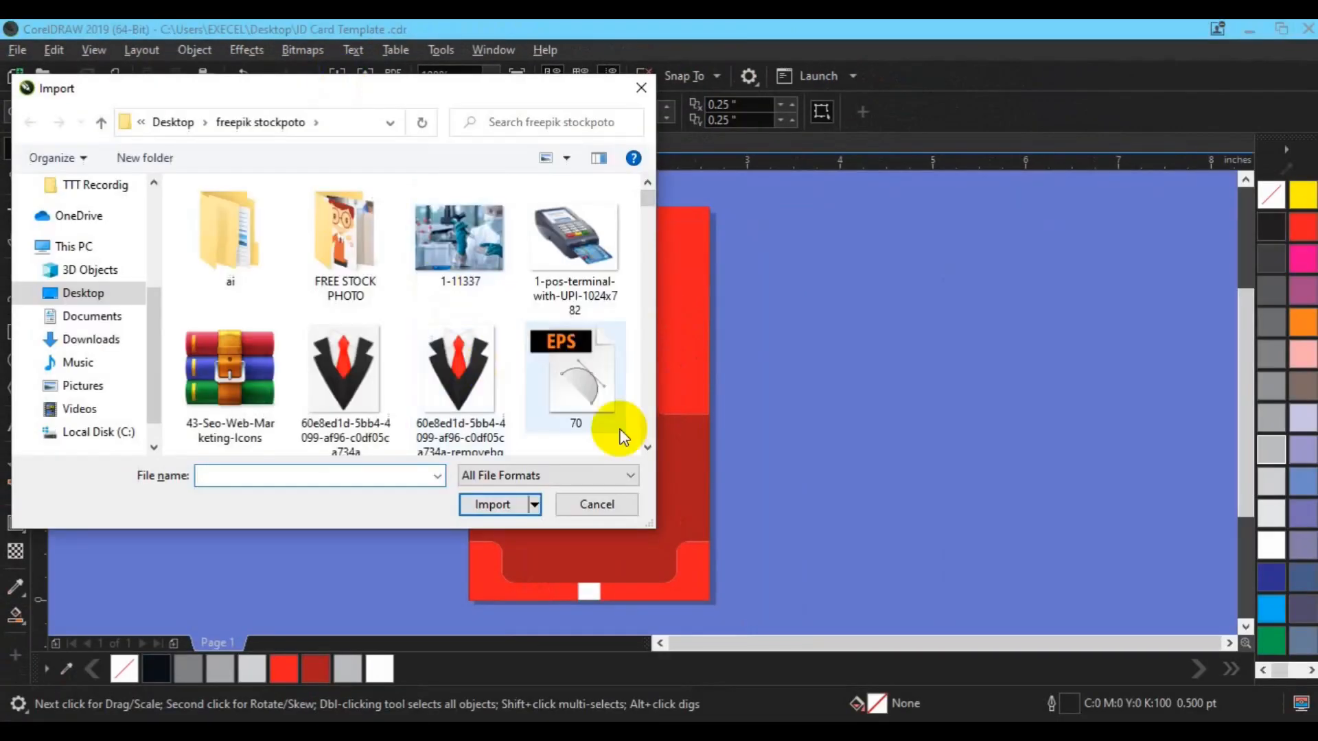
scroll(646, 447, down, 10)
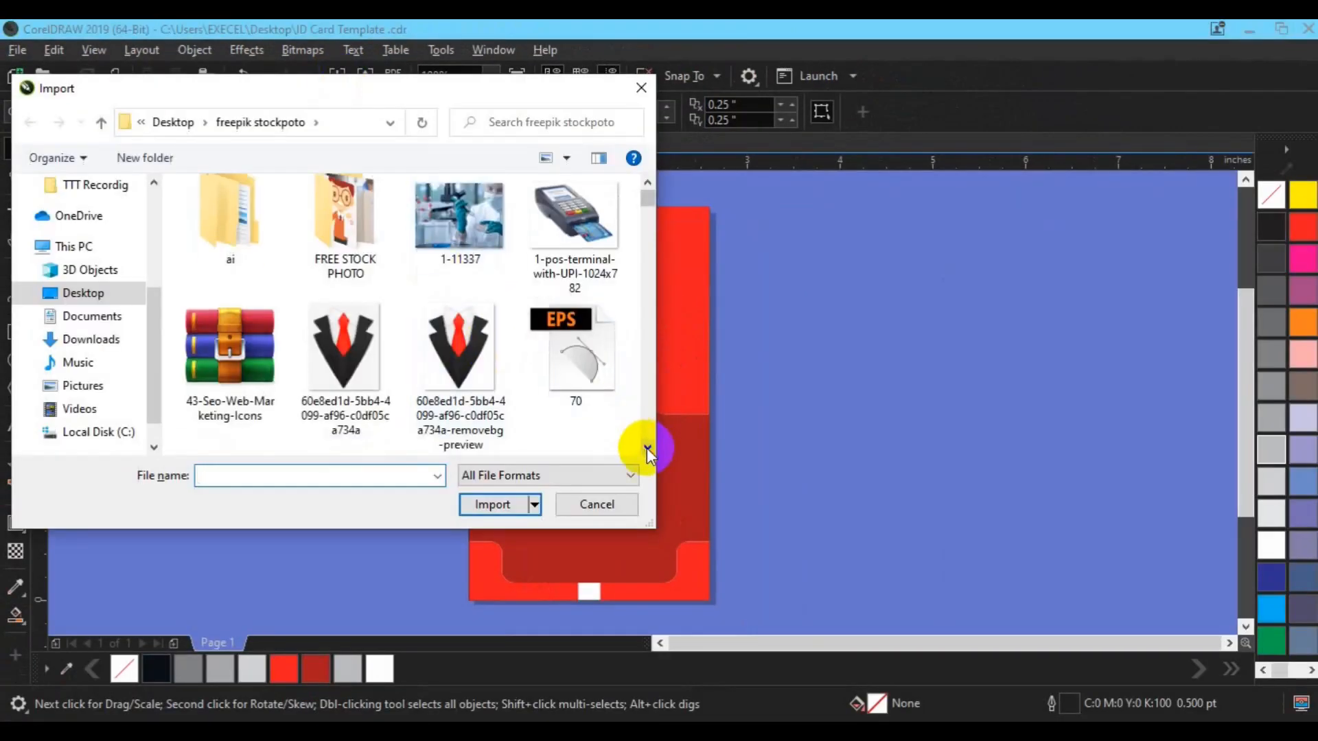
scroll(651, 303, down, 5)
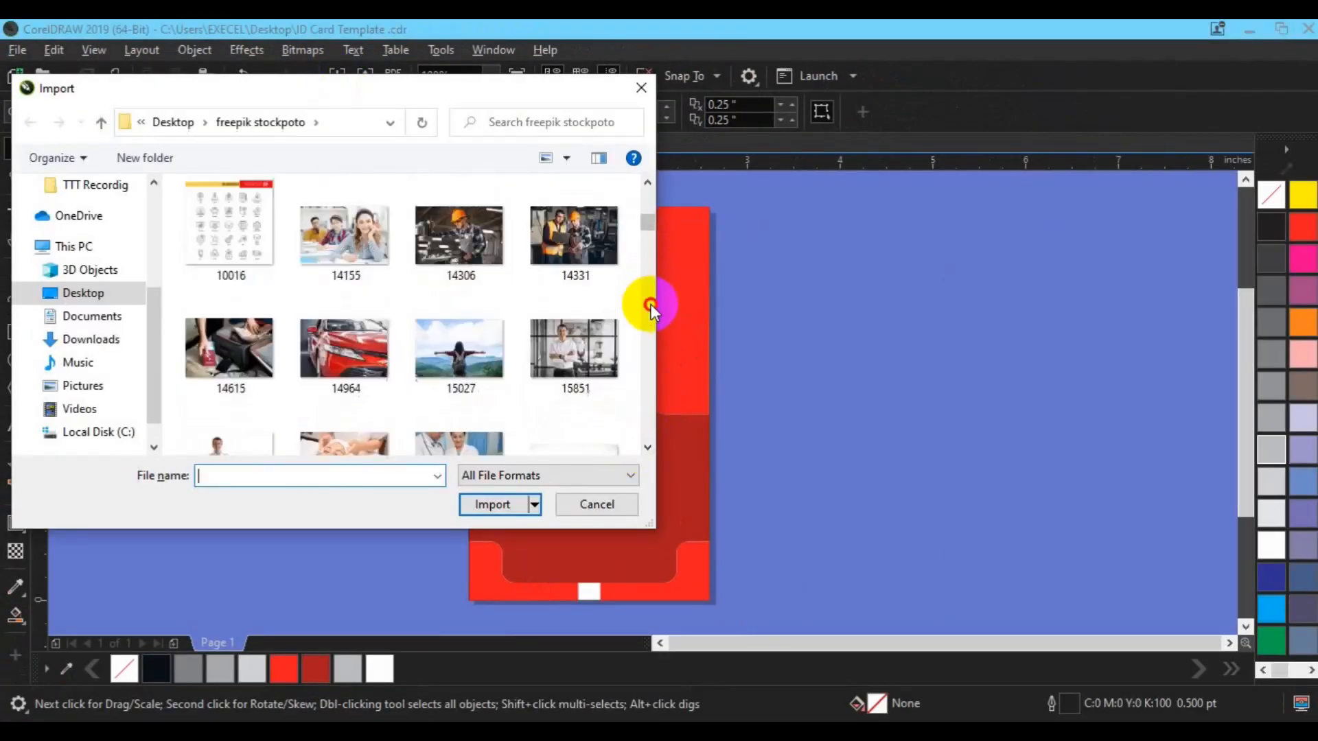
click(230, 248)
click(471, 501)
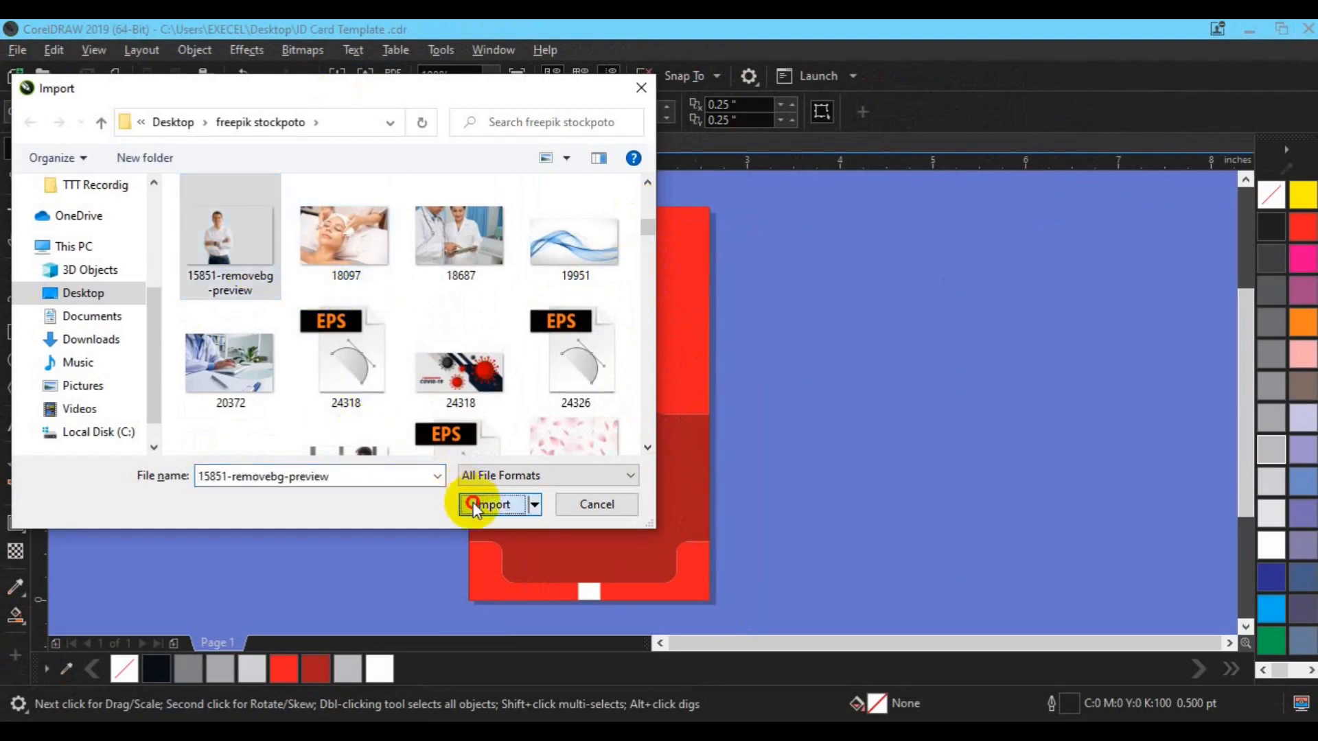
drag(536, 296, 770, 453)
drag(578, 369, 561, 438)
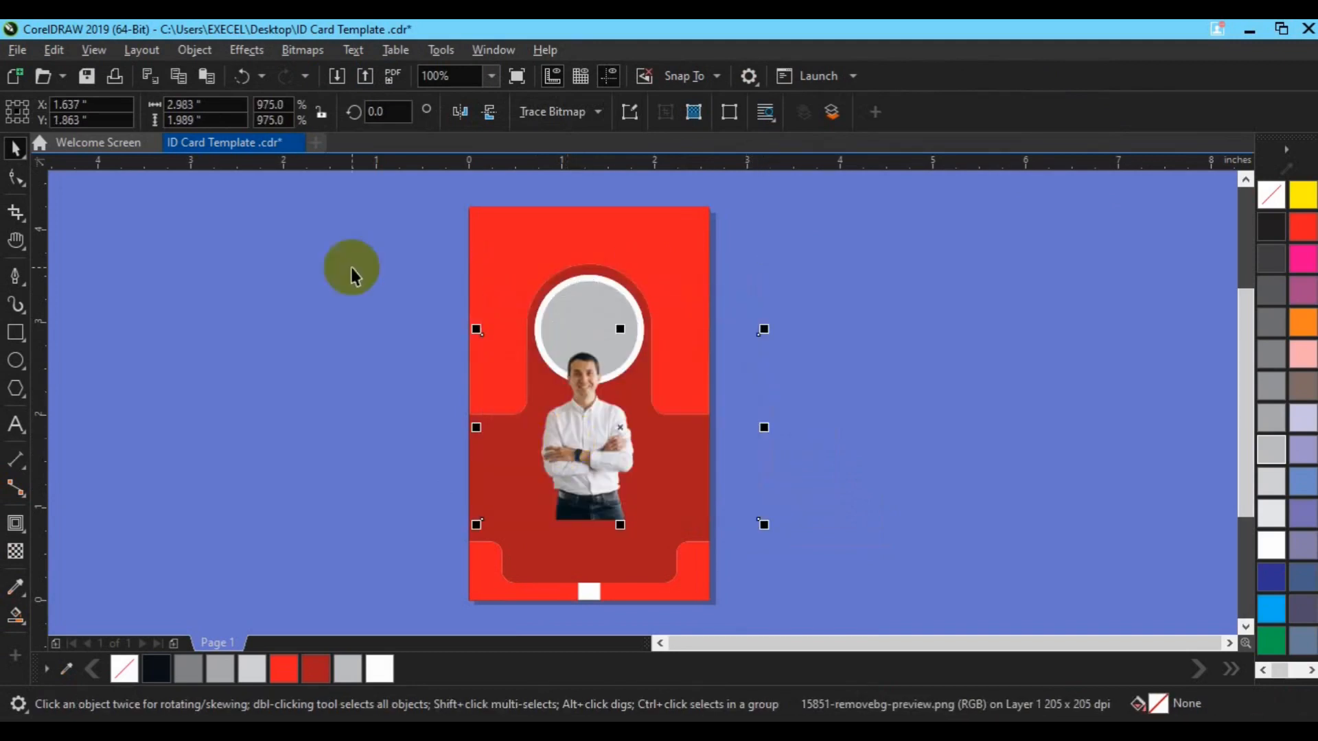
PowerClip the photo inside the portrait circle with the face centred
click(195, 50)
mouse_move(280, 77)
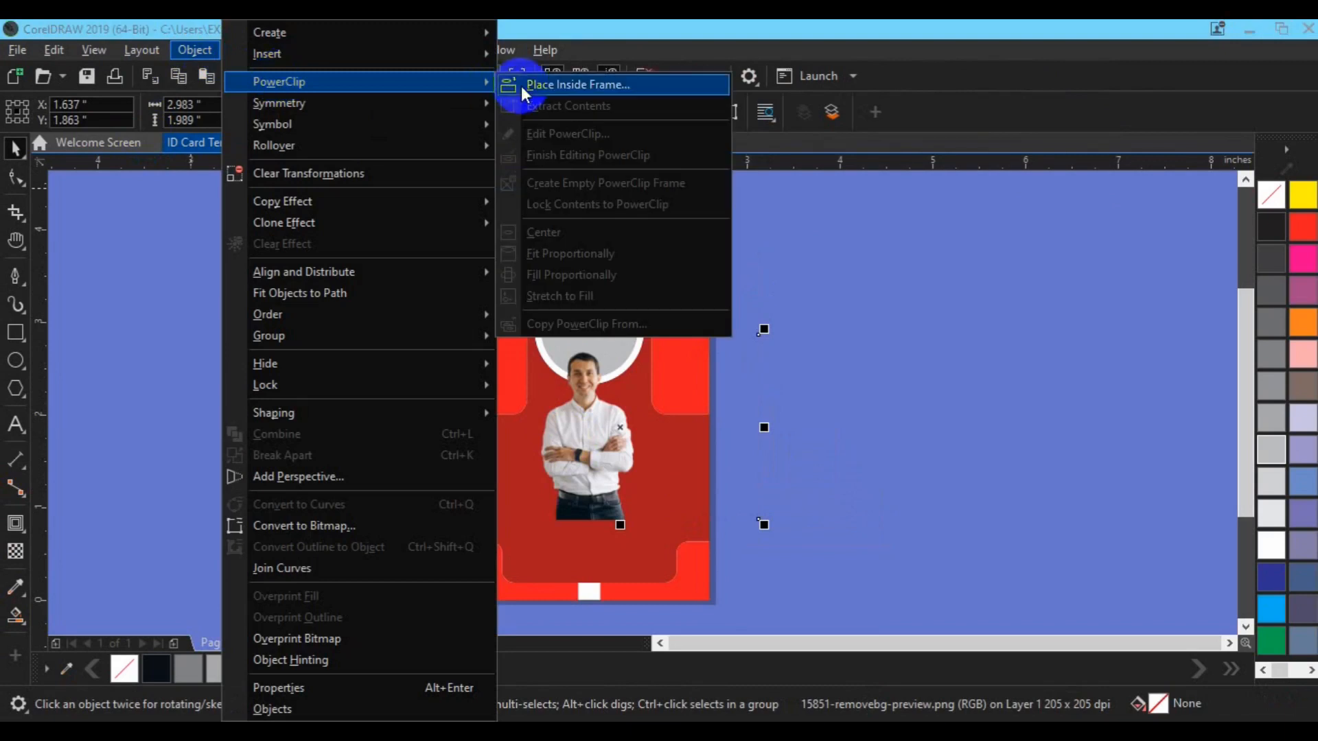
click(542, 83)
click(553, 335)
click(88, 191)
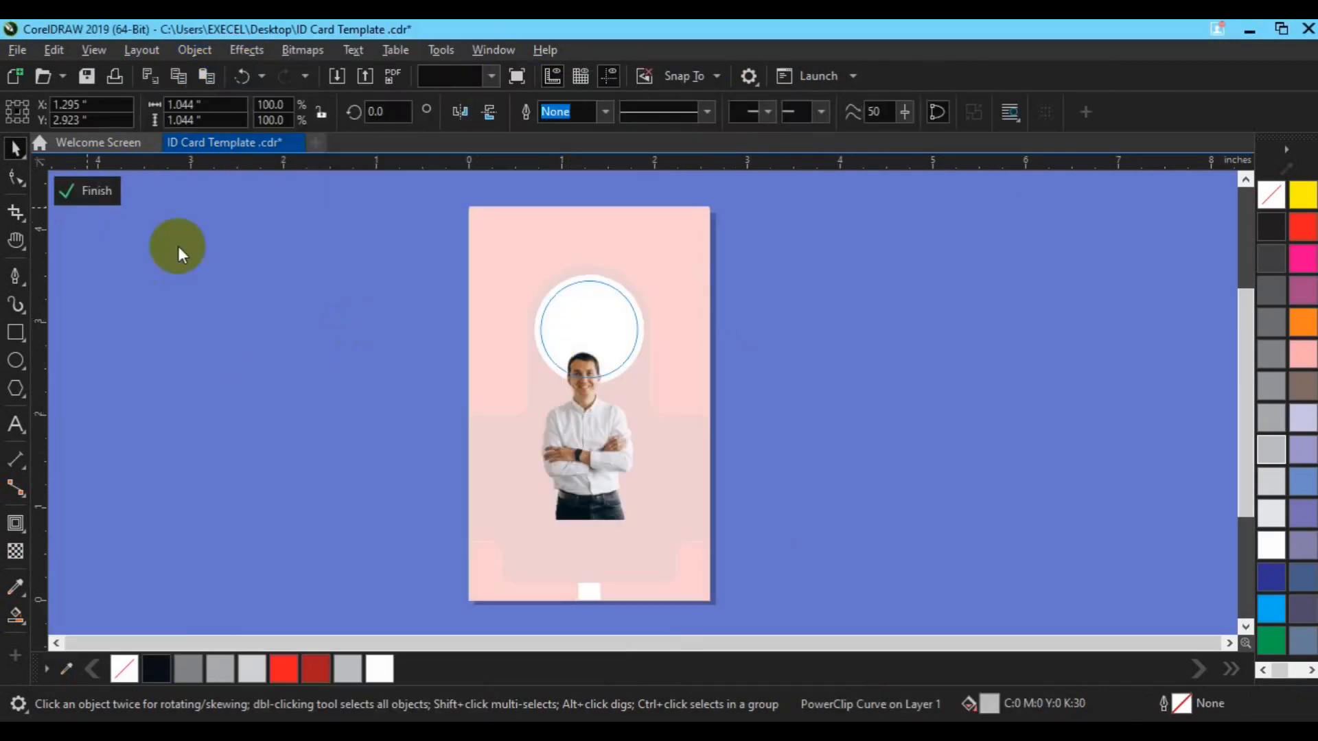
drag(571, 470, 581, 415)
click(581, 413)
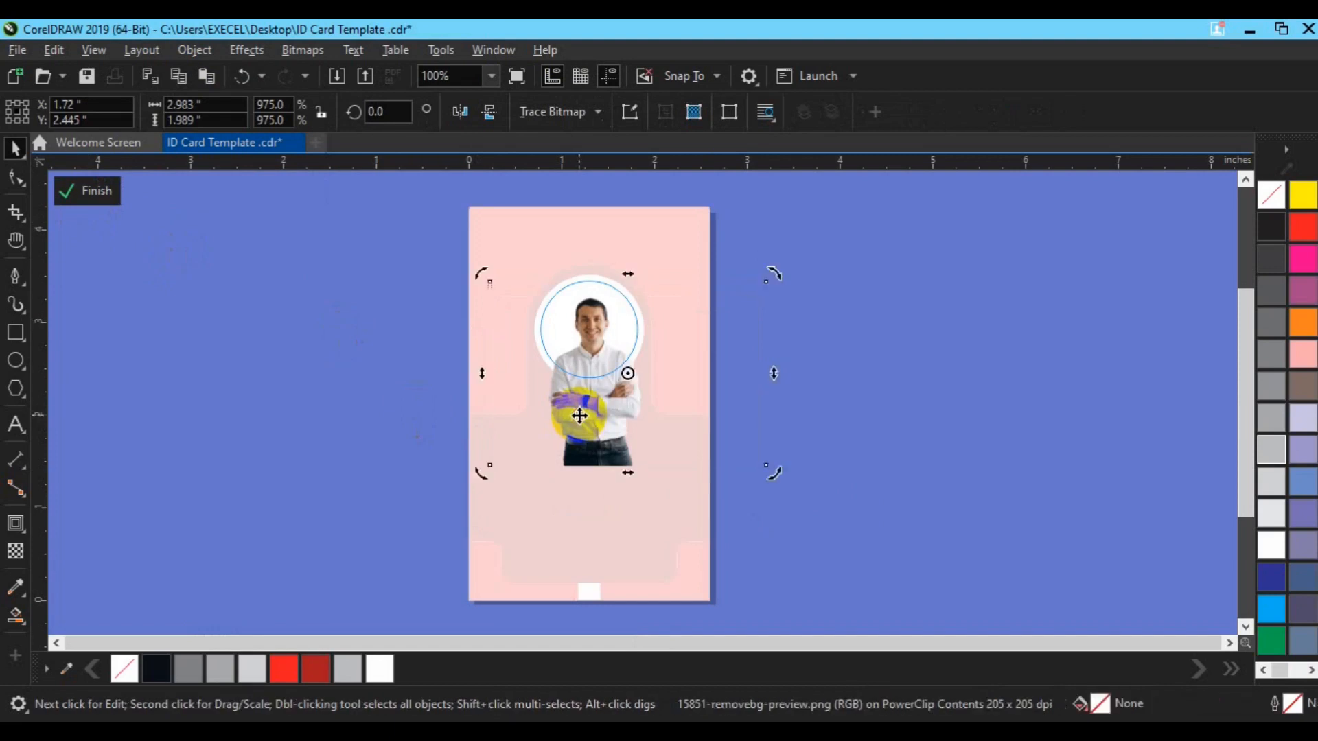
click(99, 199)
Reopen the portrait circle's PowerClip contents and select the photo for removal
click(774, 461)
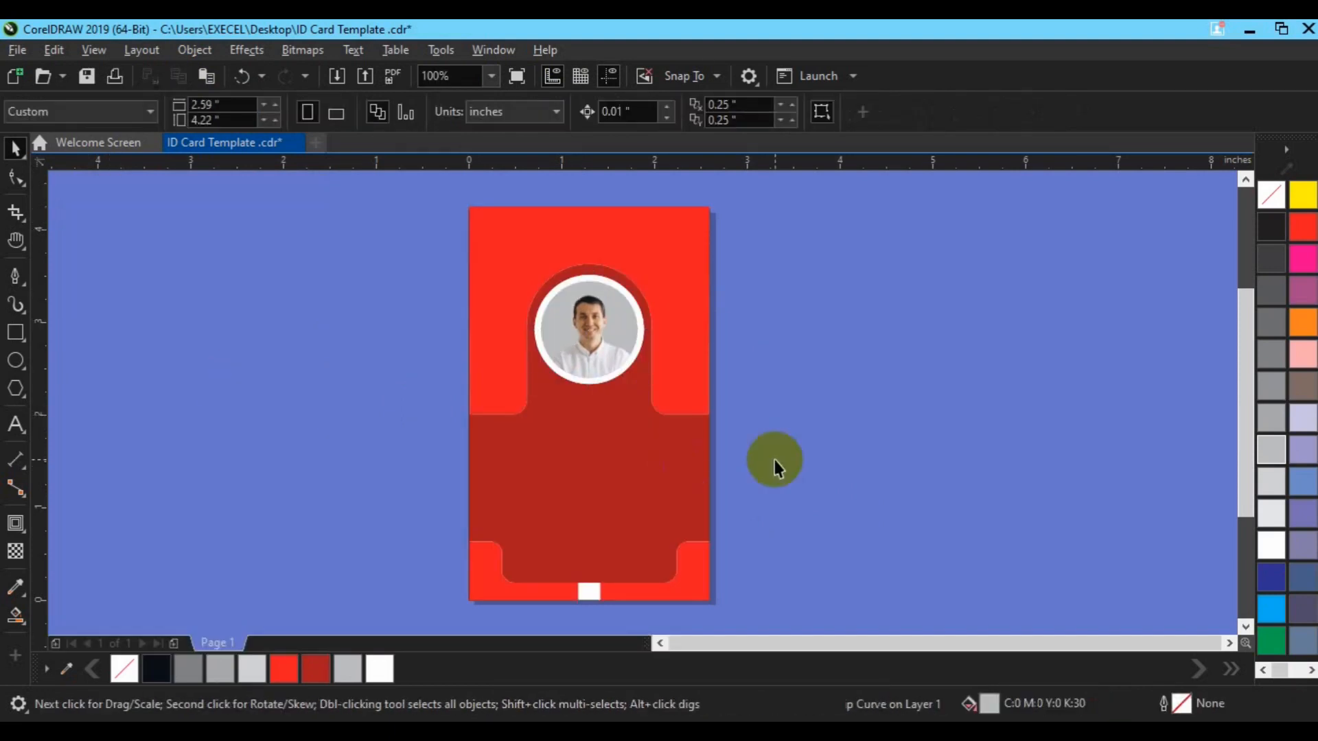
click(629, 327)
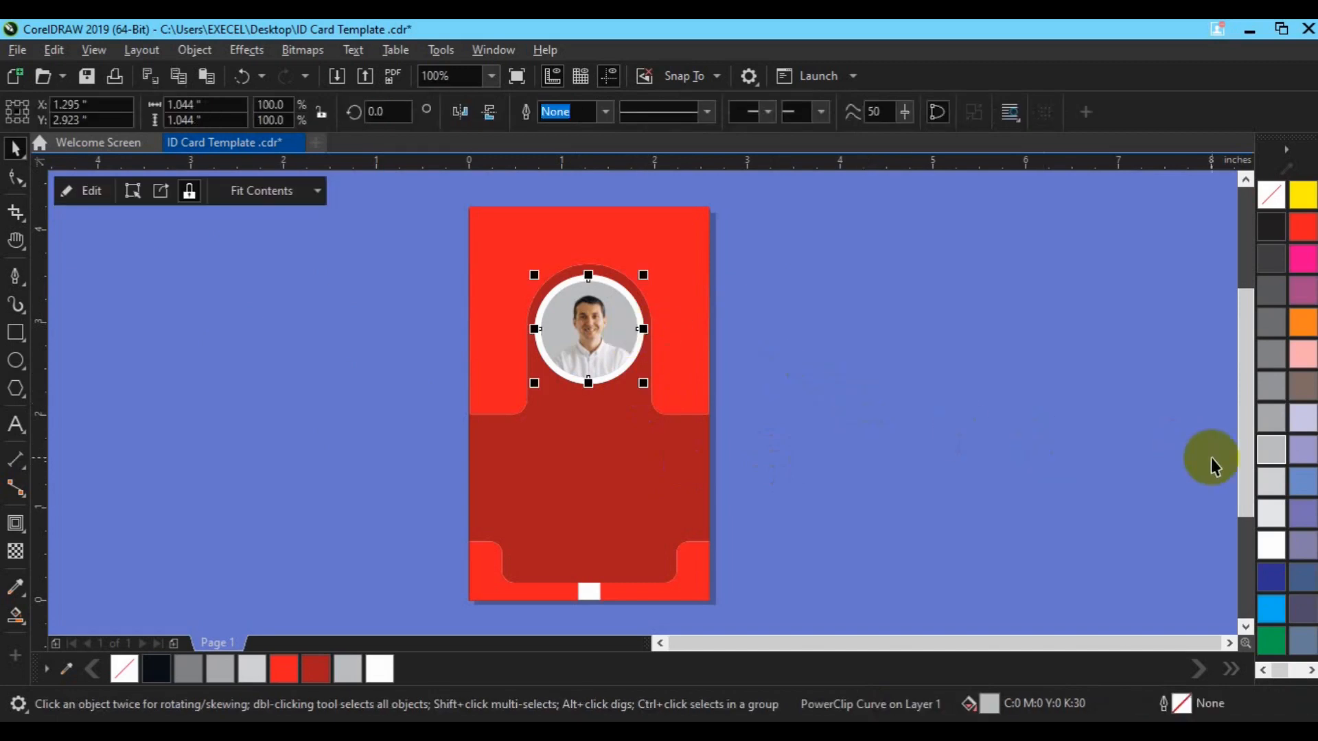
click(85, 192)
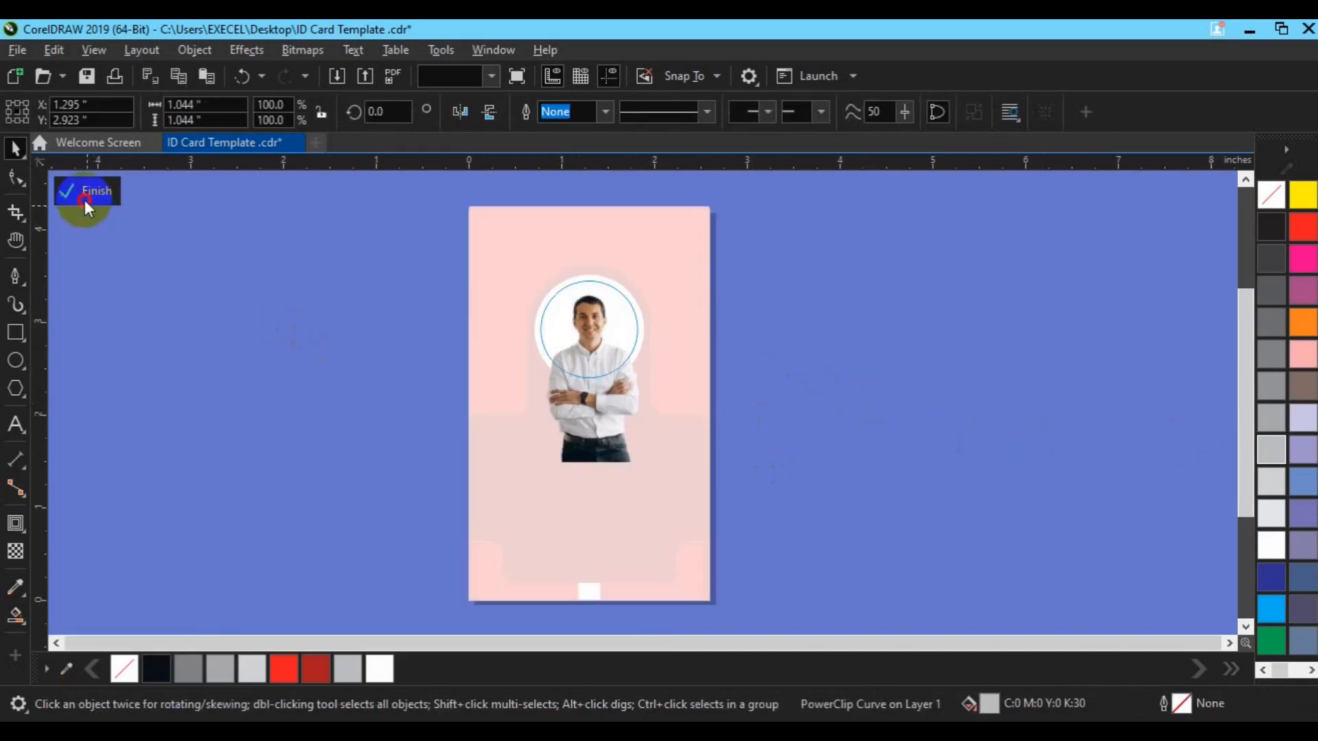
click(516, 422)
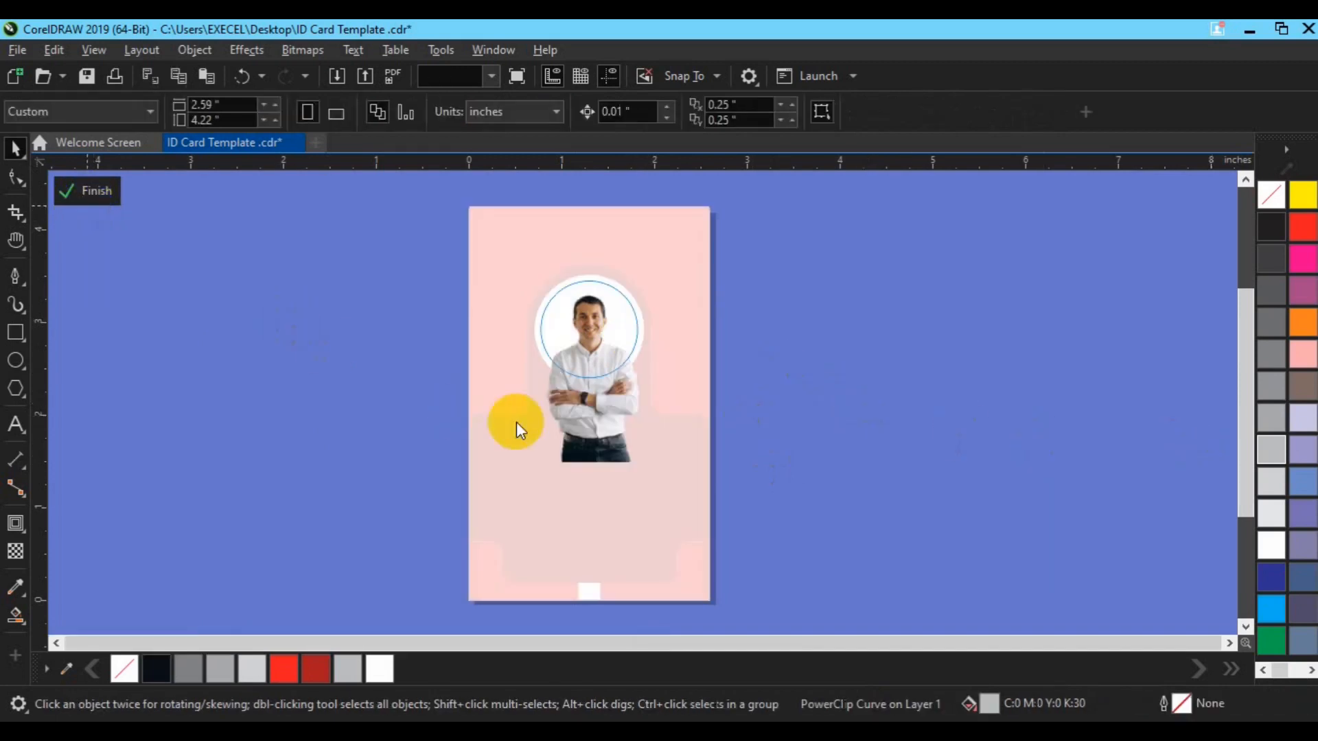
Import 1034-removebg-preview and centre the suited man's face inside the portrait circle
click(335, 77)
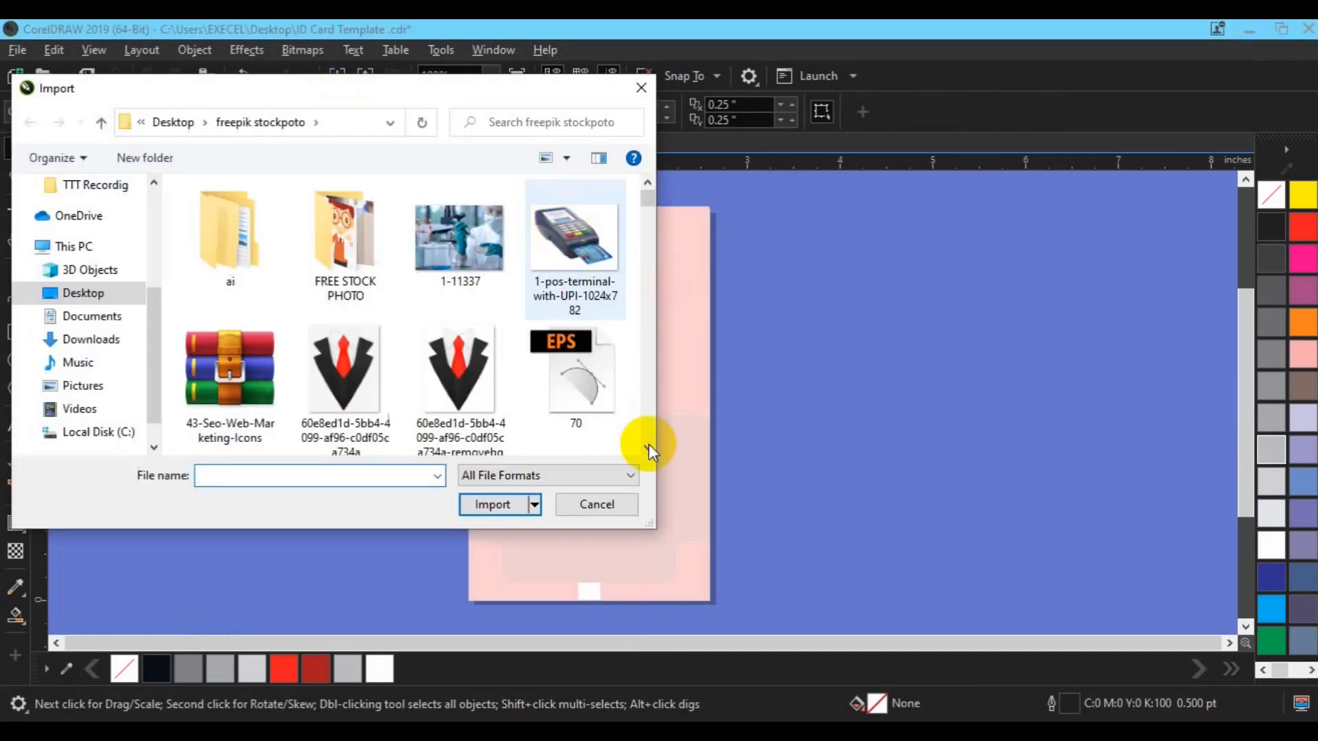
scroll(649, 442, down, 5)
scroll(633, 227, up, 5)
click(575, 398)
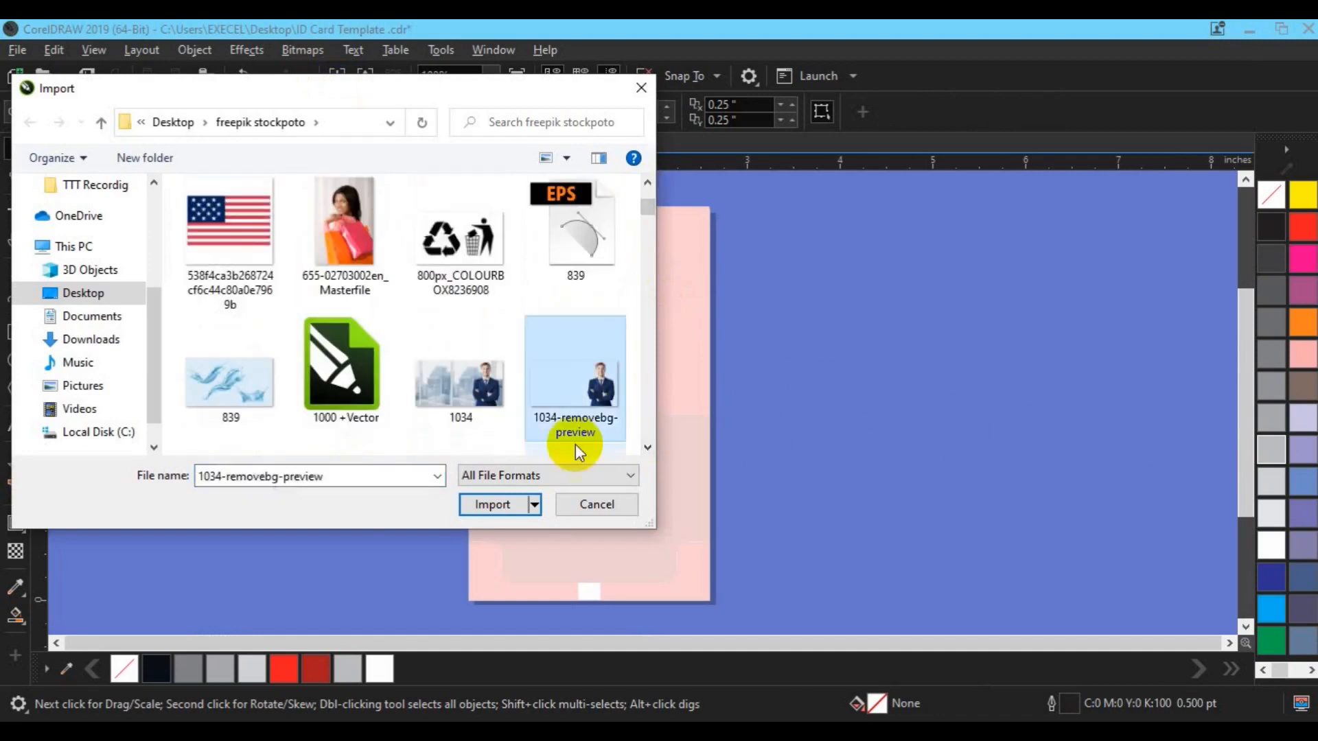
click(492, 504)
drag(507, 274, 873, 472)
drag(739, 391, 612, 417)
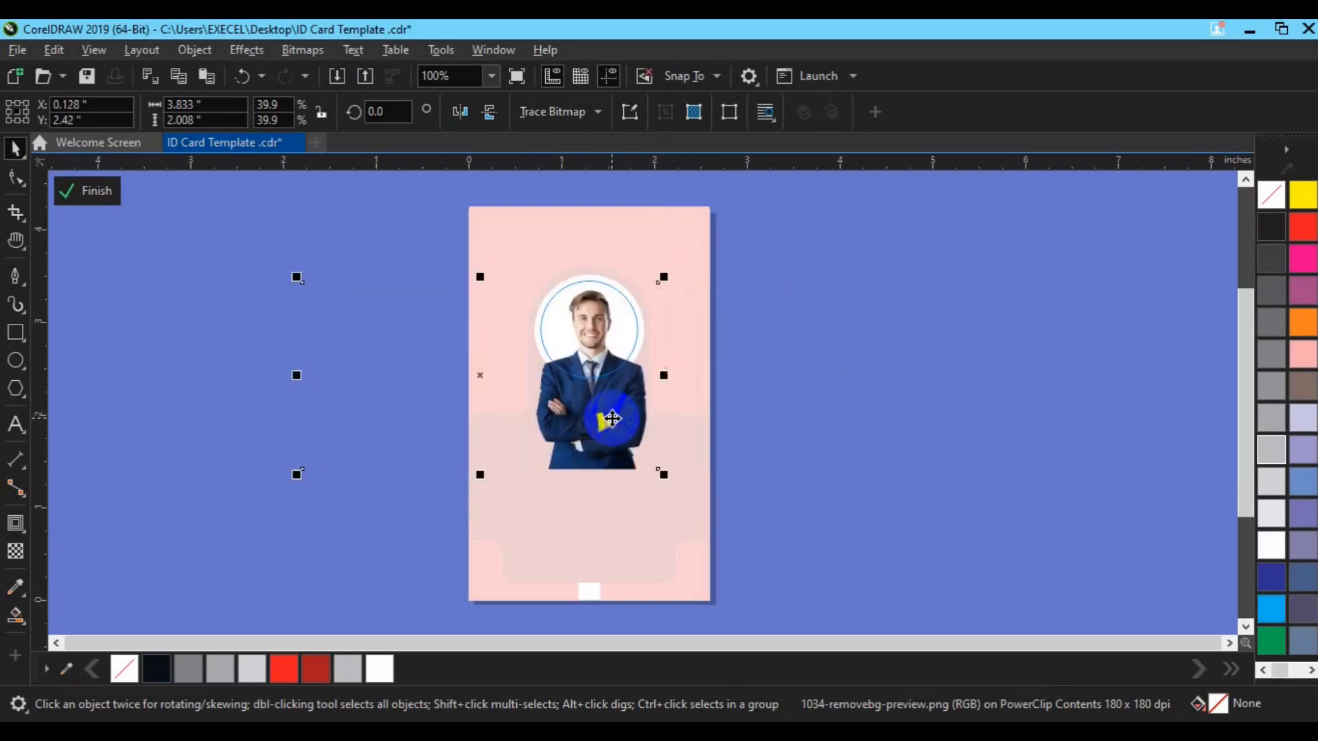
click(93, 196)
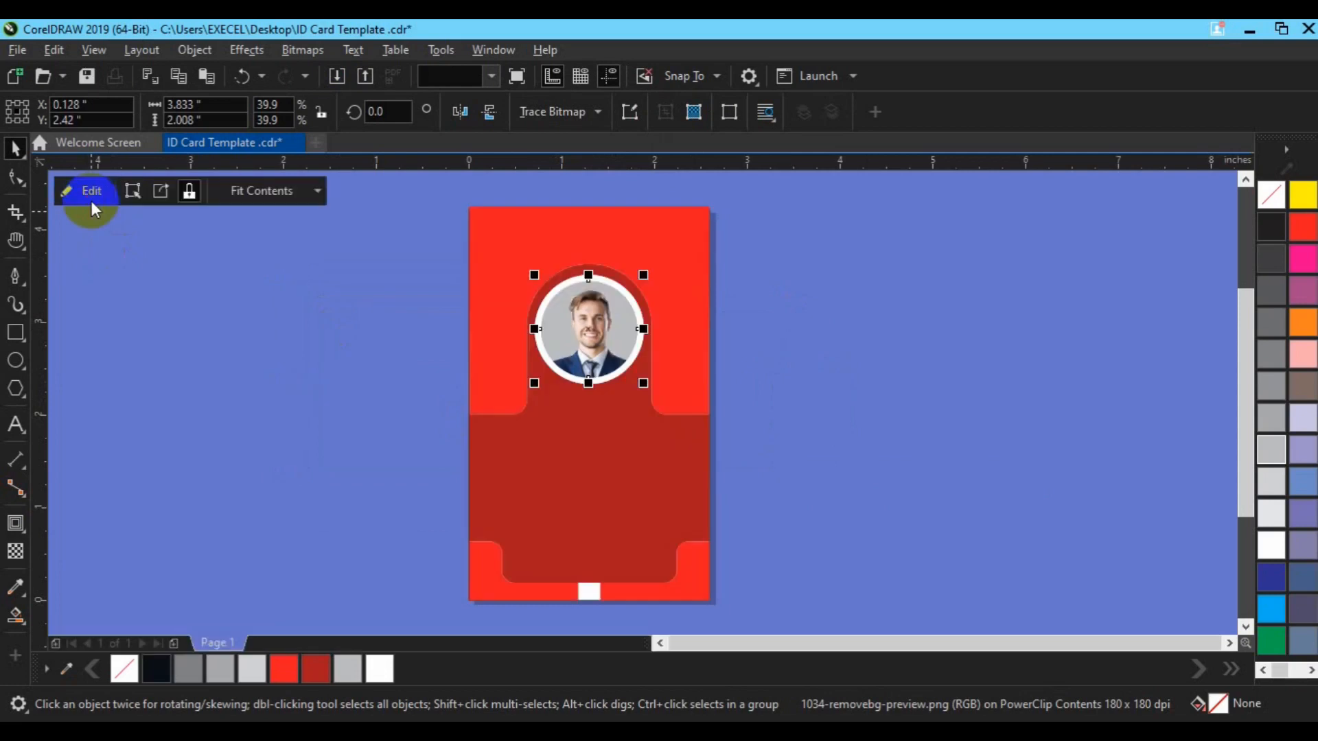
click(730, 381)
click(16, 425)
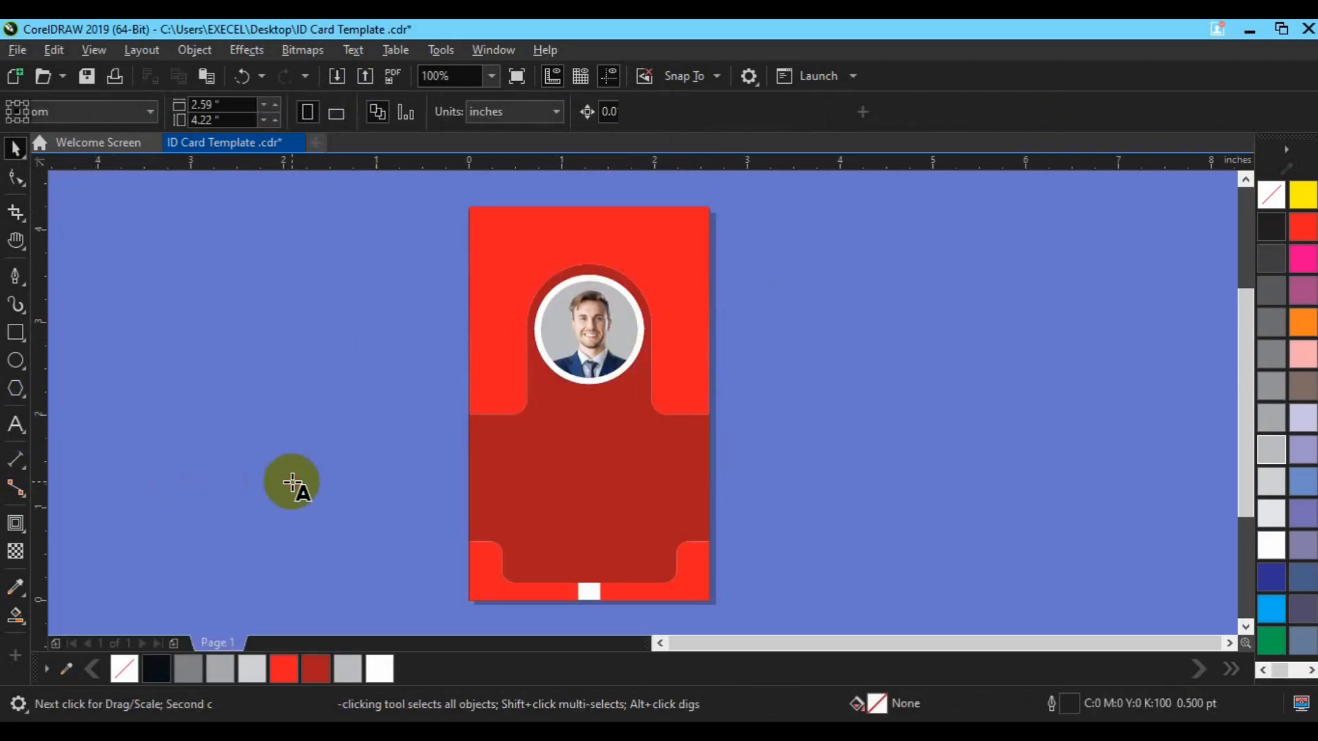
Type the cardholder's name in capitals, set it to Roboto Bold 12 pt white, and centre it on the page
click(293, 482)
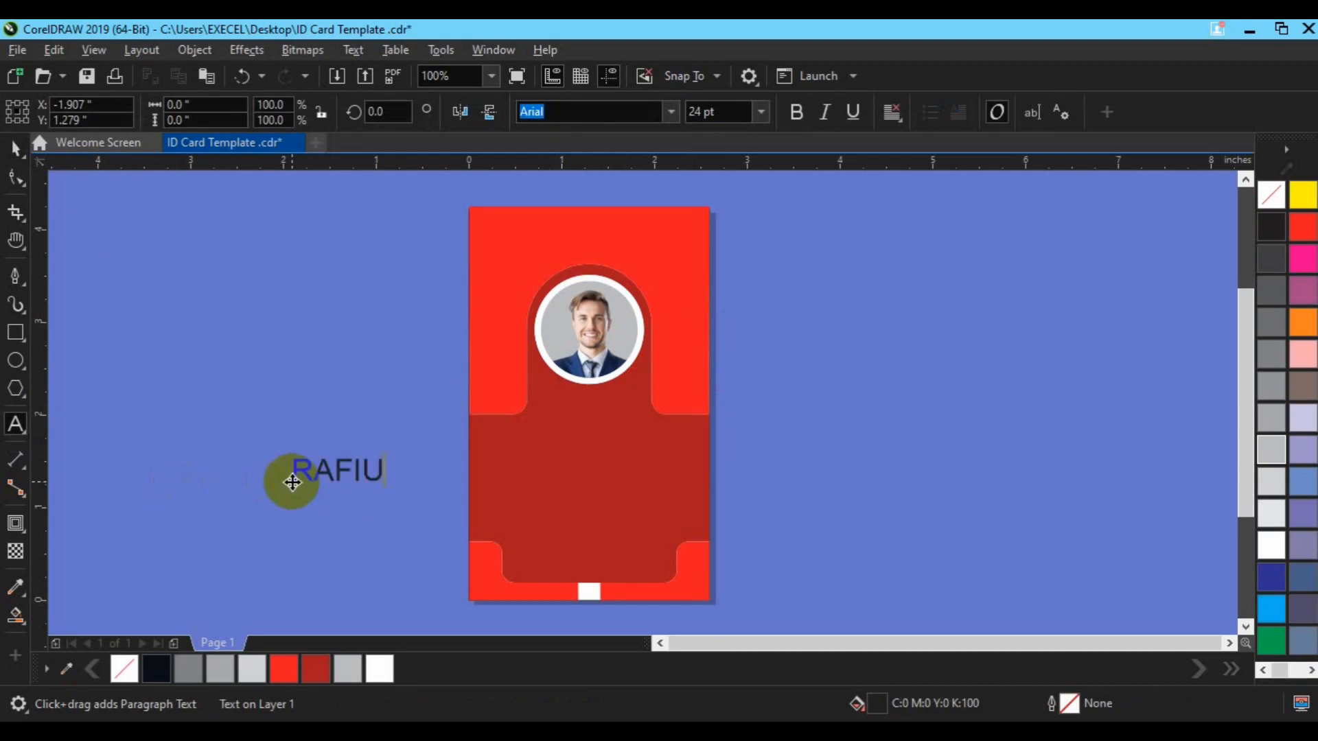
click(16, 147)
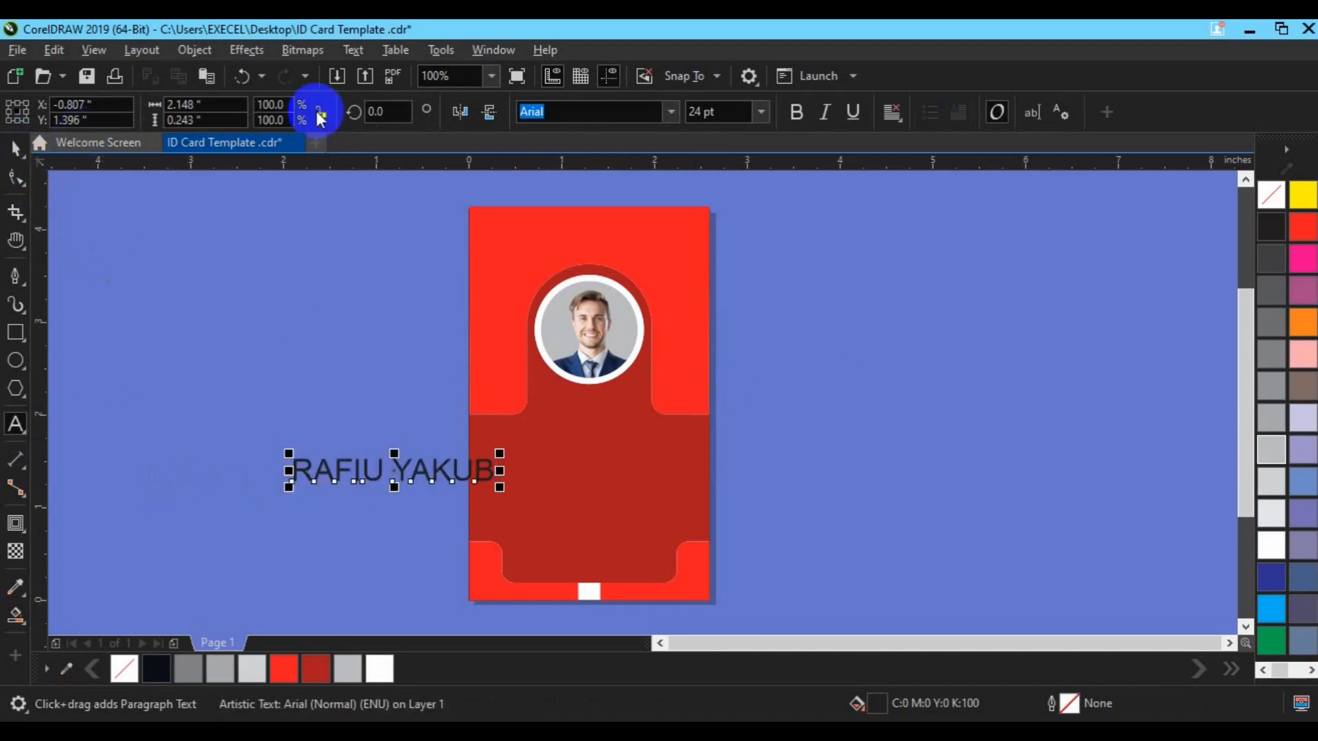
click(671, 111)
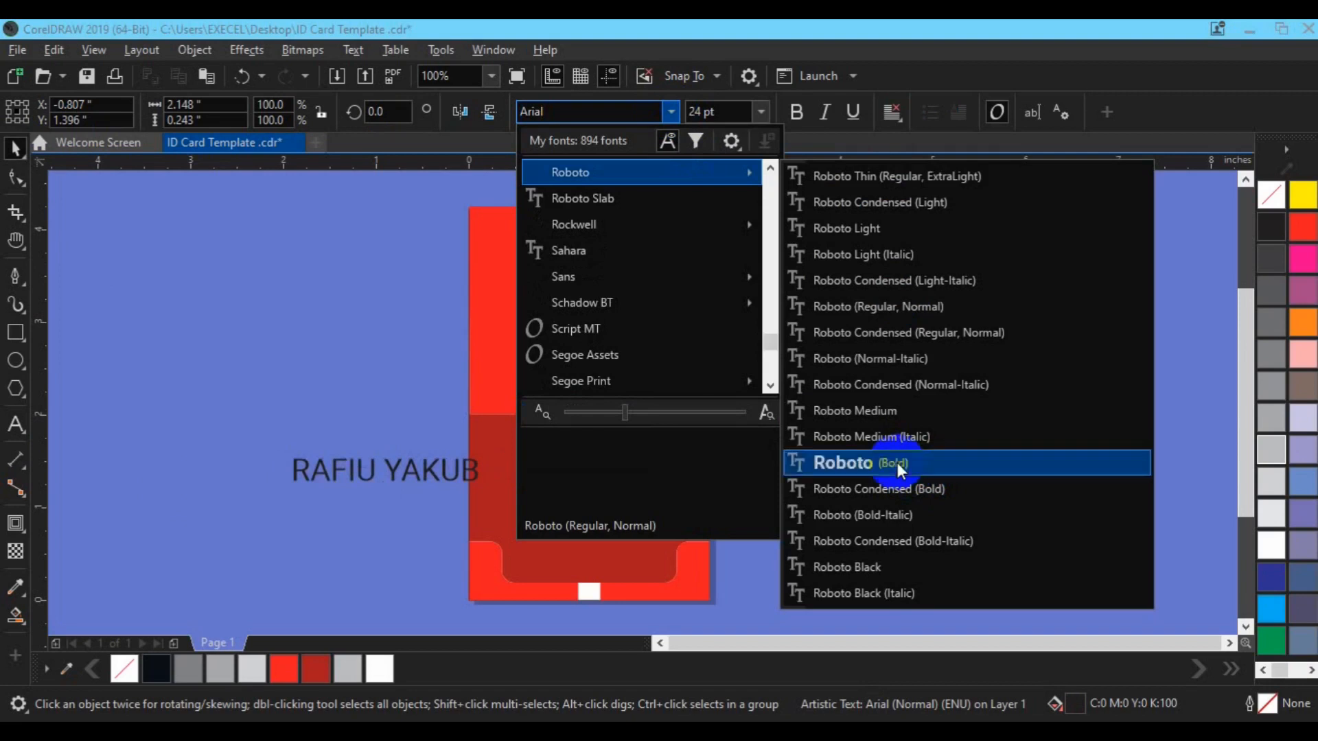
click(899, 469)
text(12)
key(Return)
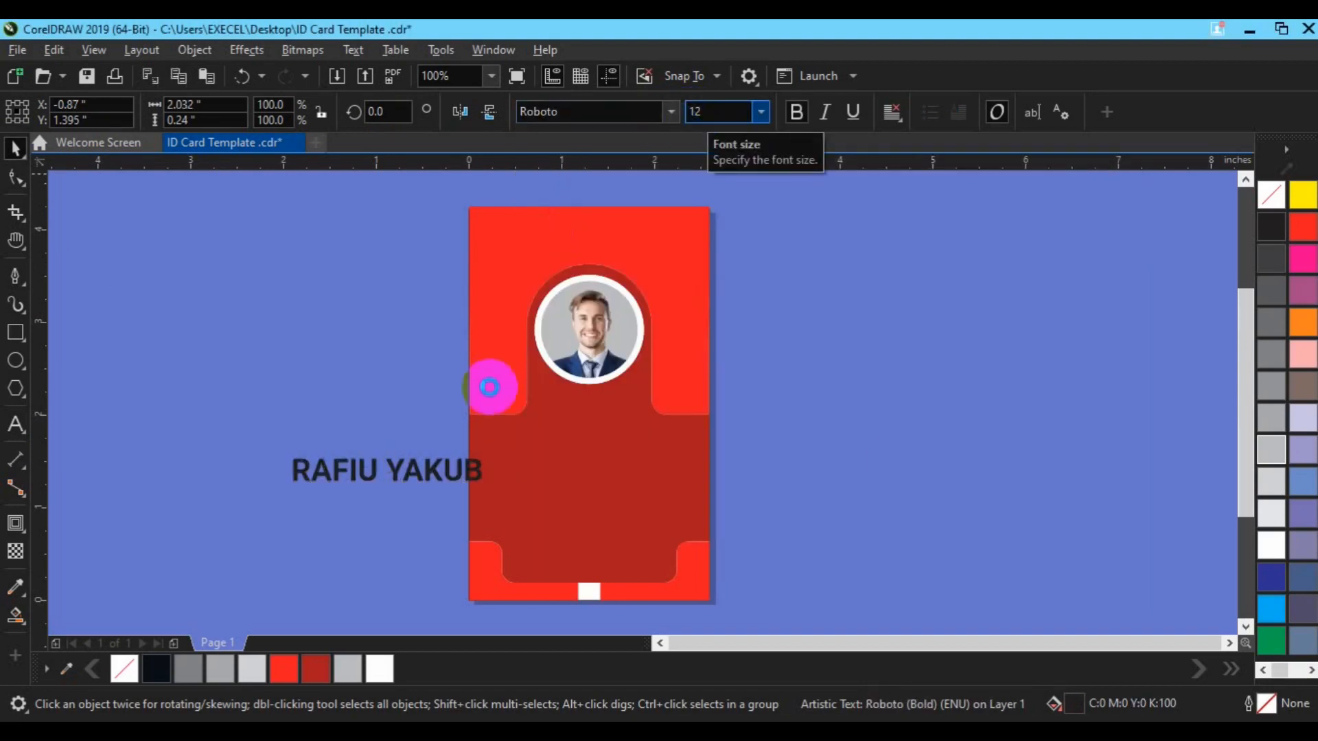
click(386, 673)
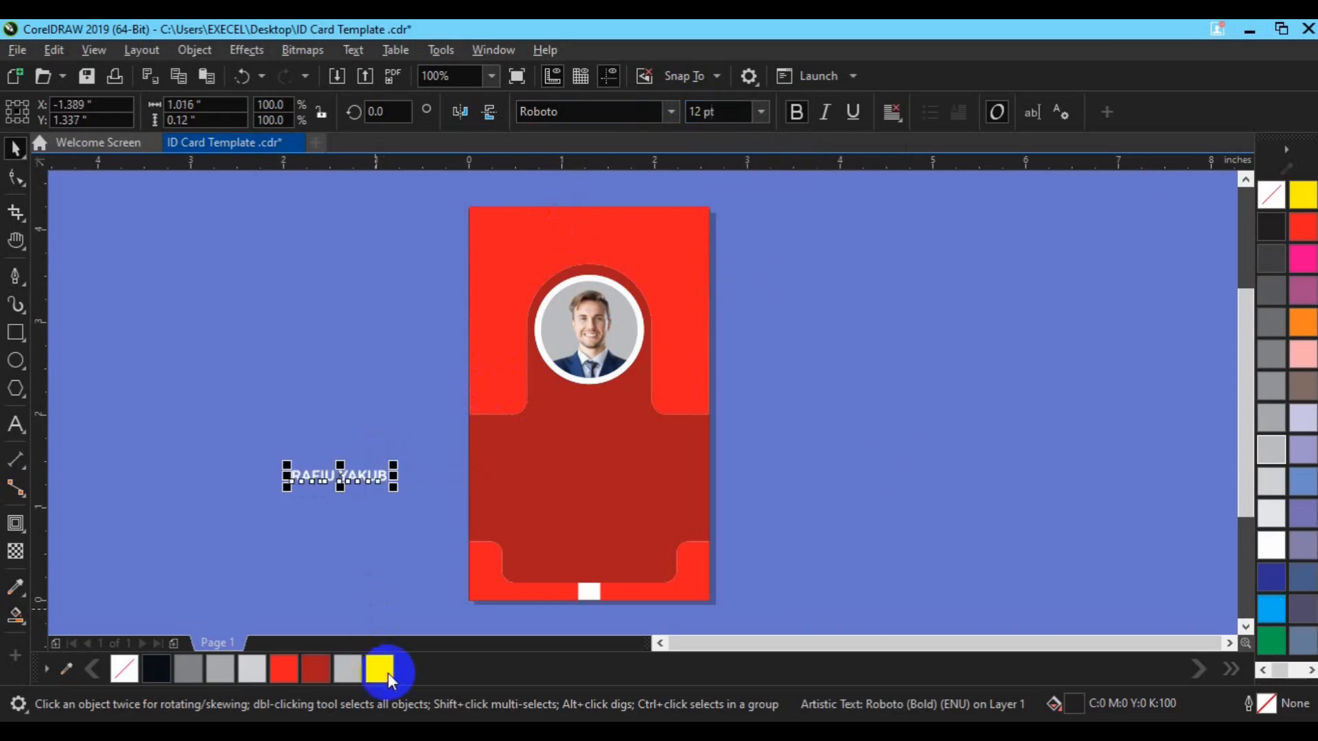
key(p)
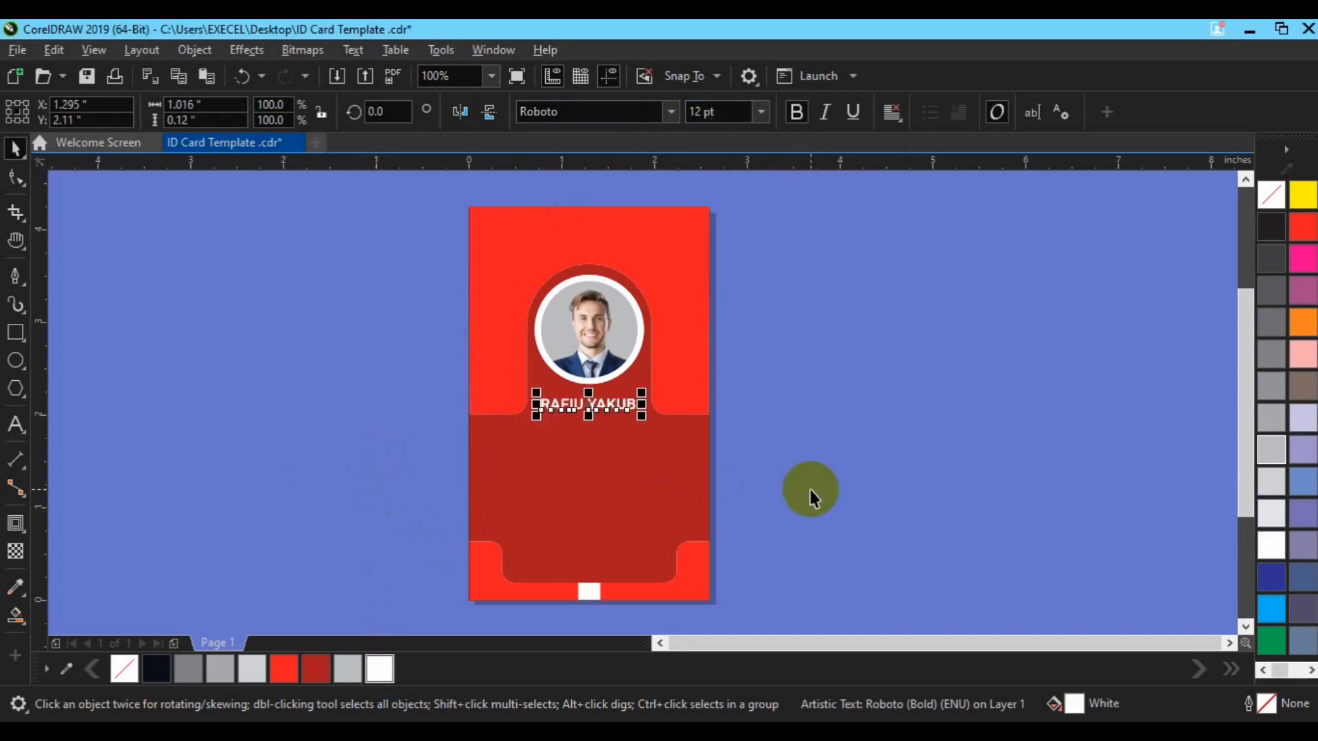
click(810, 488)
Enlarge the name to 14 pt, nudge it up slightly, and duplicate it
scroll(494, 509, up, 2)
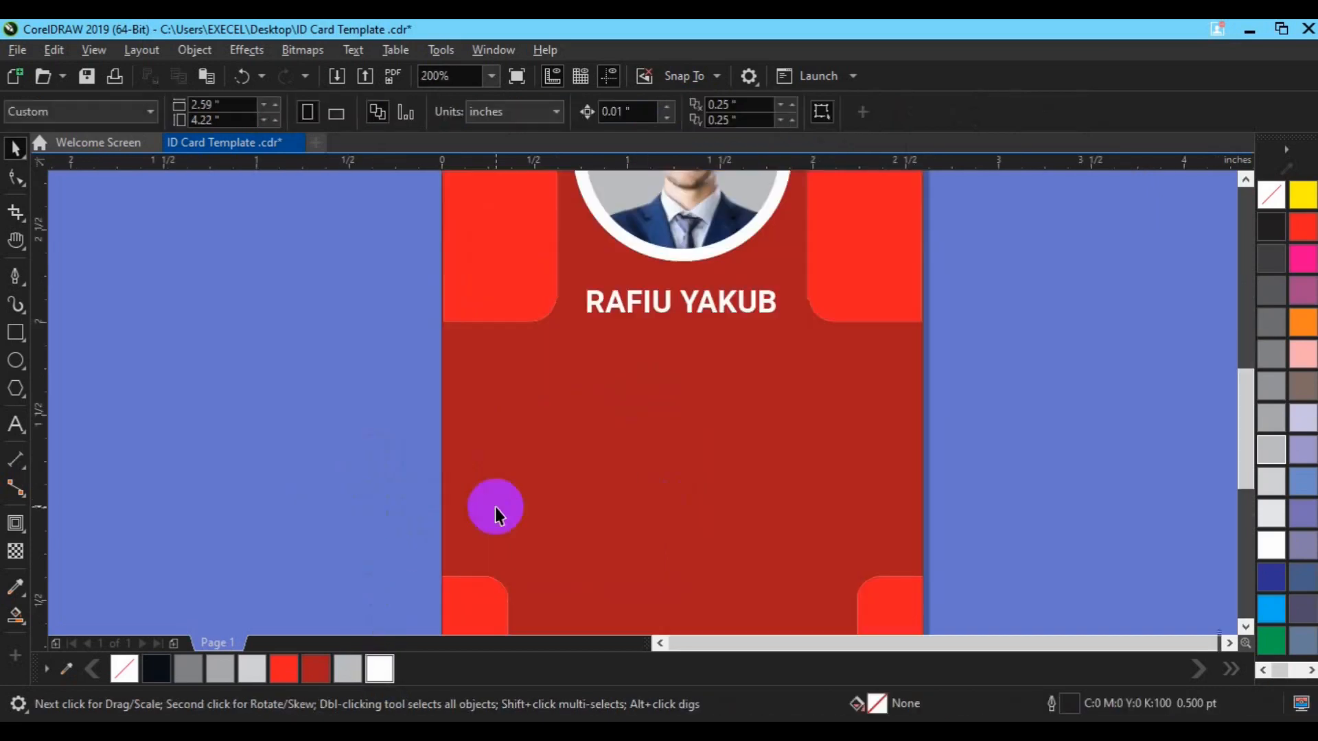
click(652, 312)
click(700, 111)
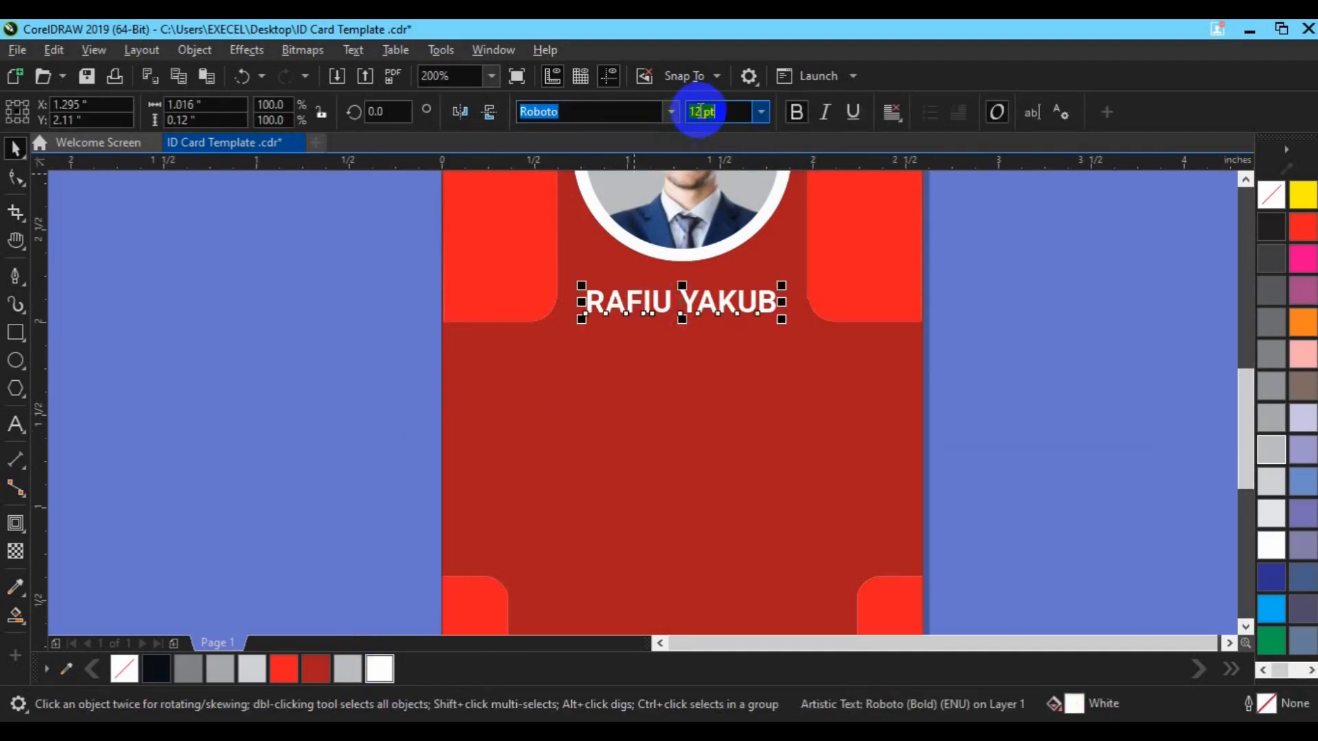
text(4)
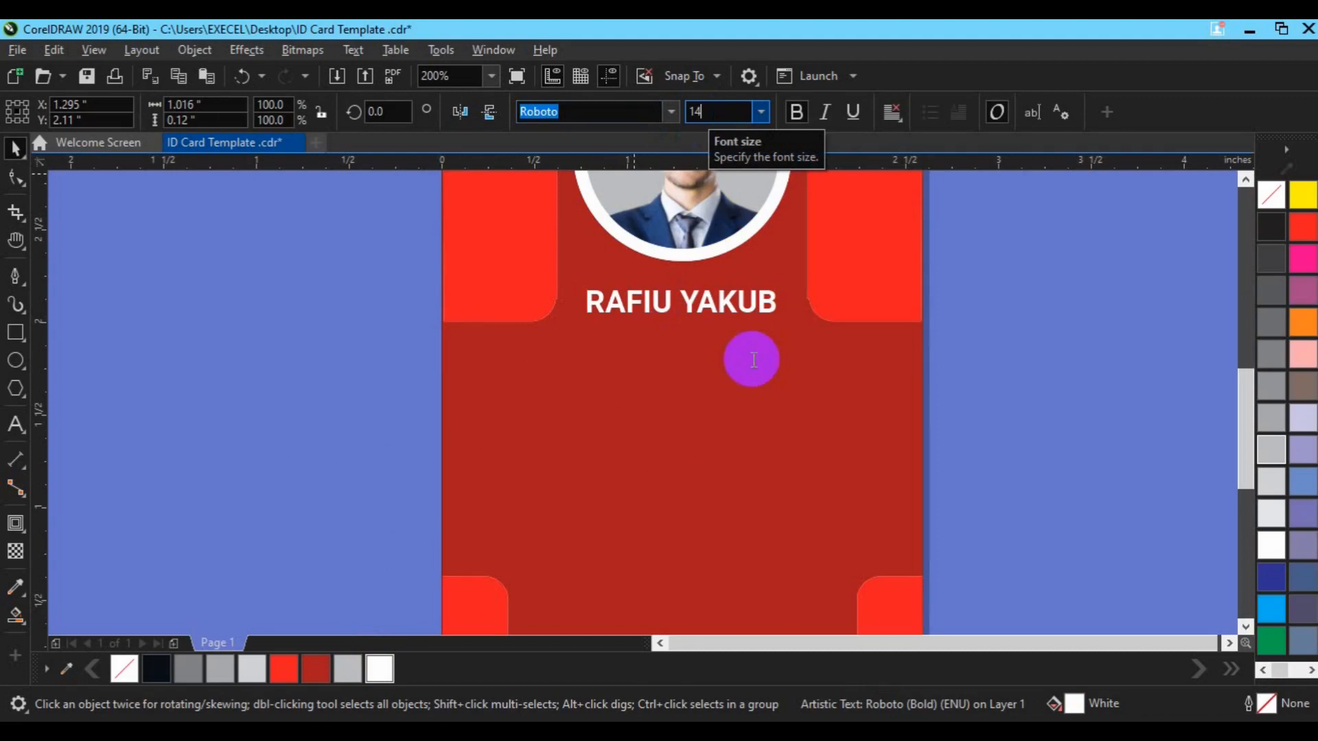
key(Return)
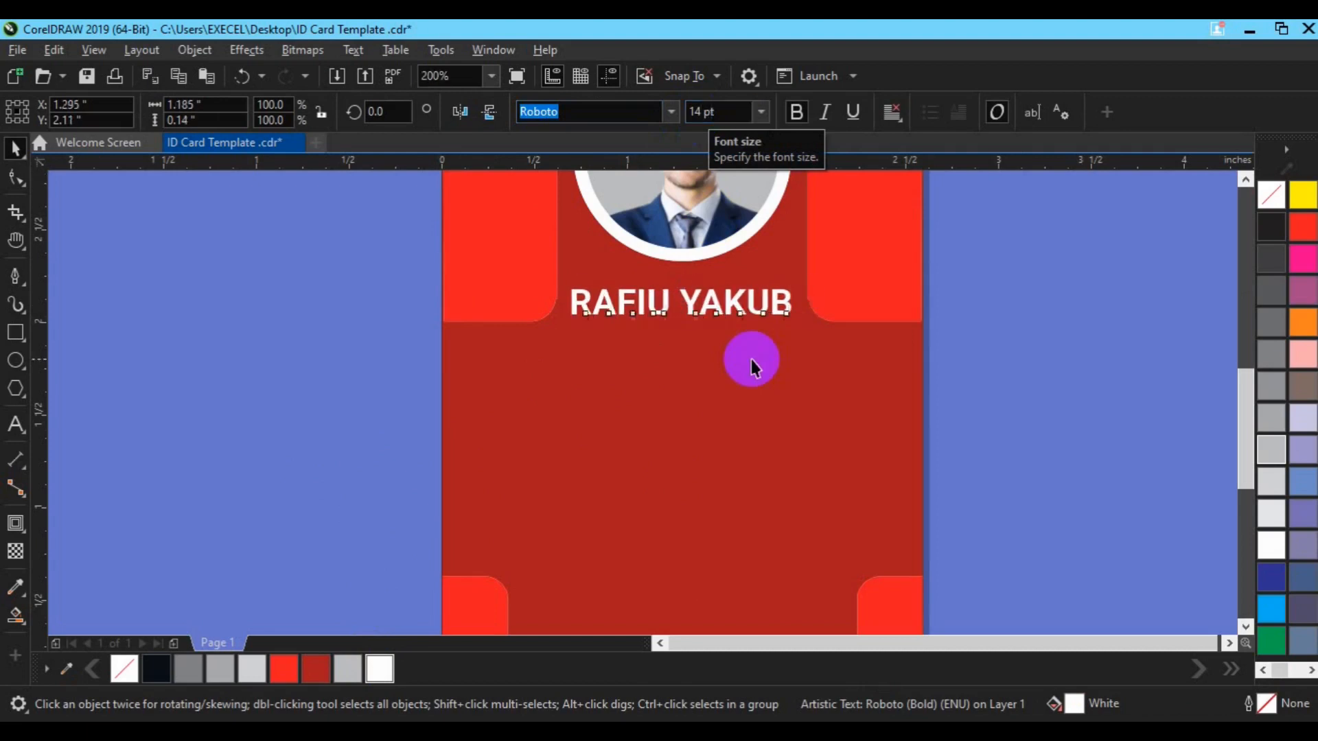
key(Up)
key(Up)
key(Up)
key(Up)
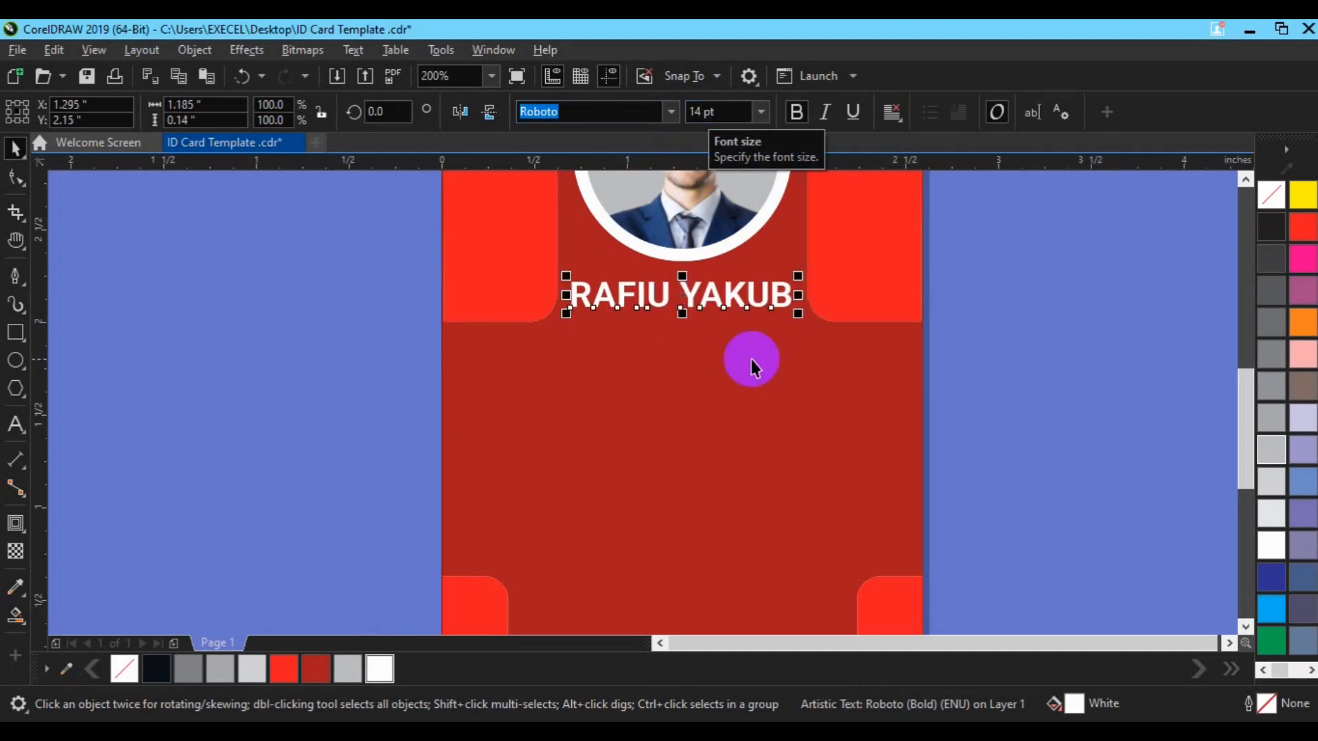
key(Up)
key(Up)
key(Up)
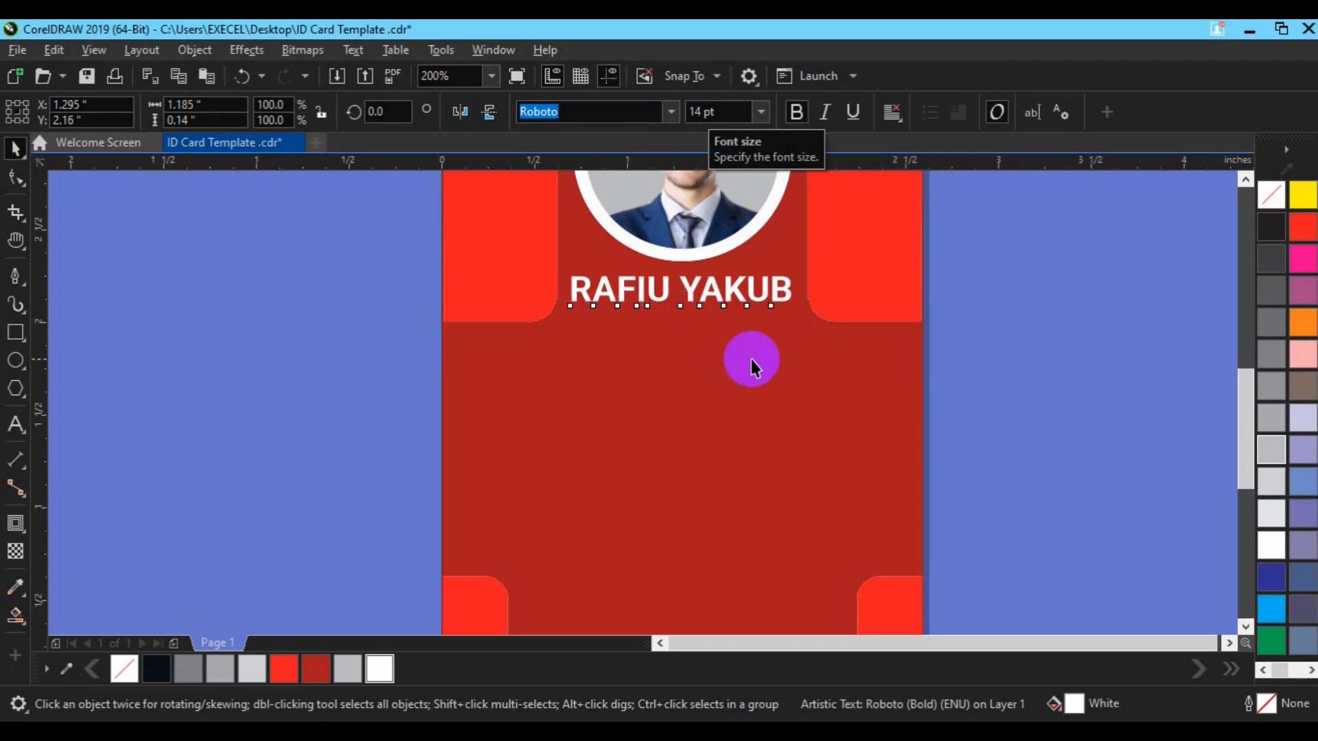
key(Up)
key(ctrl+d)
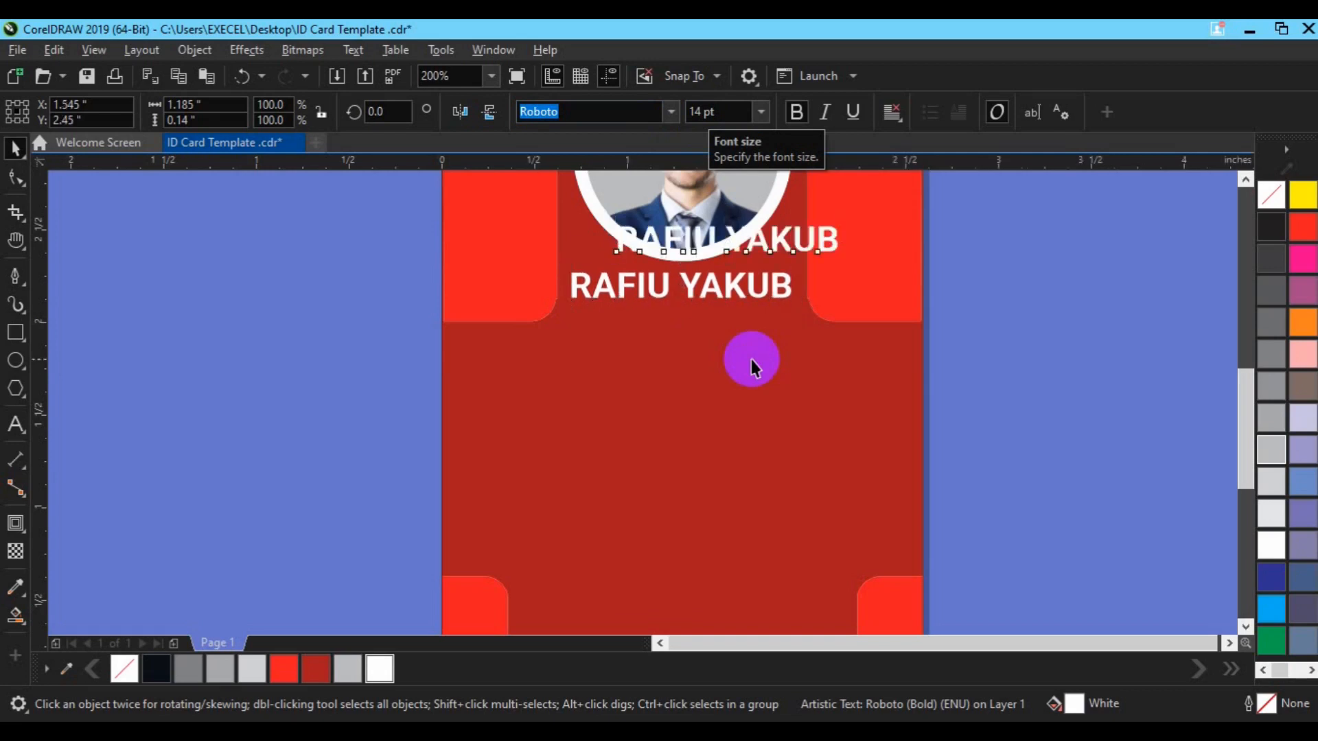
Centre the copy, make it 7 pt regular weight reading CREATIVE DIRECTOR, and nudge it just below the name
key(p)
click(697, 113)
key(Return)
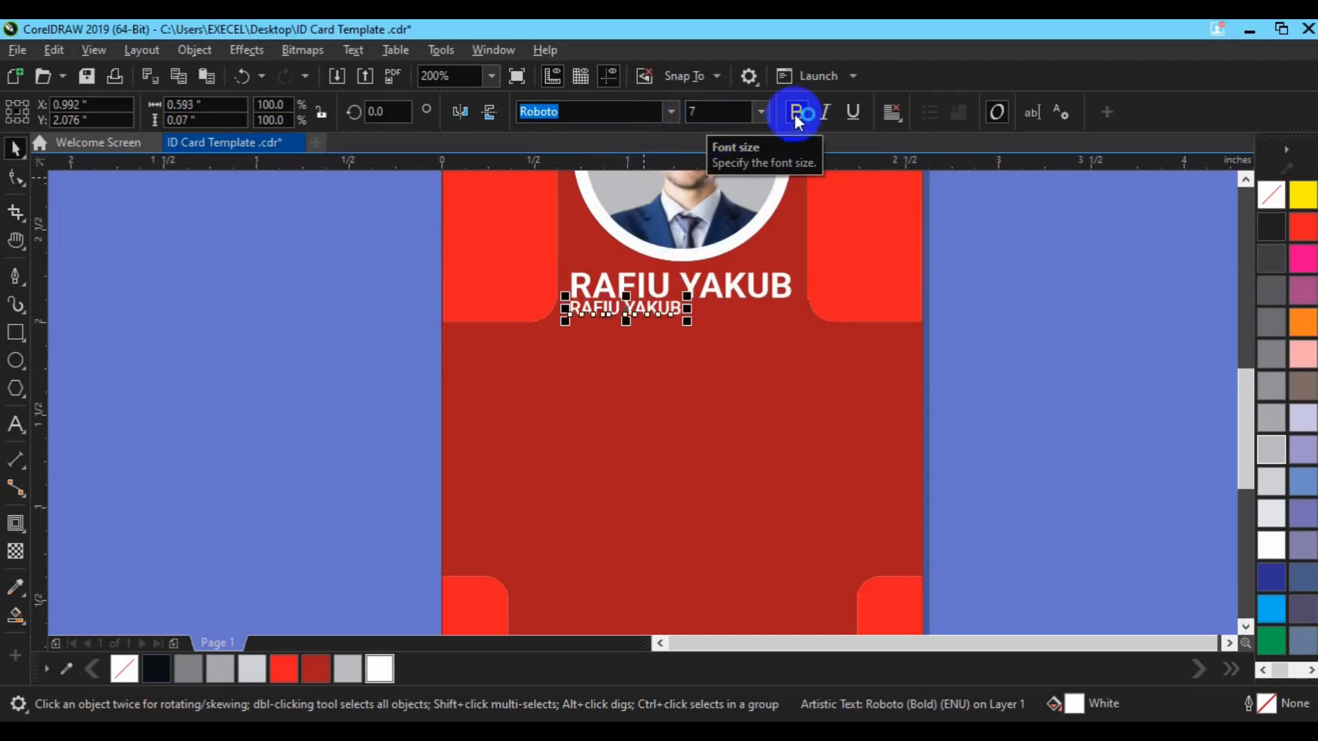
click(16, 425)
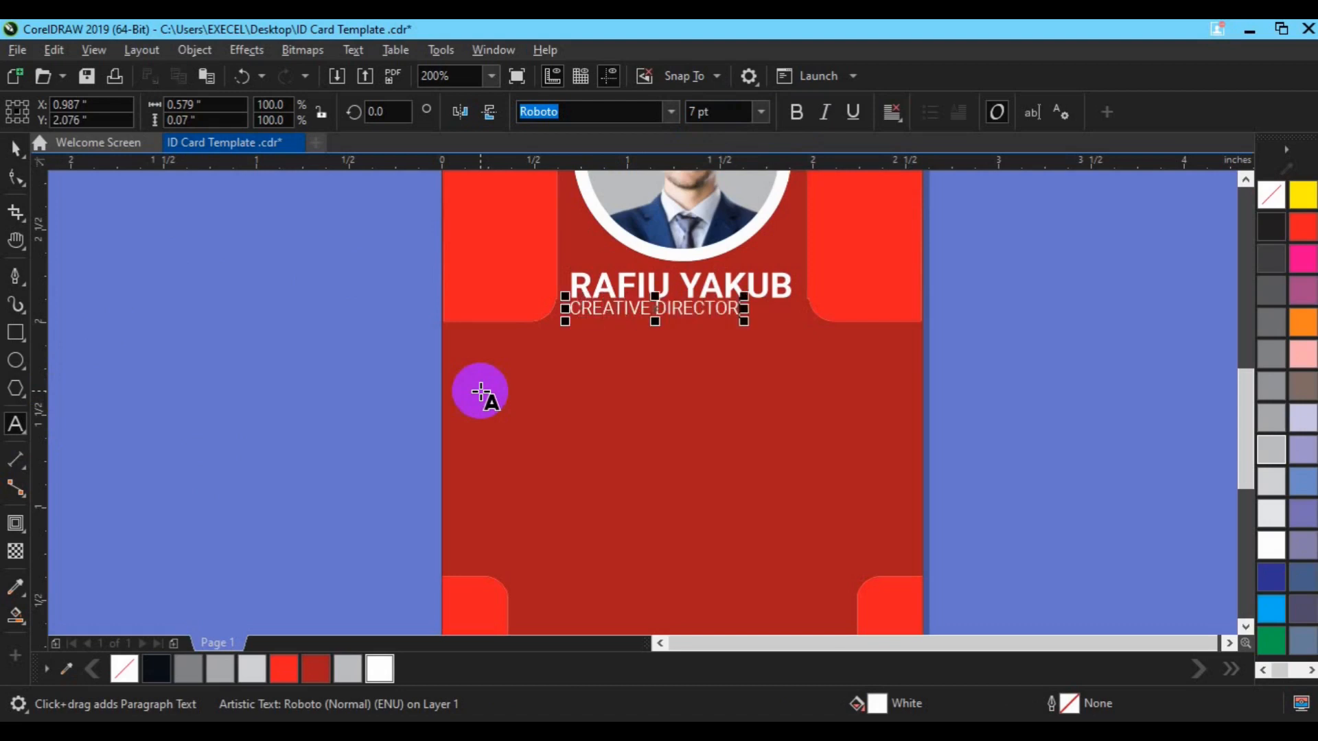
click(14, 152)
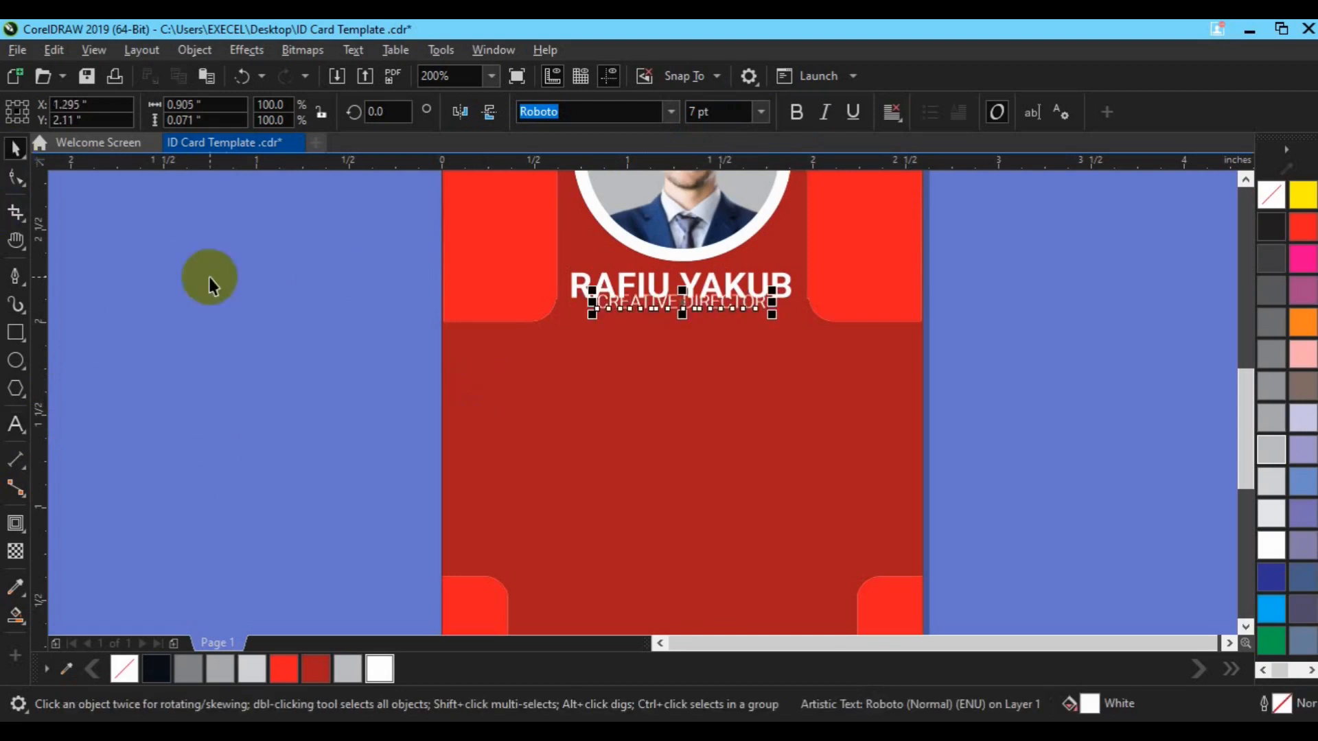
key(Down)
key(Down)
key(Down)
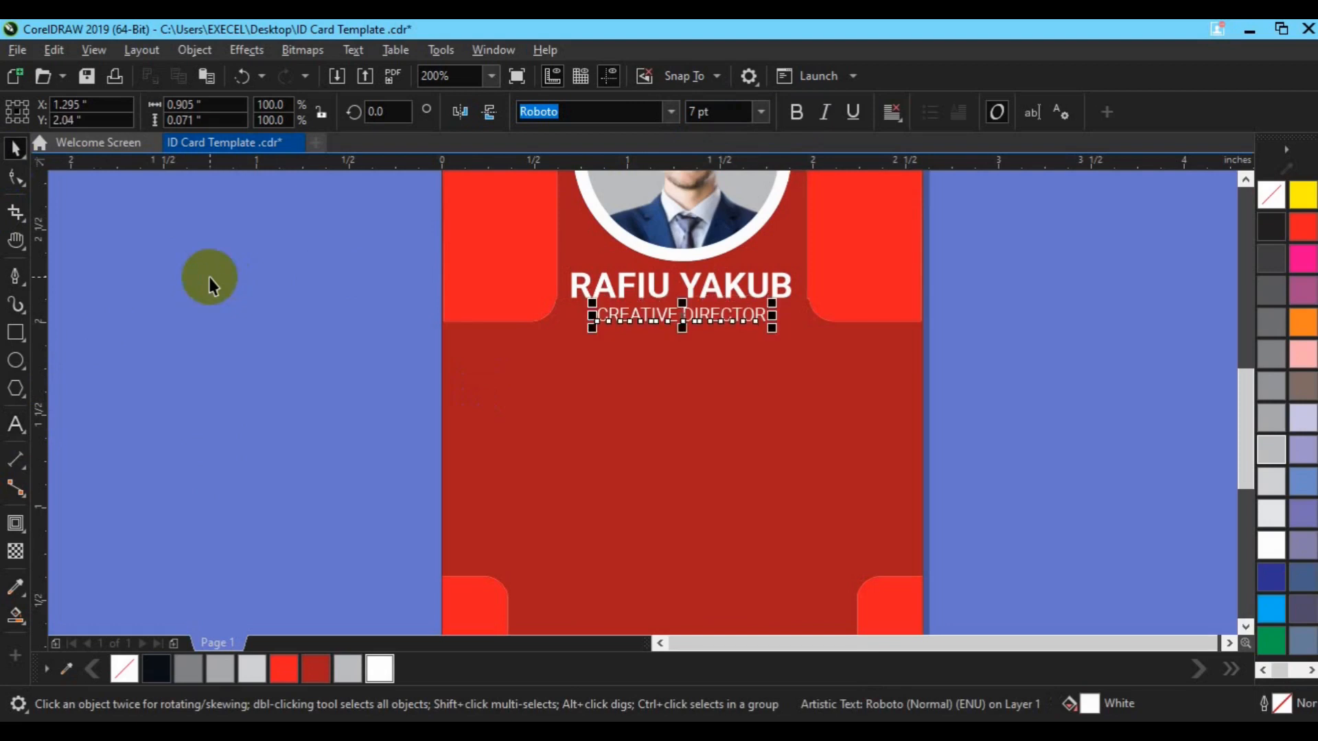
click(1000, 403)
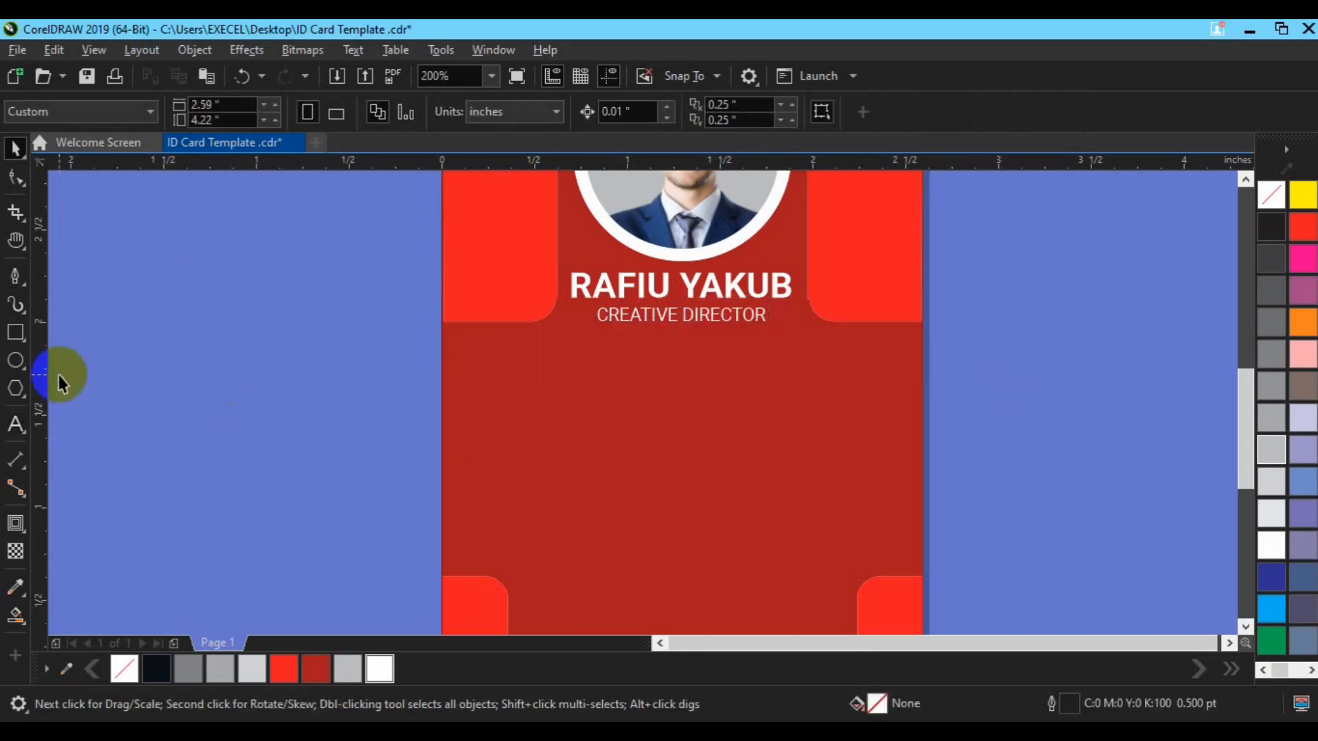
Drag a copy of the job title down and retype it as four lines: ID No, DOB, Email, Phone
drag(611, 312, 645, 394)
click(15, 424)
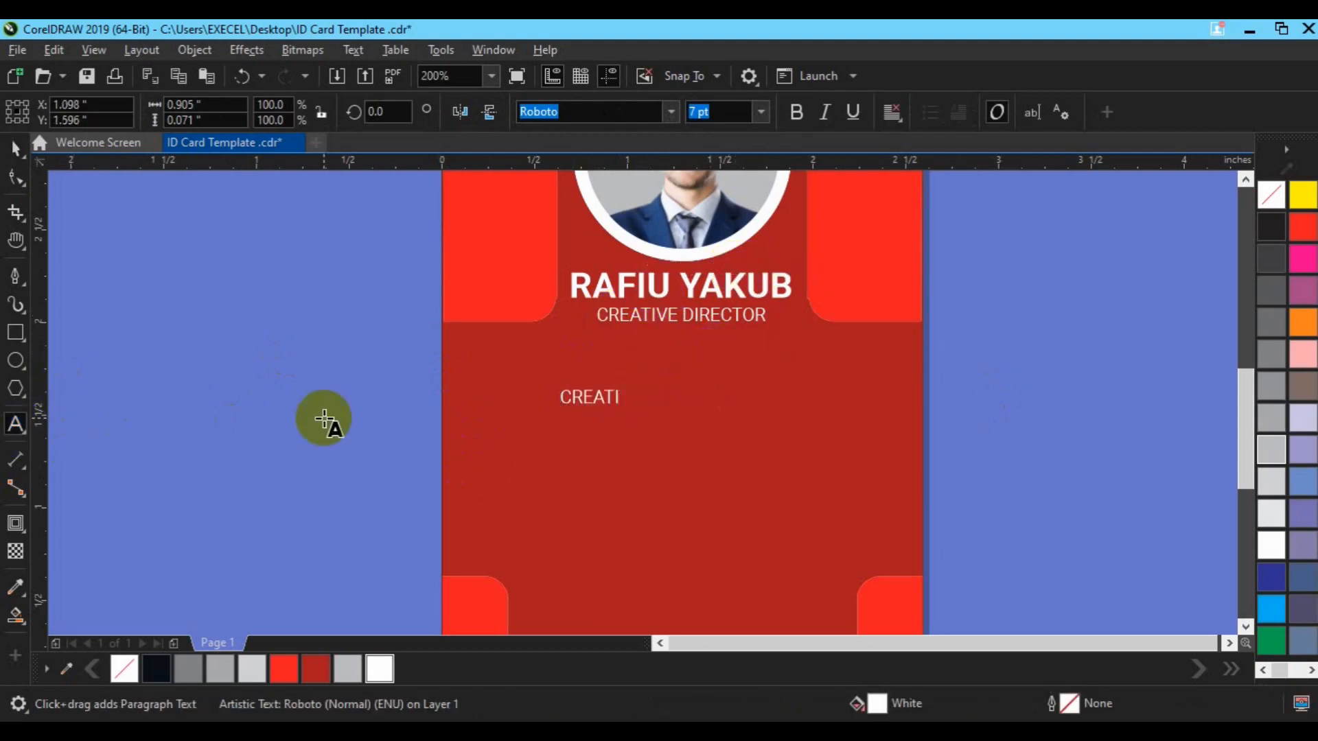
text(No)
key(Return)
text(DOB)
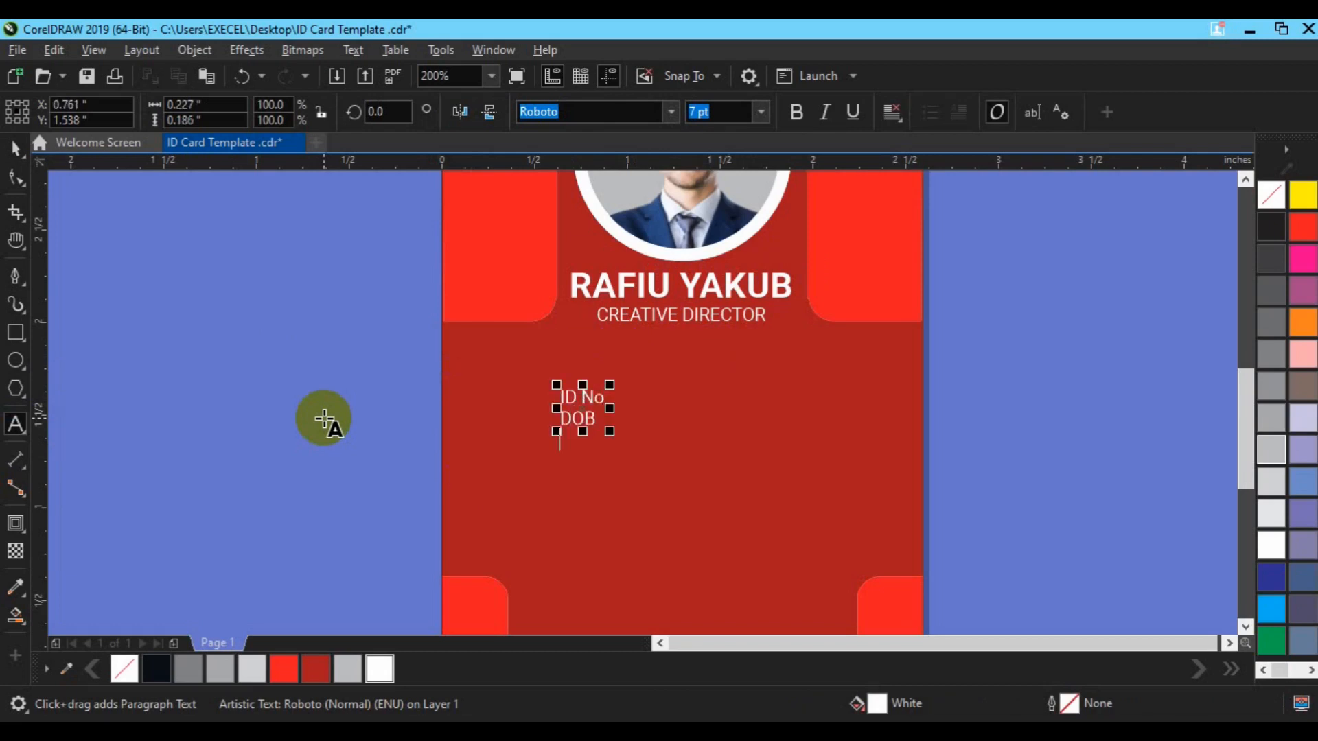
key(Return)
text(Email)
key(Return)
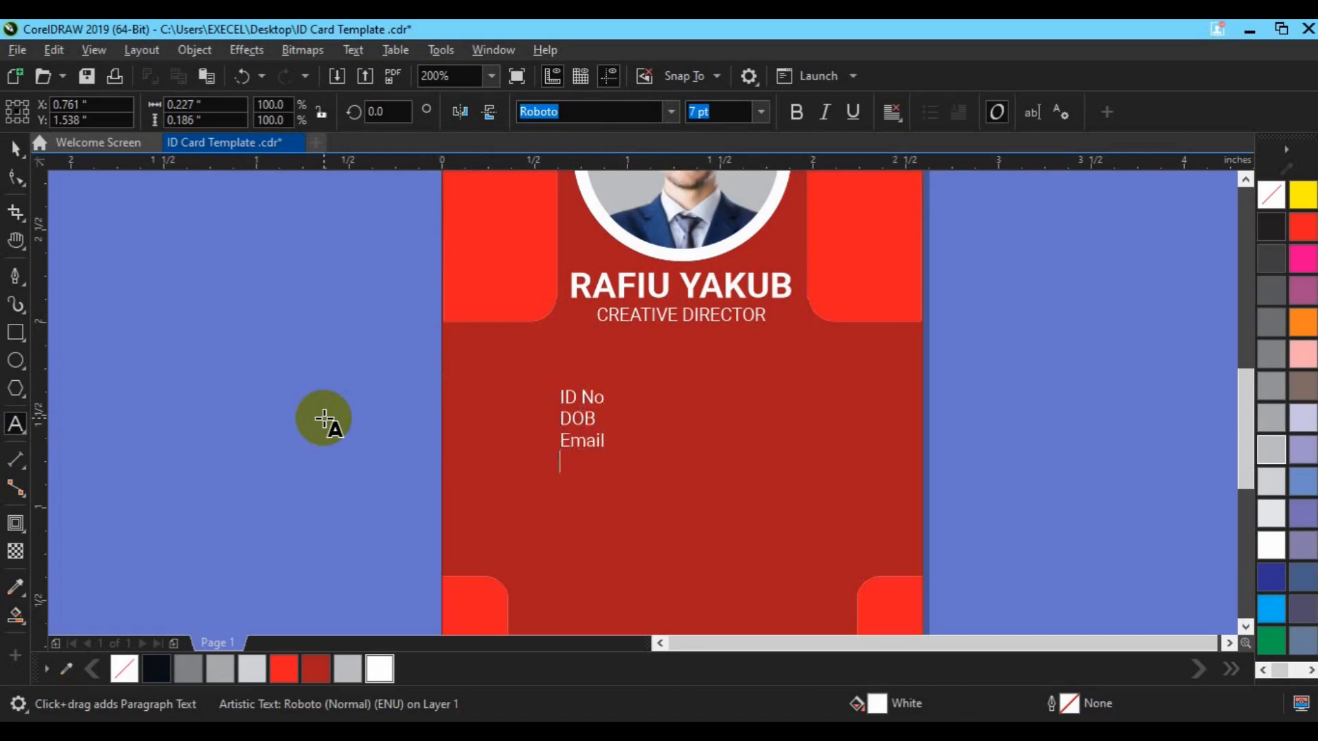
text(Phone)
click(16, 147)
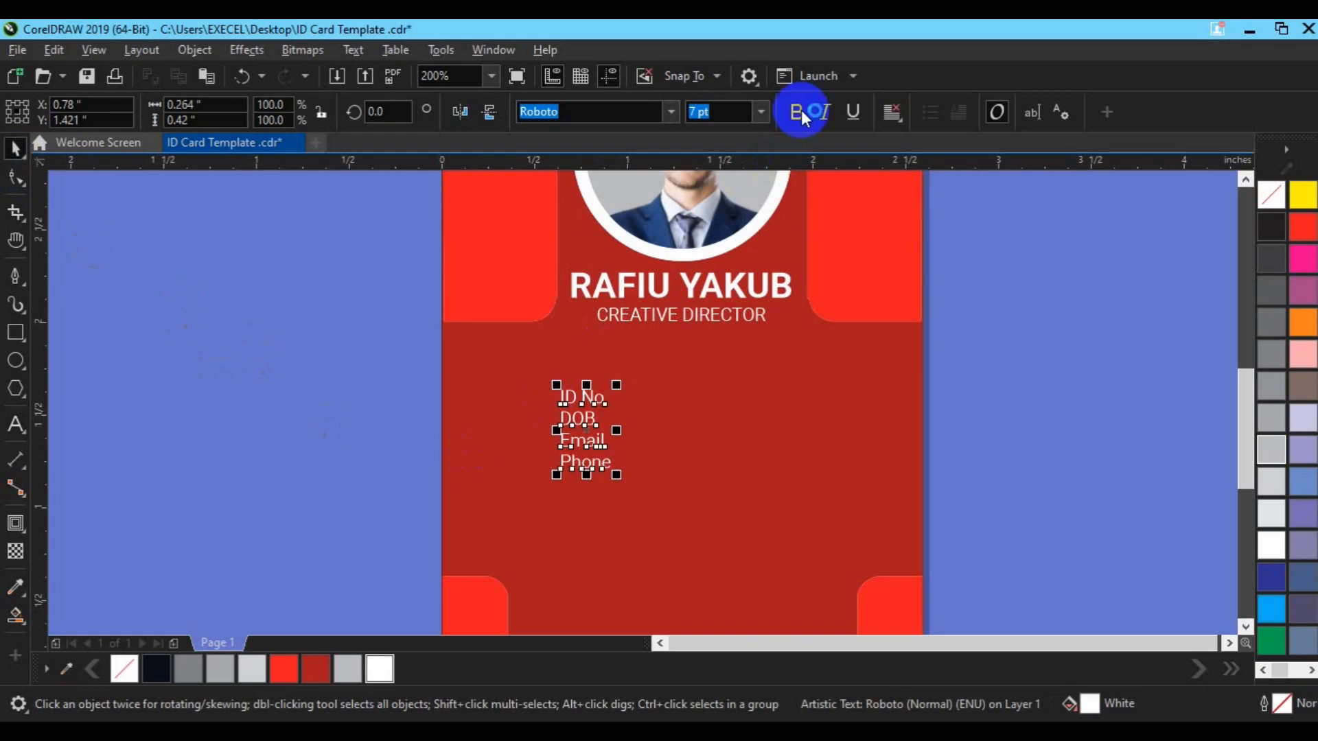
Delete the extra duplicate of the label block and reselect the original labels
key(ctrl+d)
drag(638, 394, 688, 455)
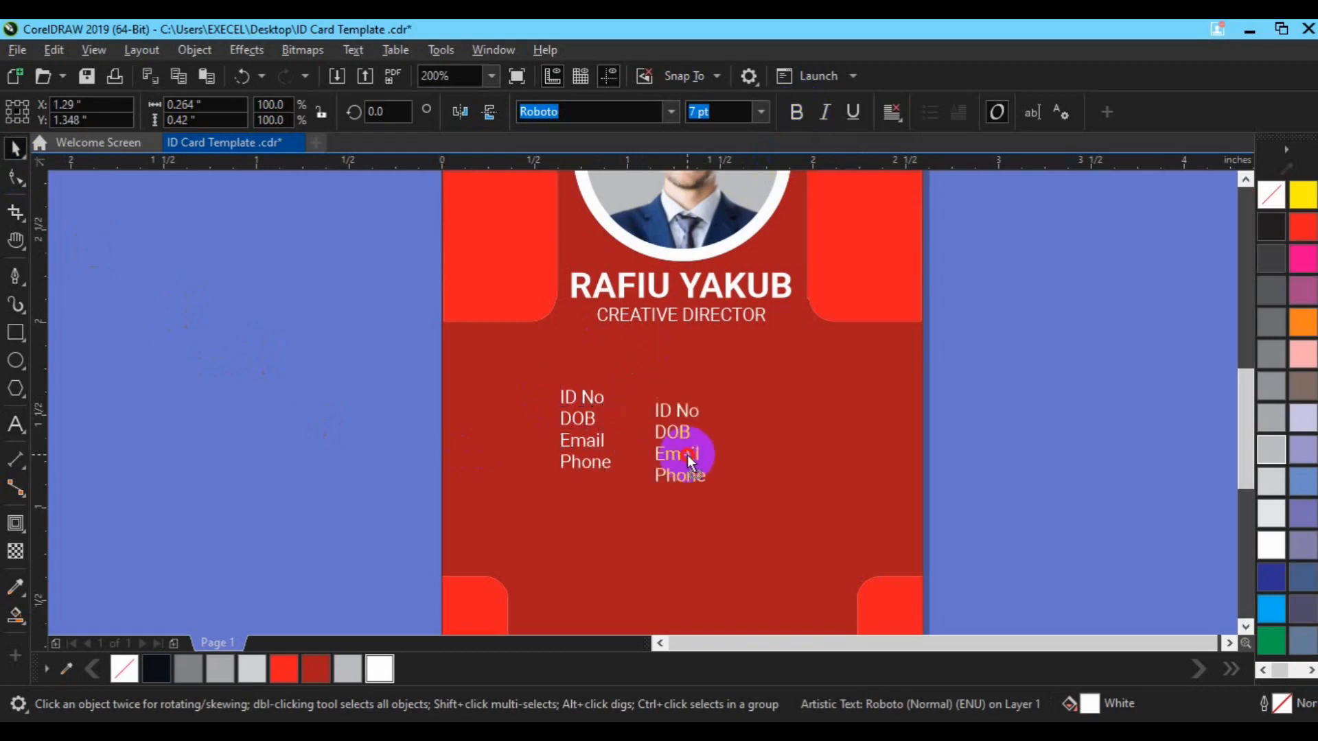
key(Delete)
click(581, 451)
click(587, 443)
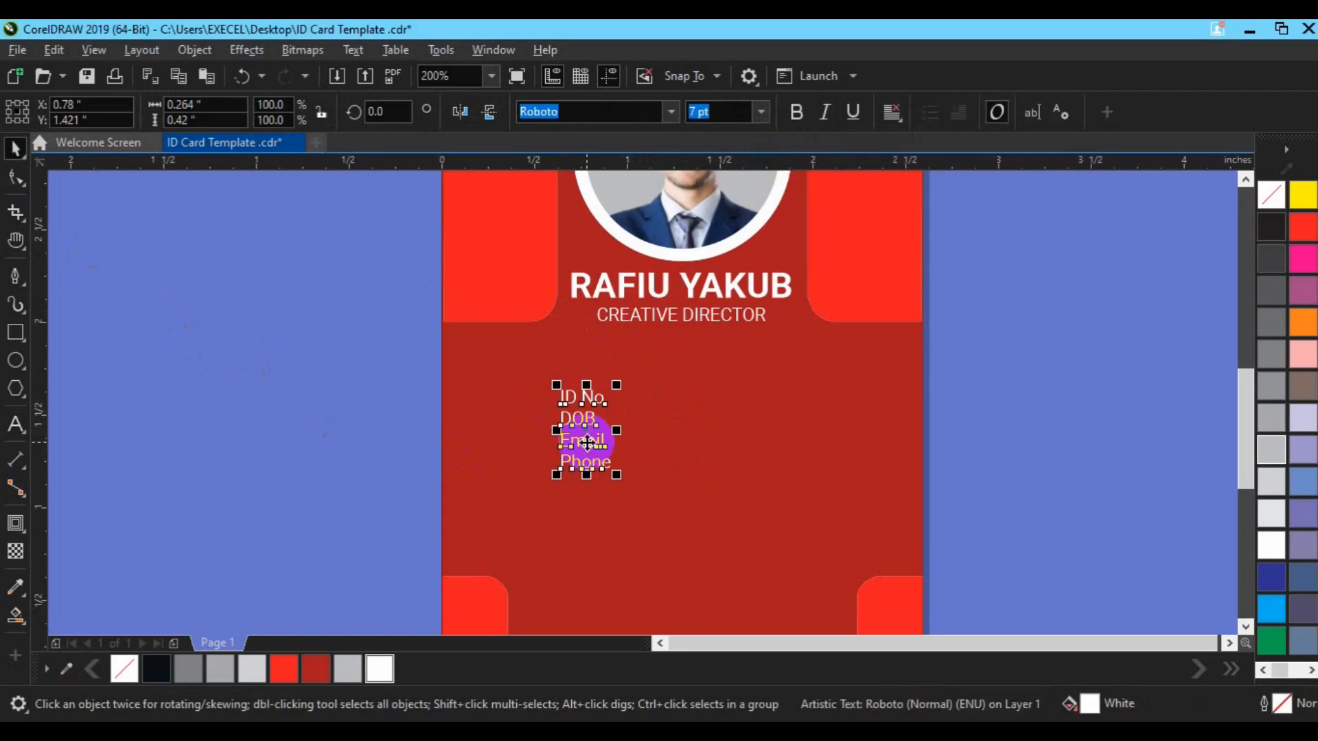
Set the label block's line spacing to 120% in Text Properties
key(ctrl+t)
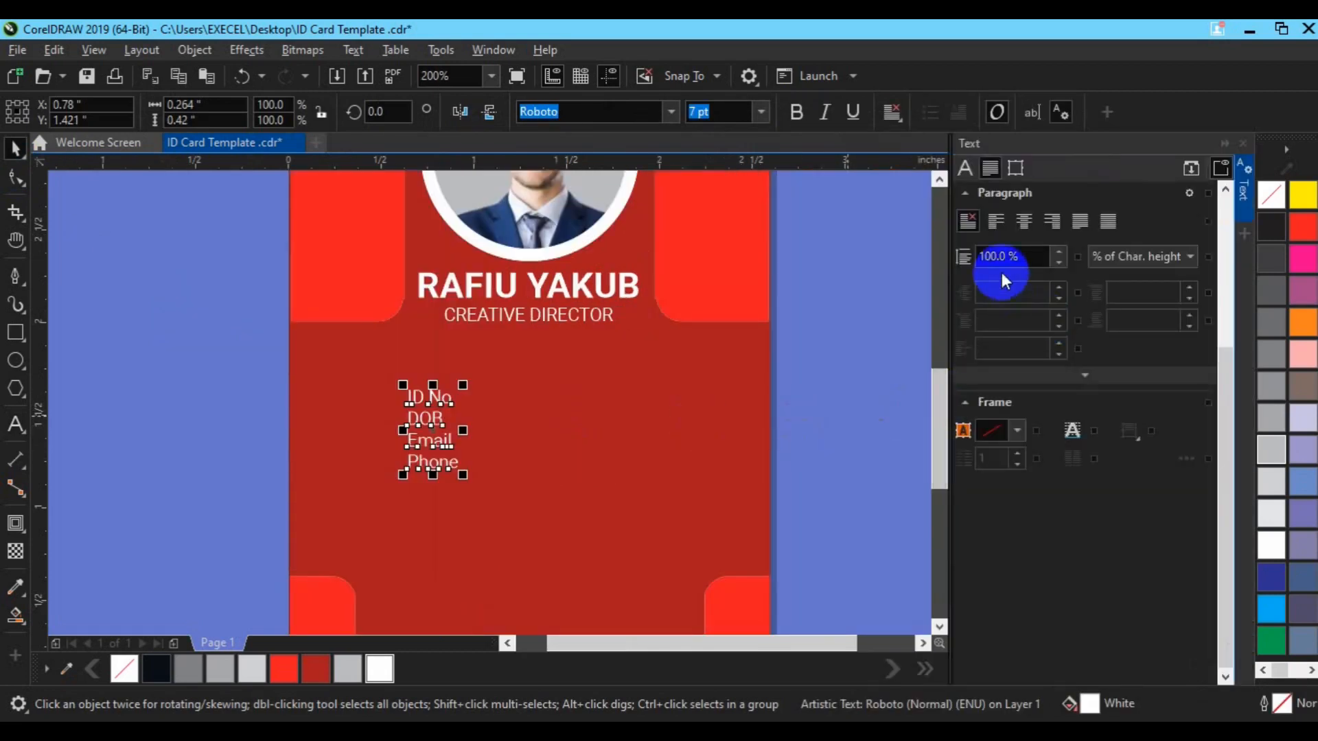
key(BackSpace)
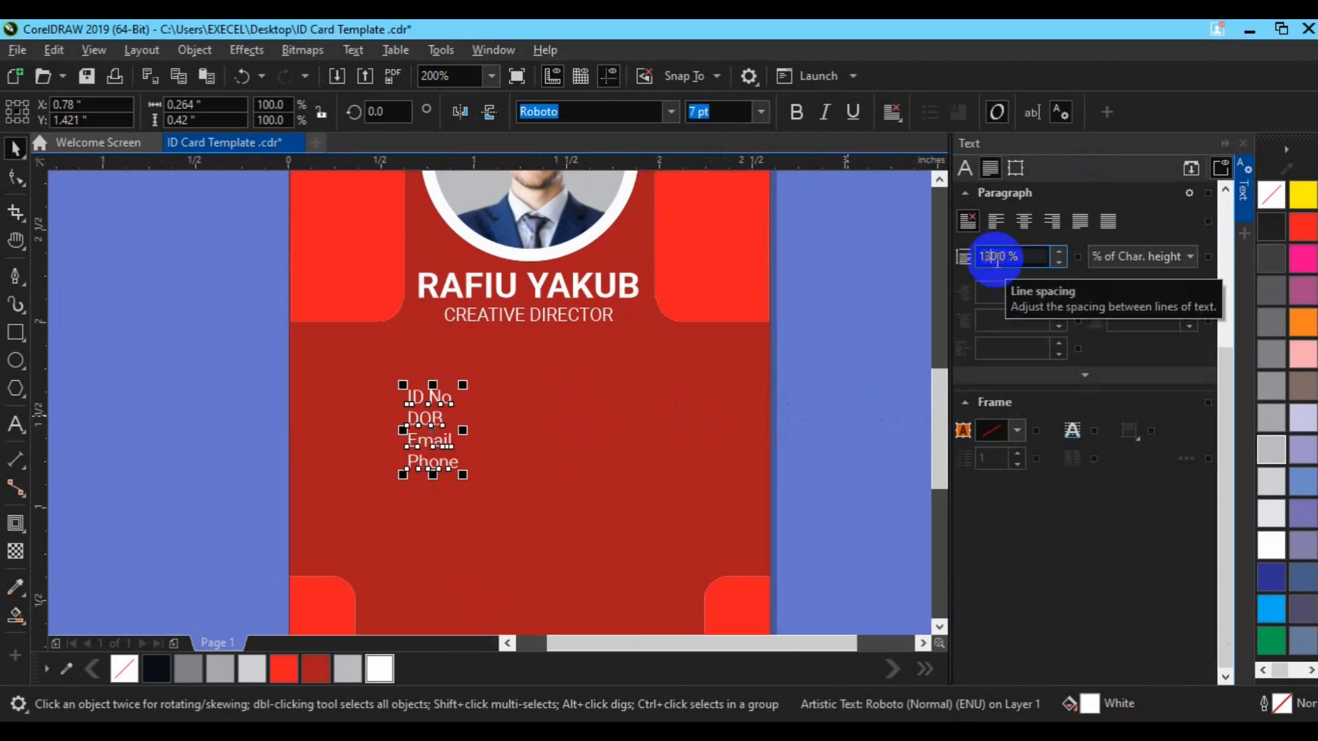
key(Return)
key(BackSpace)
text(2)
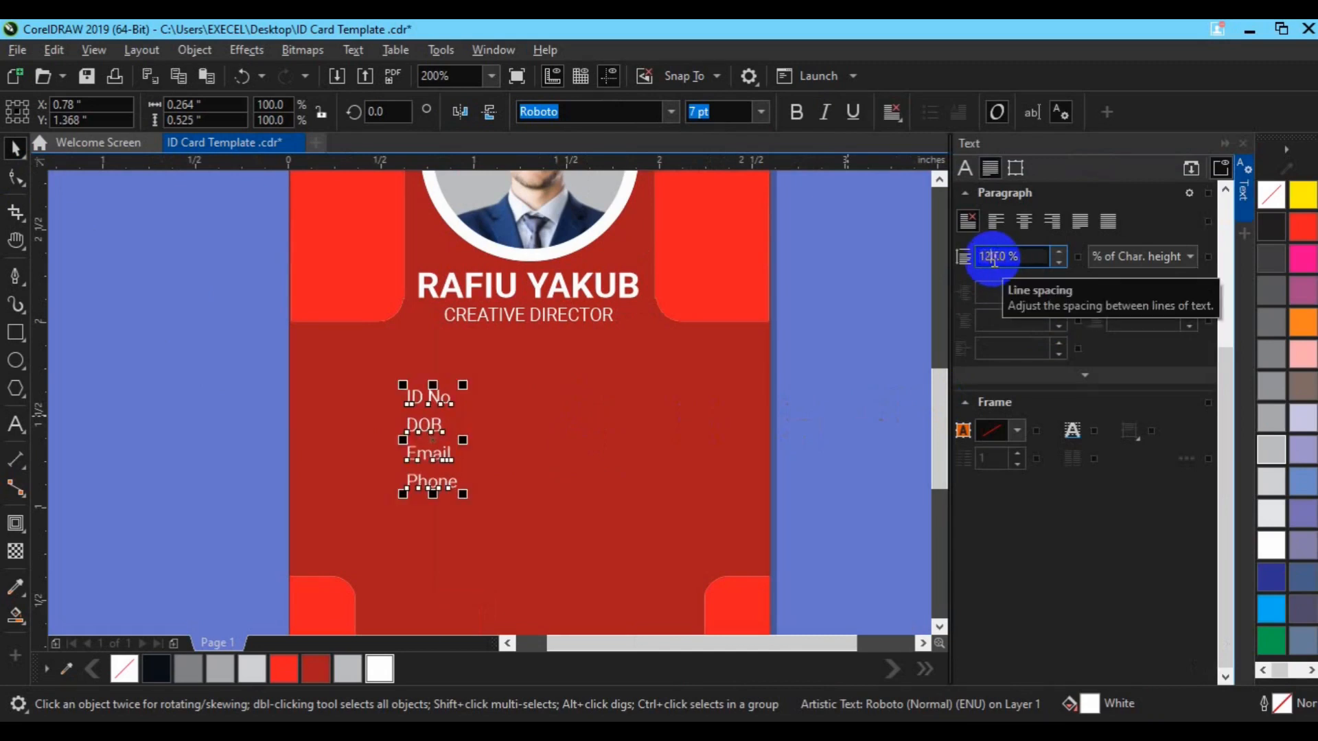
key(Return)
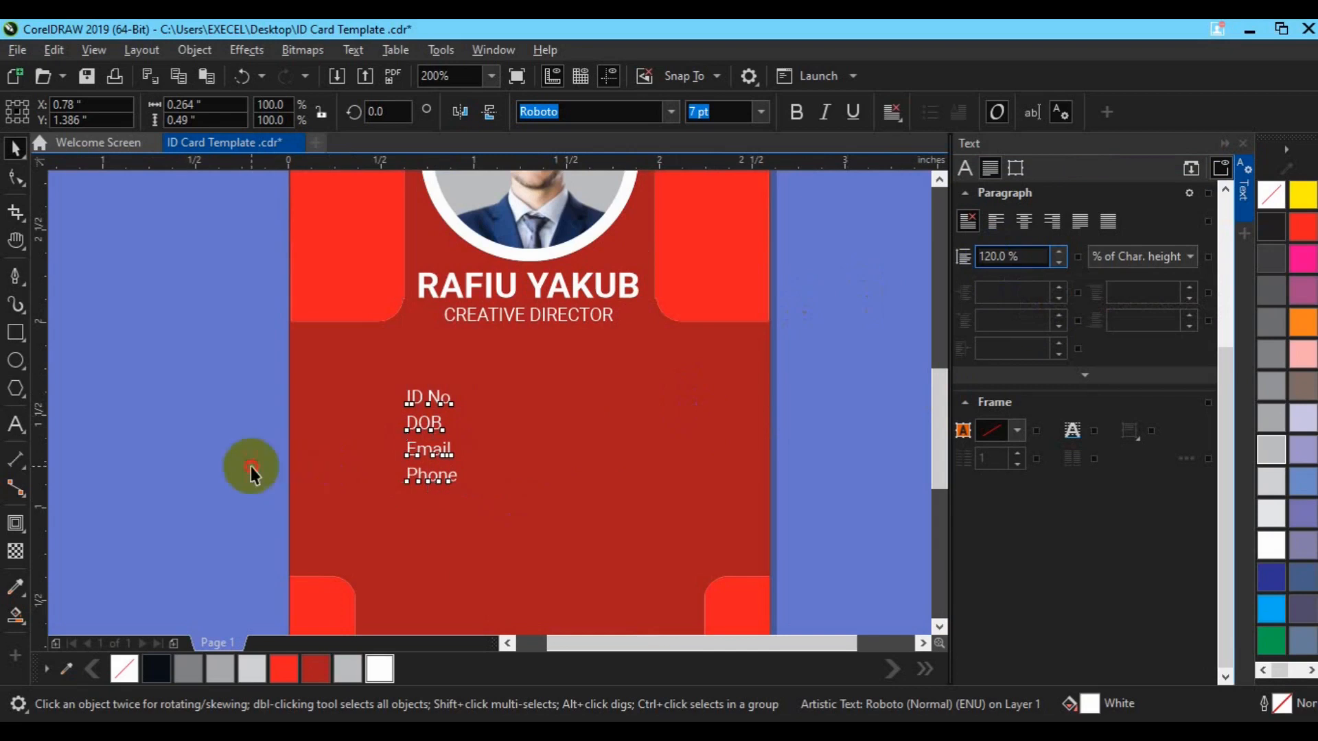
click(250, 467)
click(426, 447)
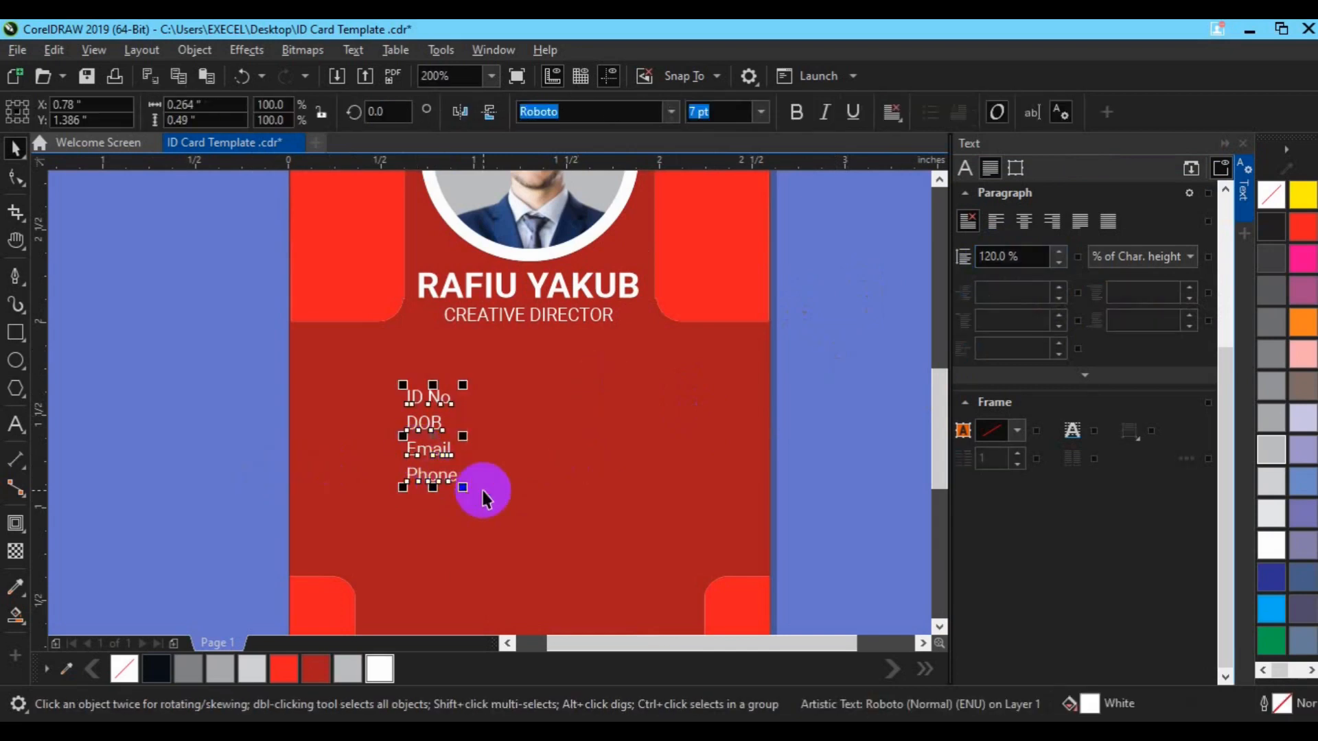
Duplicate the labels and replace ID No and DOB with the ID number and birth date
key(ctrl+d)
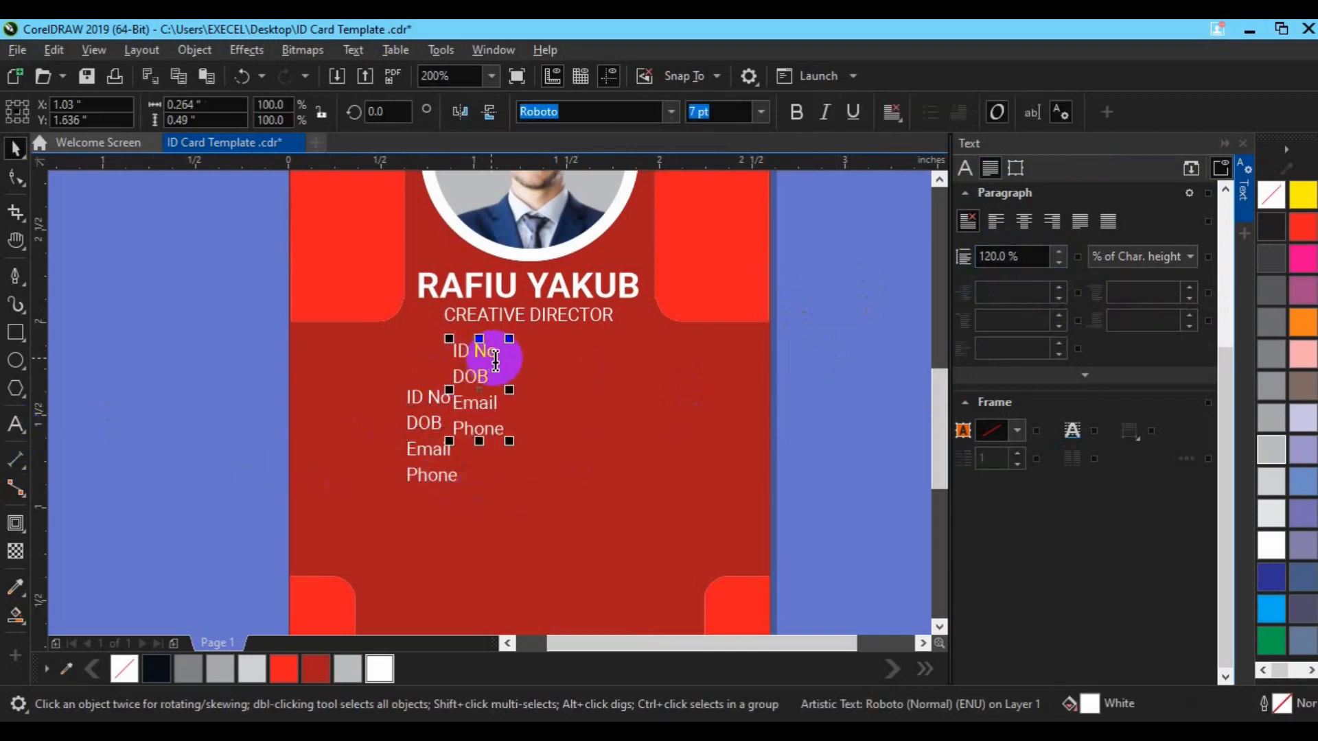
click(495, 356)
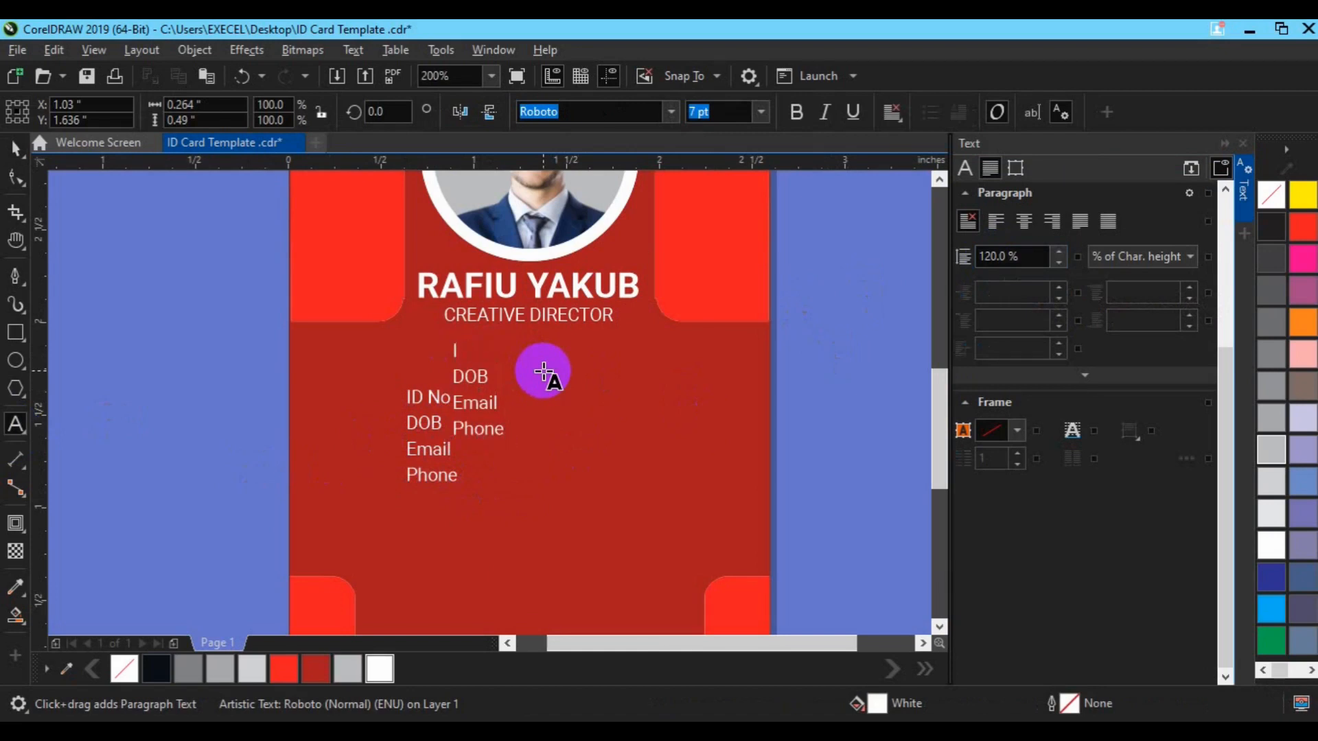
key(Delete)
text(AKIER)
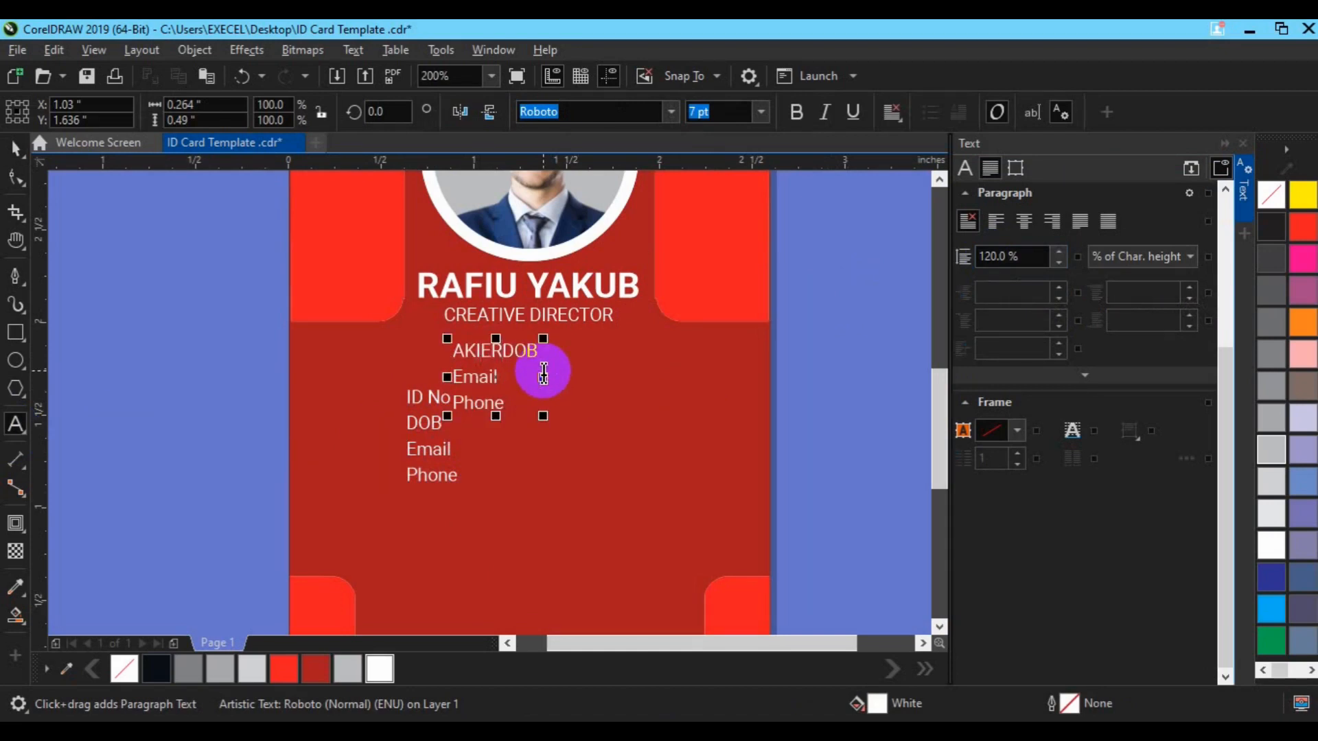
text(21045)
key(Return)
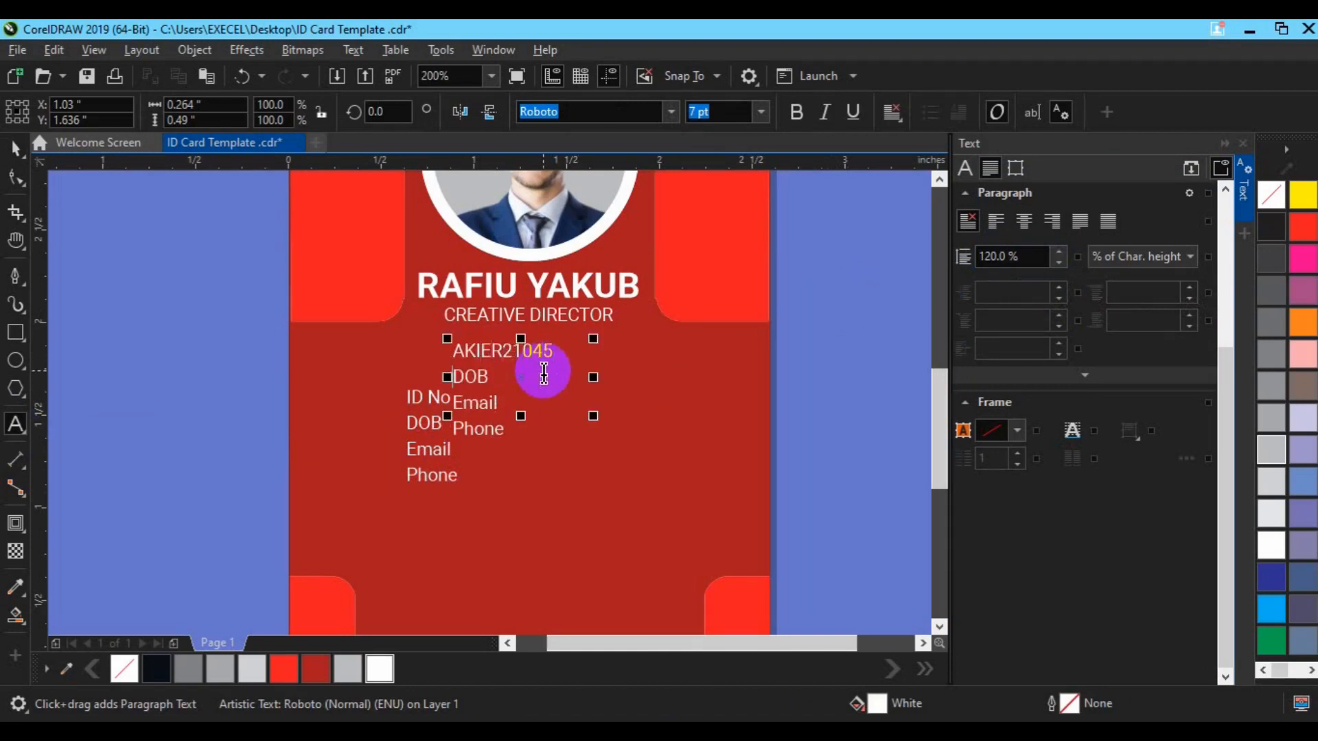
key(End)
key(BackSpace)
key(BackSpace)
key(BackSpace)
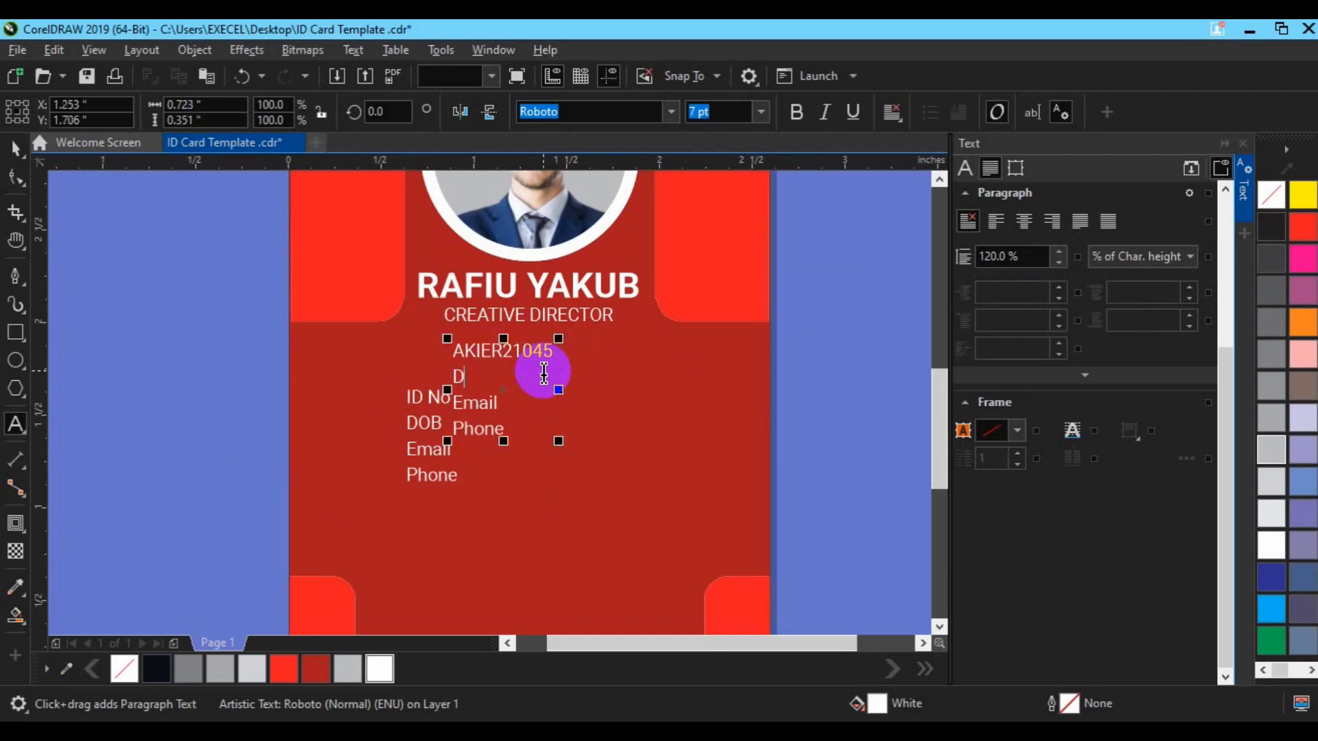
text(03/04/199)
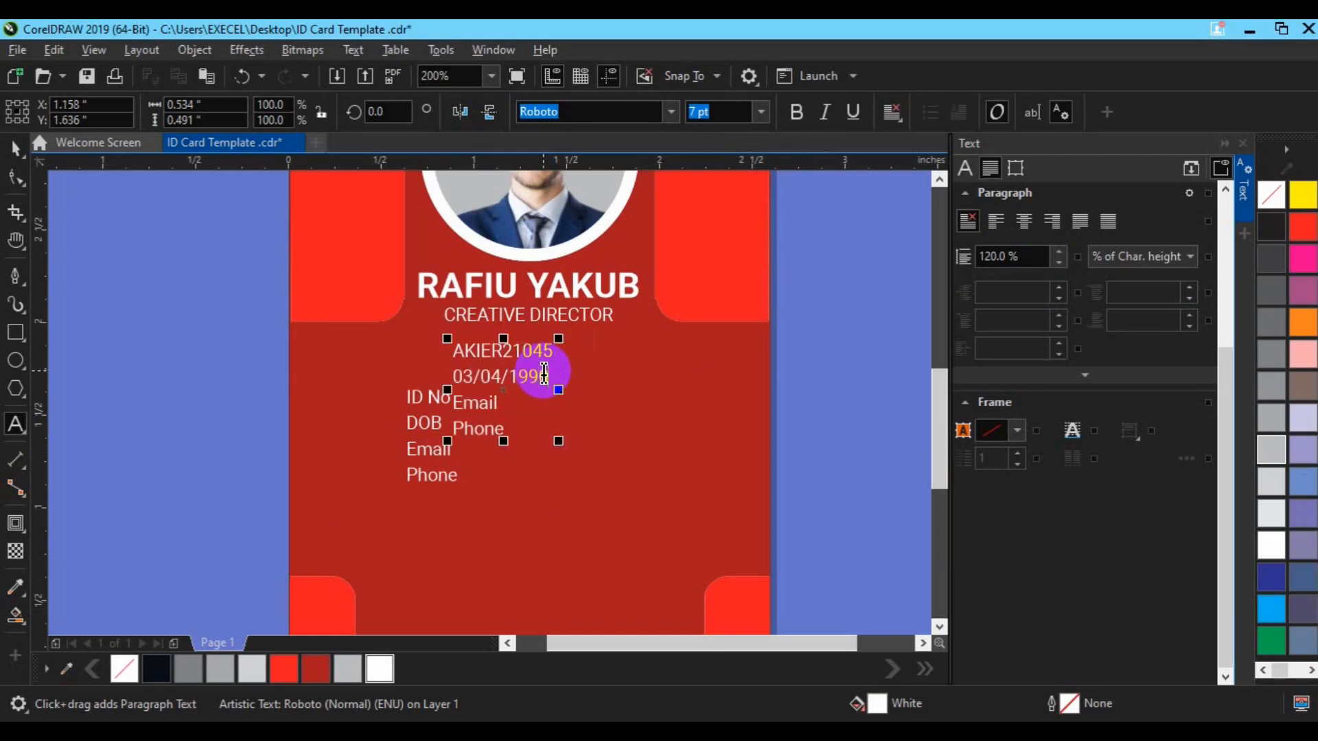
Replace the Email label in the copy with the cardholder's email address
key(Return)
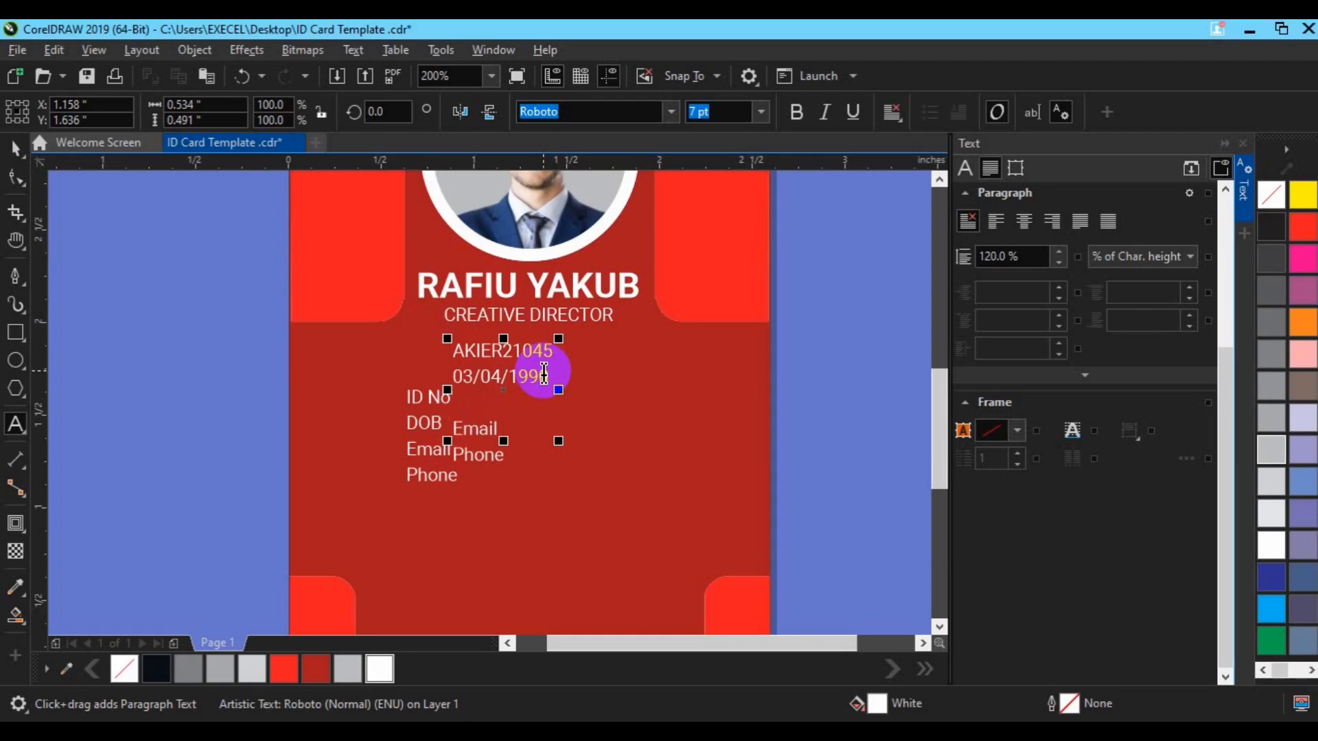
key(BackSpace)
key(Down)
key(BackSpace)
key(BackSpace)
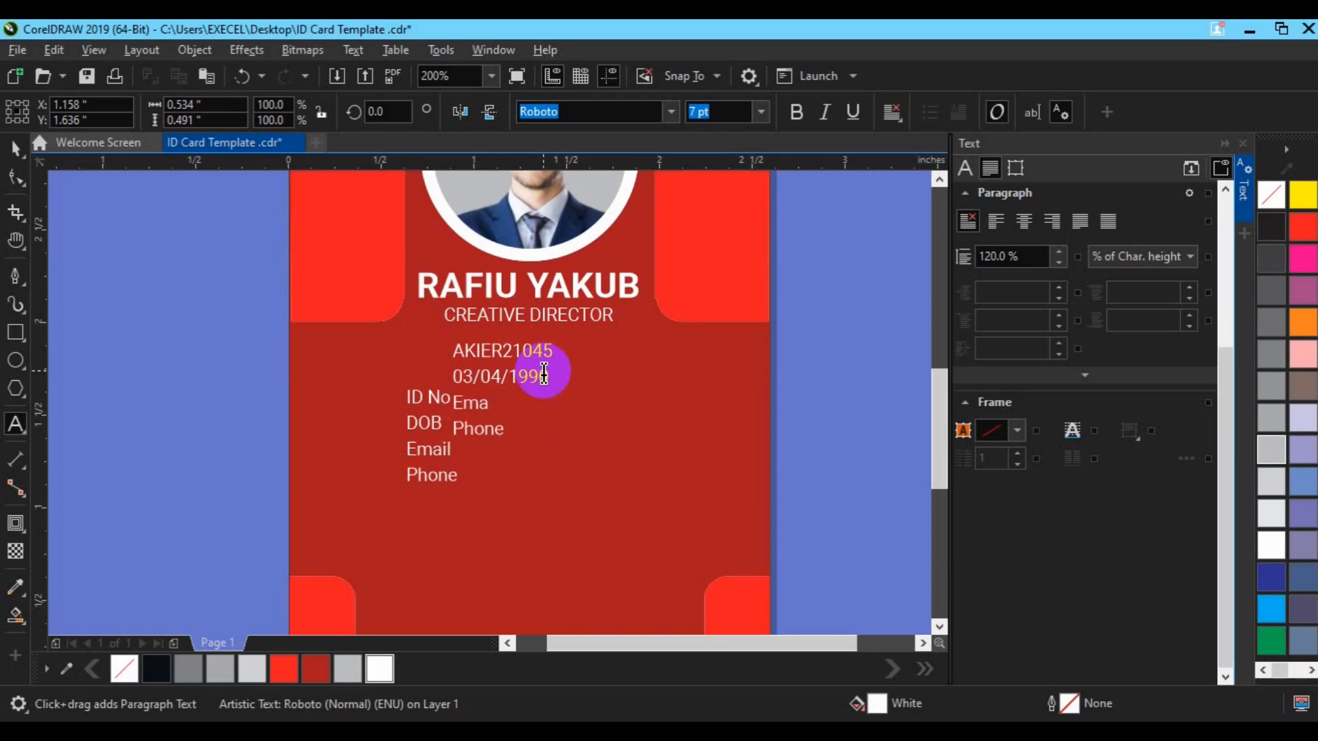
key(Return)
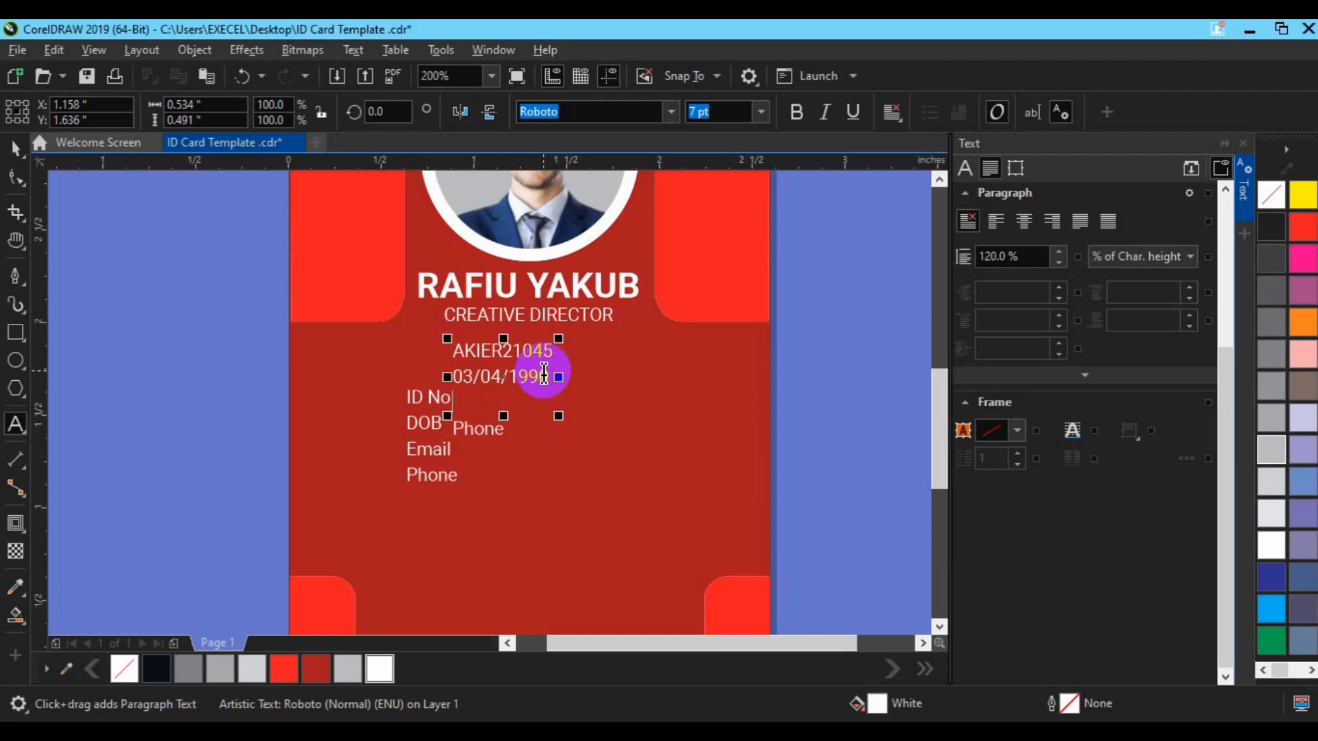
text(Yourmail@mail.com)
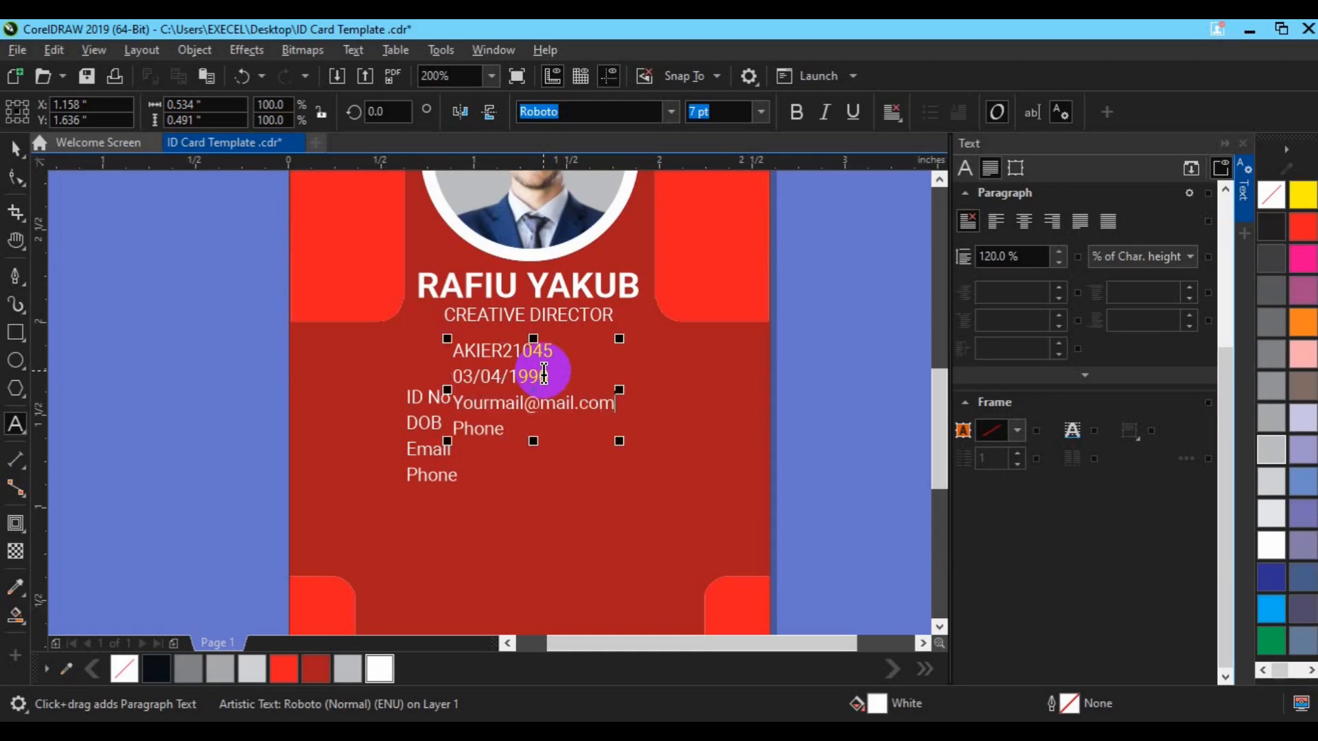
click(459, 429)
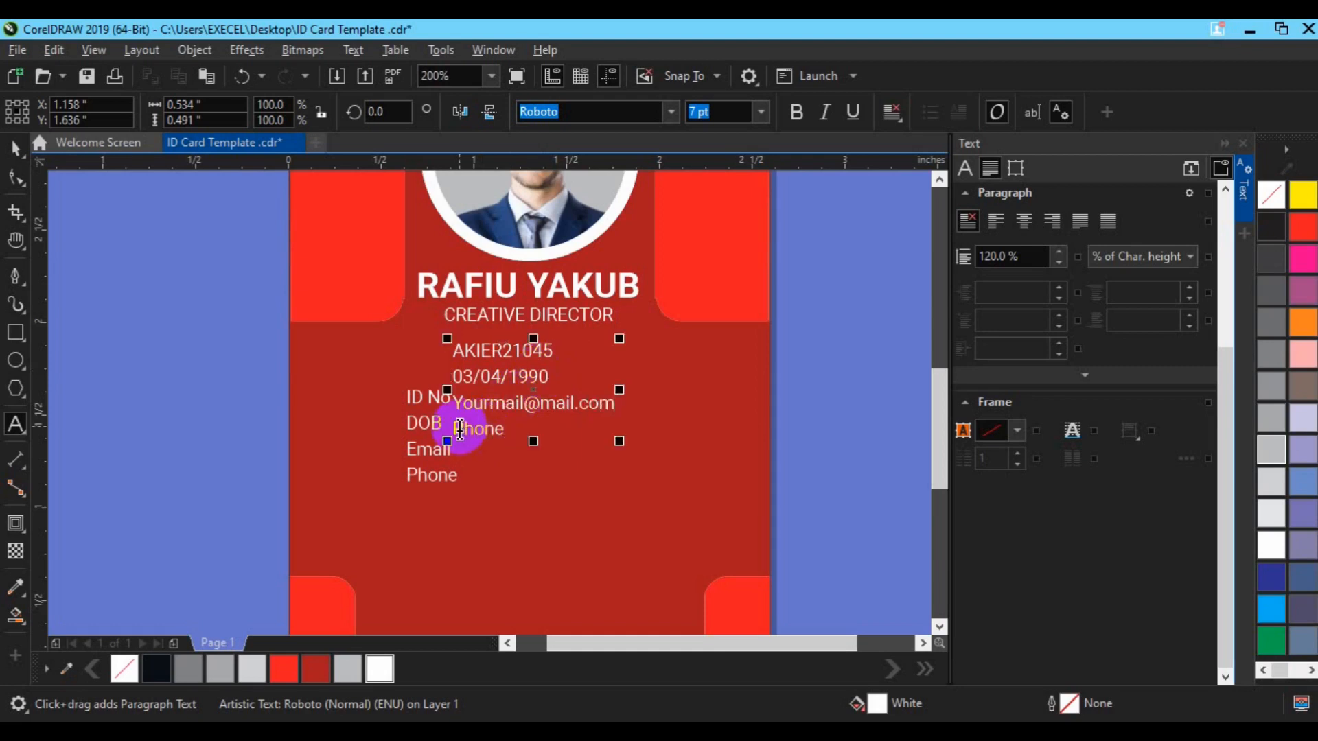
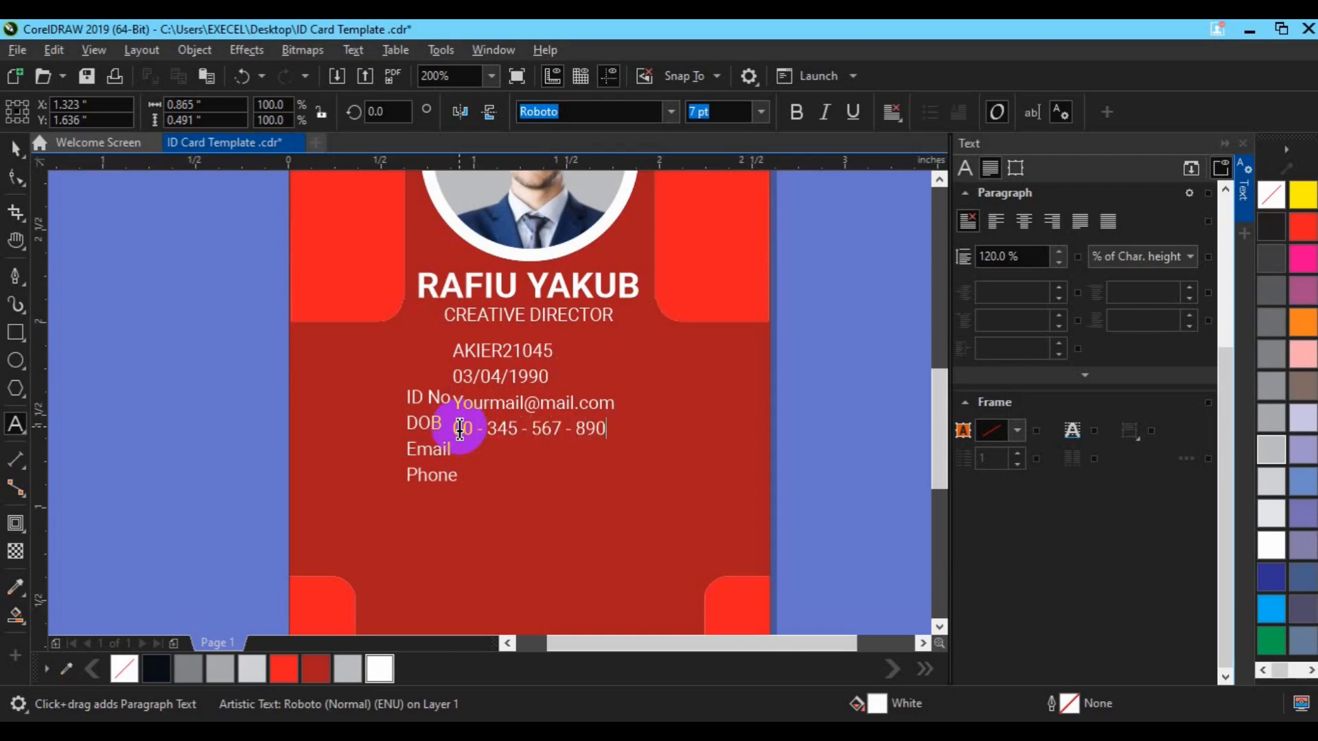
Move the values text block level with the ID No, DOB, Email and Phone labels
click(16, 151)
drag(521, 388, 612, 445)
shift+click(415, 474)
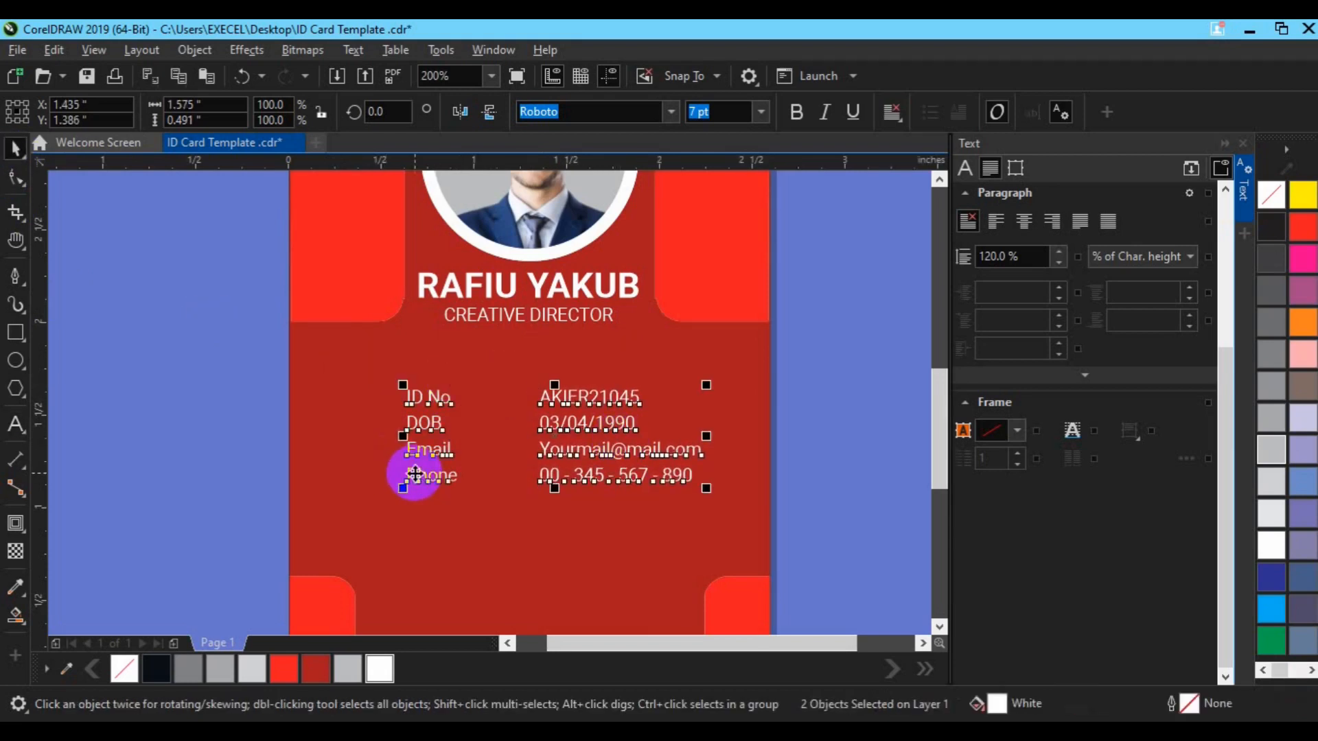
click(794, 485)
Nudge the labels block left so labels and values form two columns
click(436, 472)
key(Left)
key(Left)
key(Left)
key(Left)
key(Left)
key(Left)
key(Left)
click(225, 440)
click(585, 455)
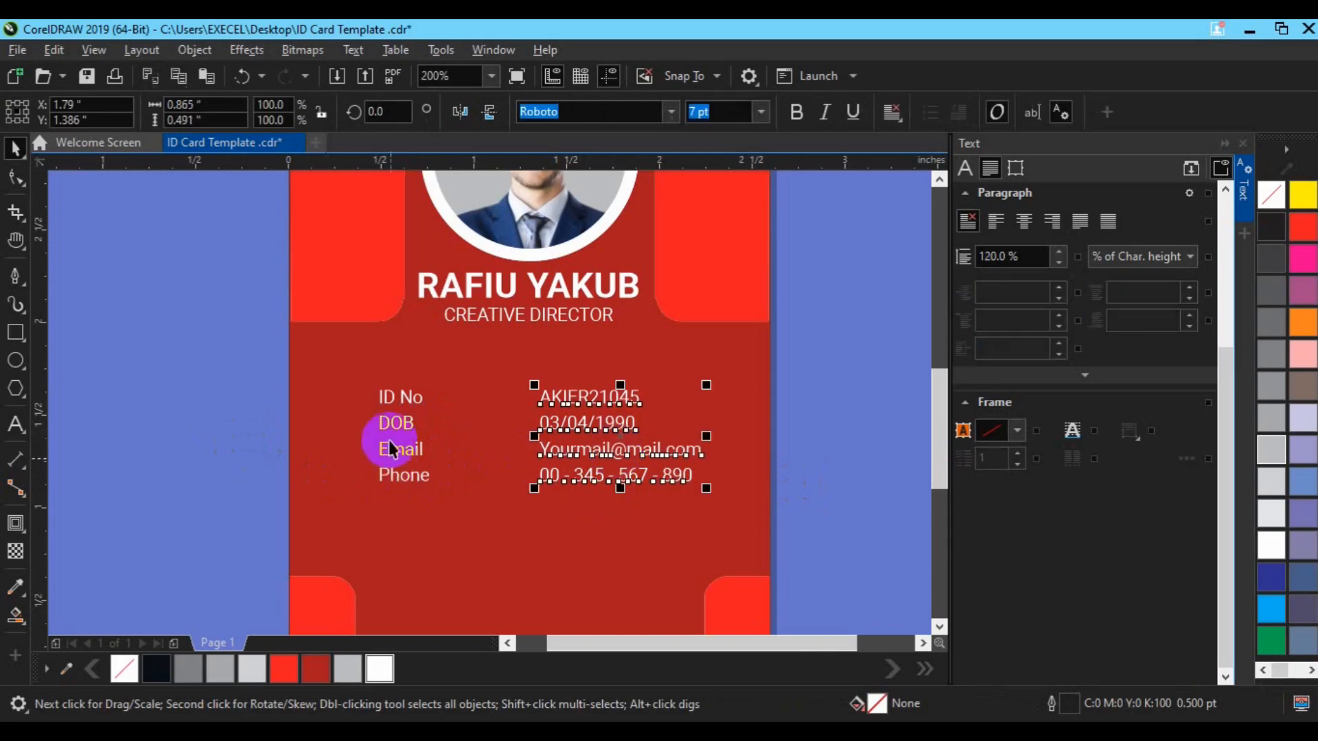
shift+click(402, 423)
click(794, 486)
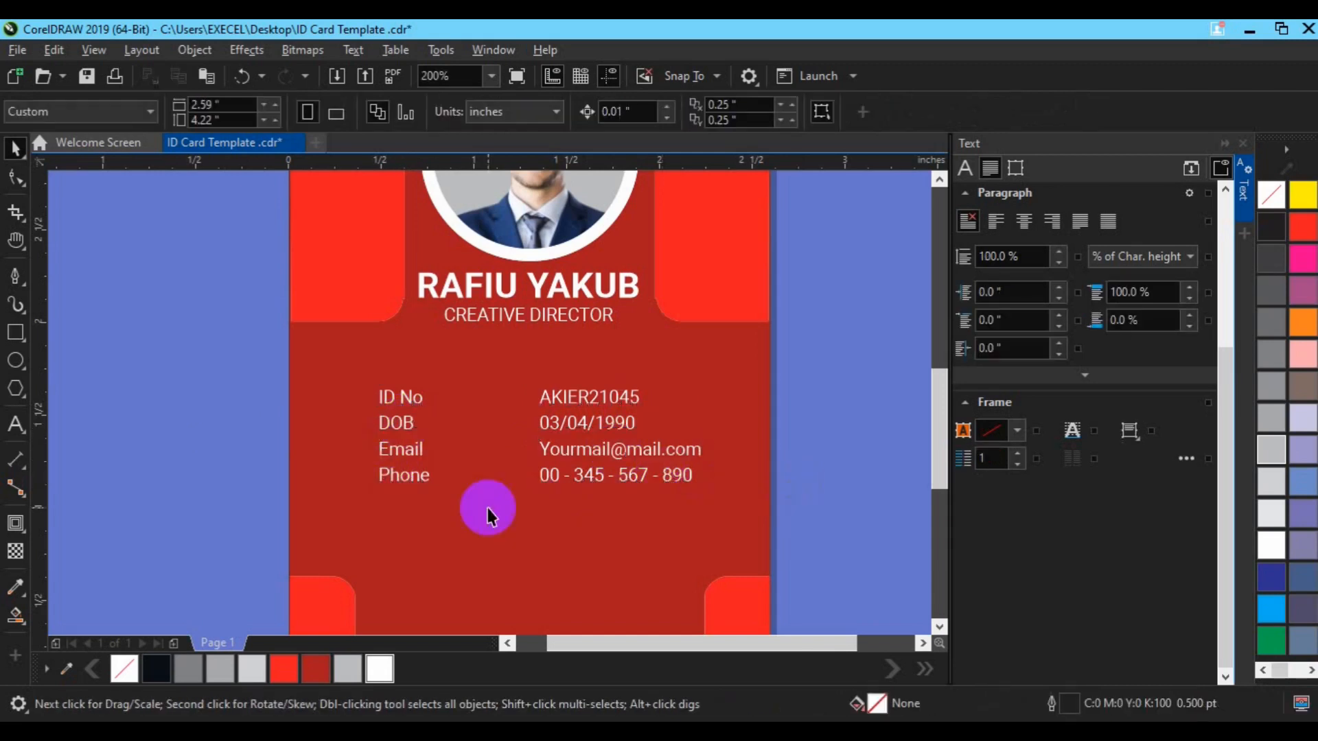
scroll(488, 508, up, 2)
click(313, 455)
key(Left)
key(Left)
Copy the labels block beside the values and edit the copy into a column of colons
drag(313, 454, 535, 437)
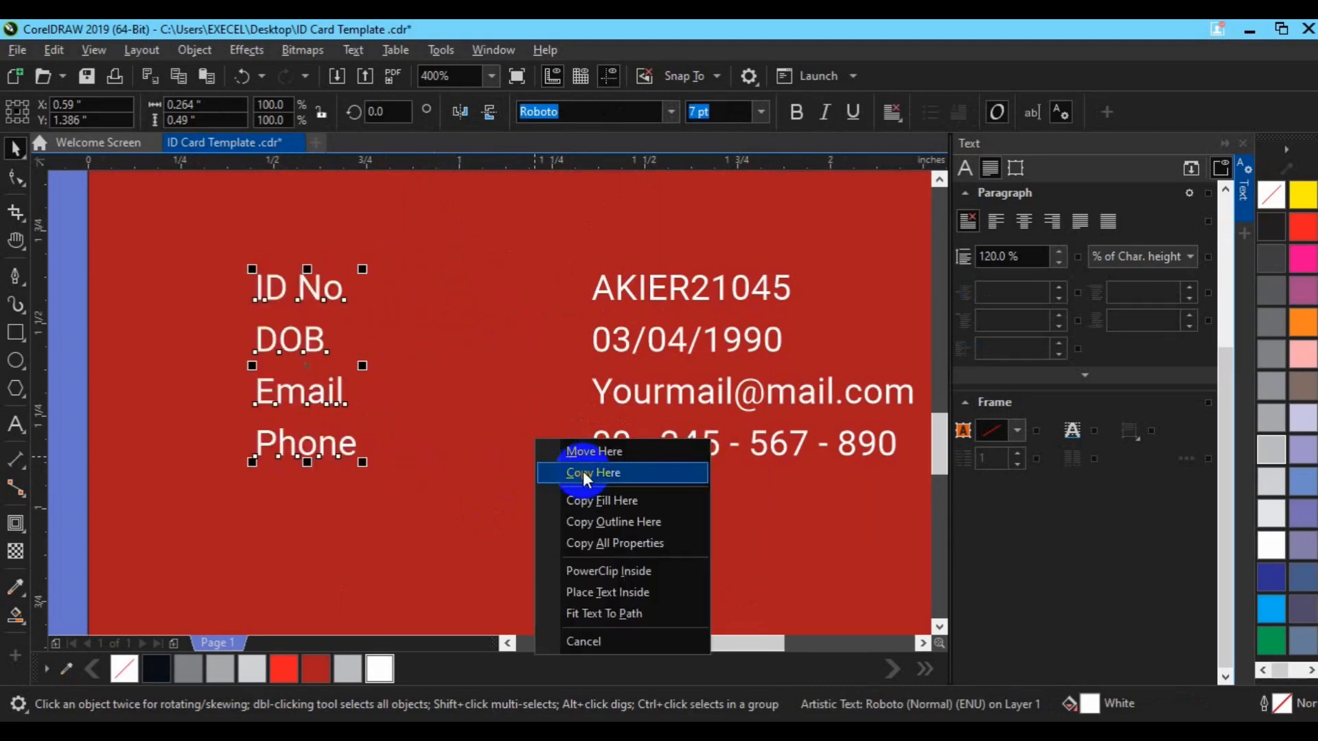
click(582, 471)
double_click(559, 286)
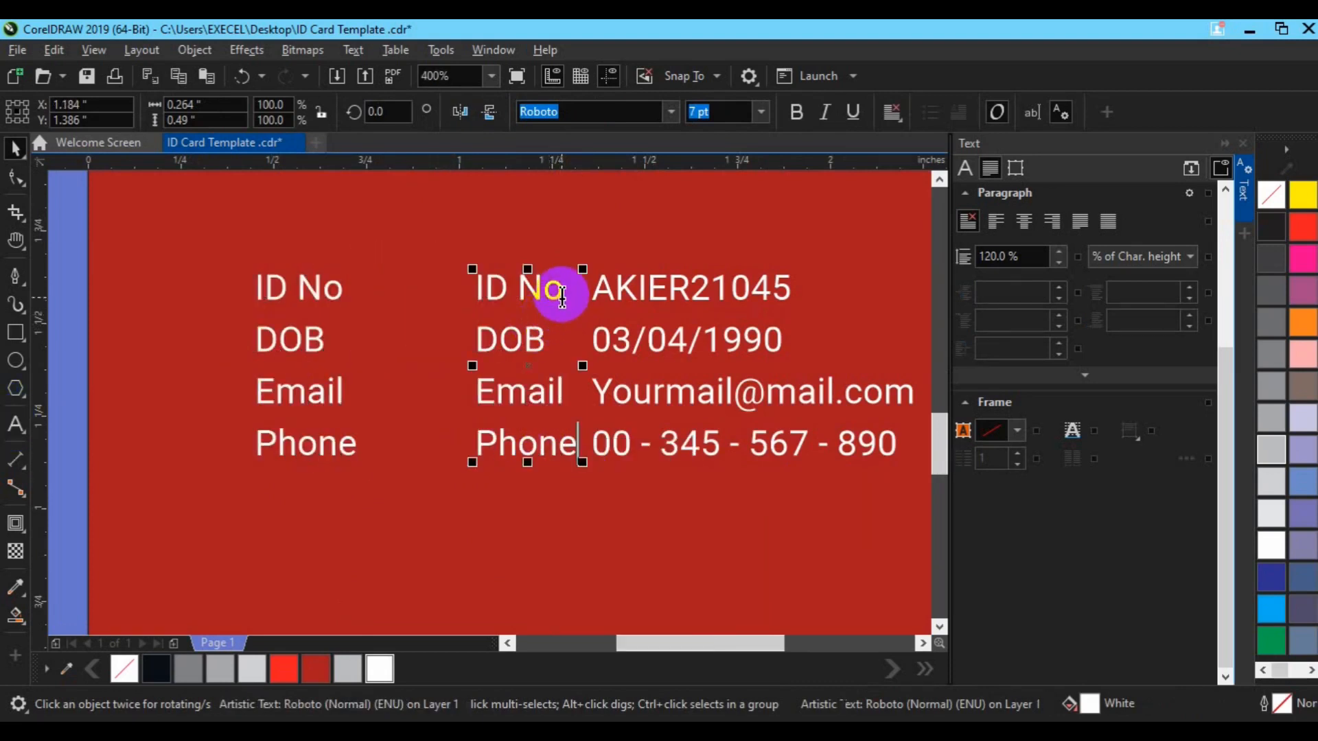
key(BackSpace)
key(BackSpace)
key(BackSpace)
key(BackSpace)
key(BackSpace)
key(Delete)
text(:)
key(Return)
key(Delete)
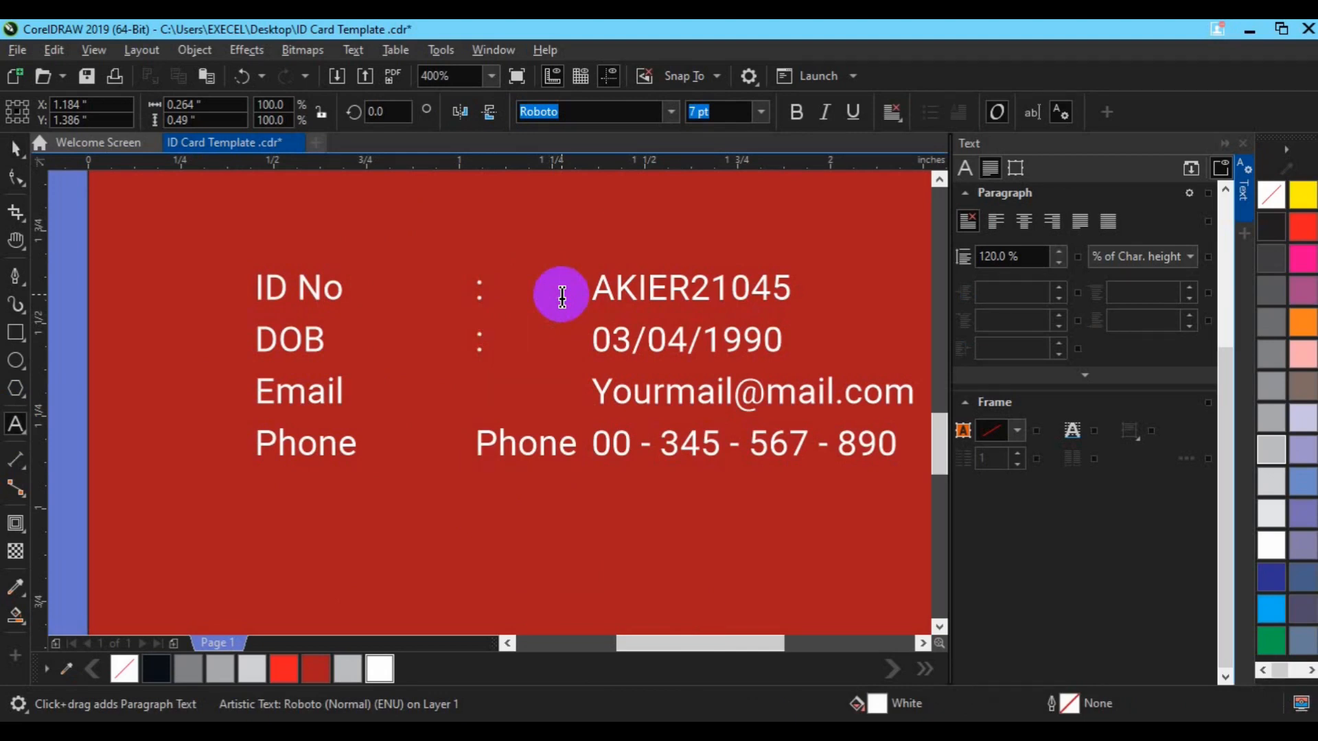
text(:)
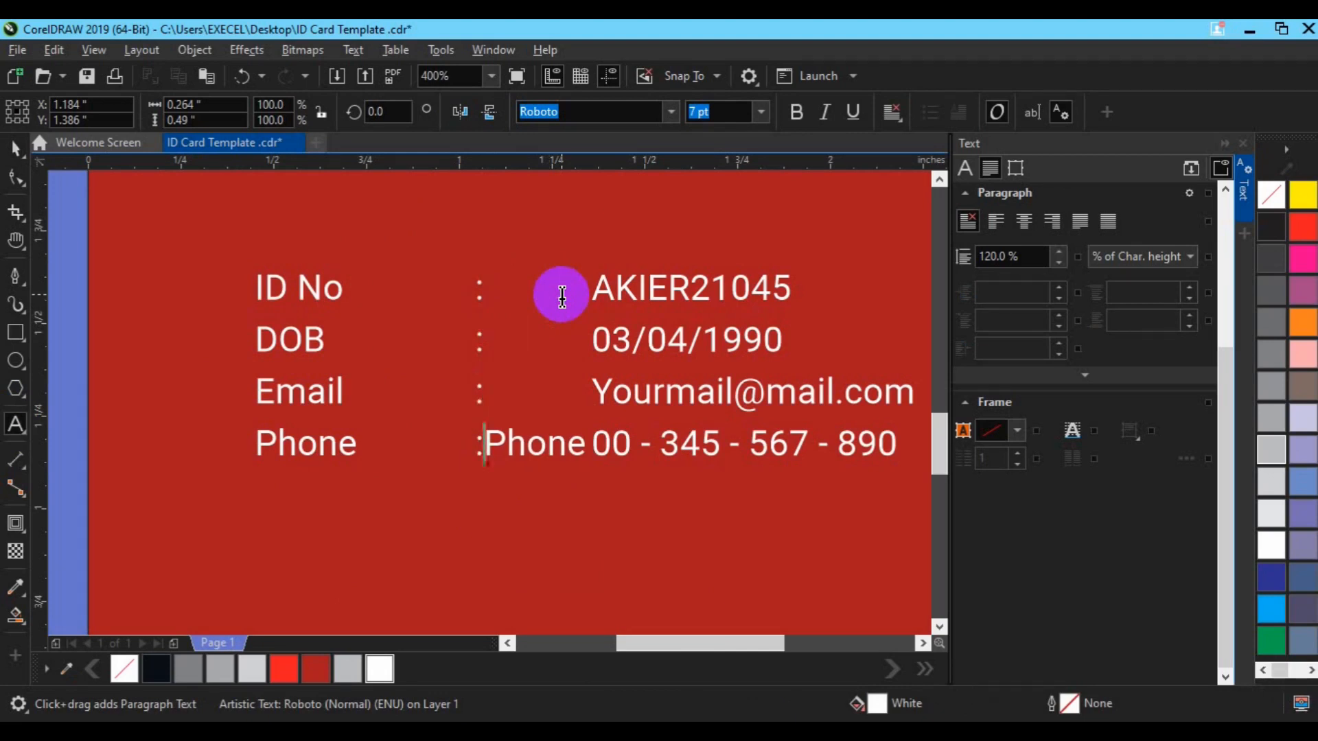
key(shift+Right)
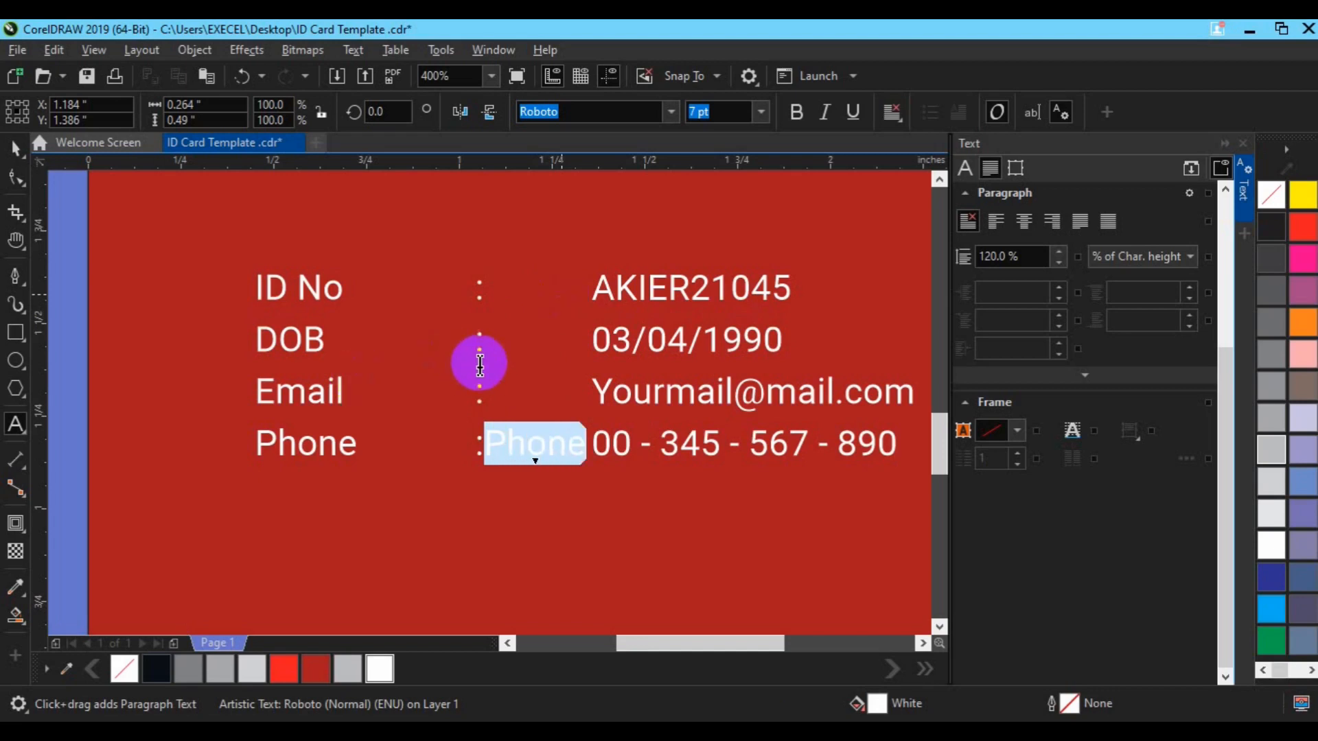
key(Delete)
Make the colons bold
key(ctrl+a)
click(796, 111)
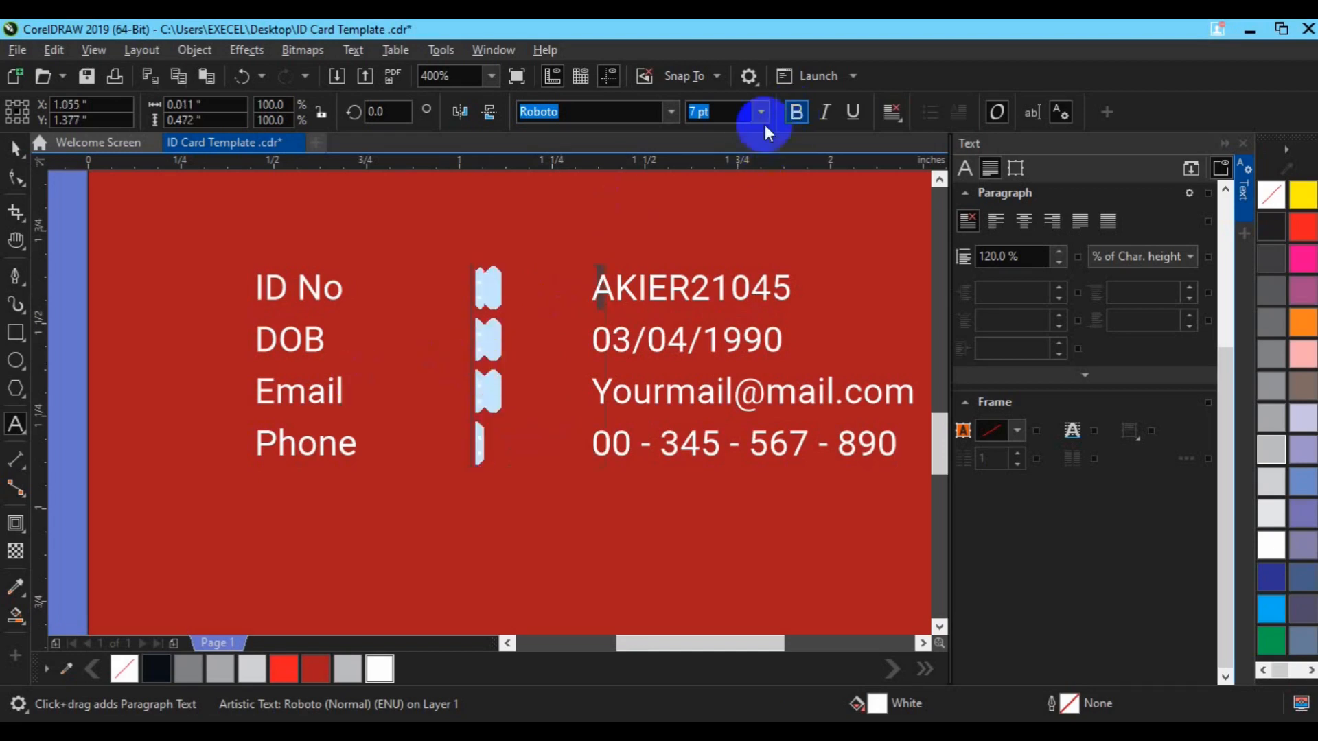
click(16, 147)
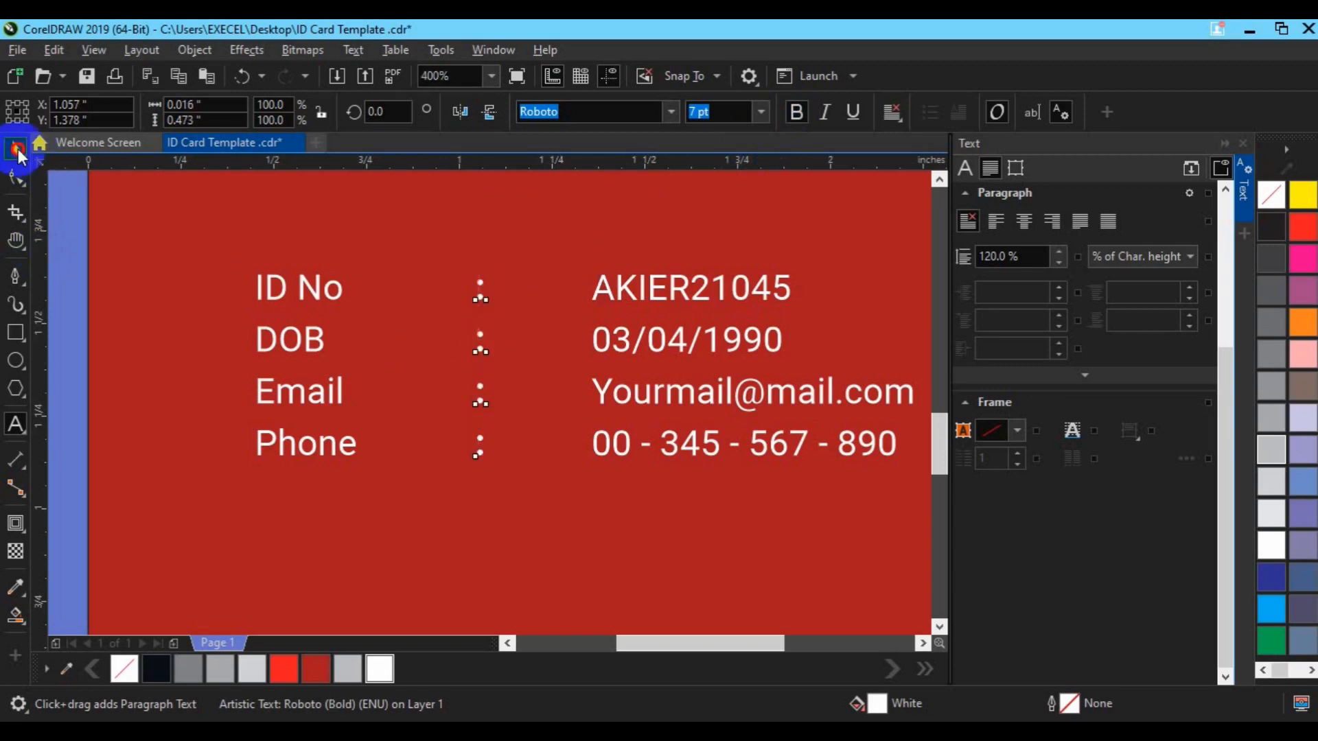
shift+click(277, 346)
click(483, 397)
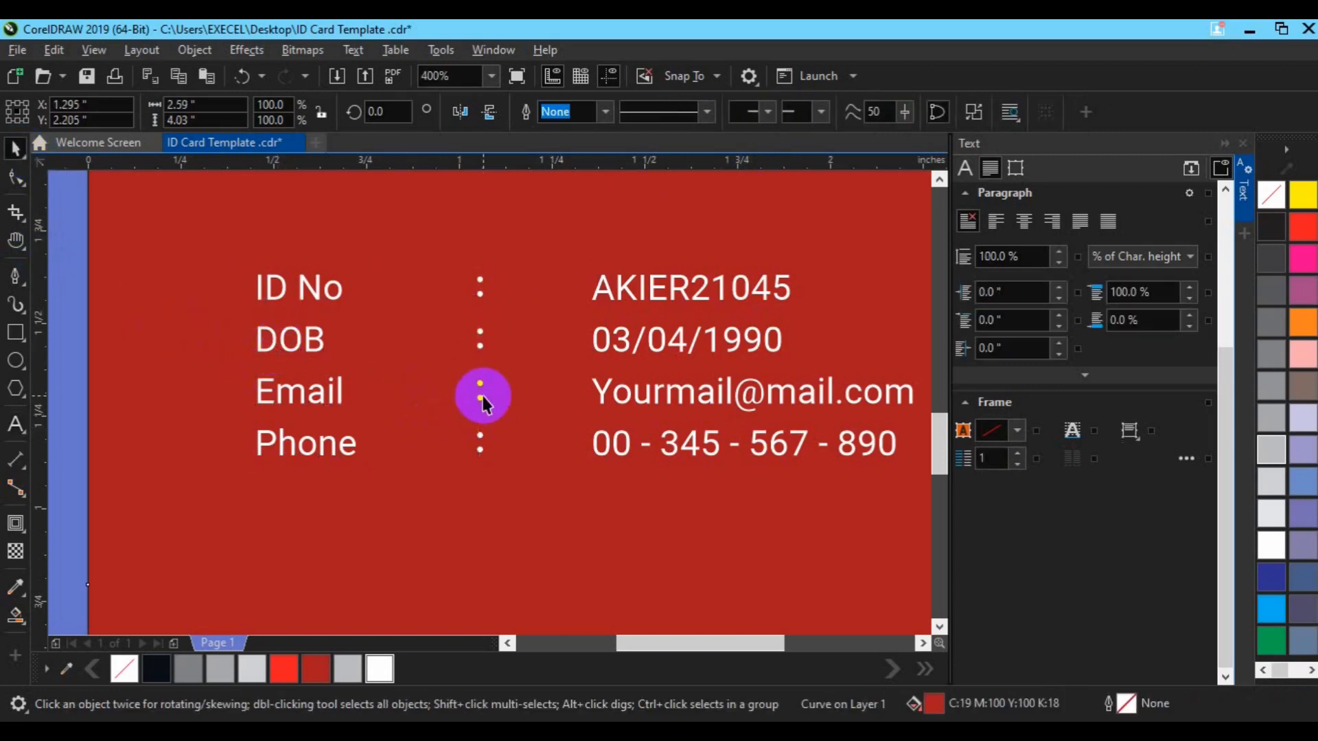
Move the colons up to the values column and group labels, colons and values
click(483, 397)
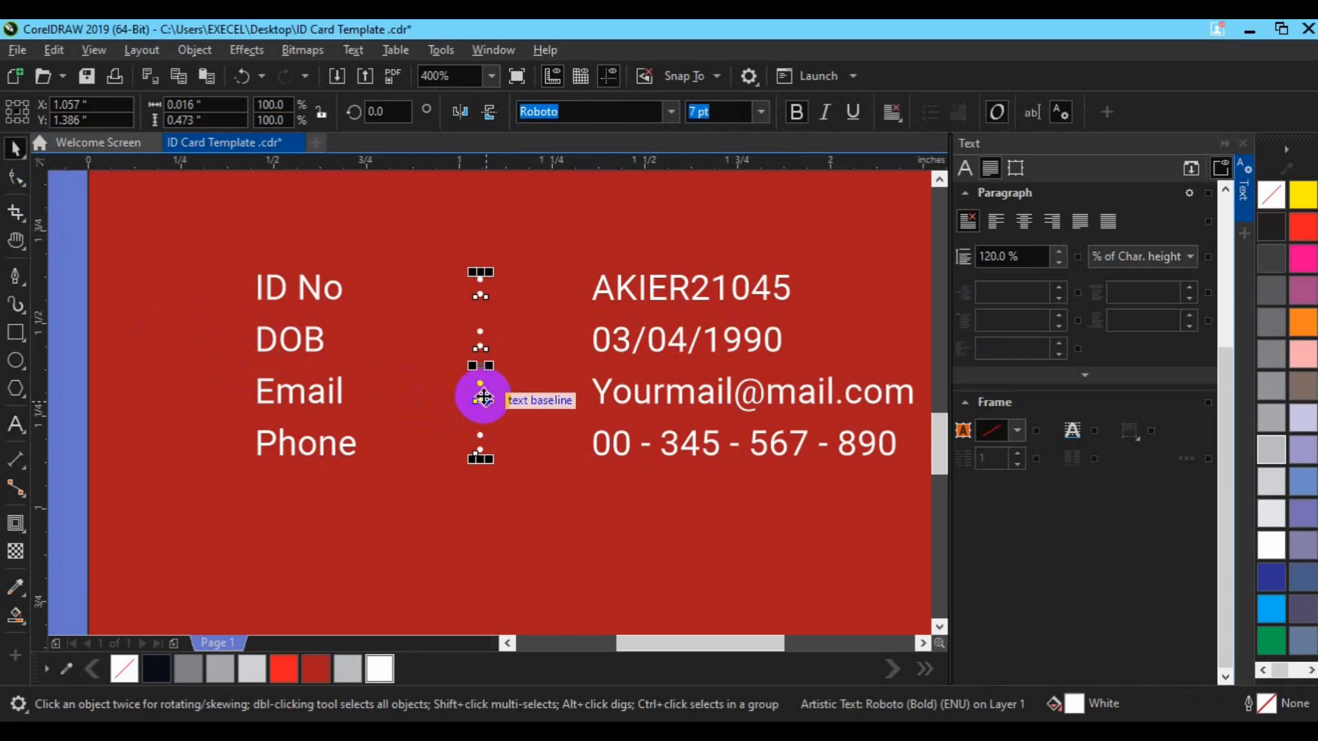
drag(483, 397, 590, 406)
shift+click(639, 410)
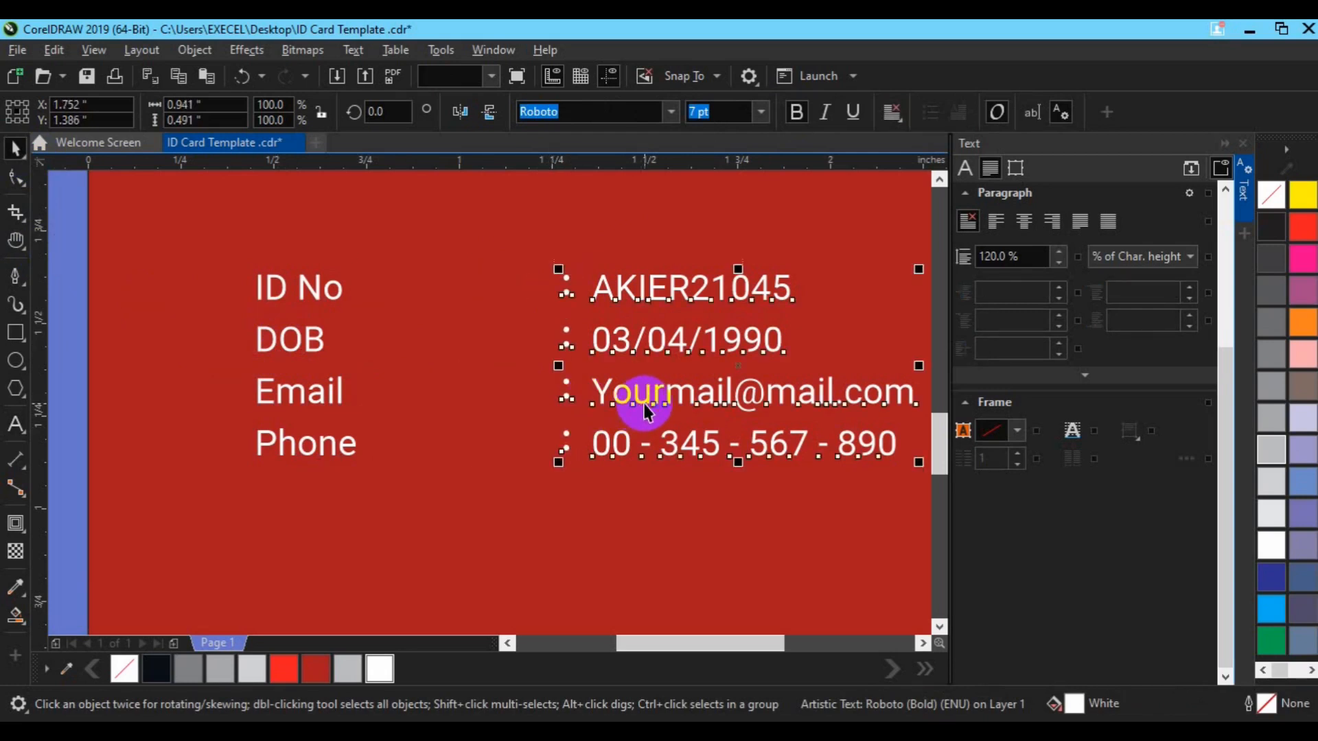
shift+click(310, 401)
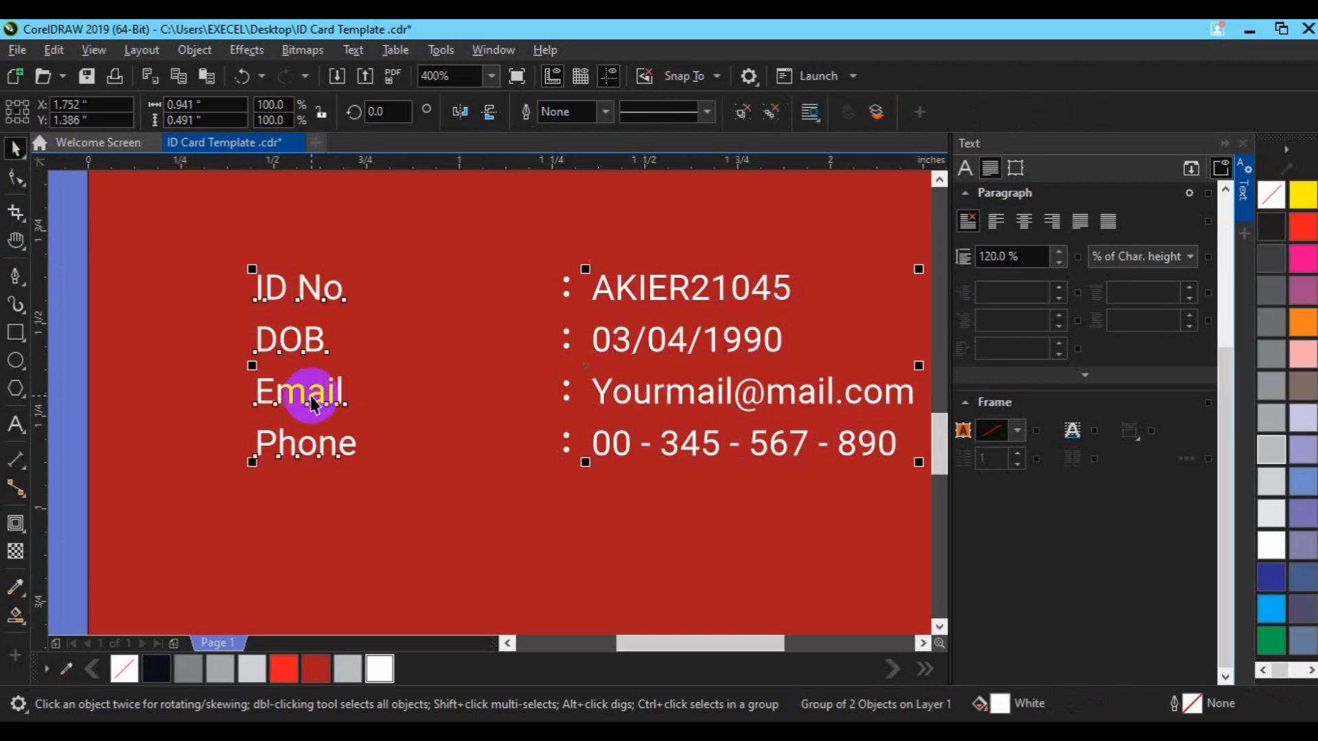
key(ctrl+g)
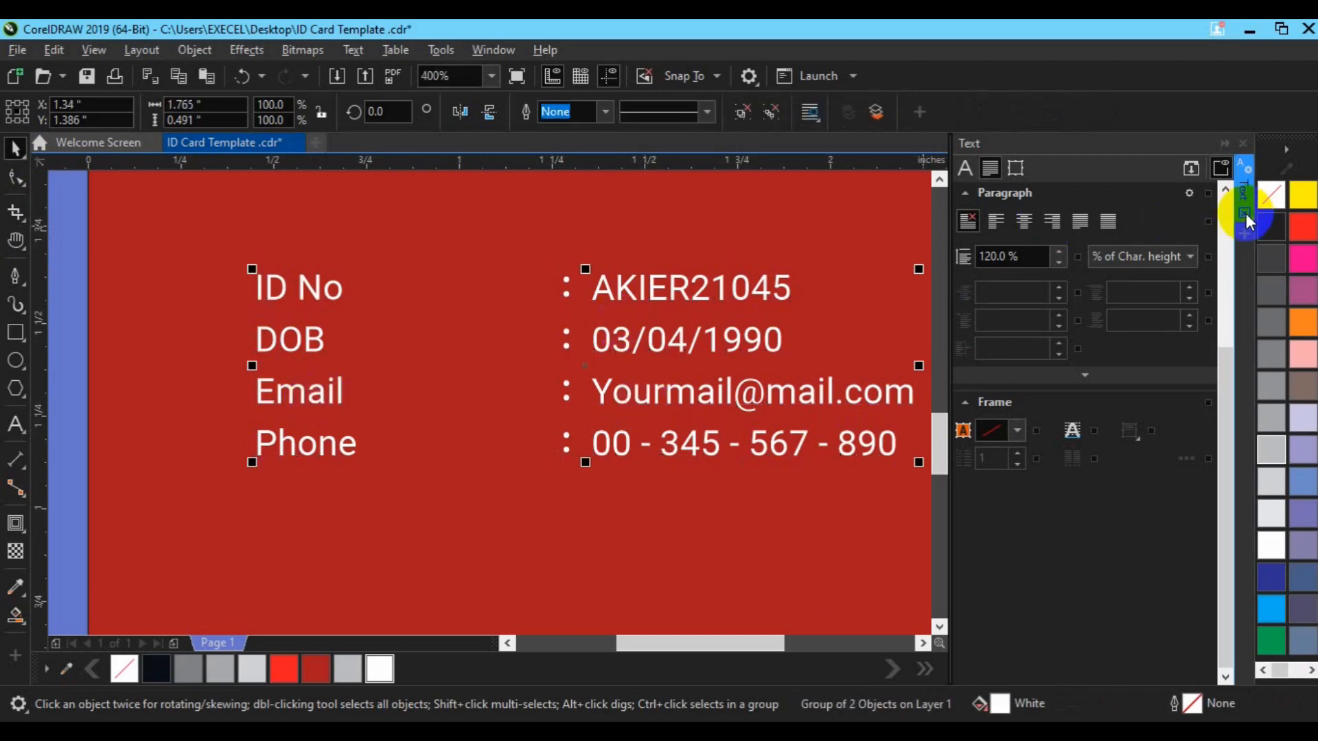
Close the text panel and zoom to fit the whole page in view
key(ctrl+t)
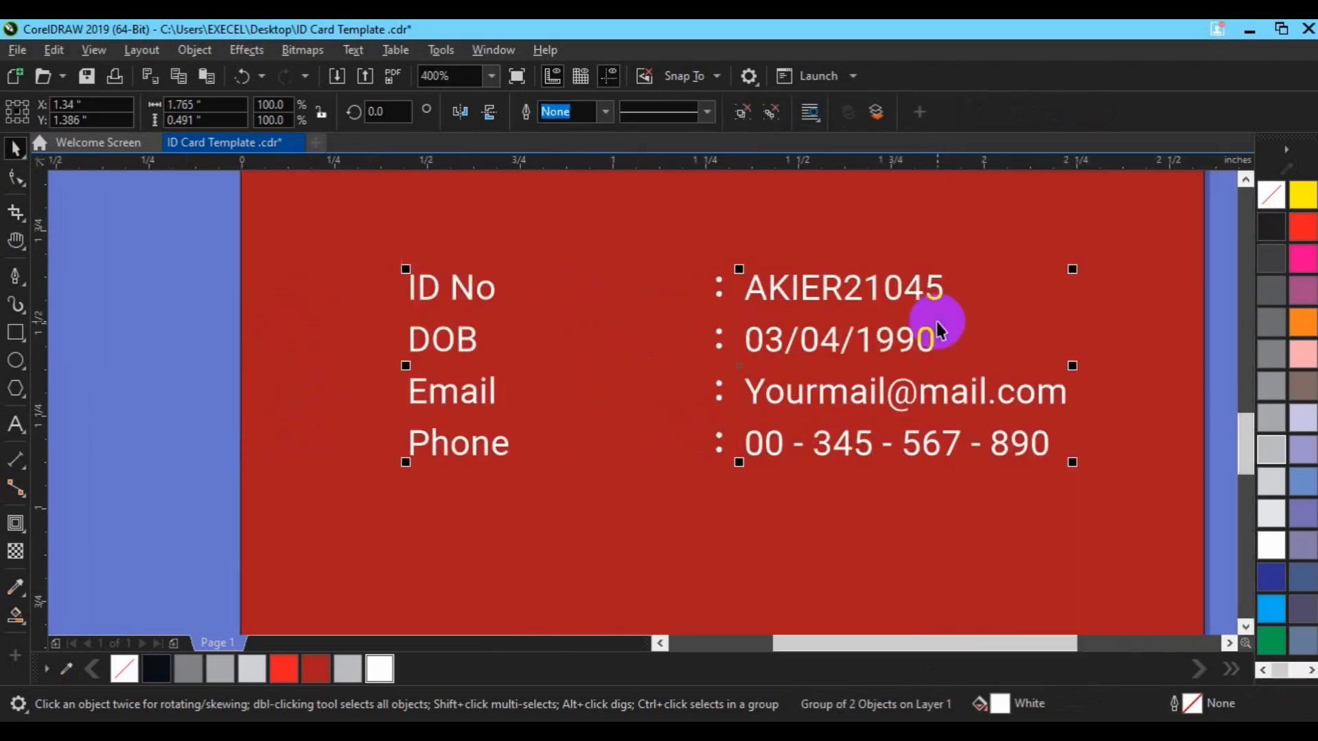
key(z)
click(79, 116)
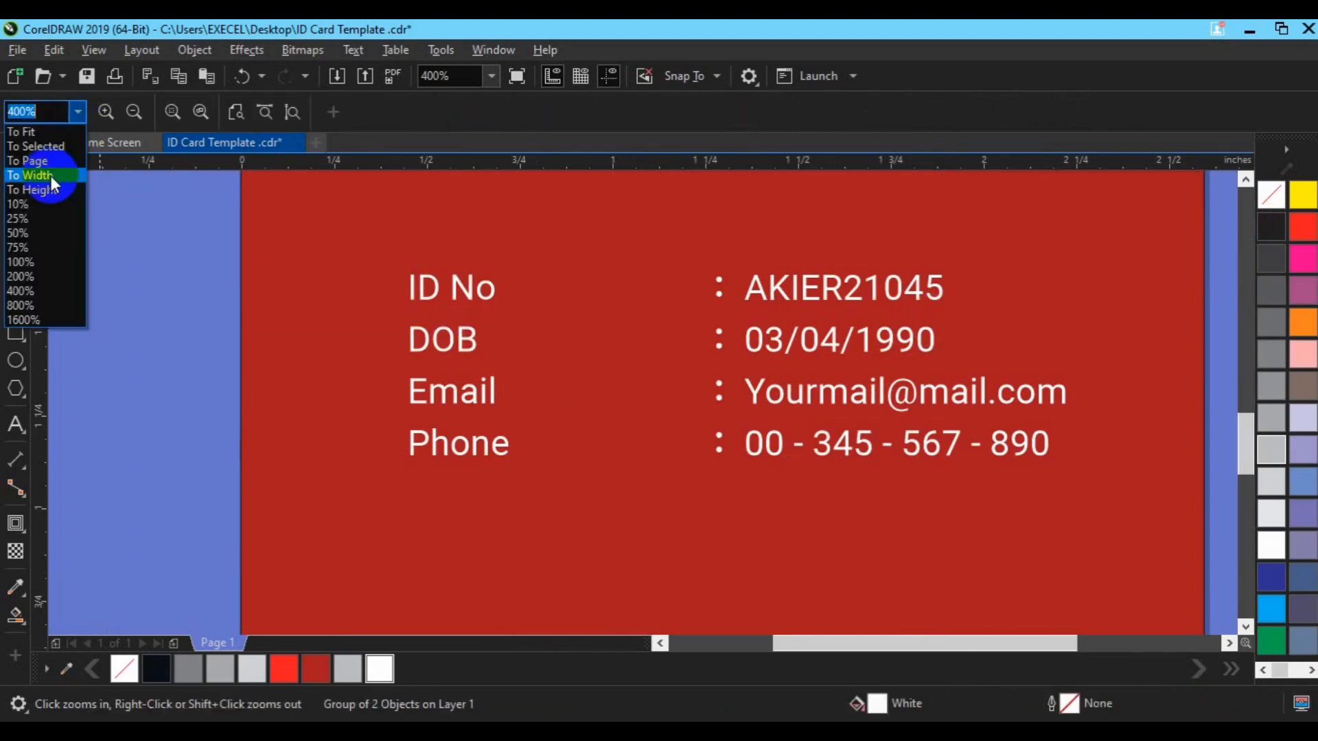
click(55, 170)
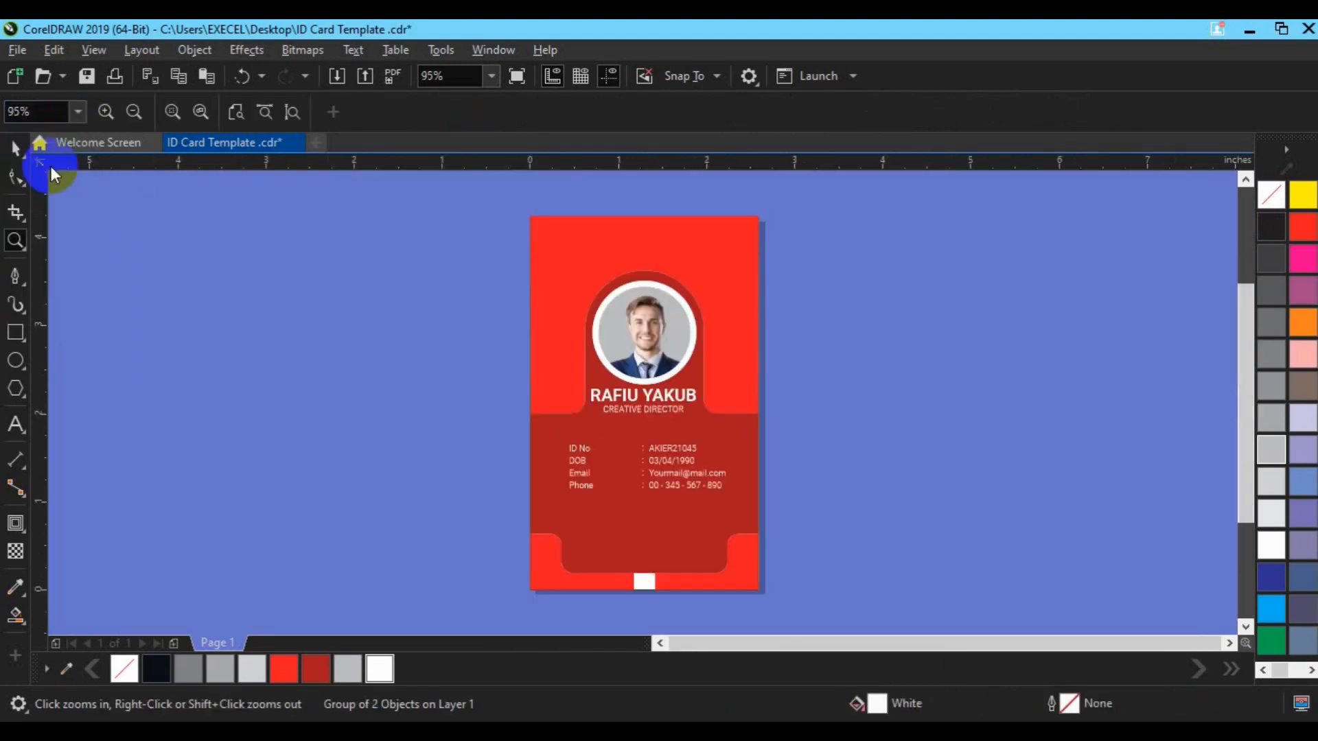
click(15, 147)
click(161, 327)
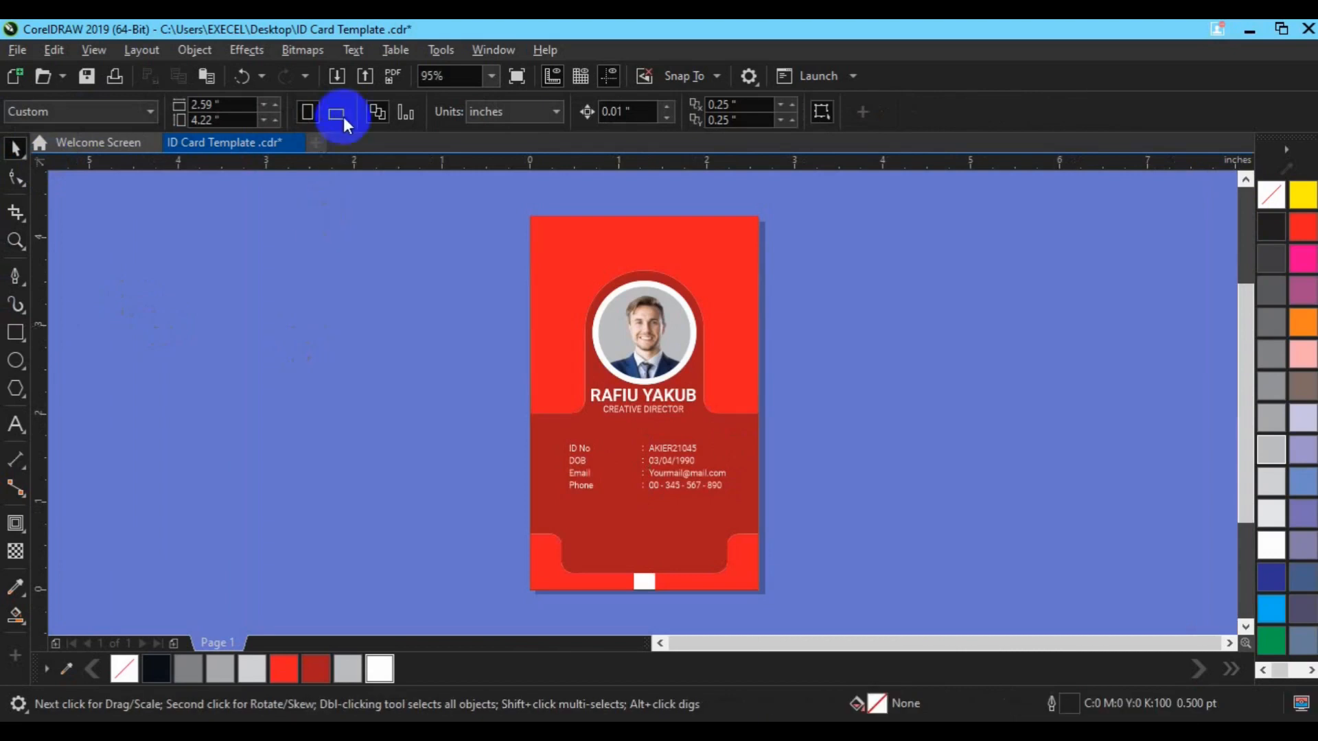
Import the QR code image images3.png
click(338, 81)
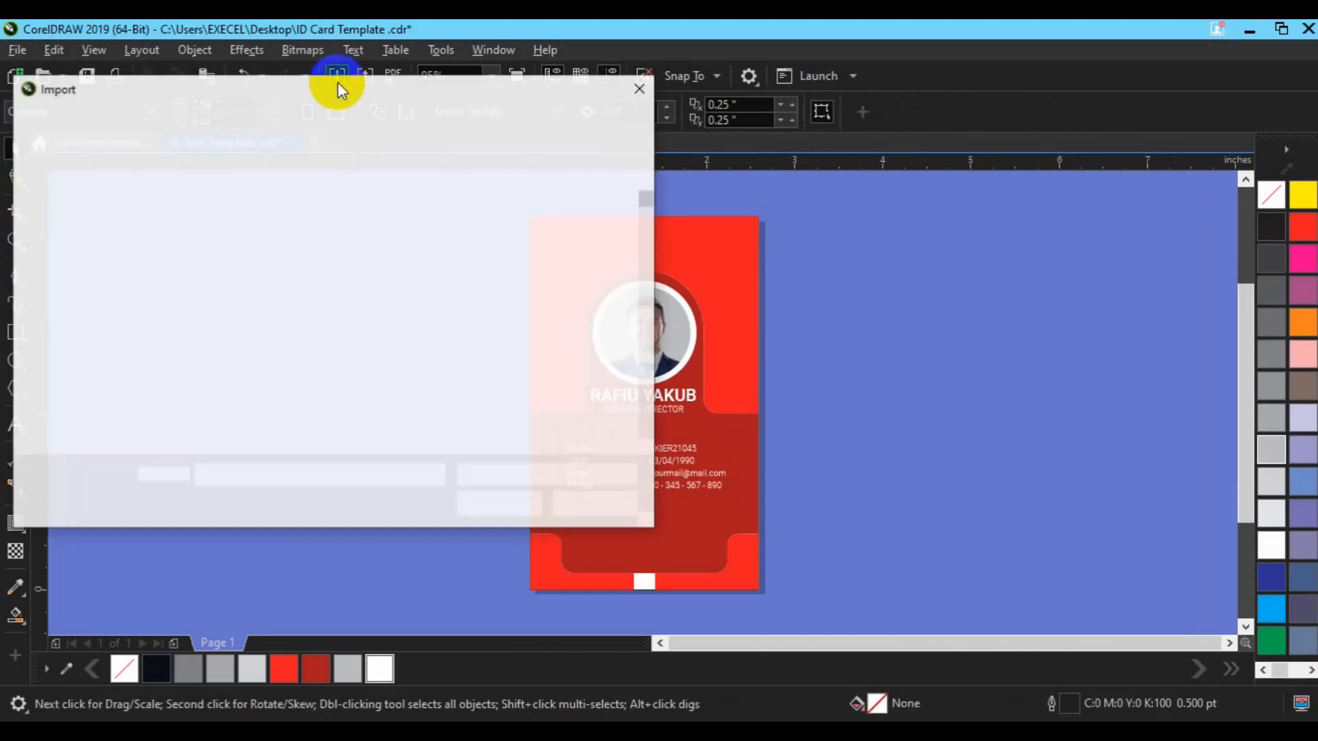
click(647, 447)
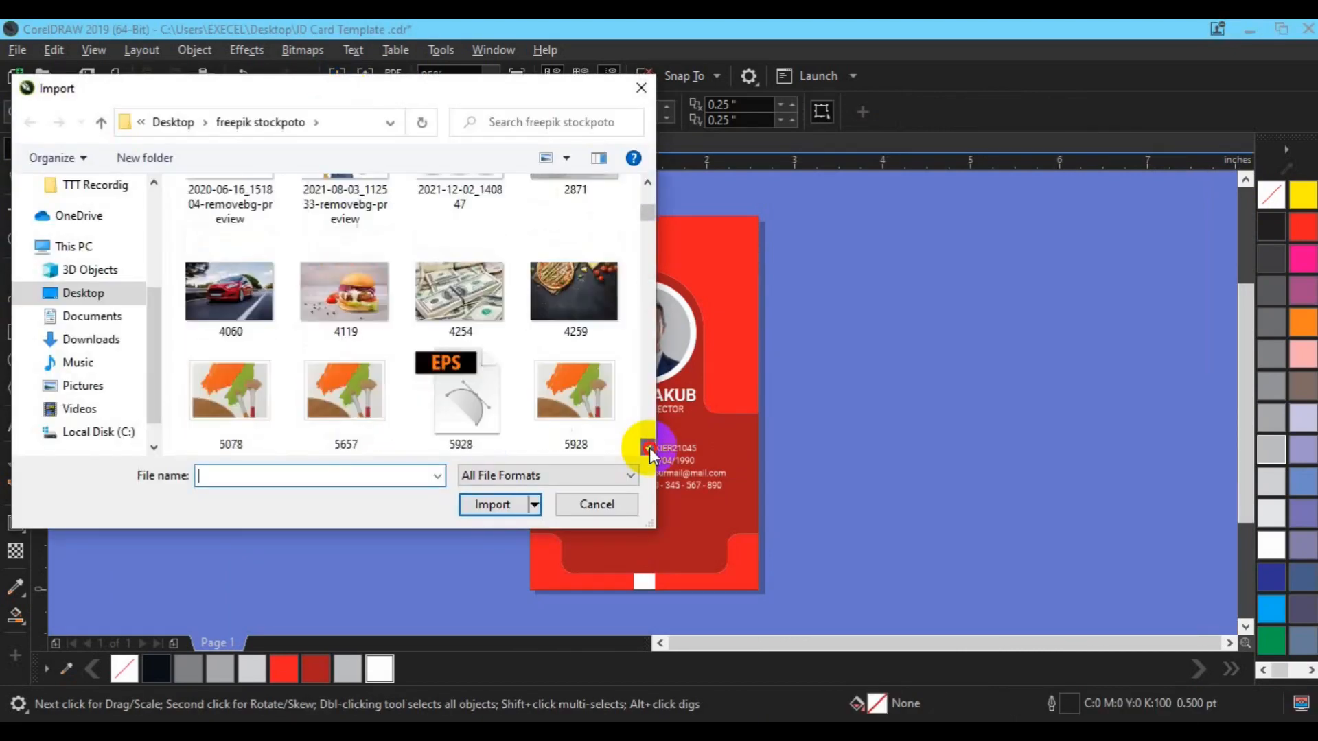
click(649, 447)
click(649, 447)
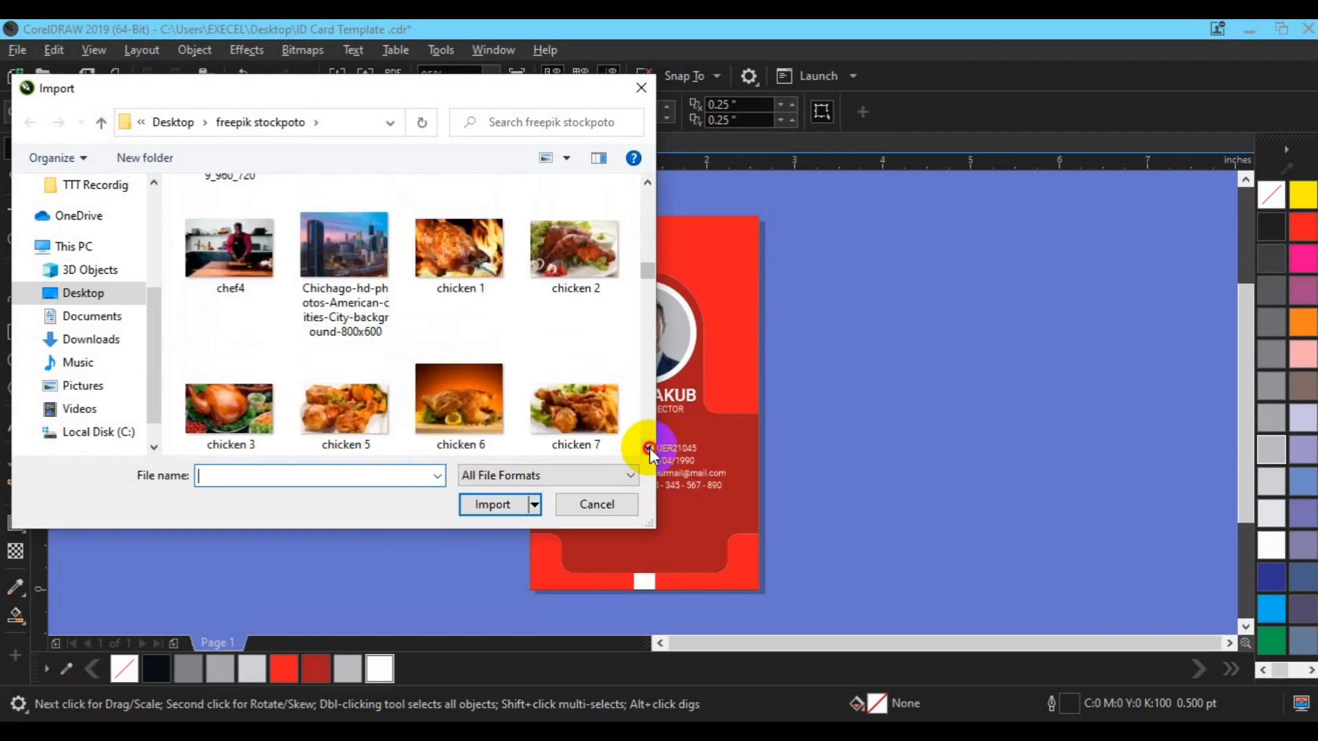
click(649, 447)
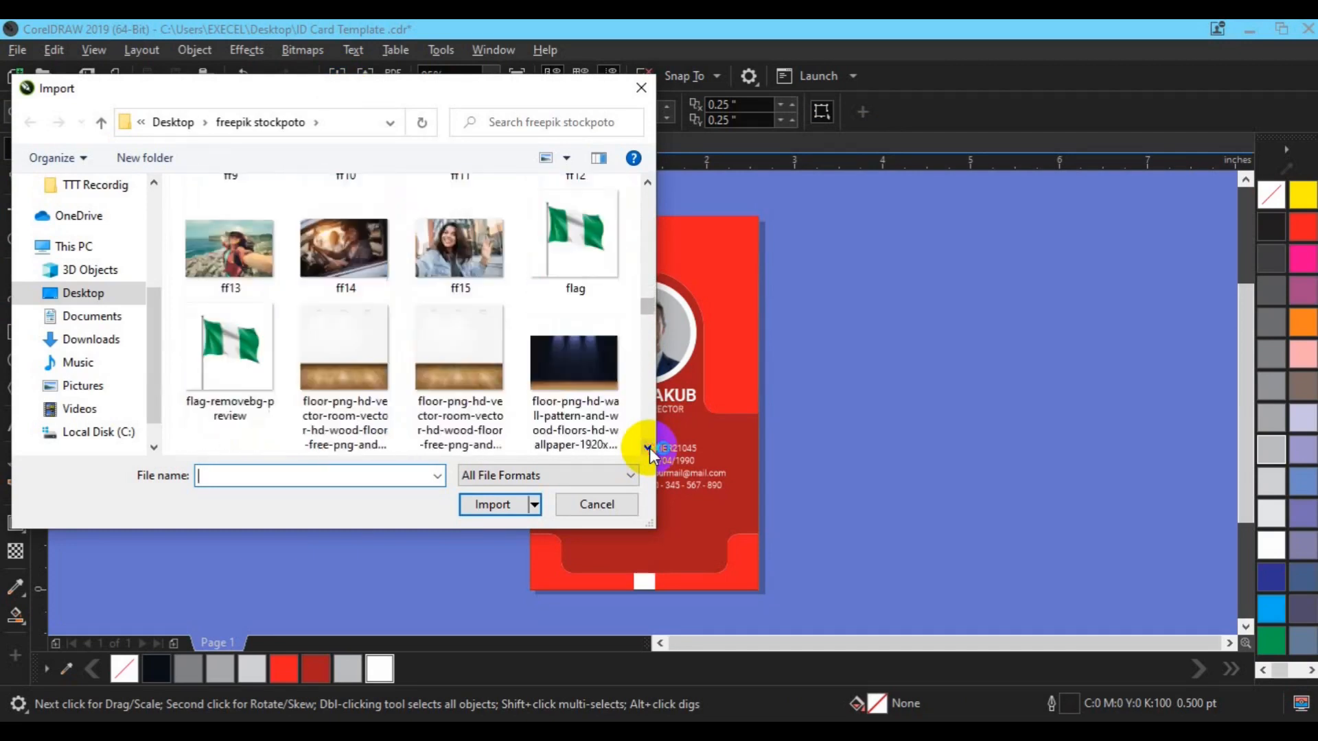
click(649, 447)
click(459, 364)
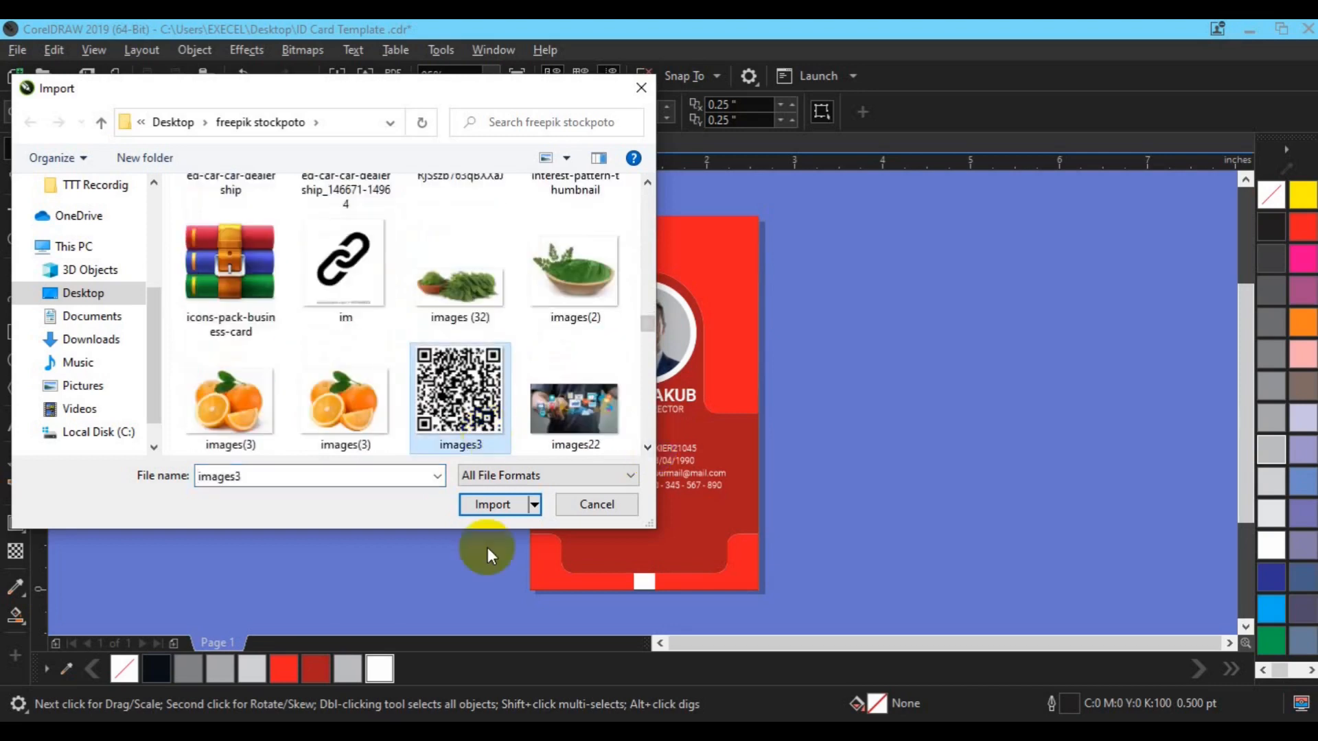
click(492, 504)
Size the QR code, centre it near the card bottom, and save the design
drag(628, 521, 664, 554)
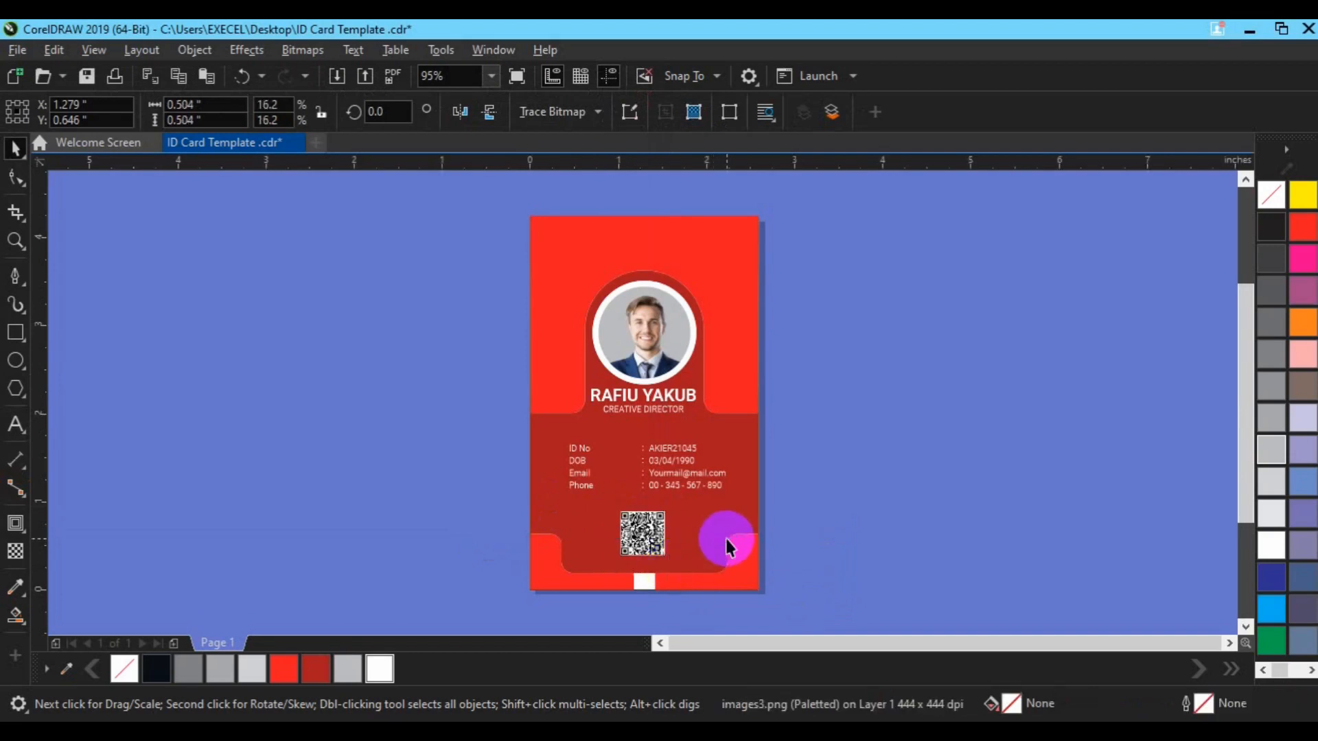
key(p)
drag(640, 406, 644, 539)
click(720, 523)
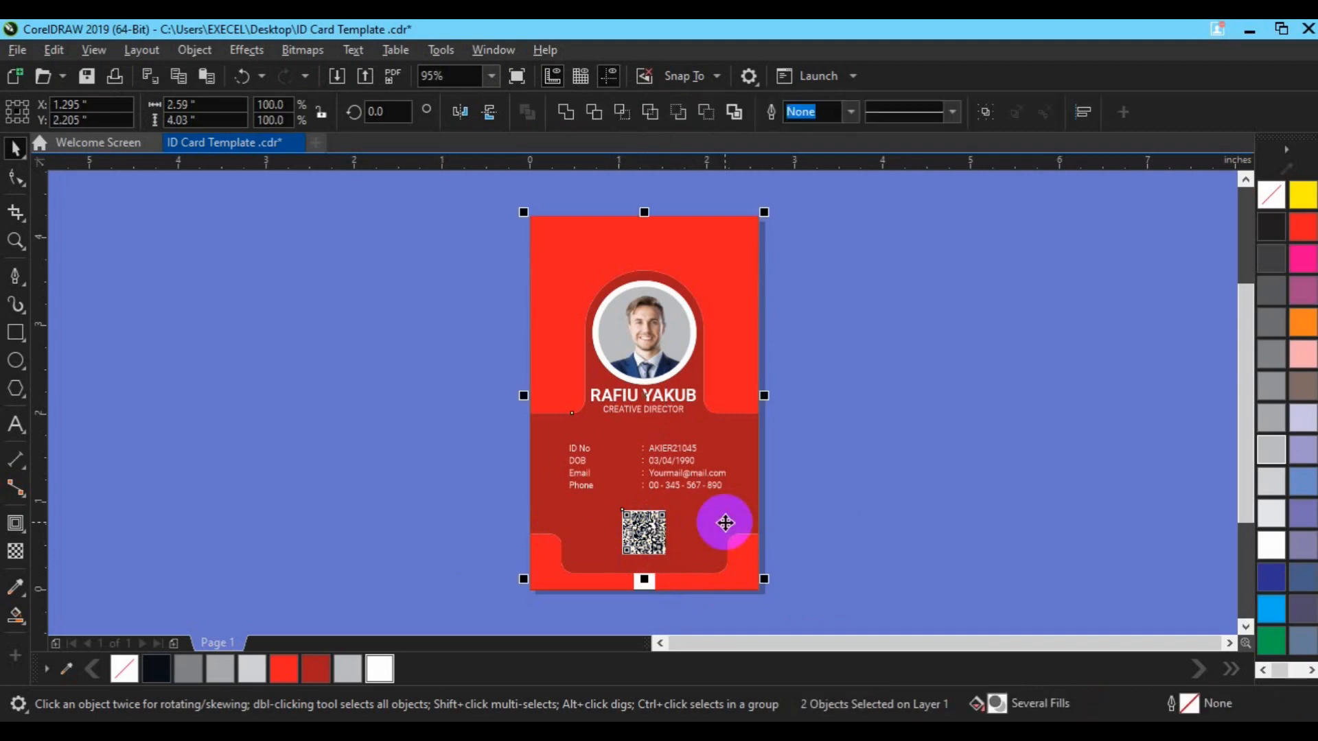
click(534, 481)
click(471, 609)
key(ctrl+s)
click(722, 390)
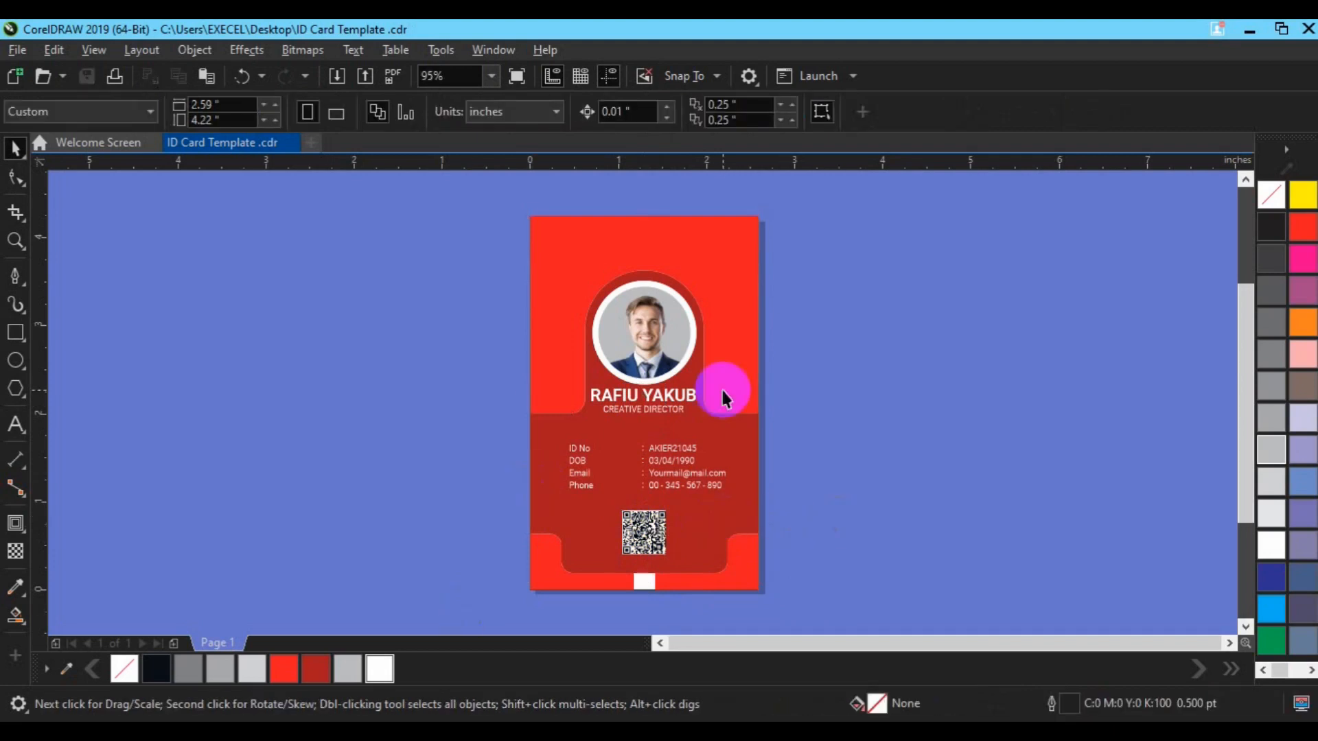
Drag the Webdings bell glyph onto the canvas beside the card and enlarge it to about 35 pt
key(ctrl+F11)
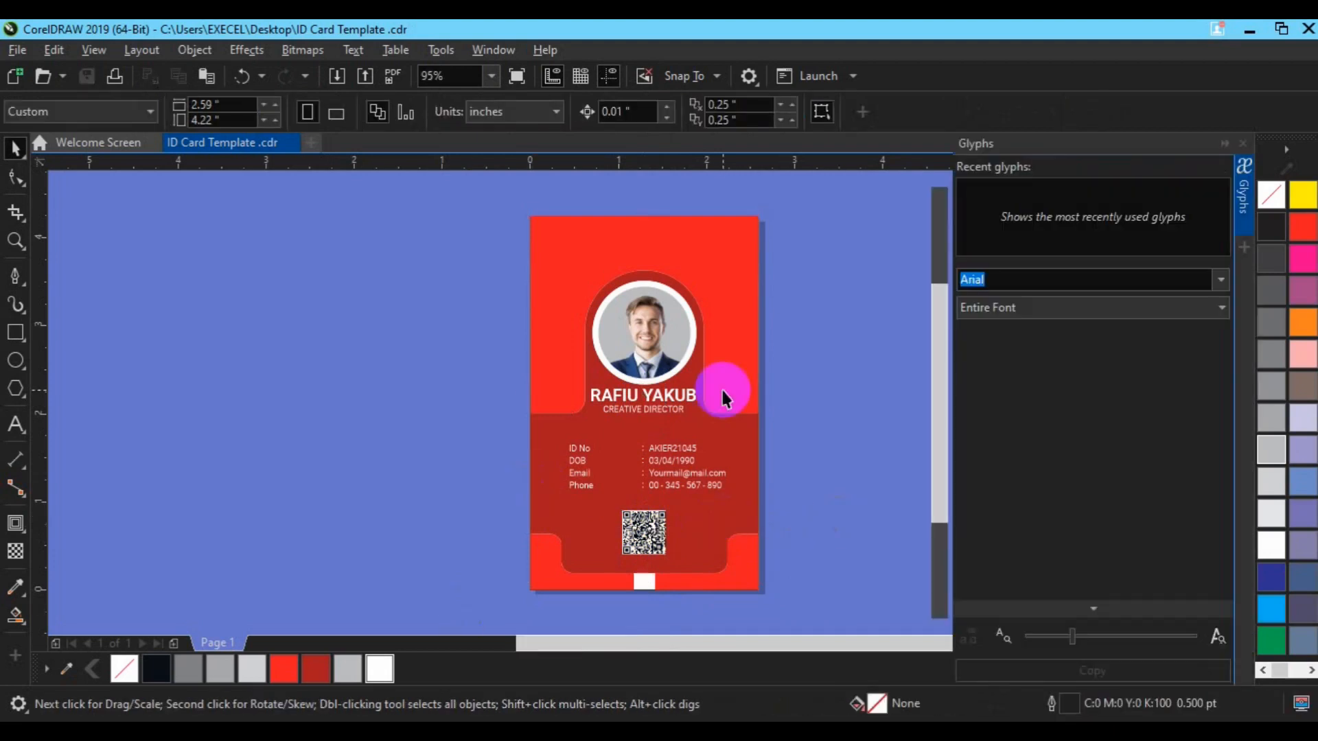
drag(1150, 401, 638, 373)
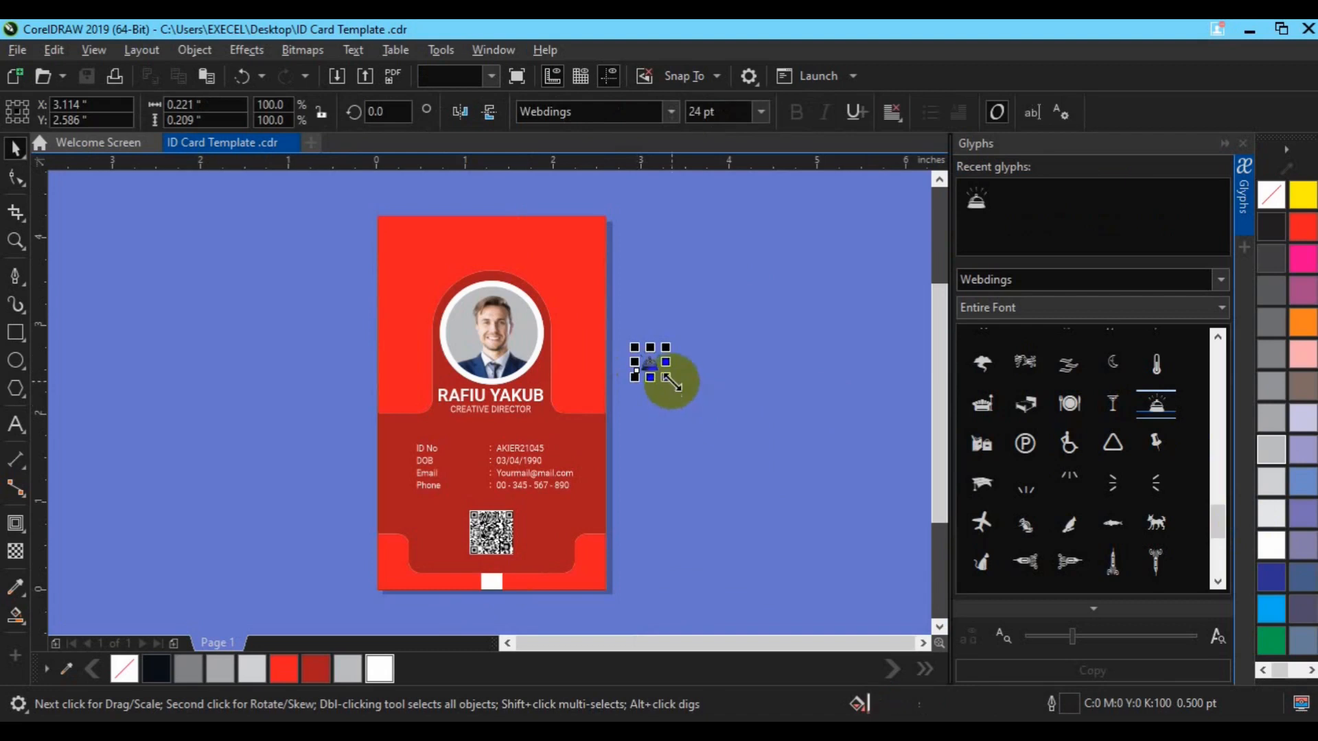
drag(680, 387, 673, 384)
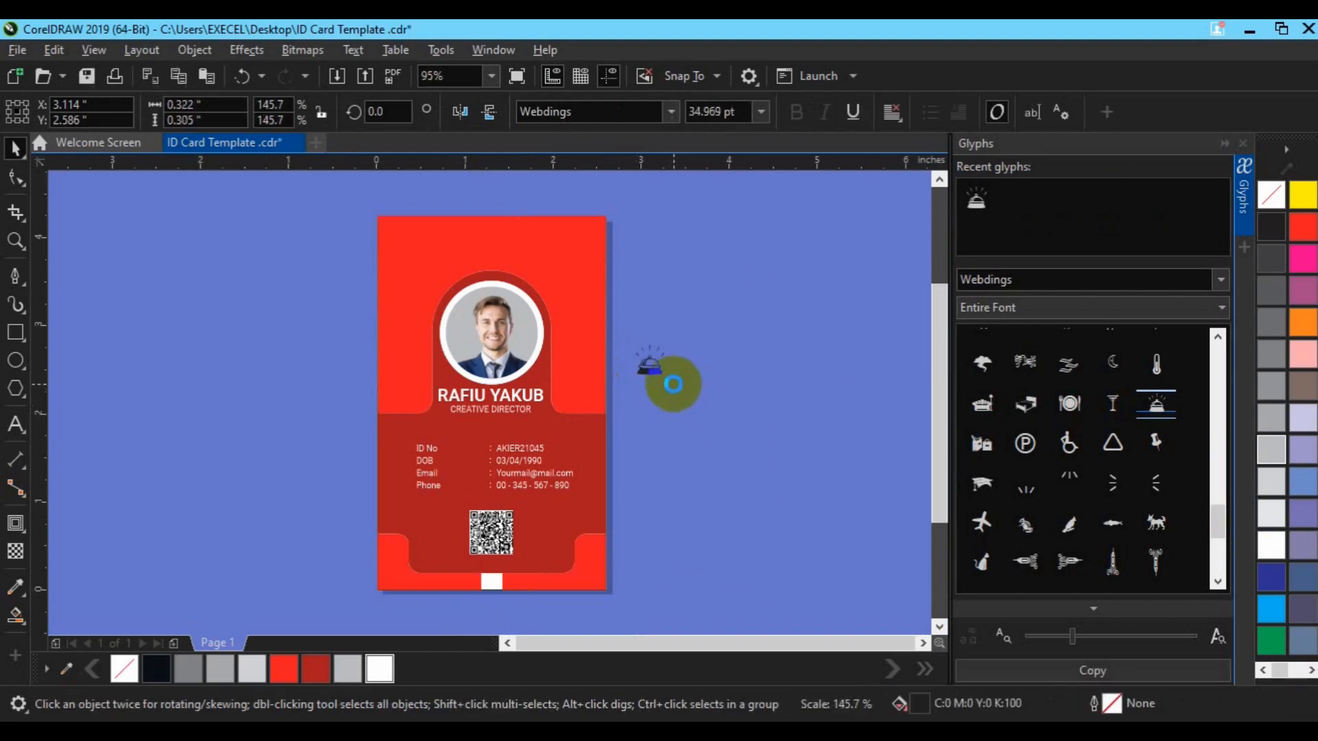
Copy the CREATIVE DIRECTOR title beside the bell glyph and set it to 12 pt
click(496, 411)
drag(497, 412, 714, 374)
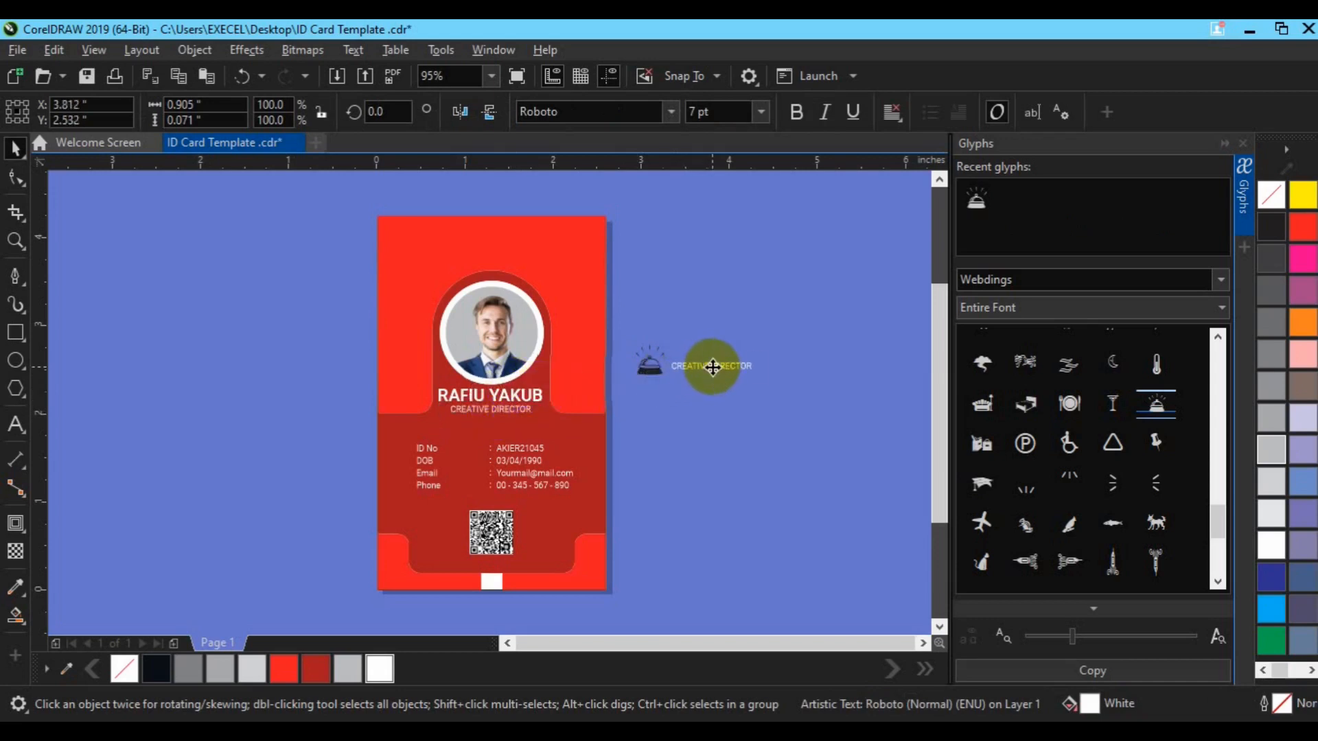
click(697, 111)
text(12)
key(Return)
Make the COMPANY LOGO text bold at 10 pt
click(16, 425)
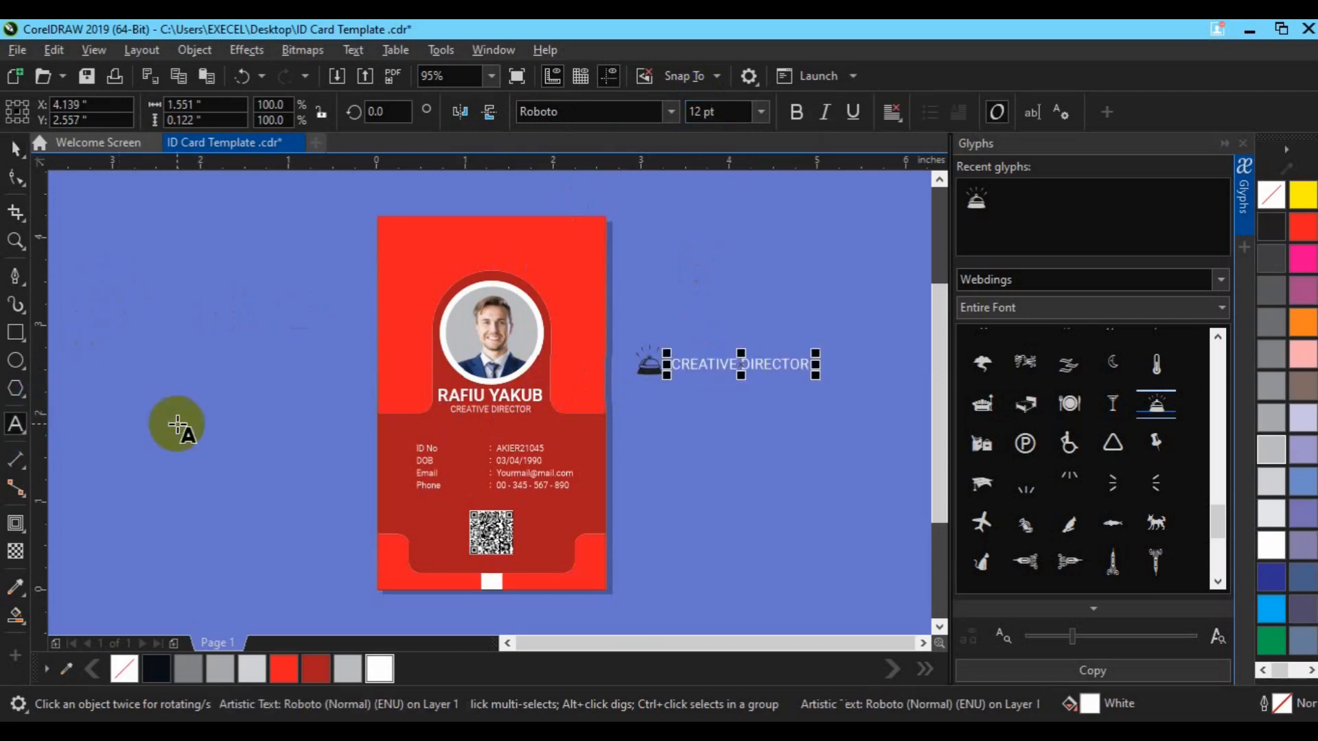
click(177, 424)
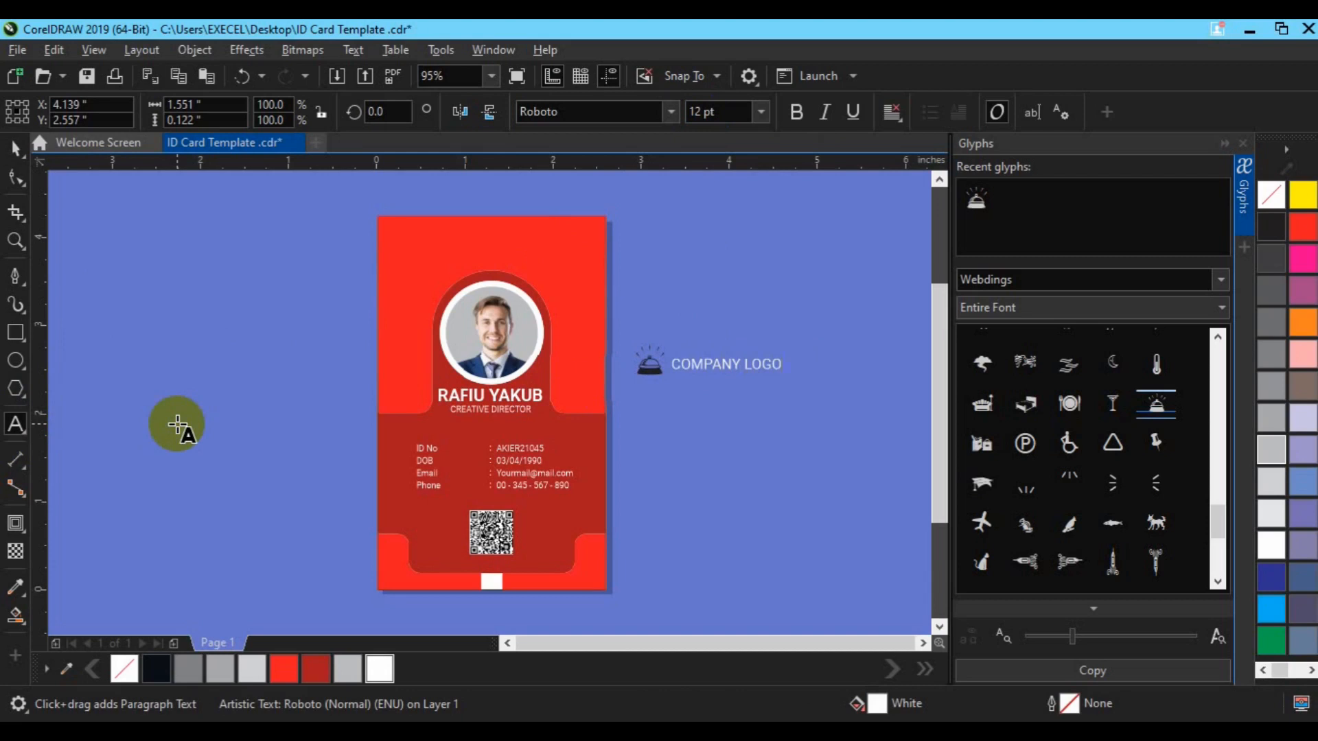
click(15, 148)
click(795, 112)
click(702, 112)
text(10)
key(Return)
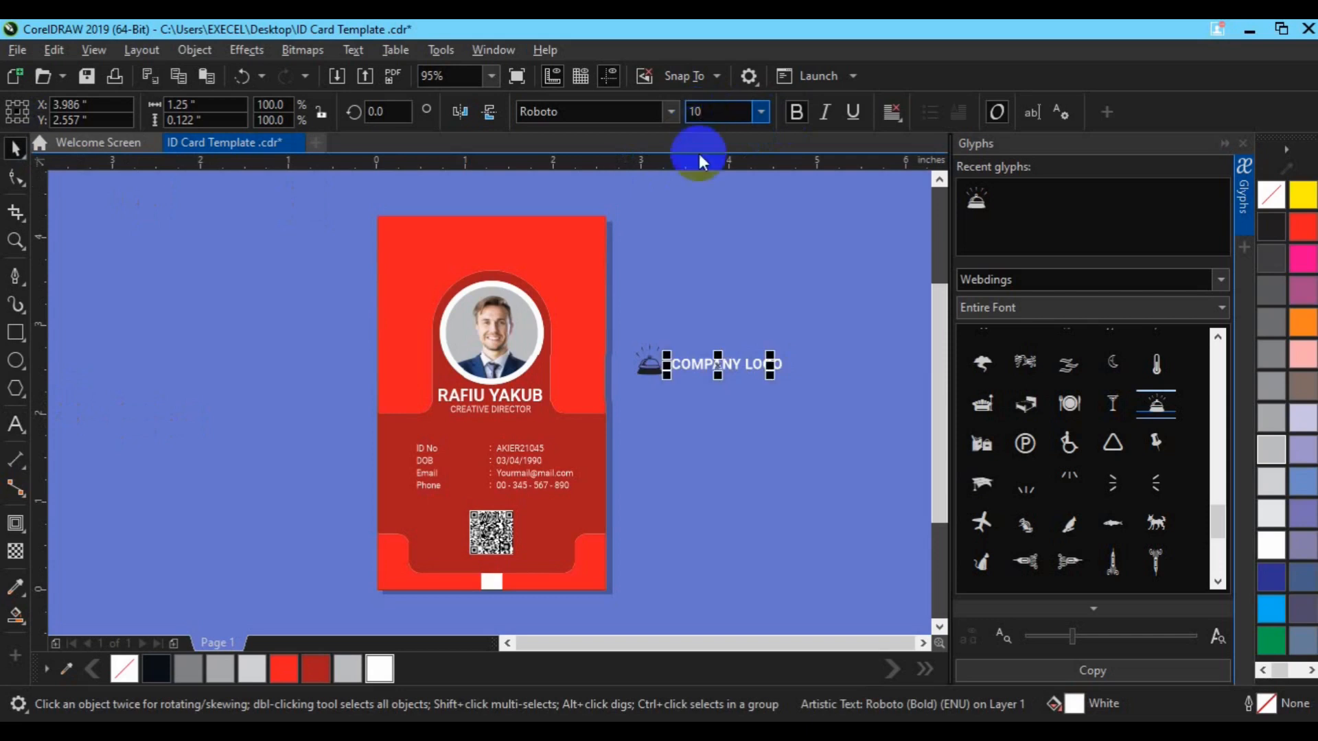
Duplicate the heading, retype it as SLOGAN HERE, and move it just below COMPANY LOGO
key(ctrl+d)
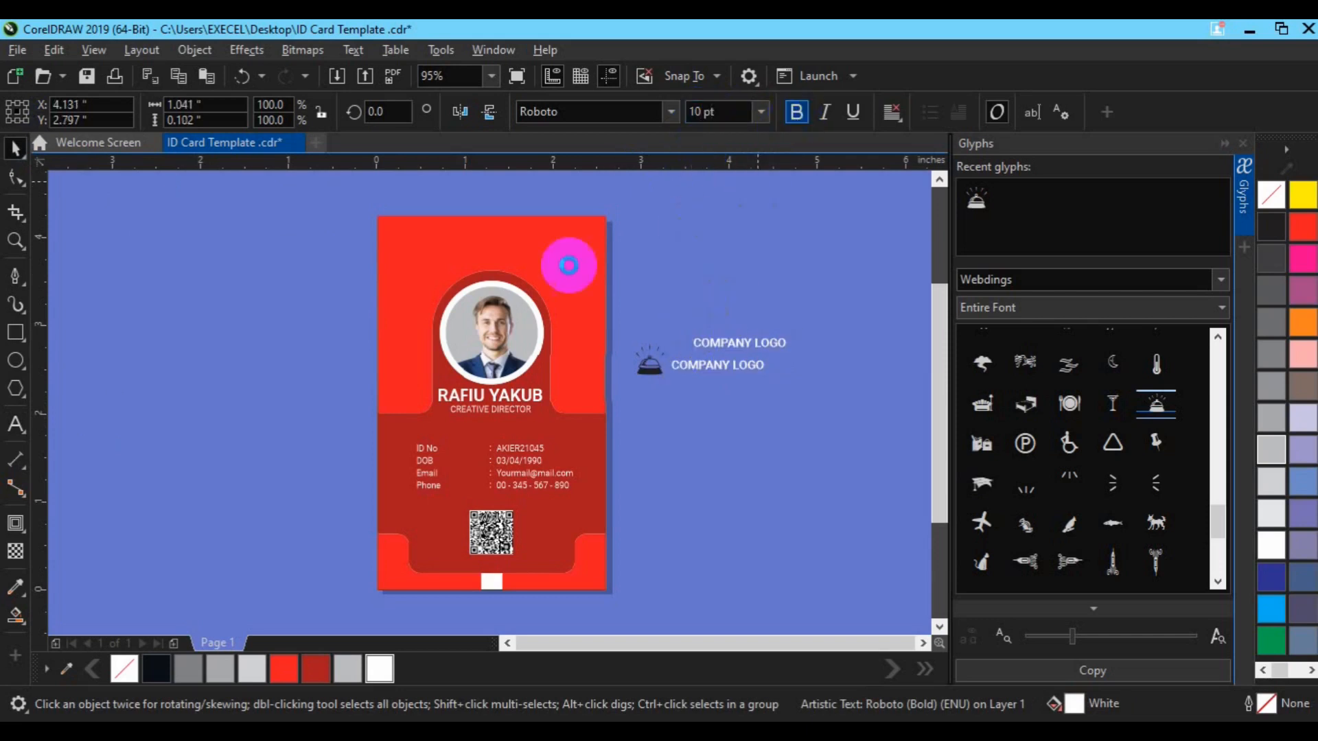
click(15, 426)
click(711, 336)
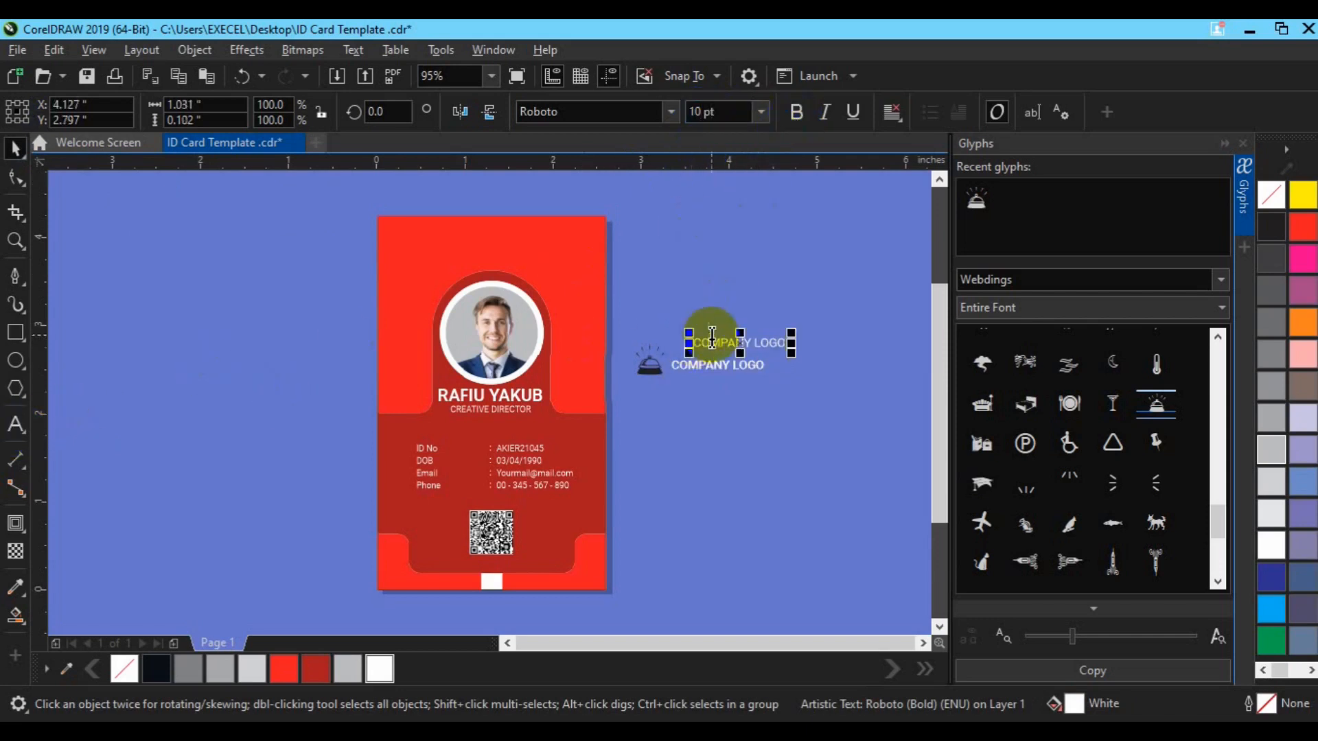
click(725, 336)
key(ctrl+a)
text(SLOG)
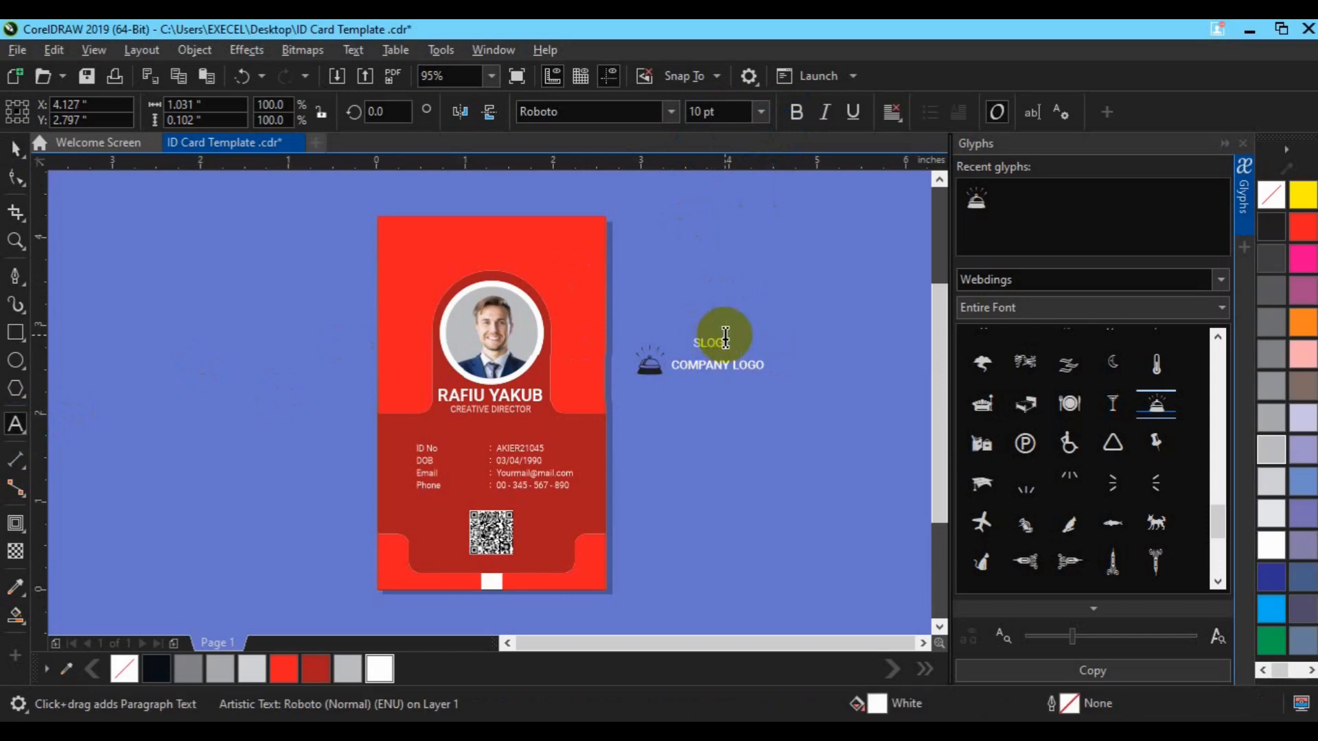
click(15, 147)
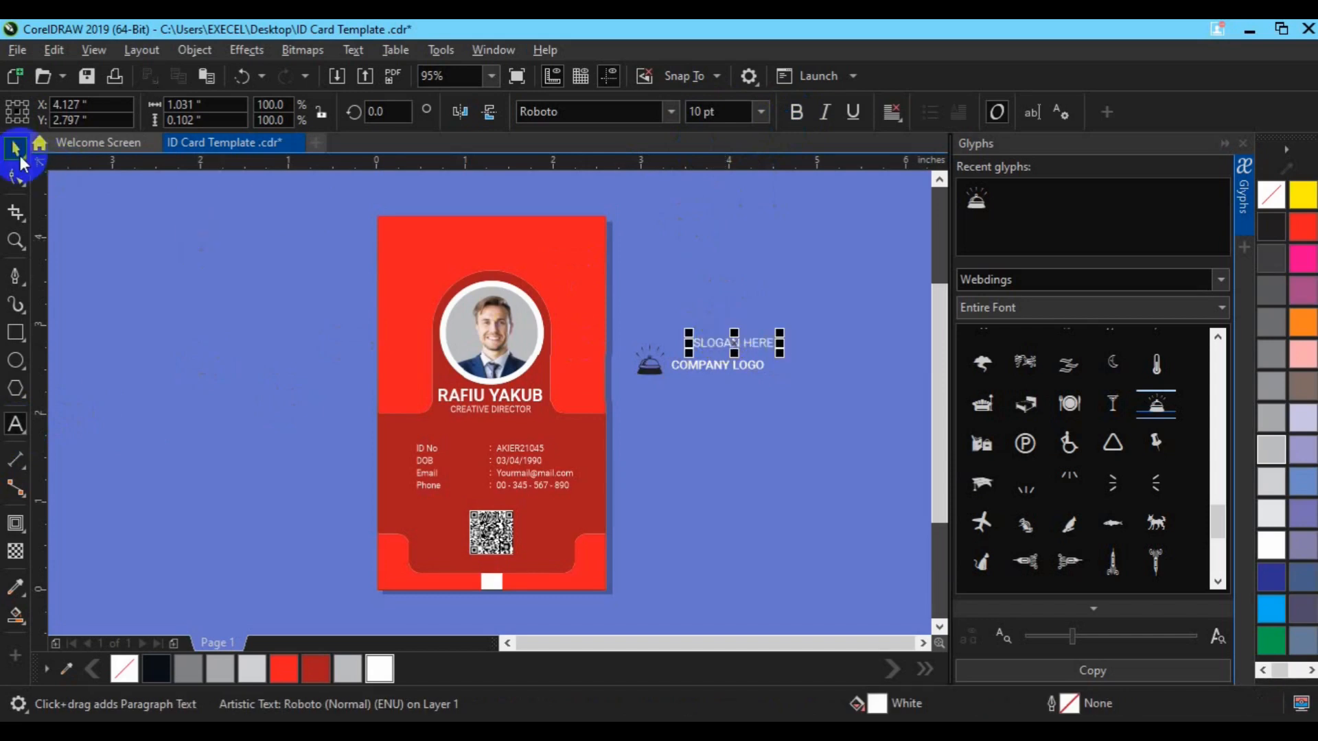
drag(735, 343, 713, 379)
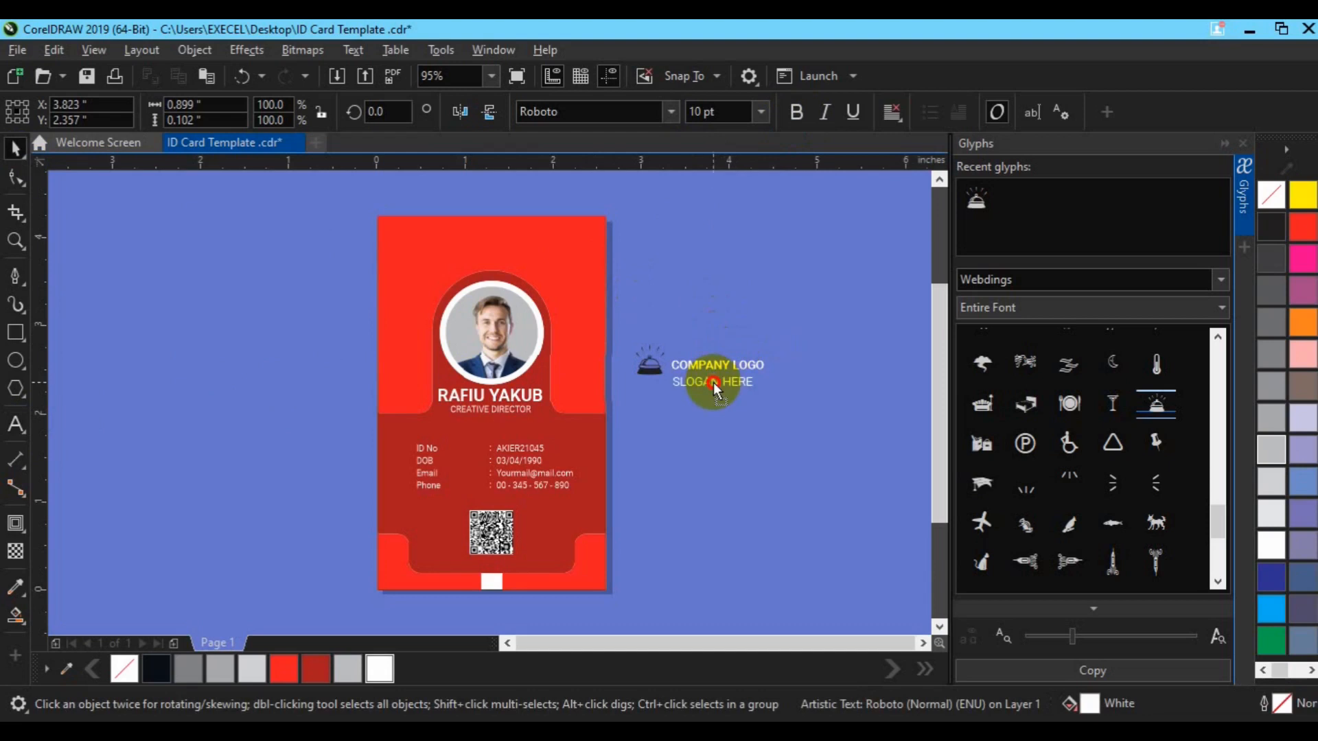
Set the SLOGAN HERE text to 8 pt
click(696, 112)
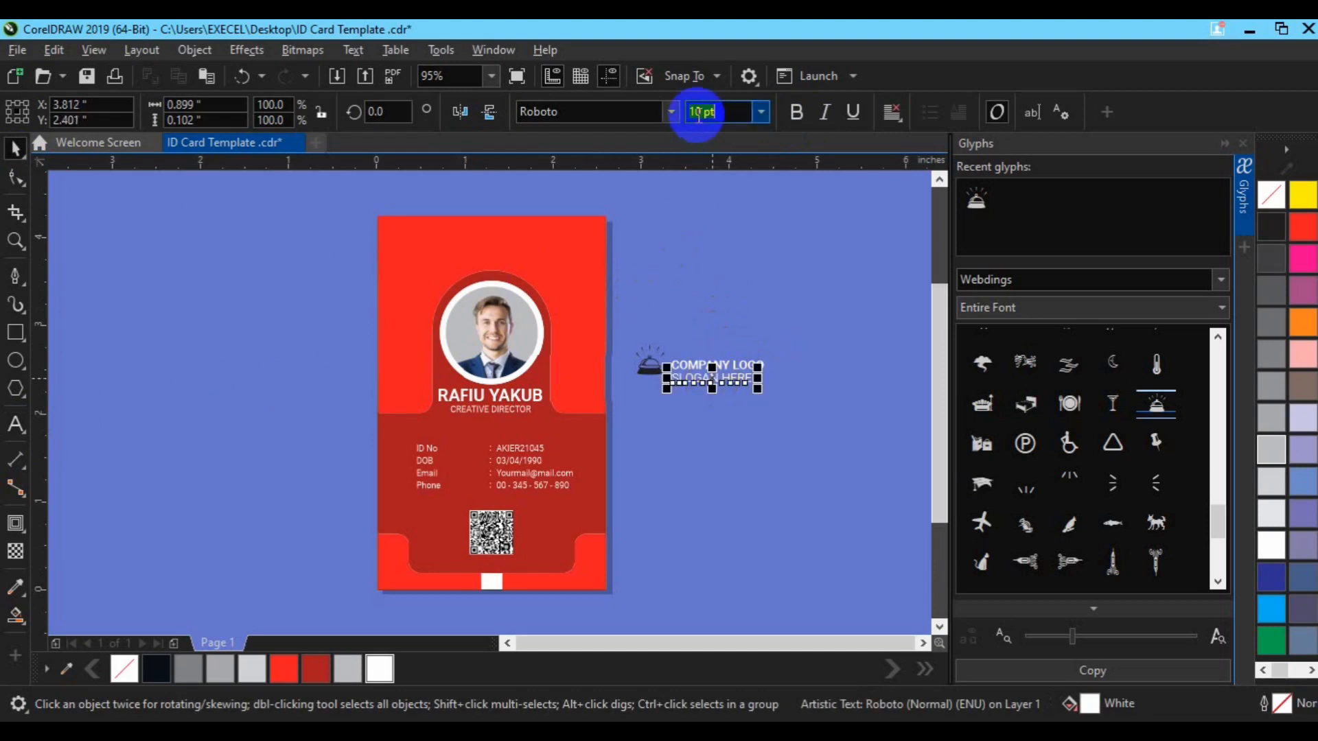
text(8)
key(Return)
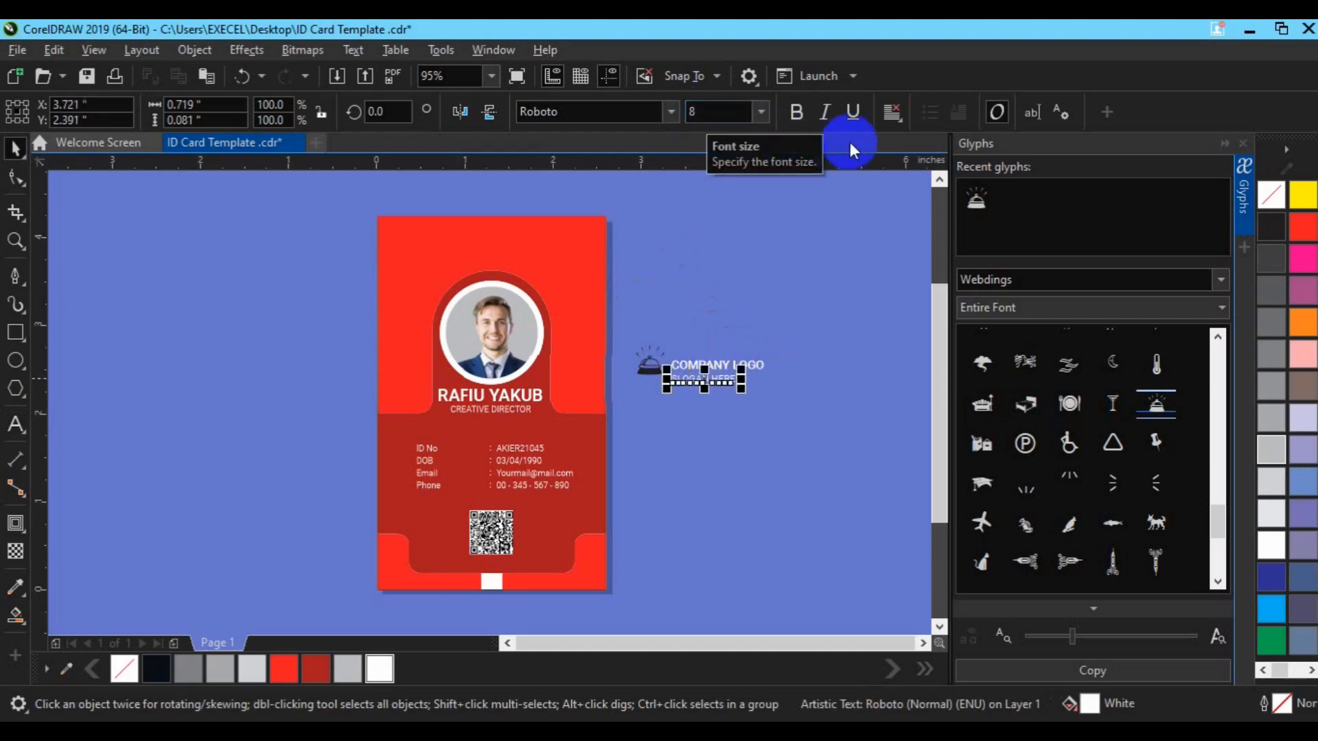
click(900, 121)
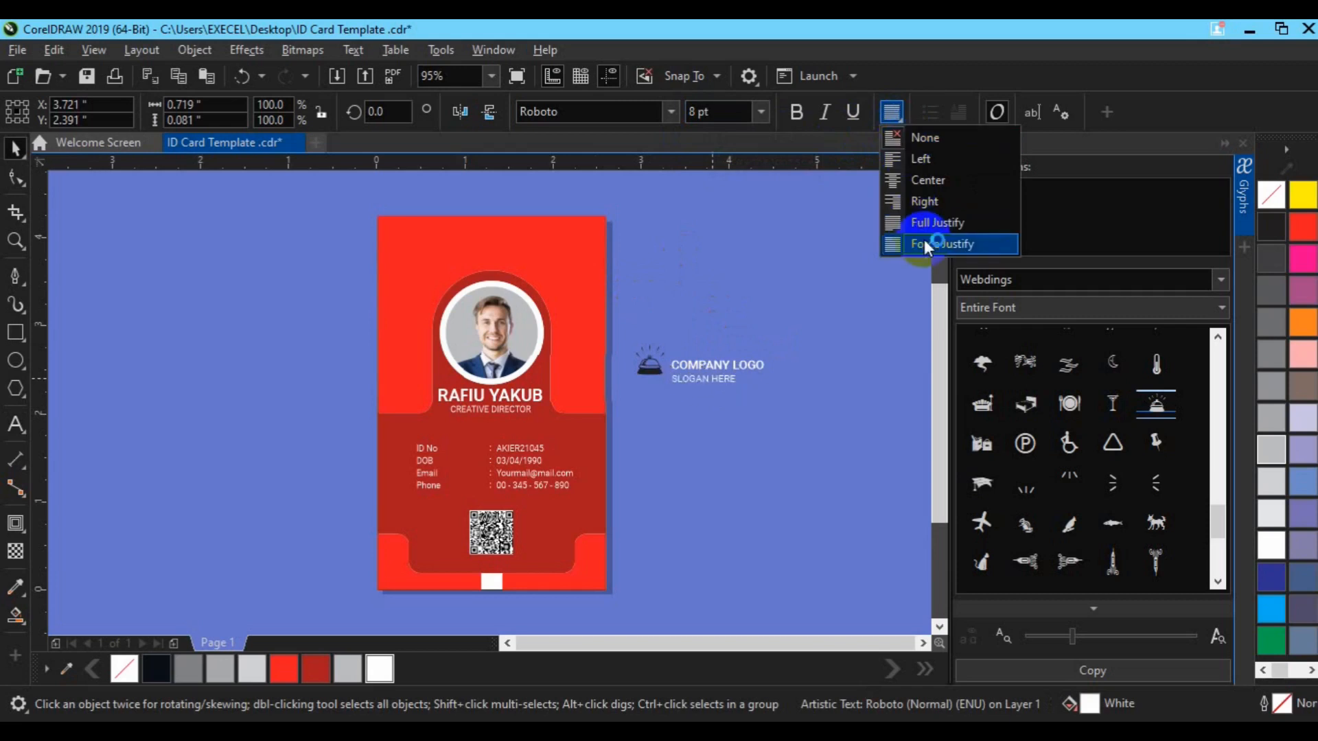
click(799, 350)
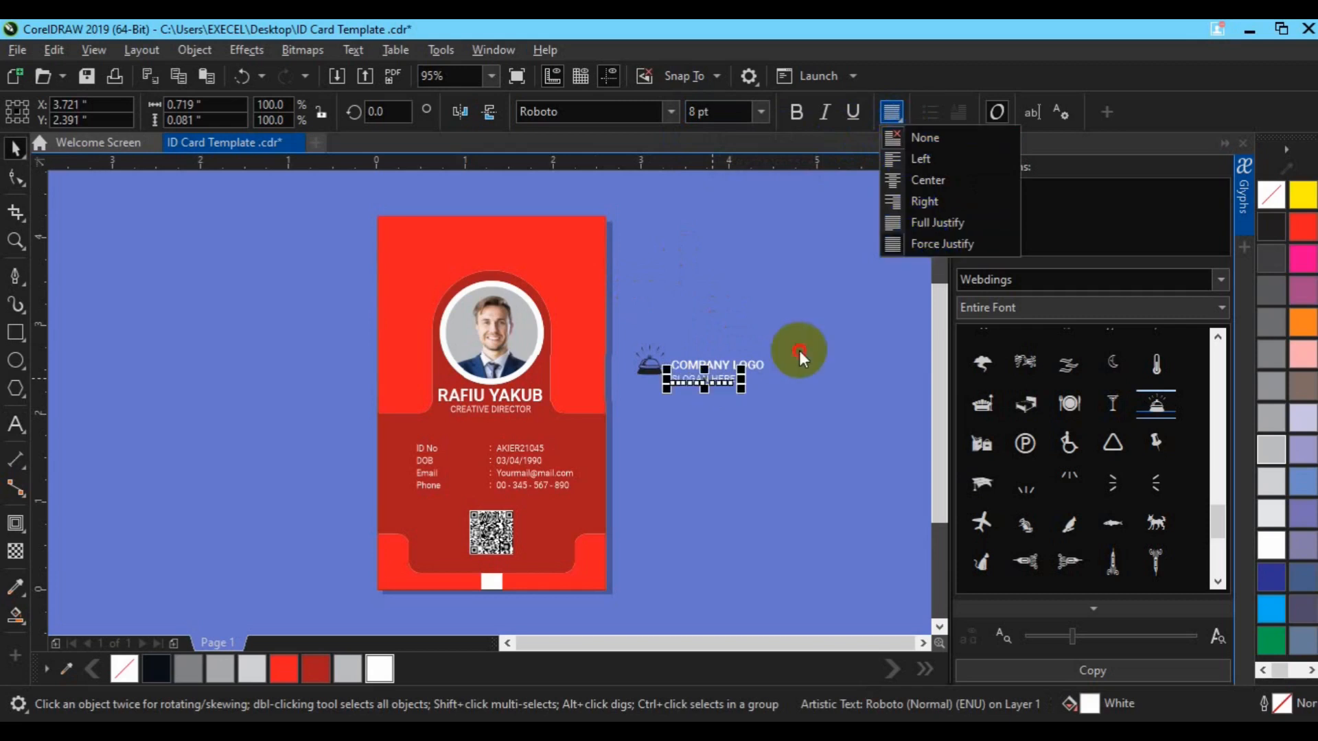
click(1245, 229)
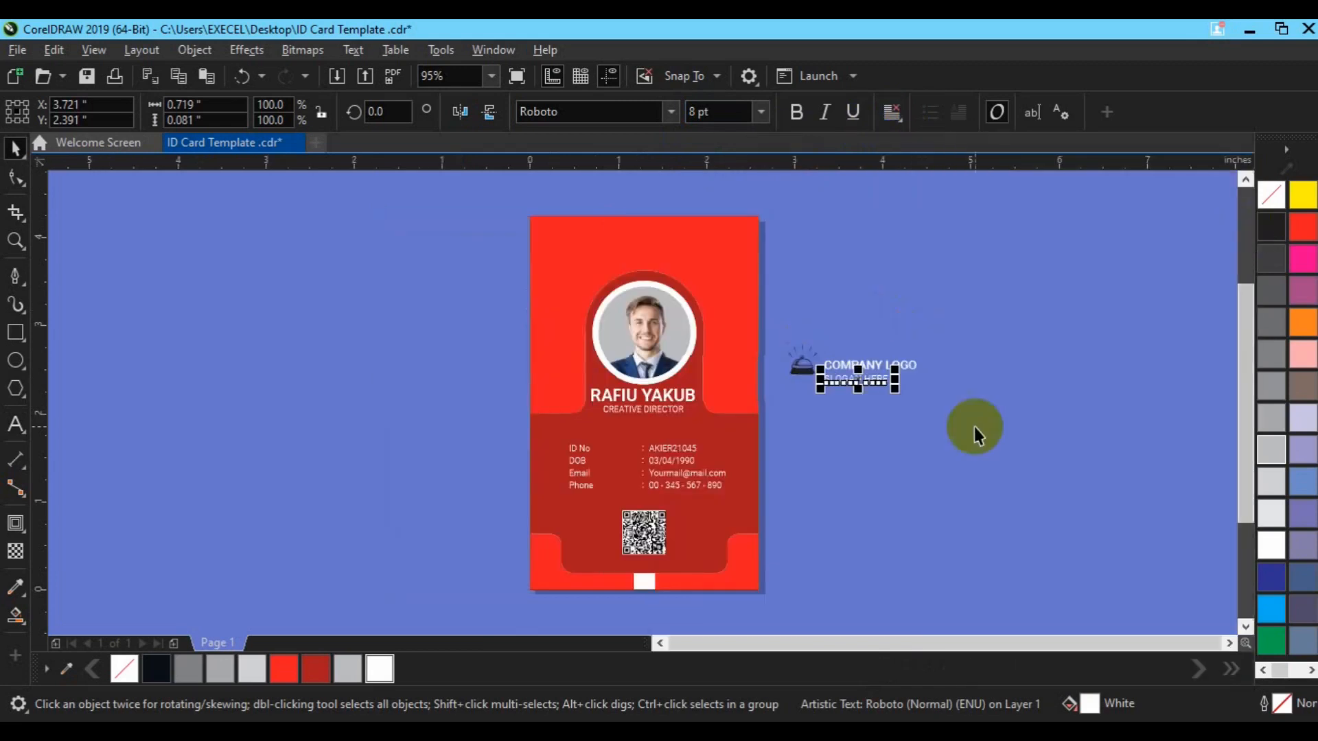
Keep the slogan's line spacing at 100% and widen its letter spacing with the Shape tool
key(ctrl+t)
click(991, 257)
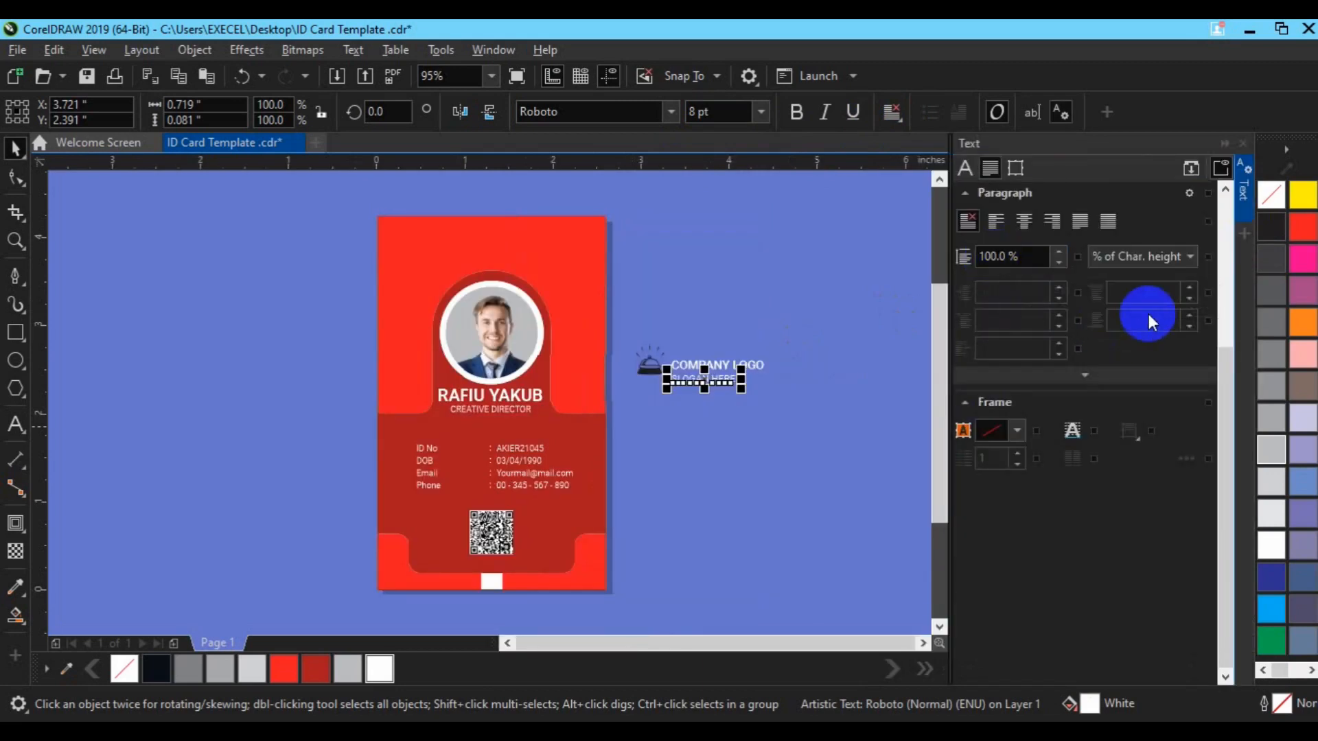
click(992, 258)
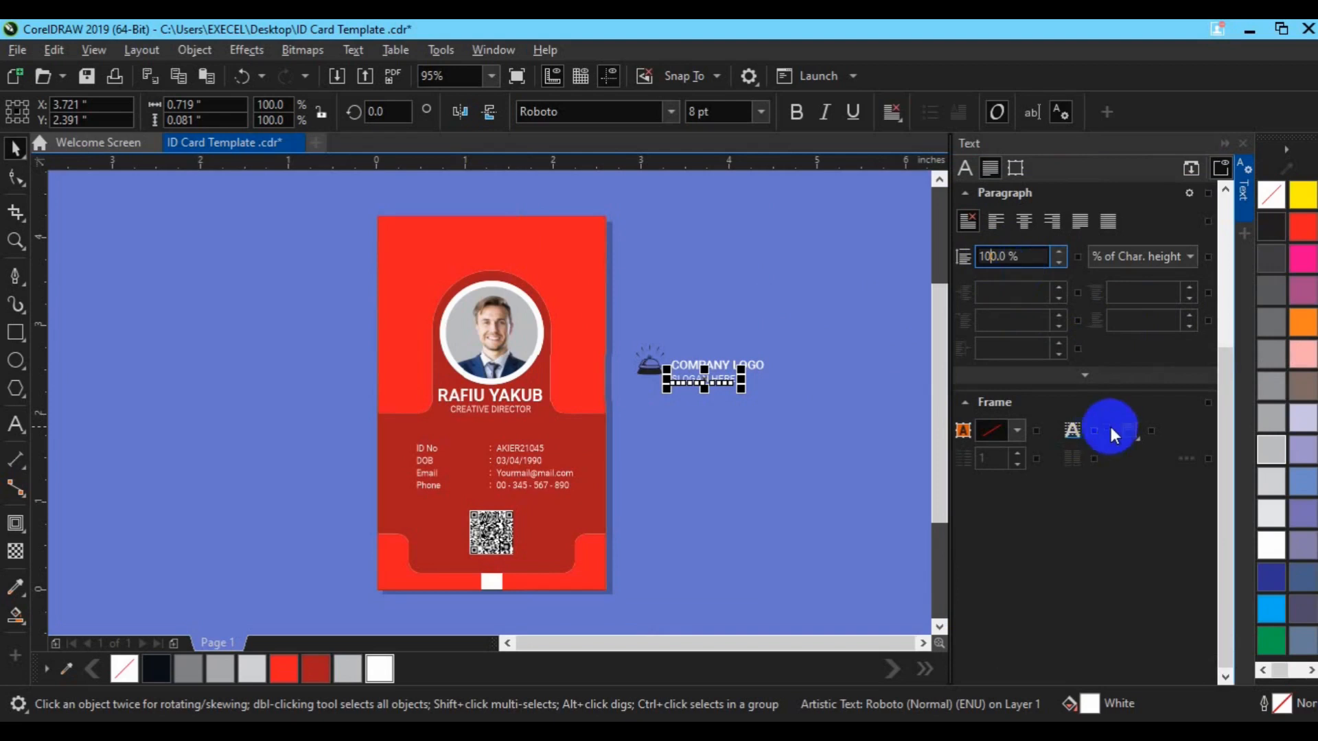
drag(1225, 386, 1216, 210)
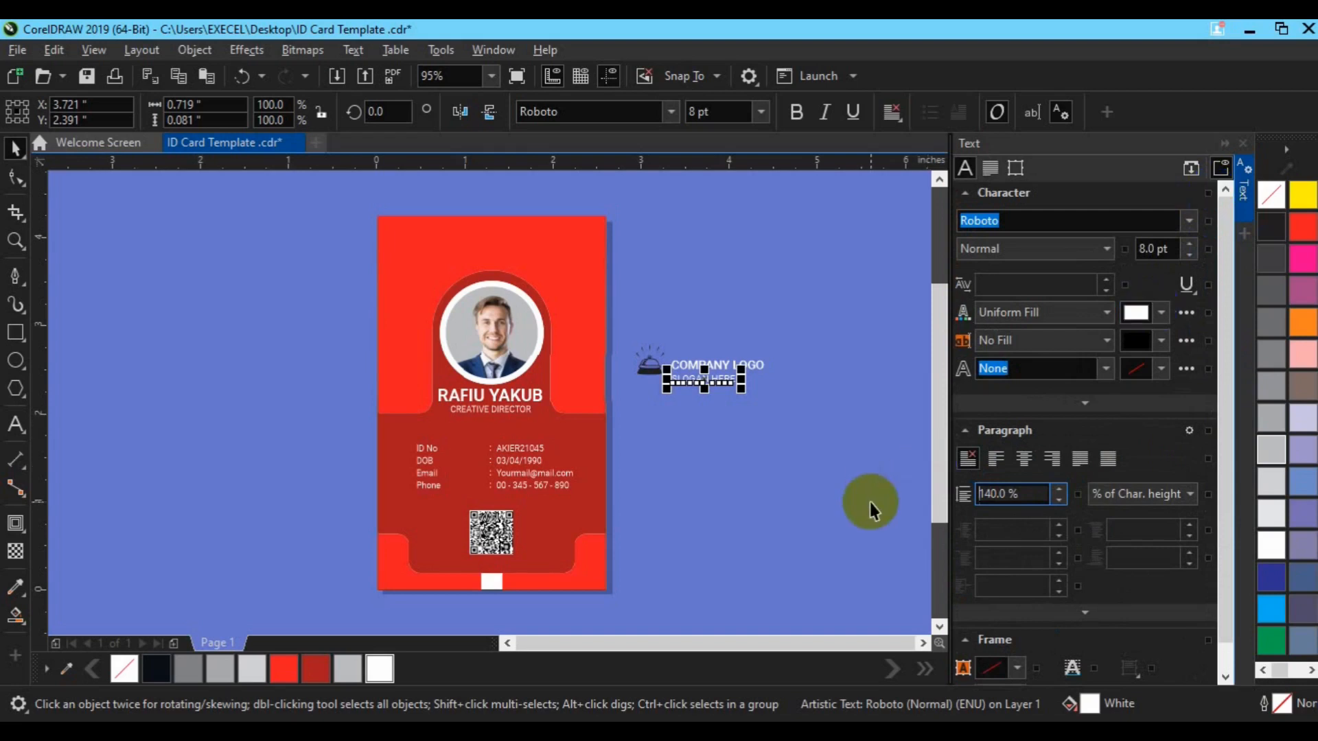
click(996, 496)
key(Delete)
key(Delete)
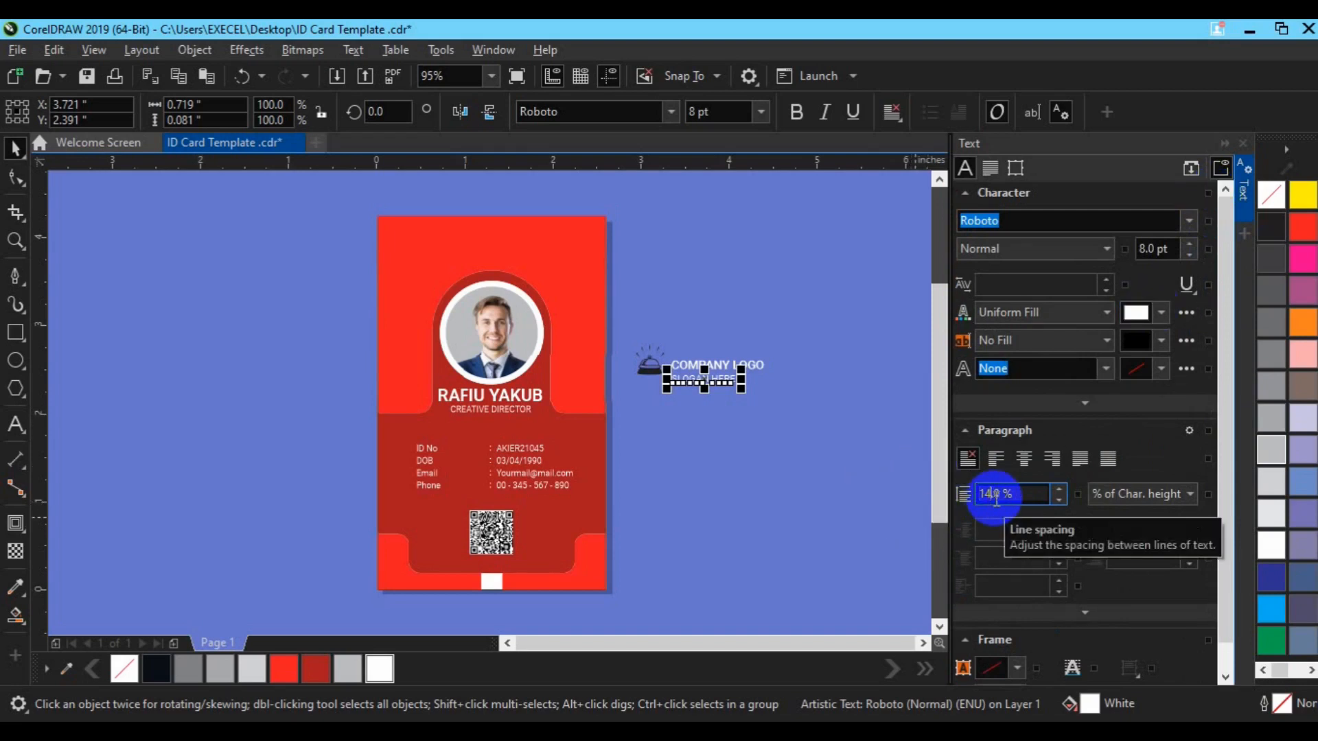
text(00.)
drag(1222, 451, 1226, 351)
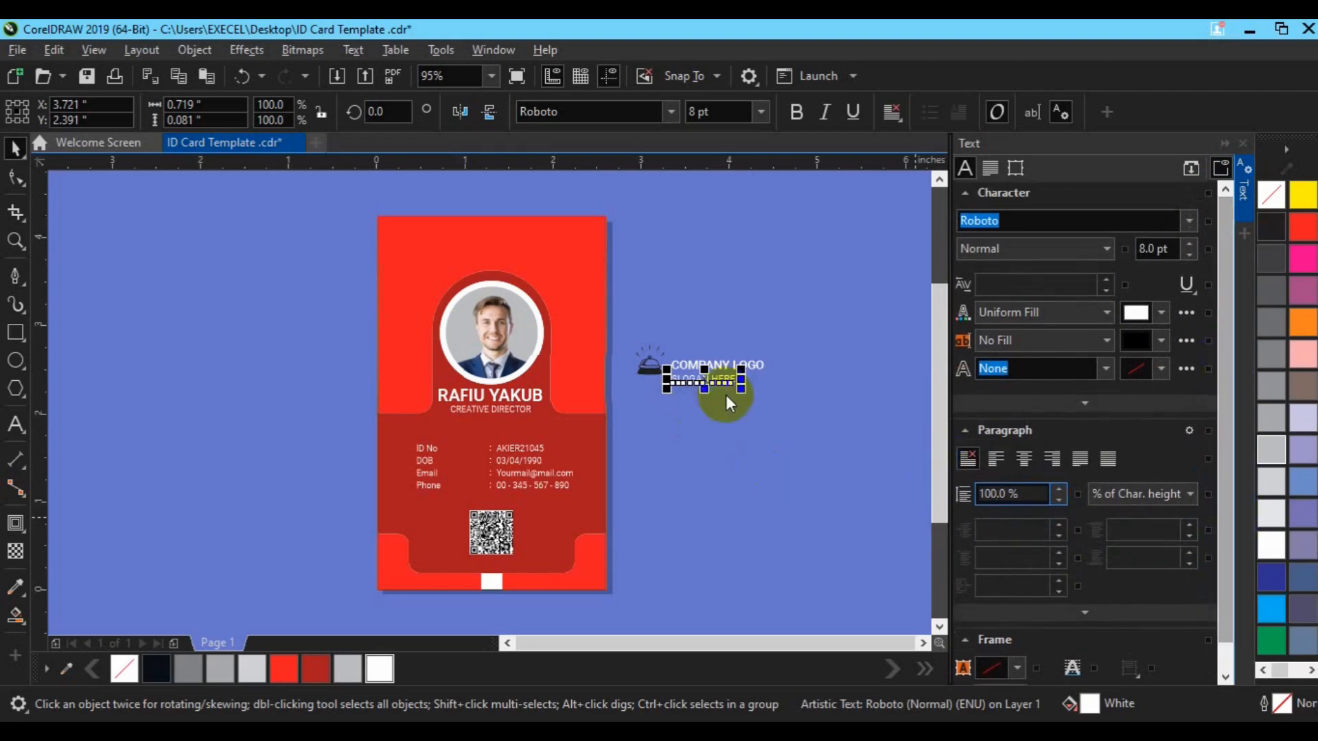
click(20, 188)
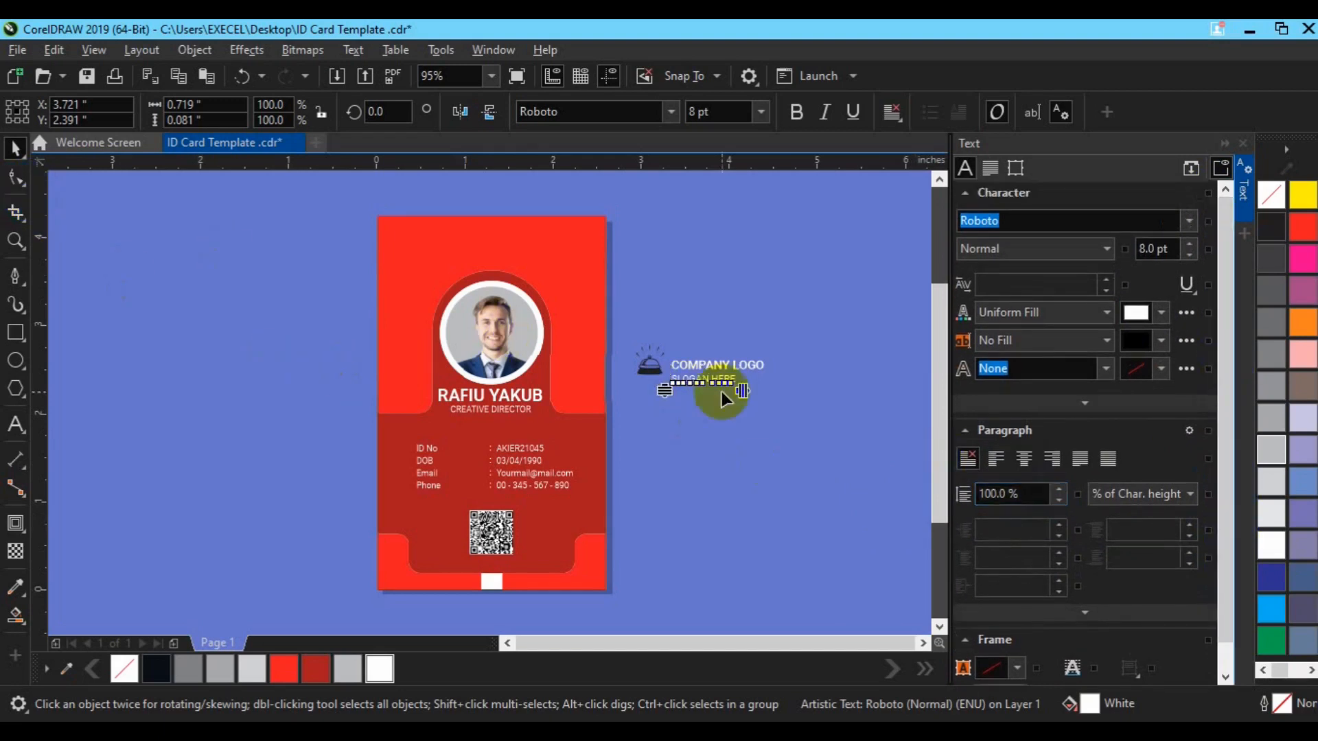
drag(748, 390, 765, 391)
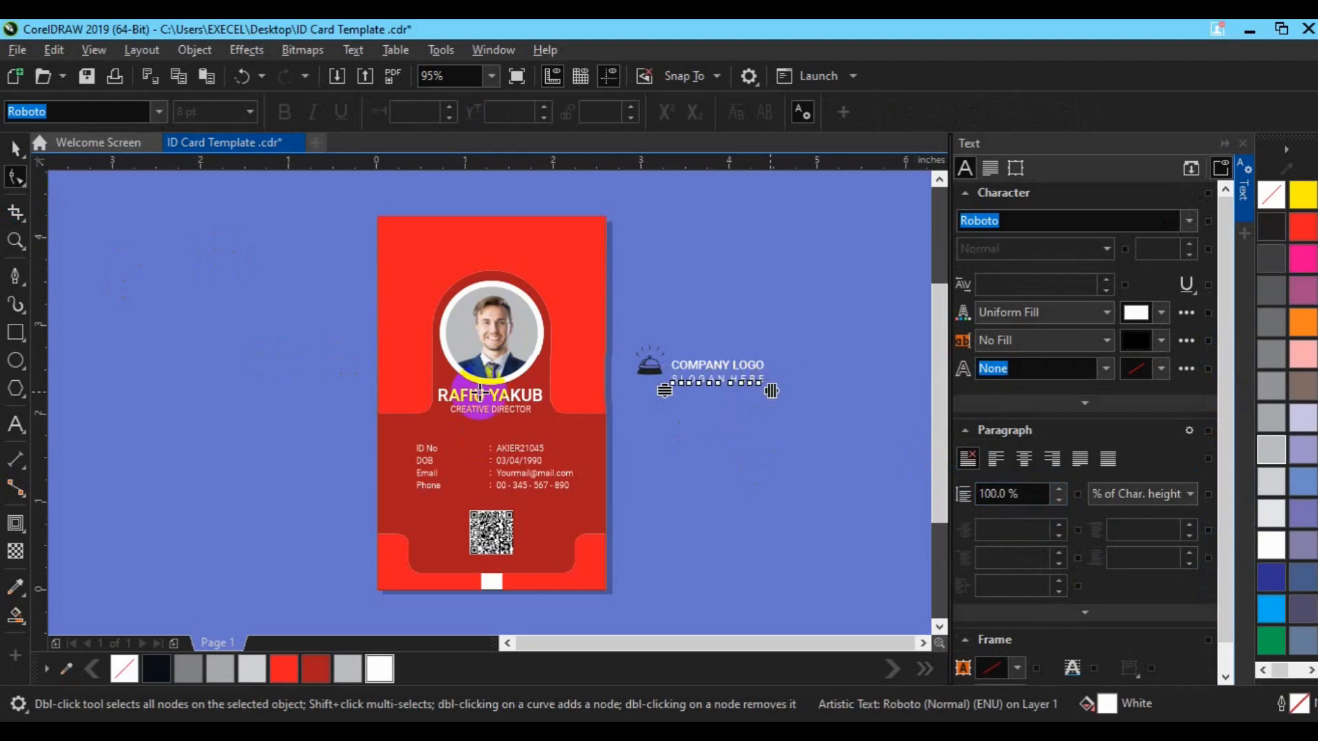
Group COMPANY LOGO with the slogan, then group that text with the bell glyph
click(19, 155)
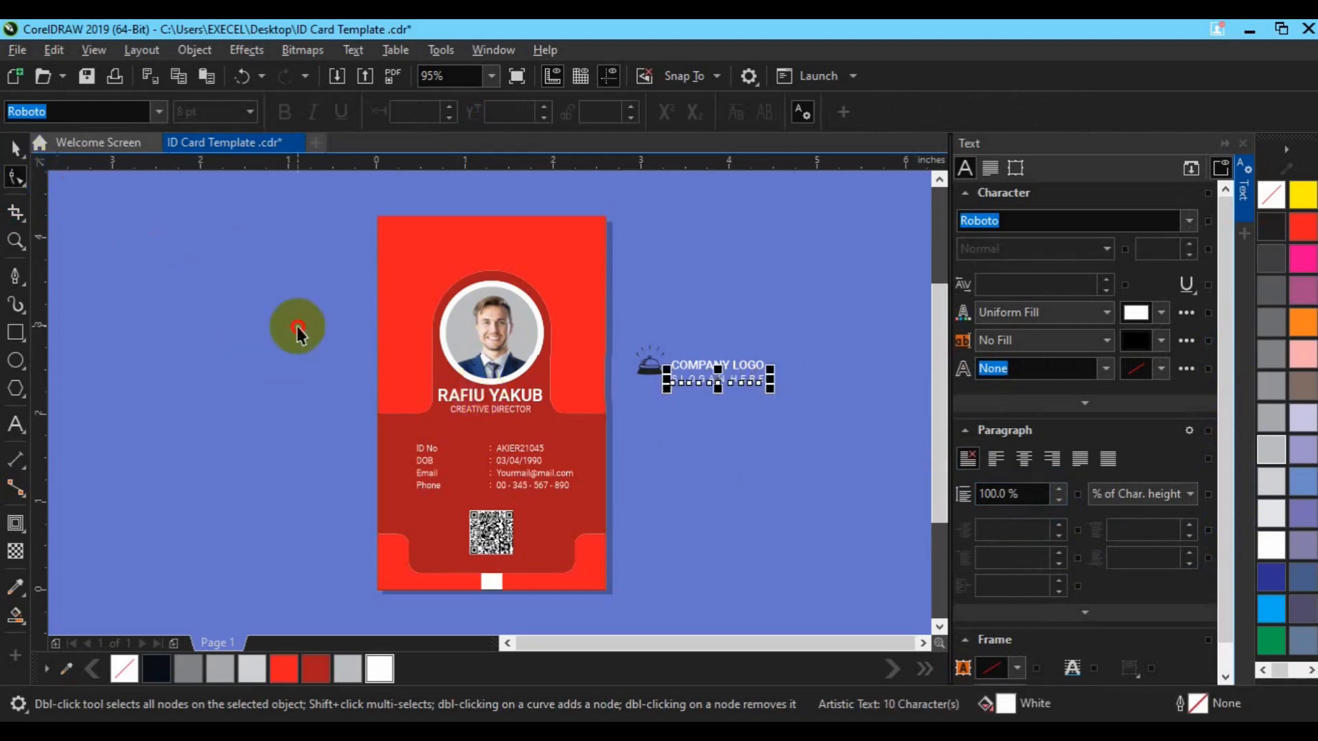
shift+click(696, 369)
key(e)
key(ctrl+z)
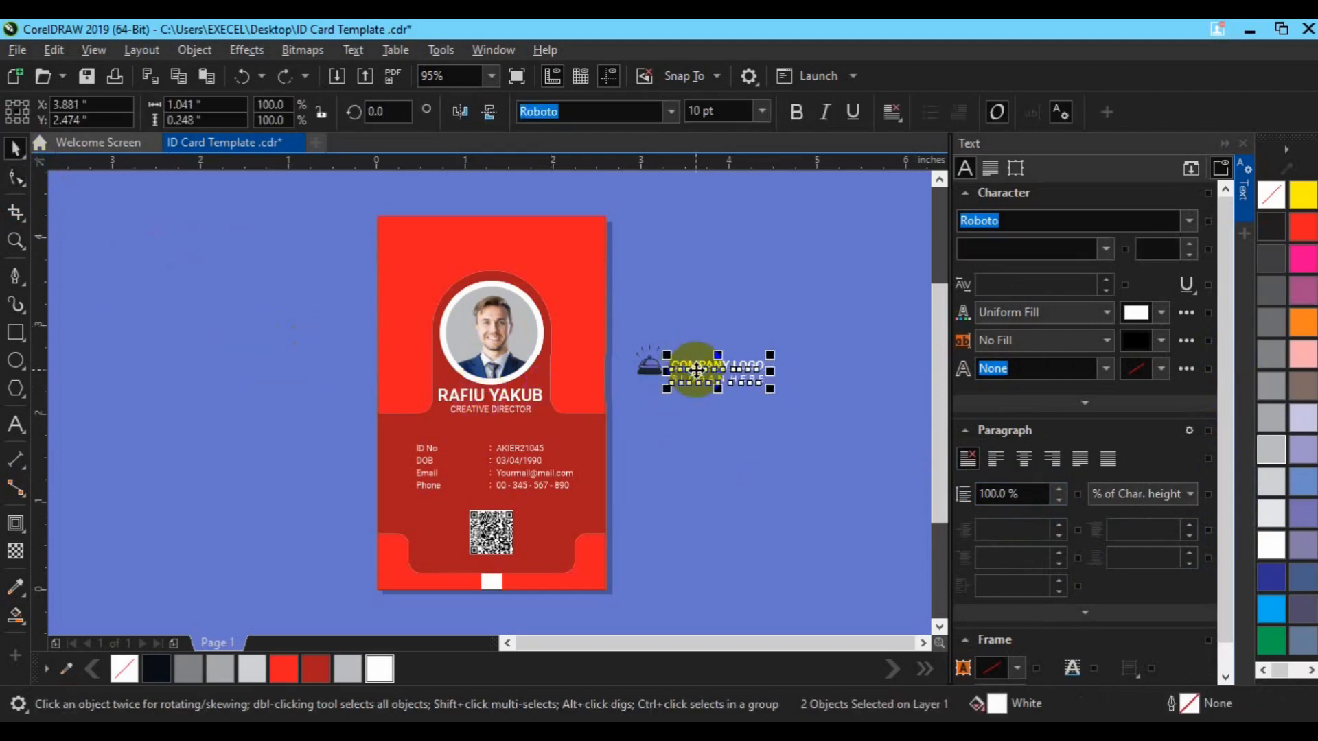
key(ctrl+g)
shift+click(654, 369)
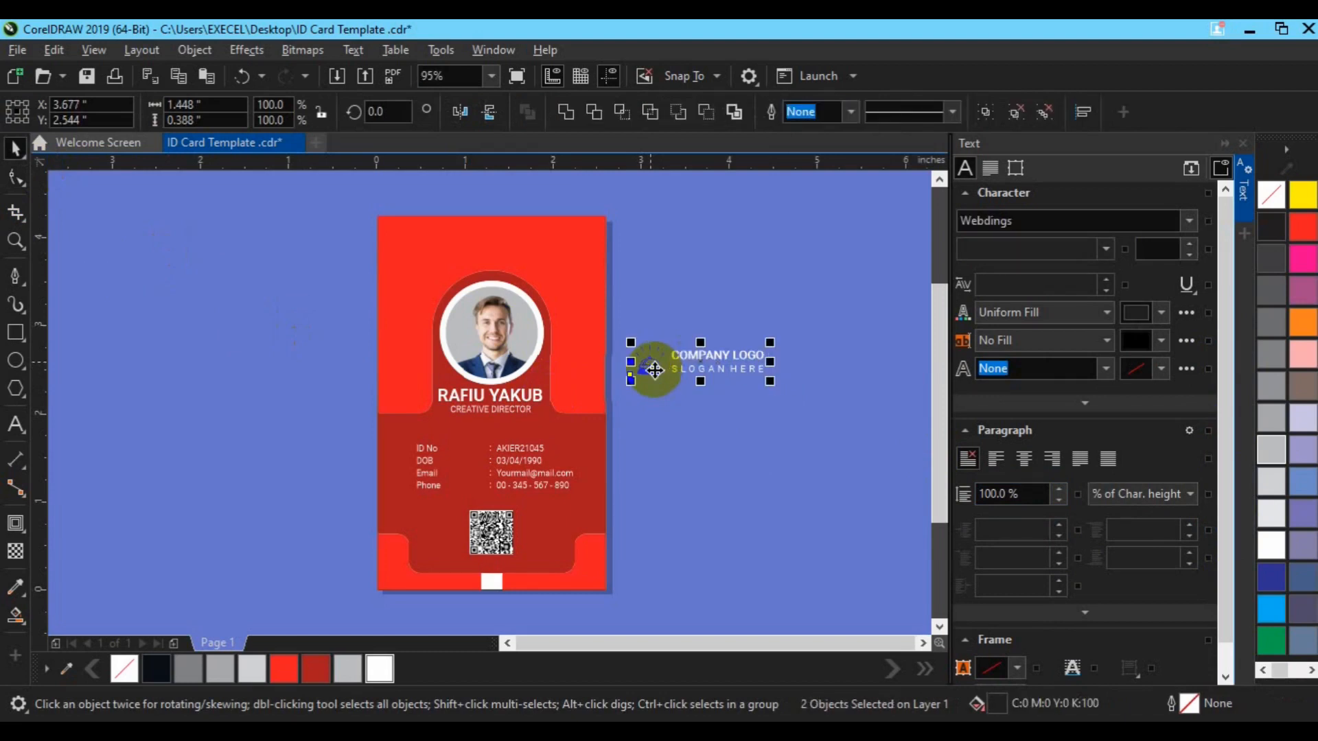
key(ctrl+g)
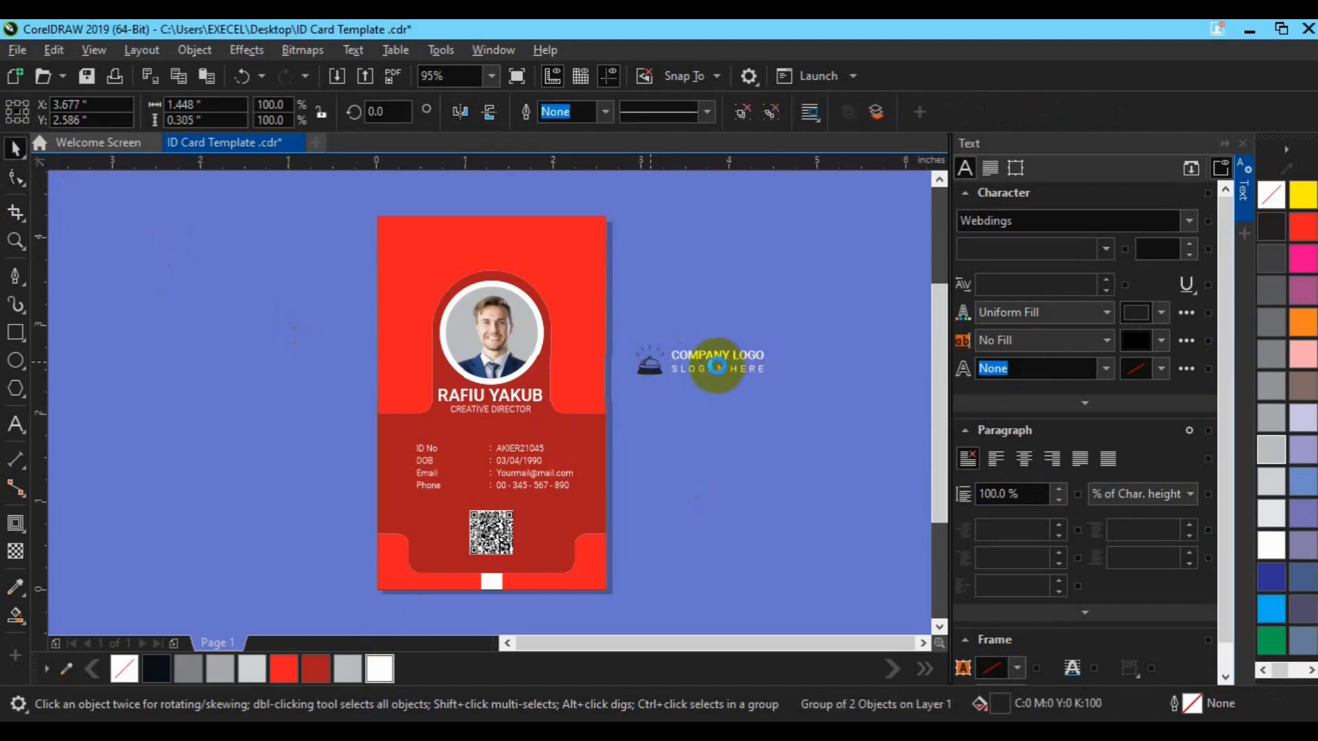
Move the logo group to the card top and centre it horizontally on the card
drag(707, 367, 493, 252)
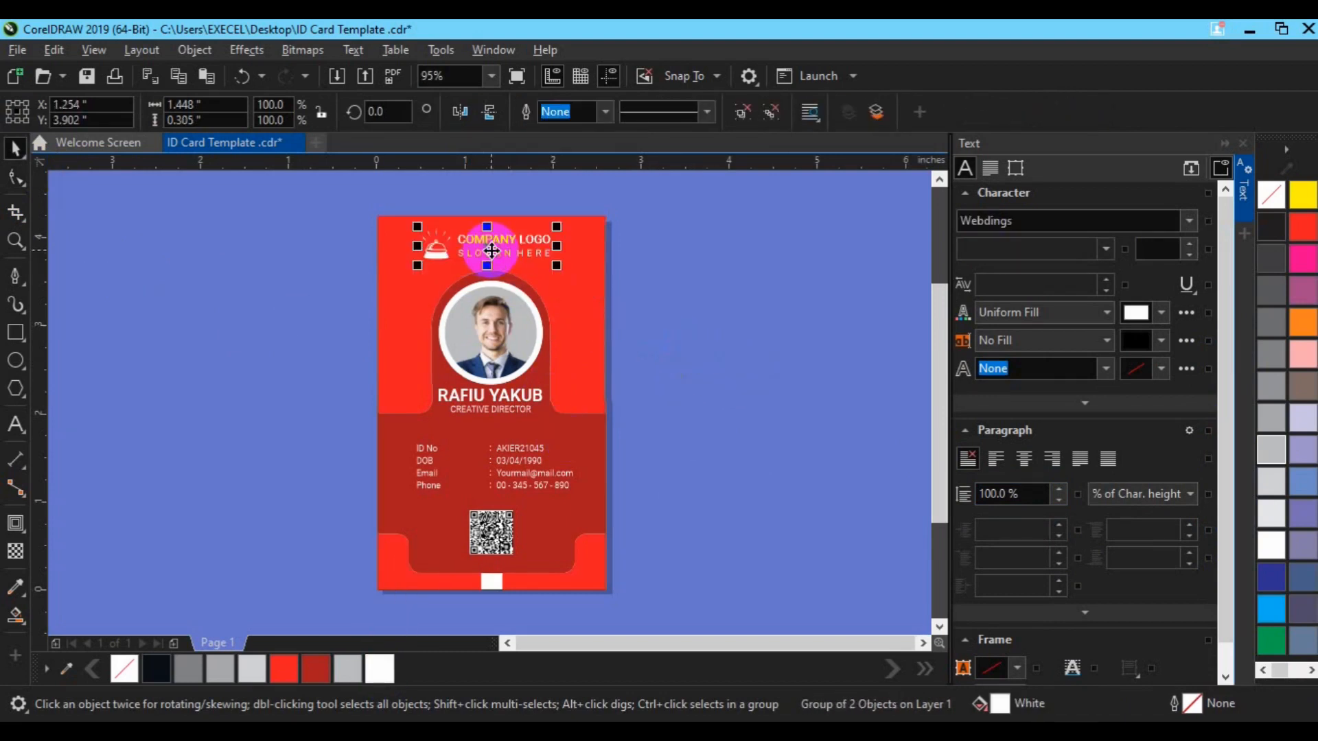
shift+click(579, 359)
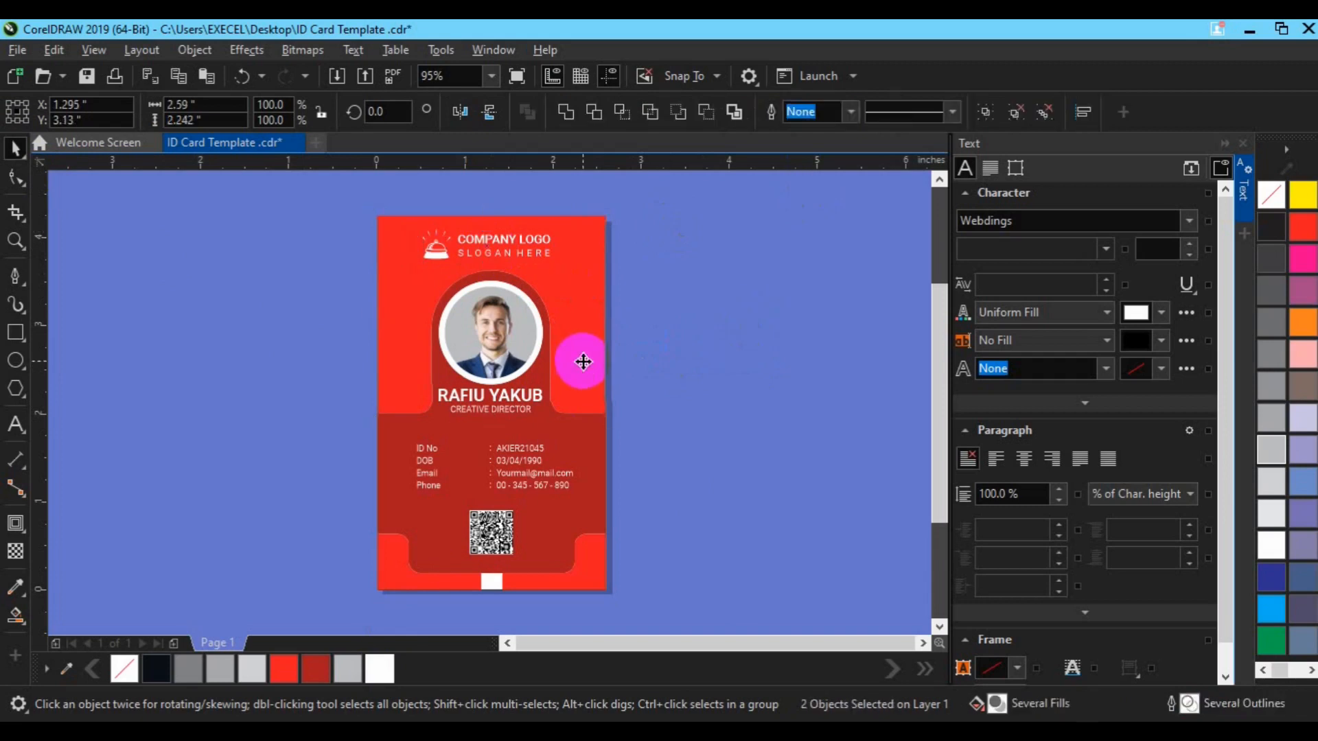
key(c)
click(656, 368)
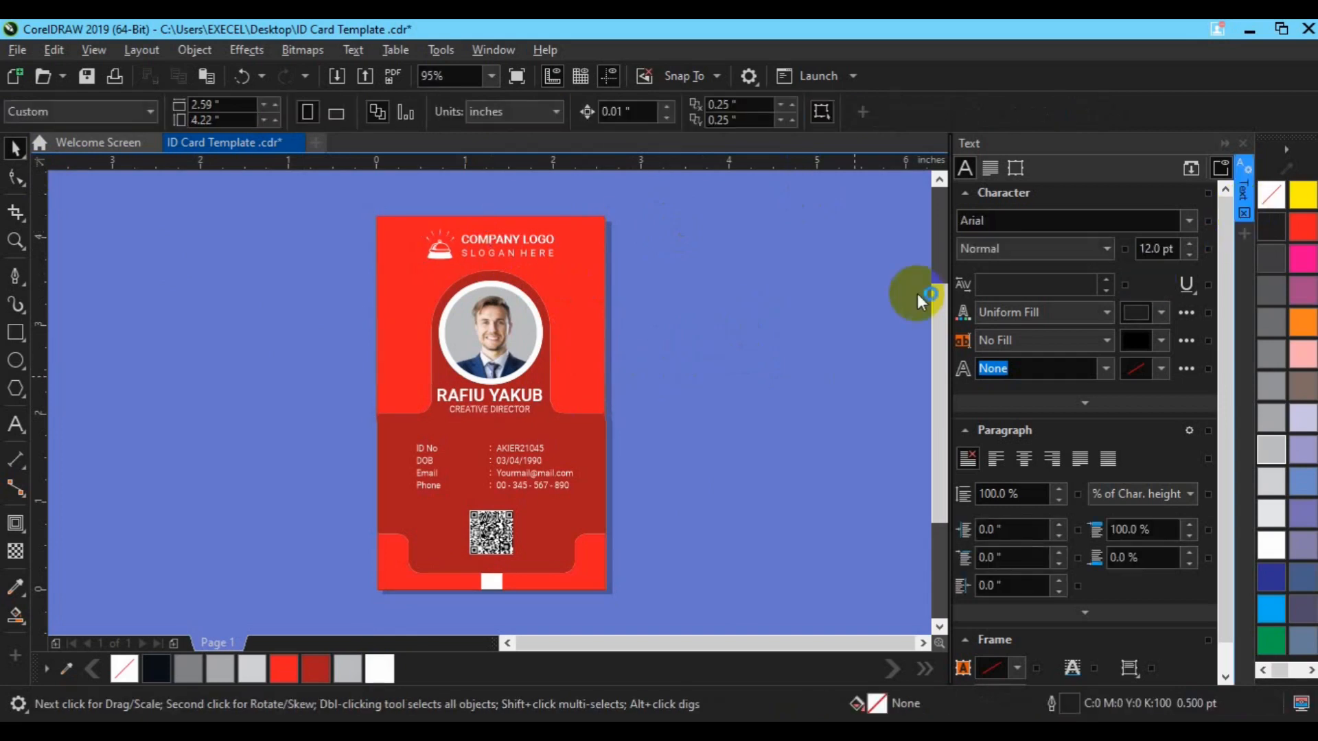
key(ctrl+t)
drag(503, 372, 738, 421)
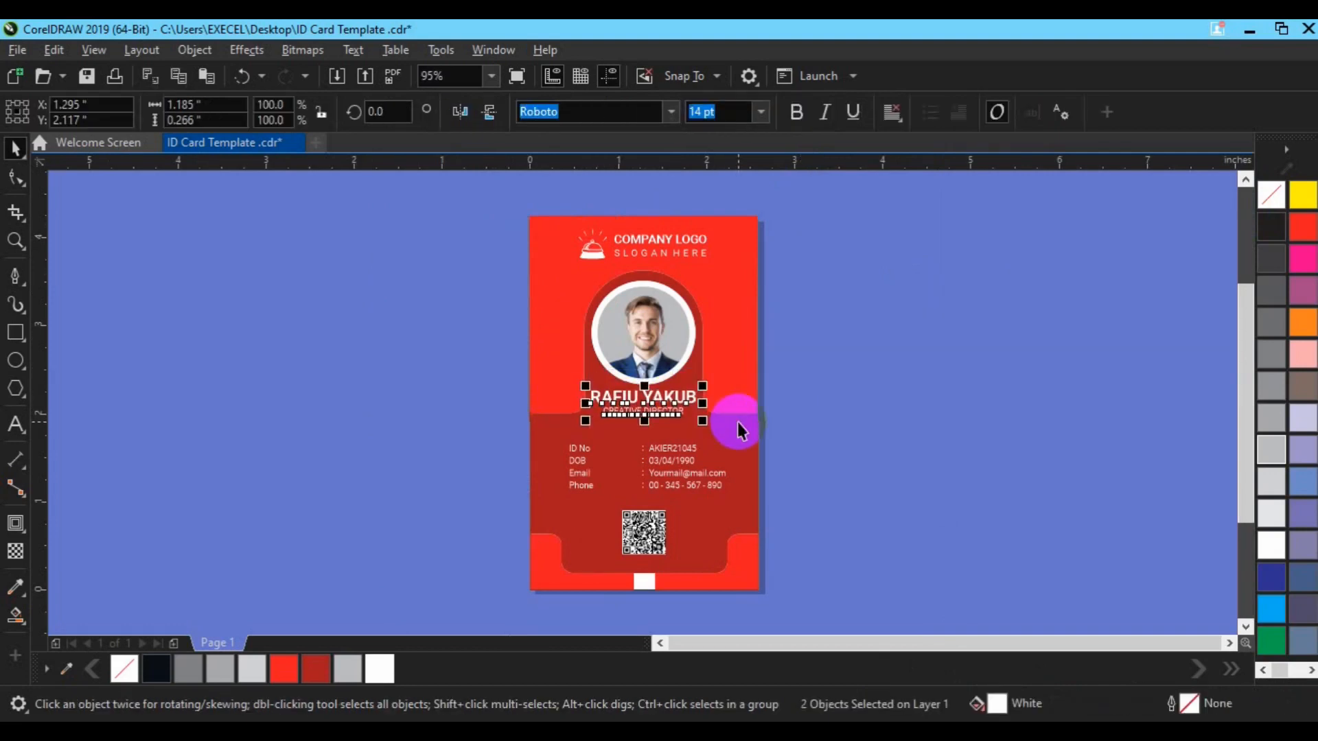